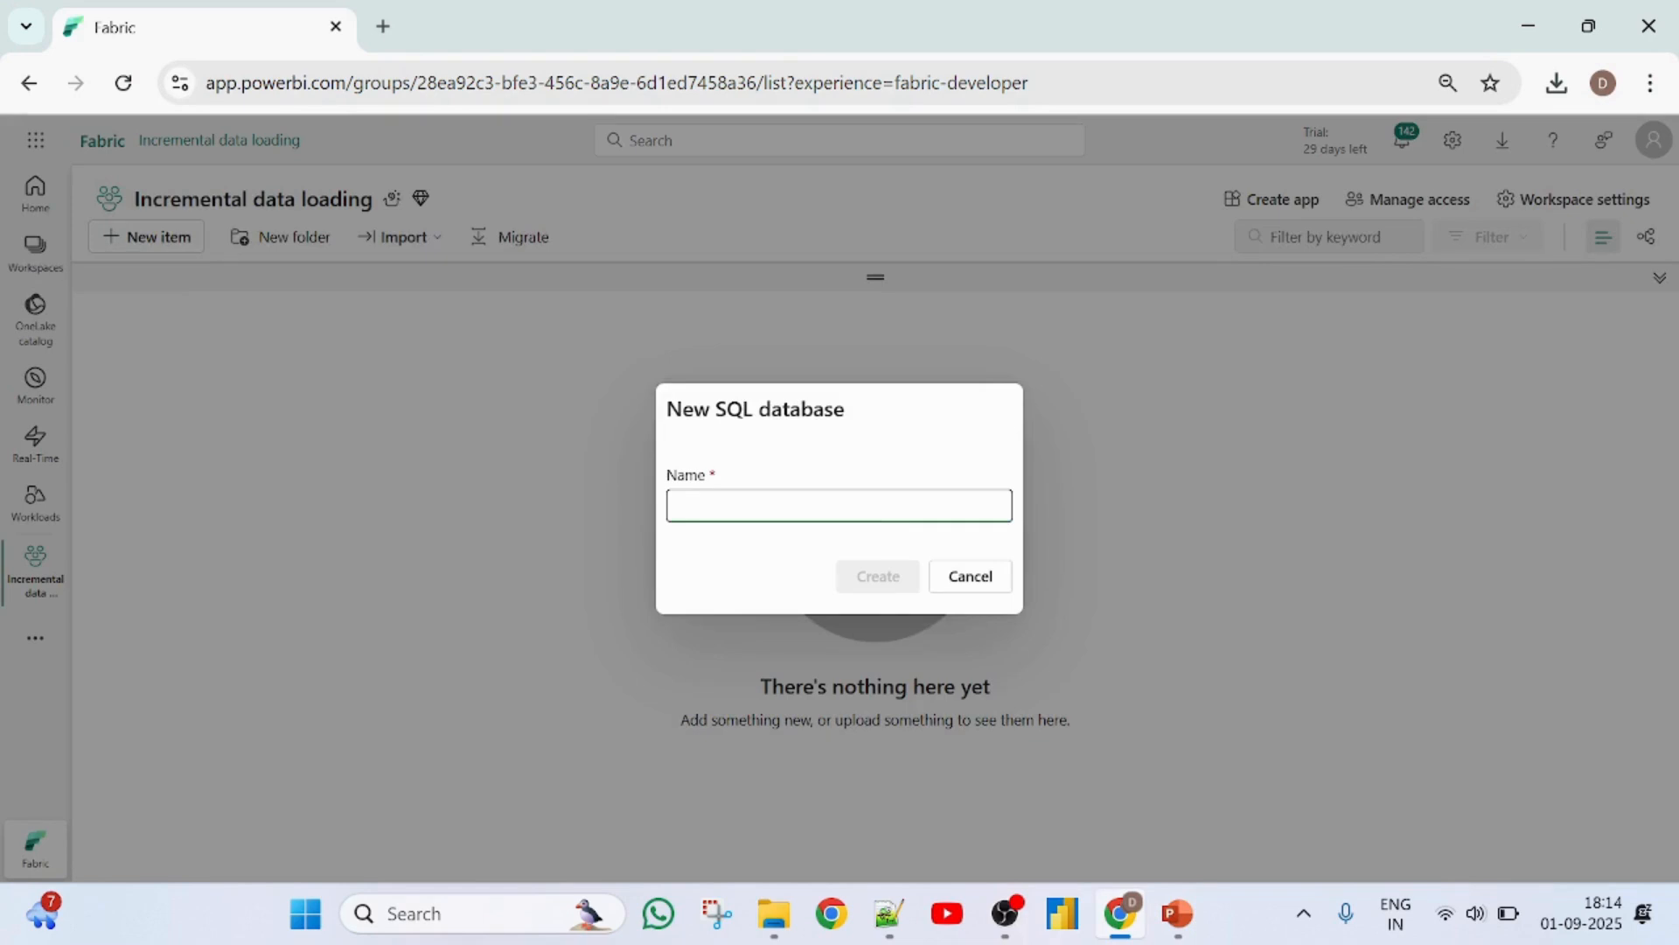
- Name the new SQL database database001 and create it
{"action": "type", "text": "database001"}
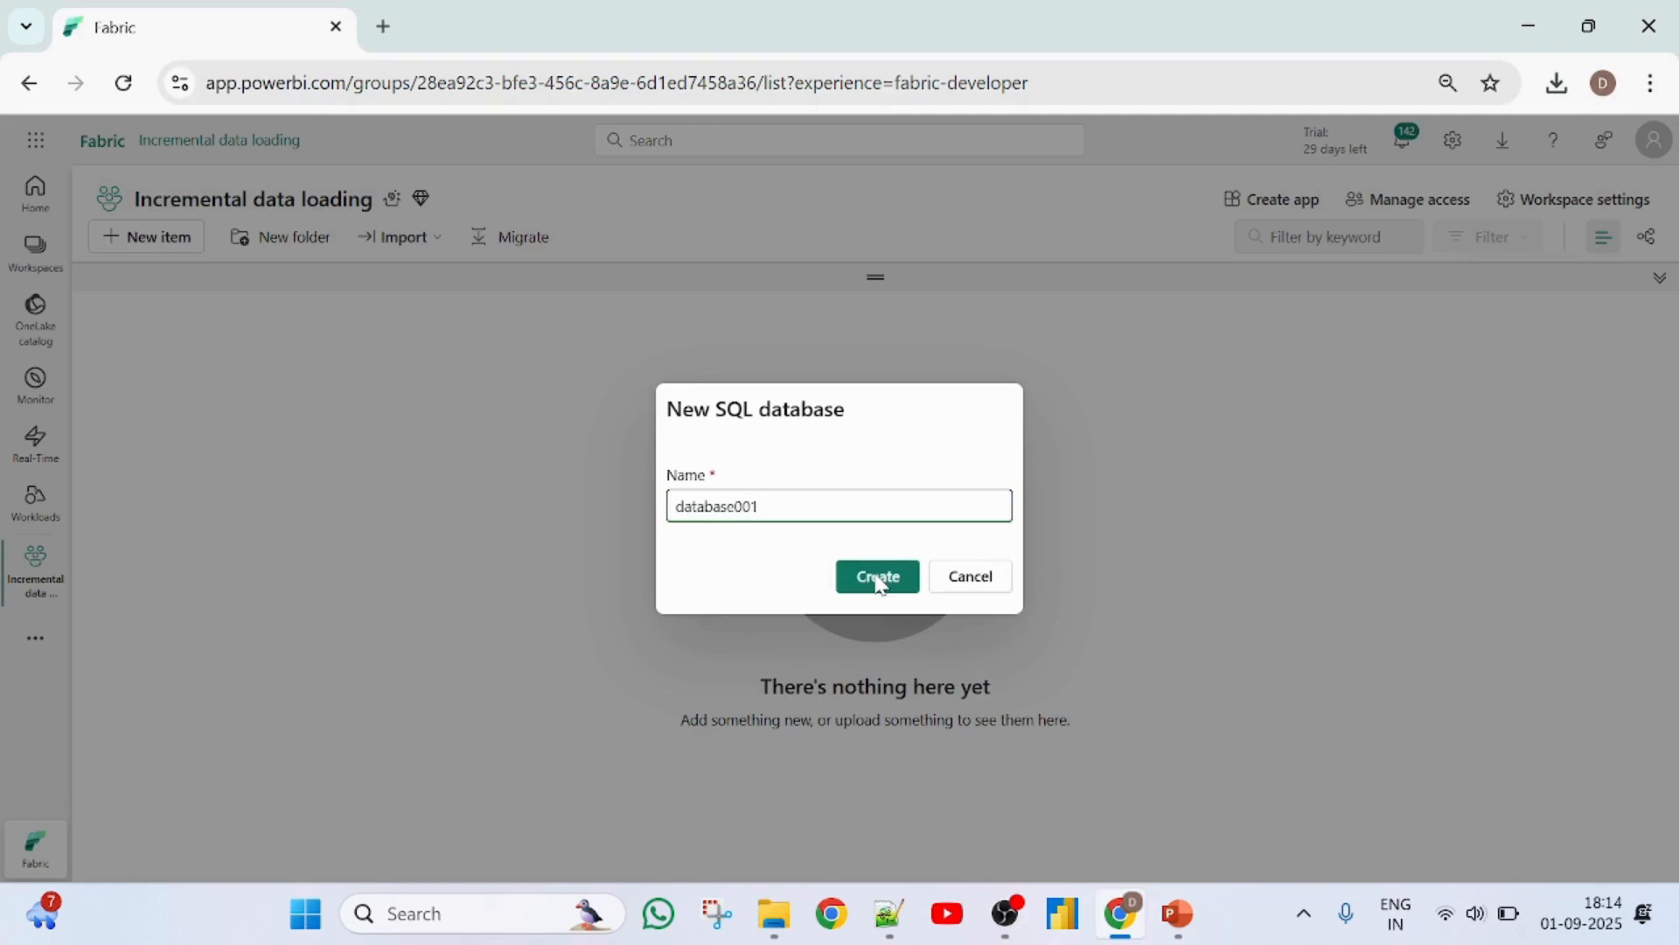
{"action": "left_click", "coordinate": [878, 577]}
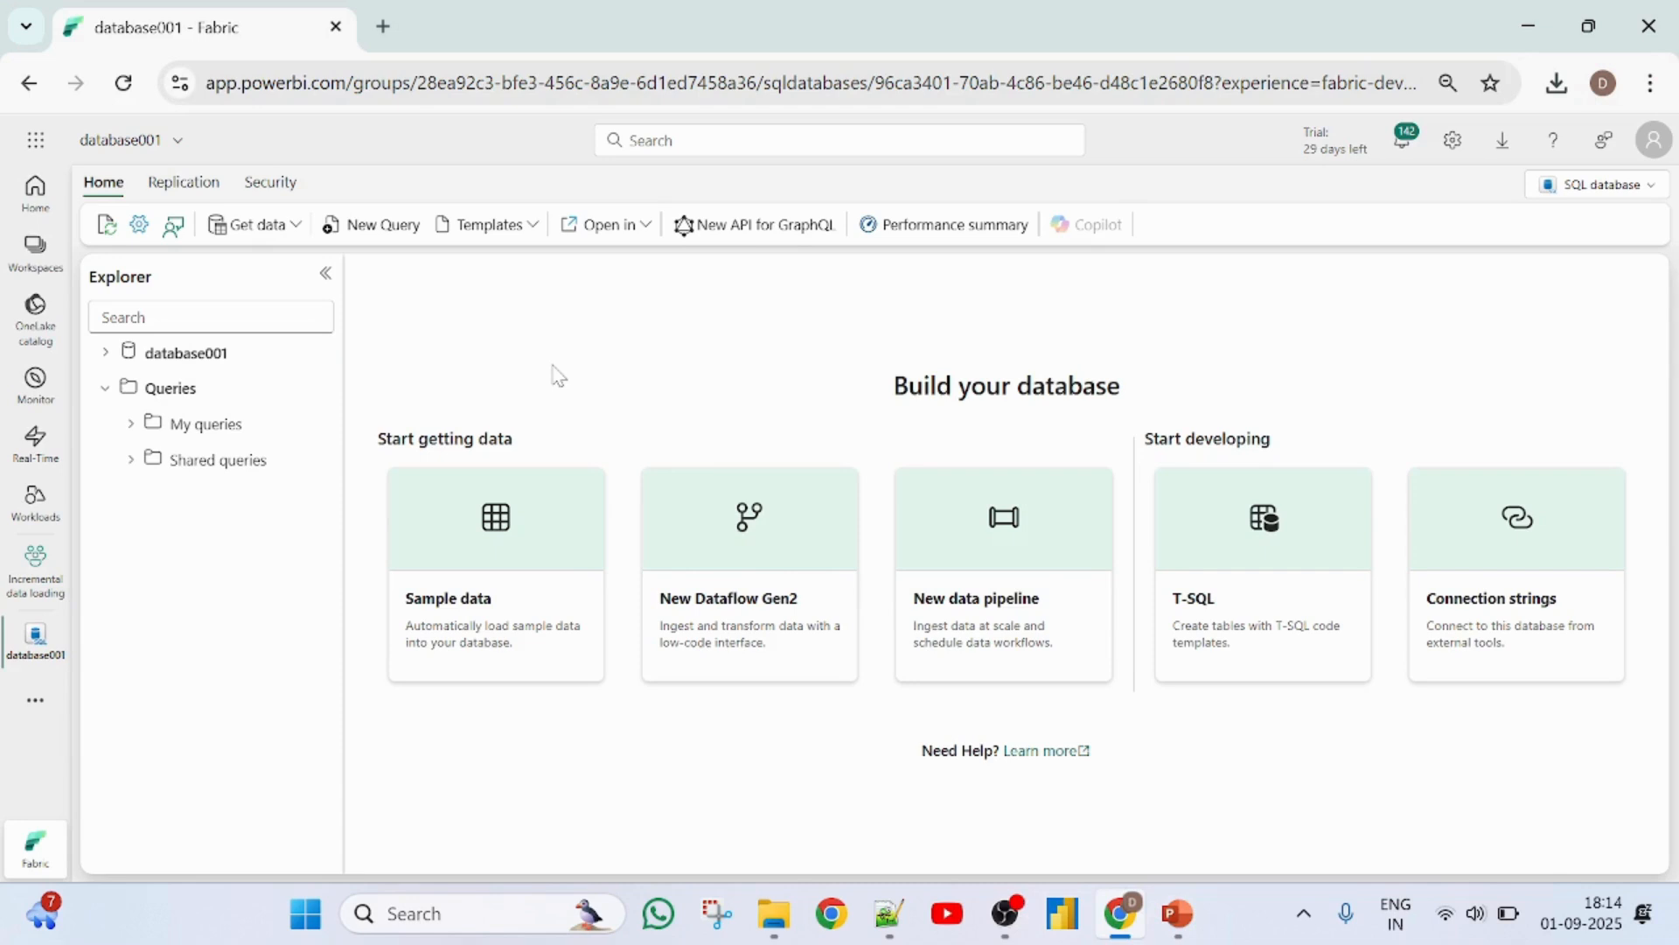
- In a new query on database001, paste and run the script that creates the employees table and inserts its sample rows
{"action": "left_click", "coordinate": [358, 229]}
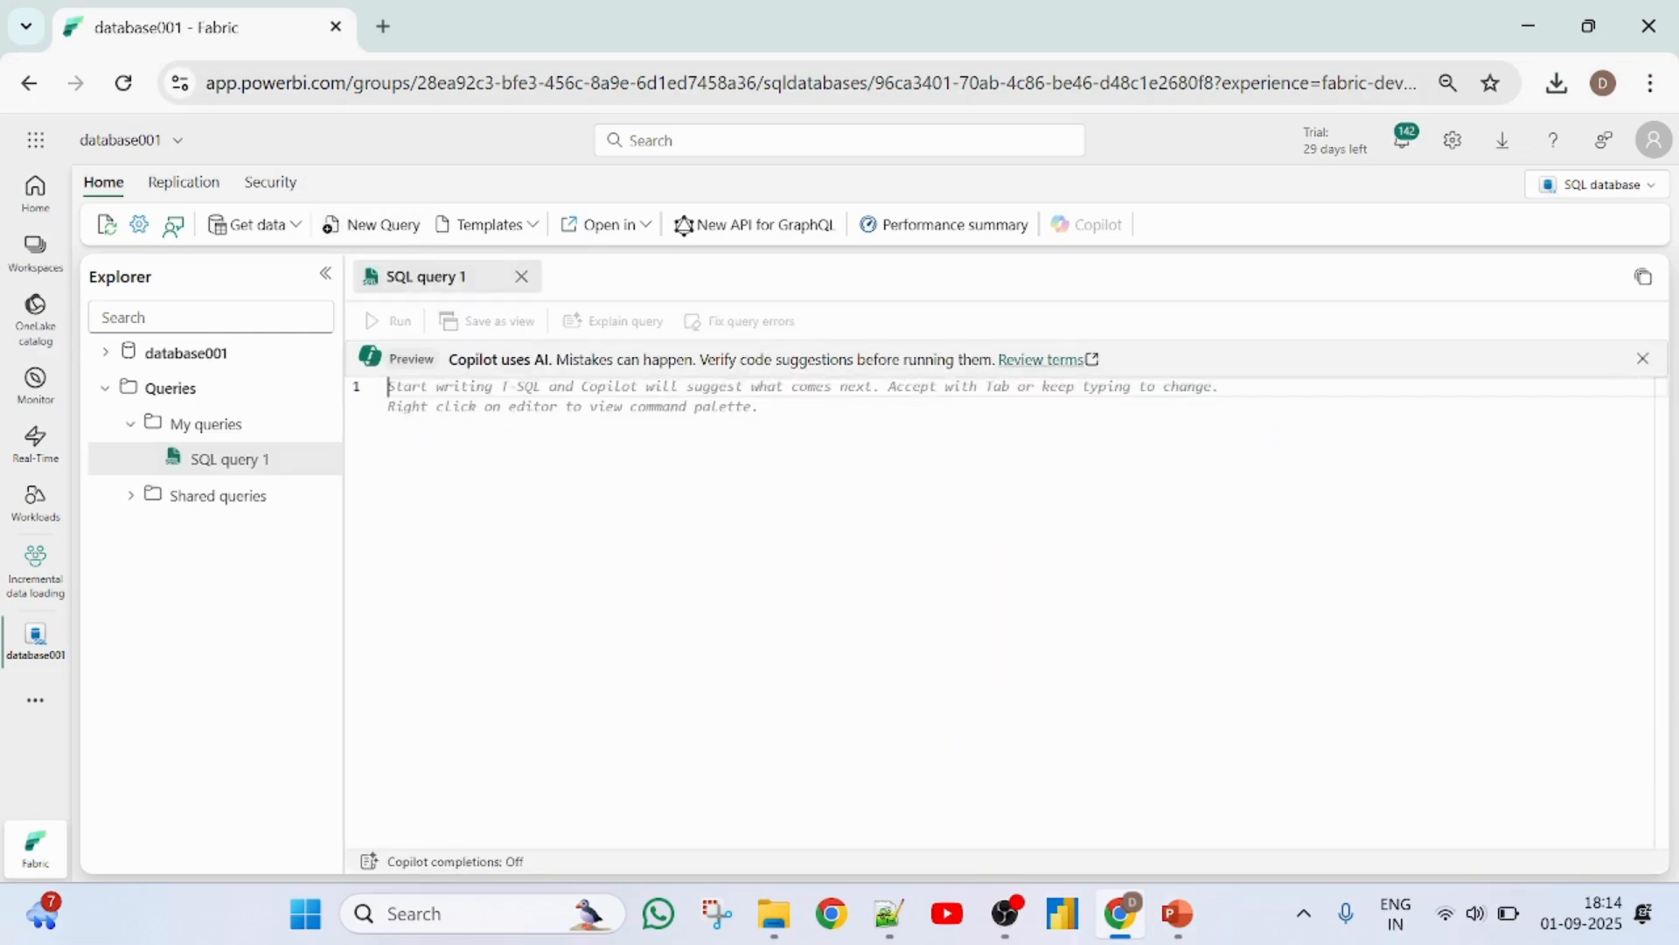
{"action": "key", "text": "ctrl+v"}
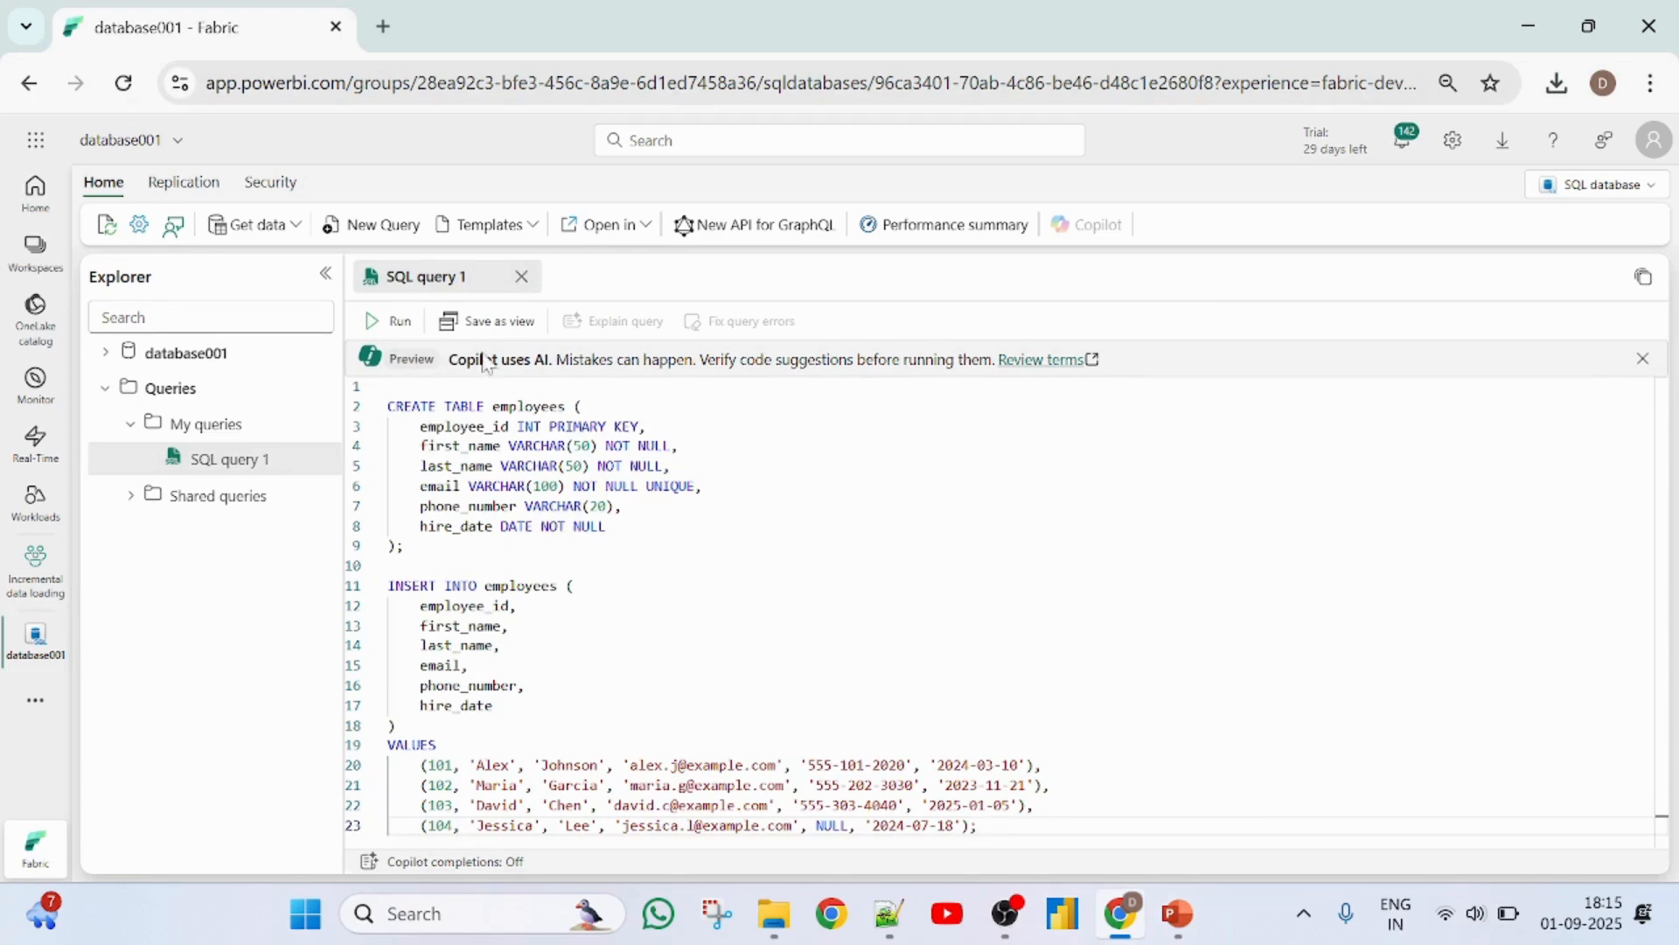
{"action": "left_click", "coordinate": [388, 324]}
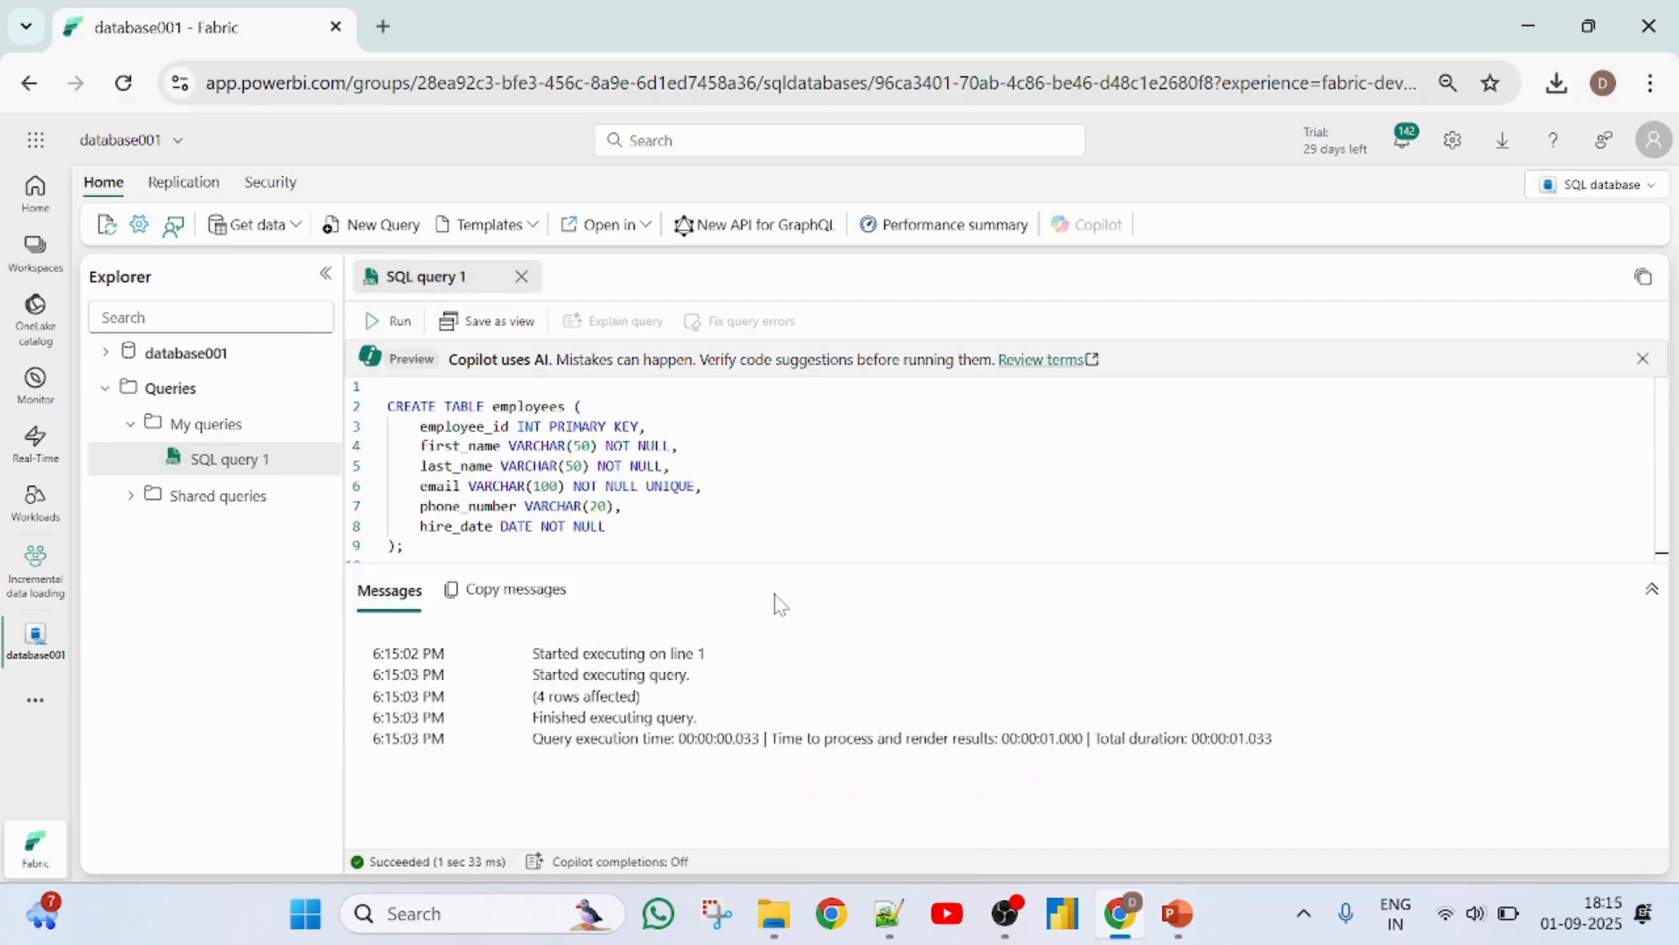
- Preview the data of the employees table in the dbo schema of database001
{"action": "scroll", "coordinate": [1006, 473], "scroll_direction": "down", "scroll_amount": 5}
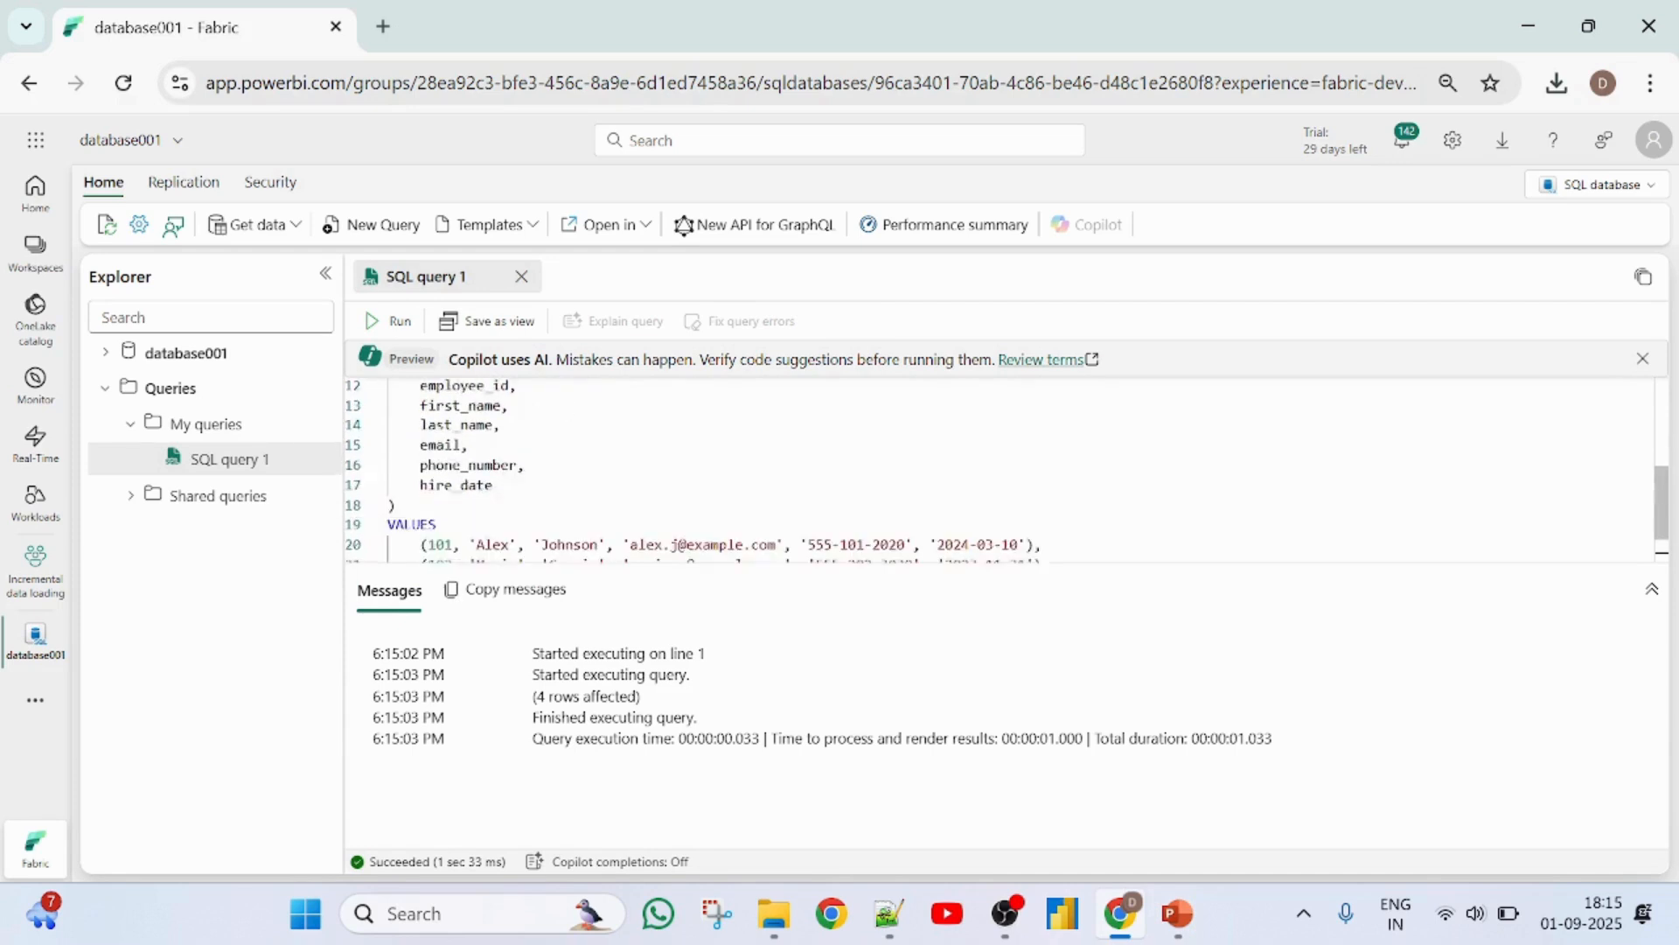
{"action": "scroll", "coordinate": [1006, 472], "scroll_direction": "up", "scroll_amount": 3}
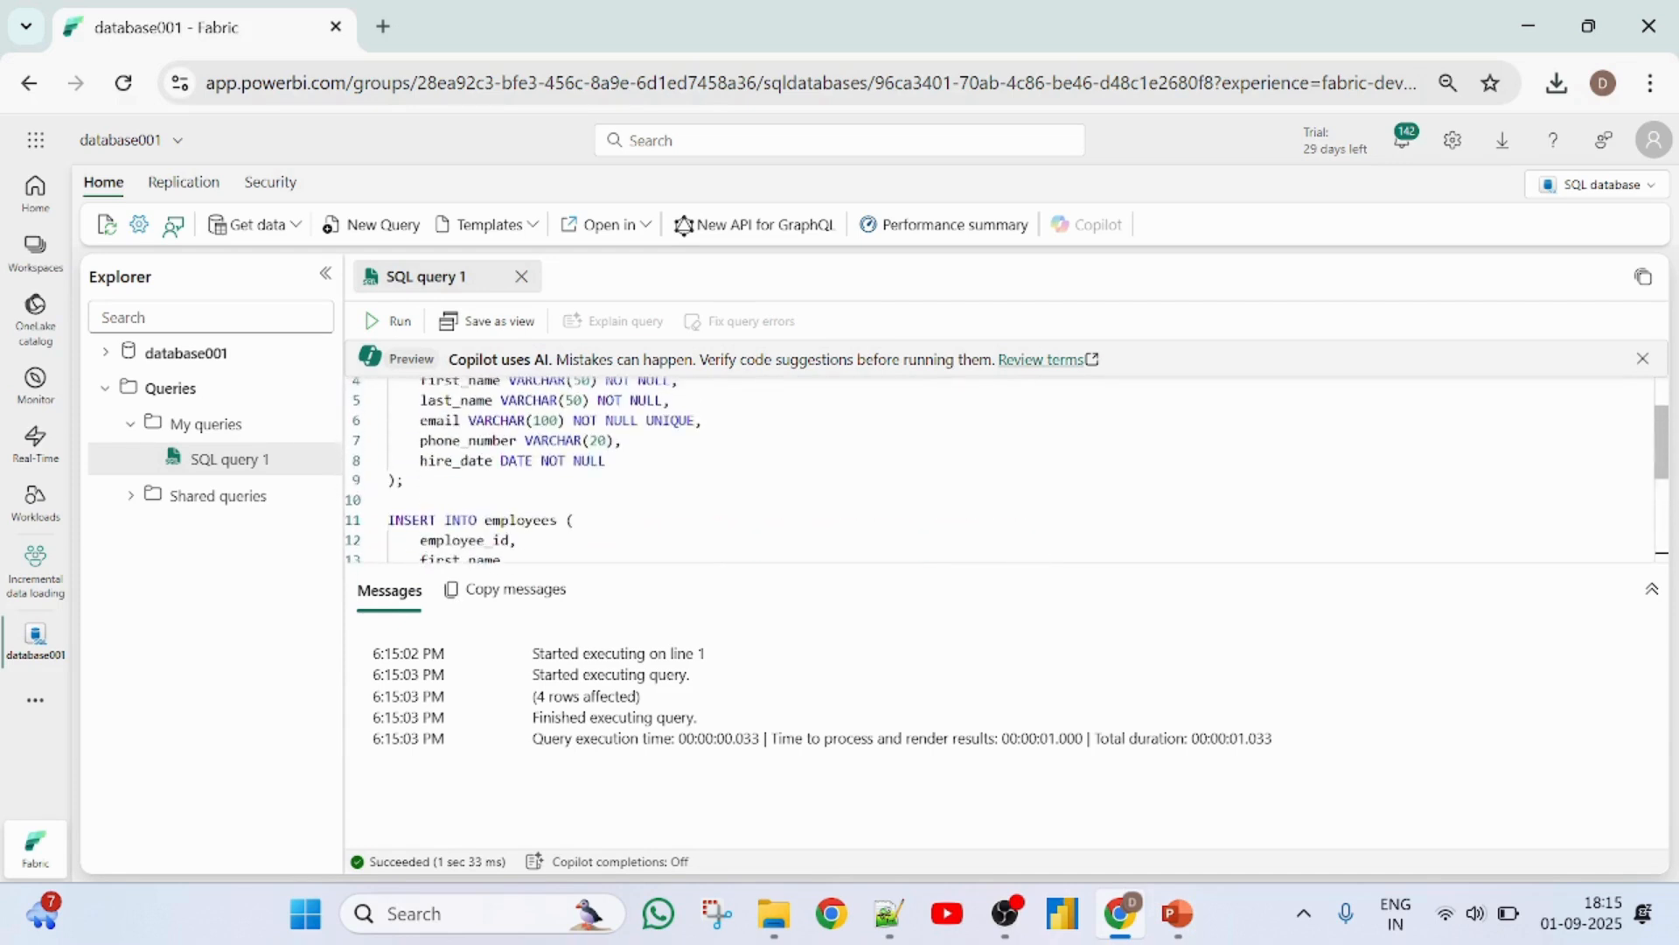
{"action": "left_click", "coordinate": [107, 354]}
{"action": "left_click", "coordinate": [138, 389]}
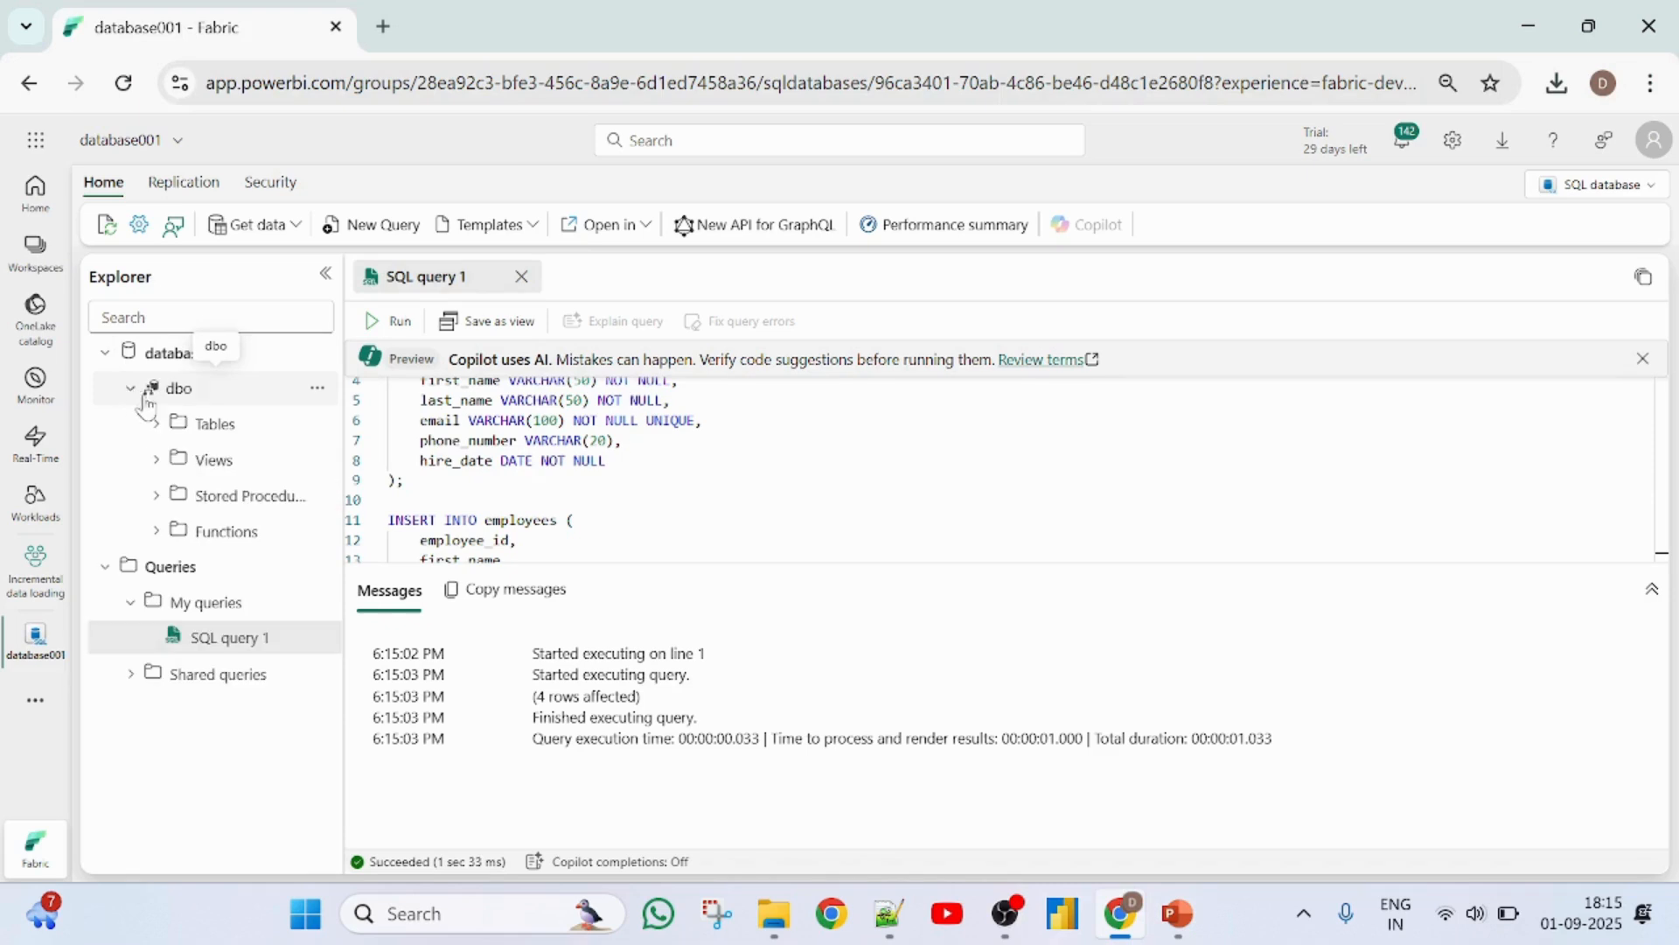
{"action": "left_click", "coordinate": [157, 425]}
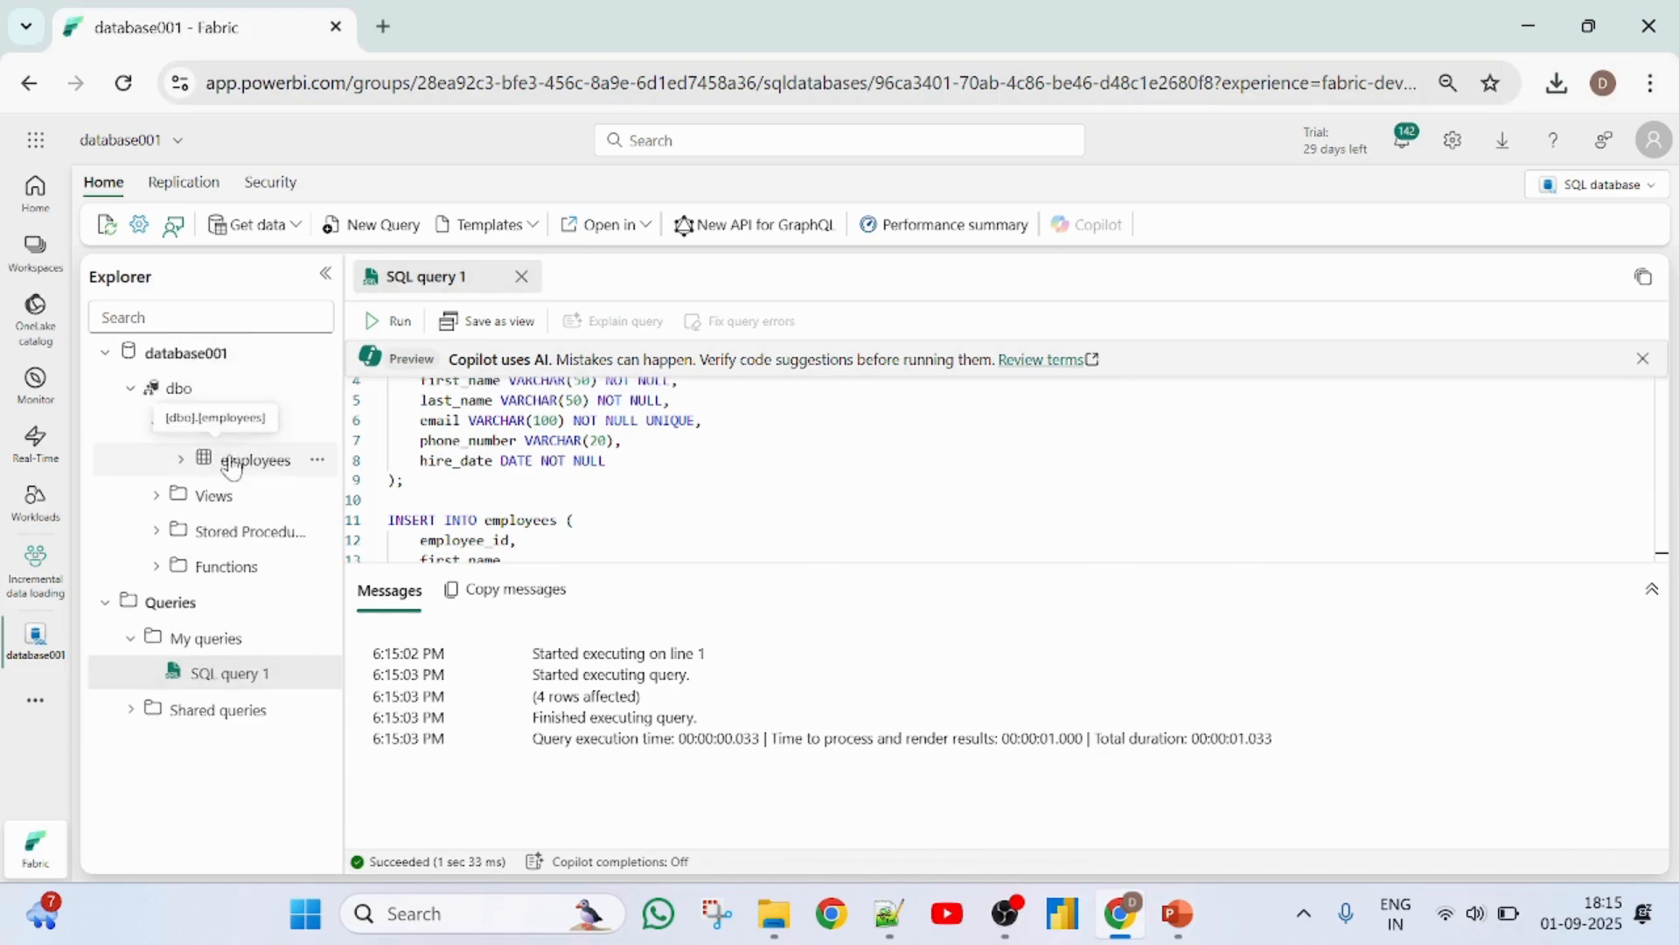
{"action": "left_click", "coordinate": [232, 463]}
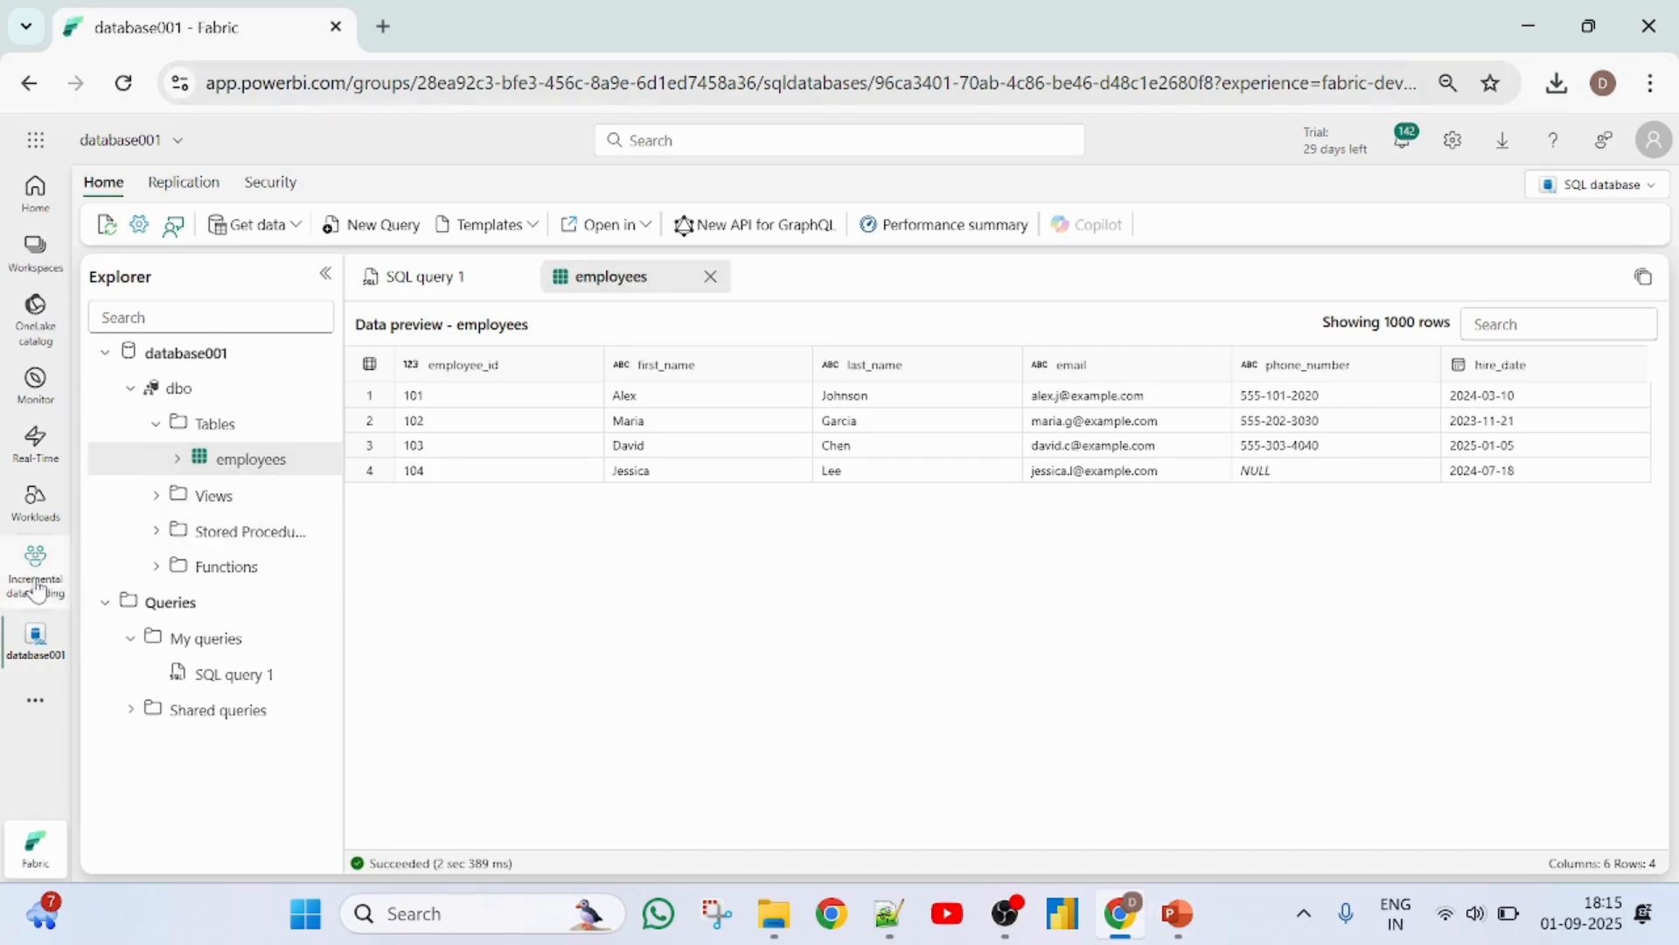
- Return to the Incremental data loading workspace and begin adding a new item by filtering the item types
{"action": "left_click", "coordinate": [35, 584]}
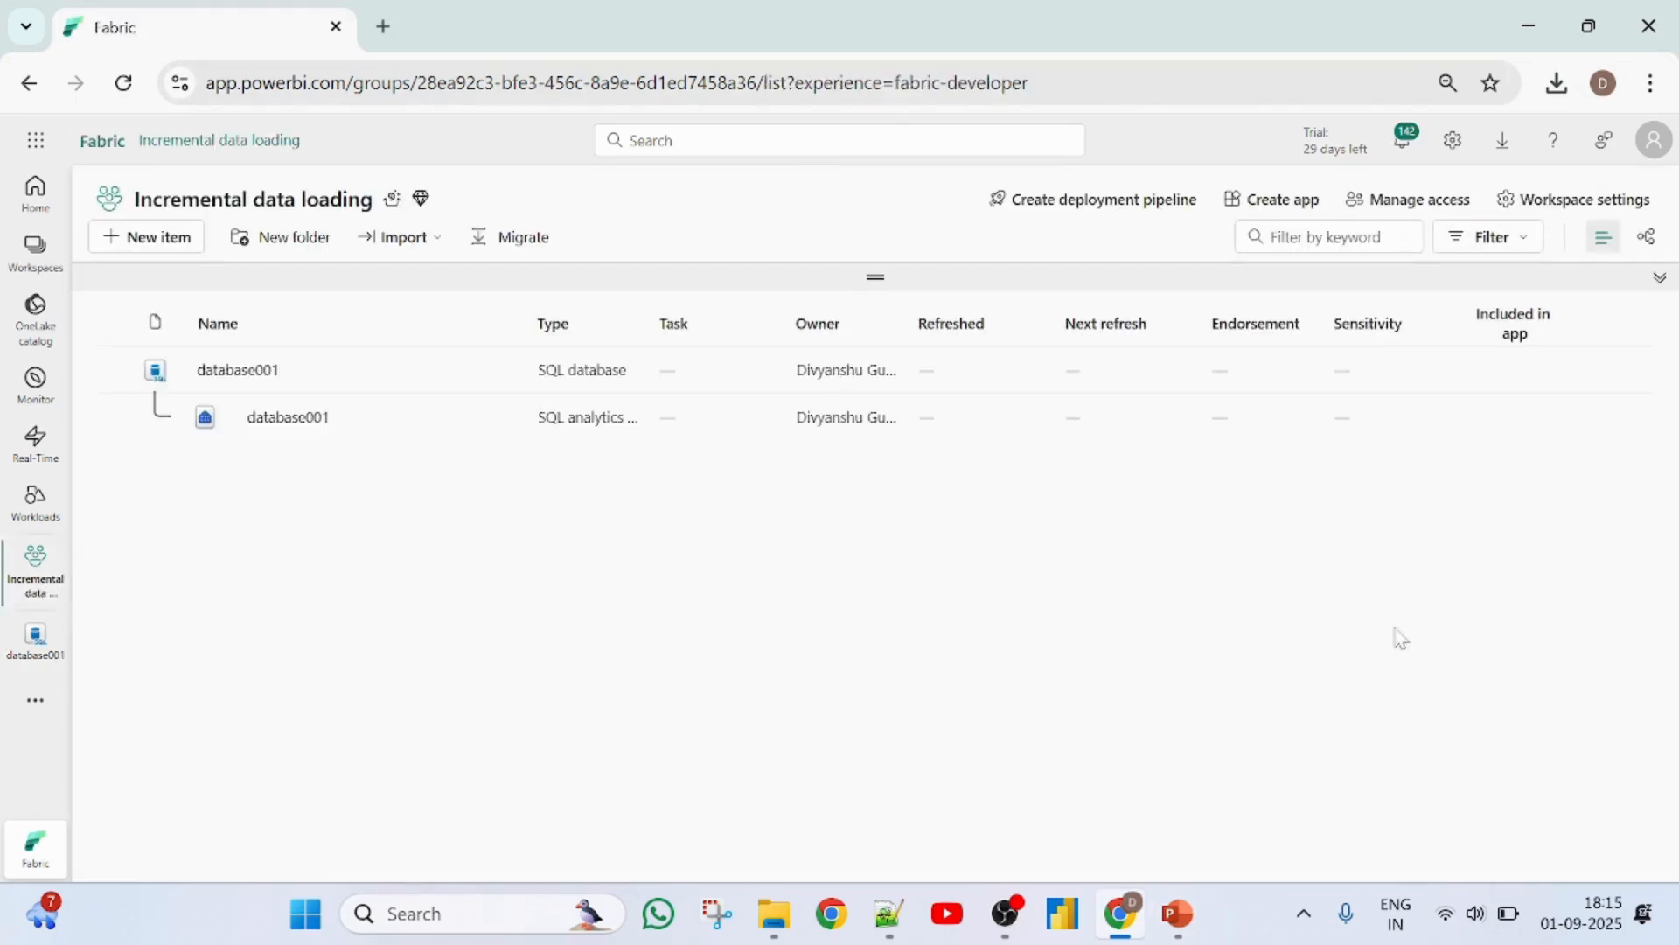
{"action": "left_click", "coordinate": [139, 238]}
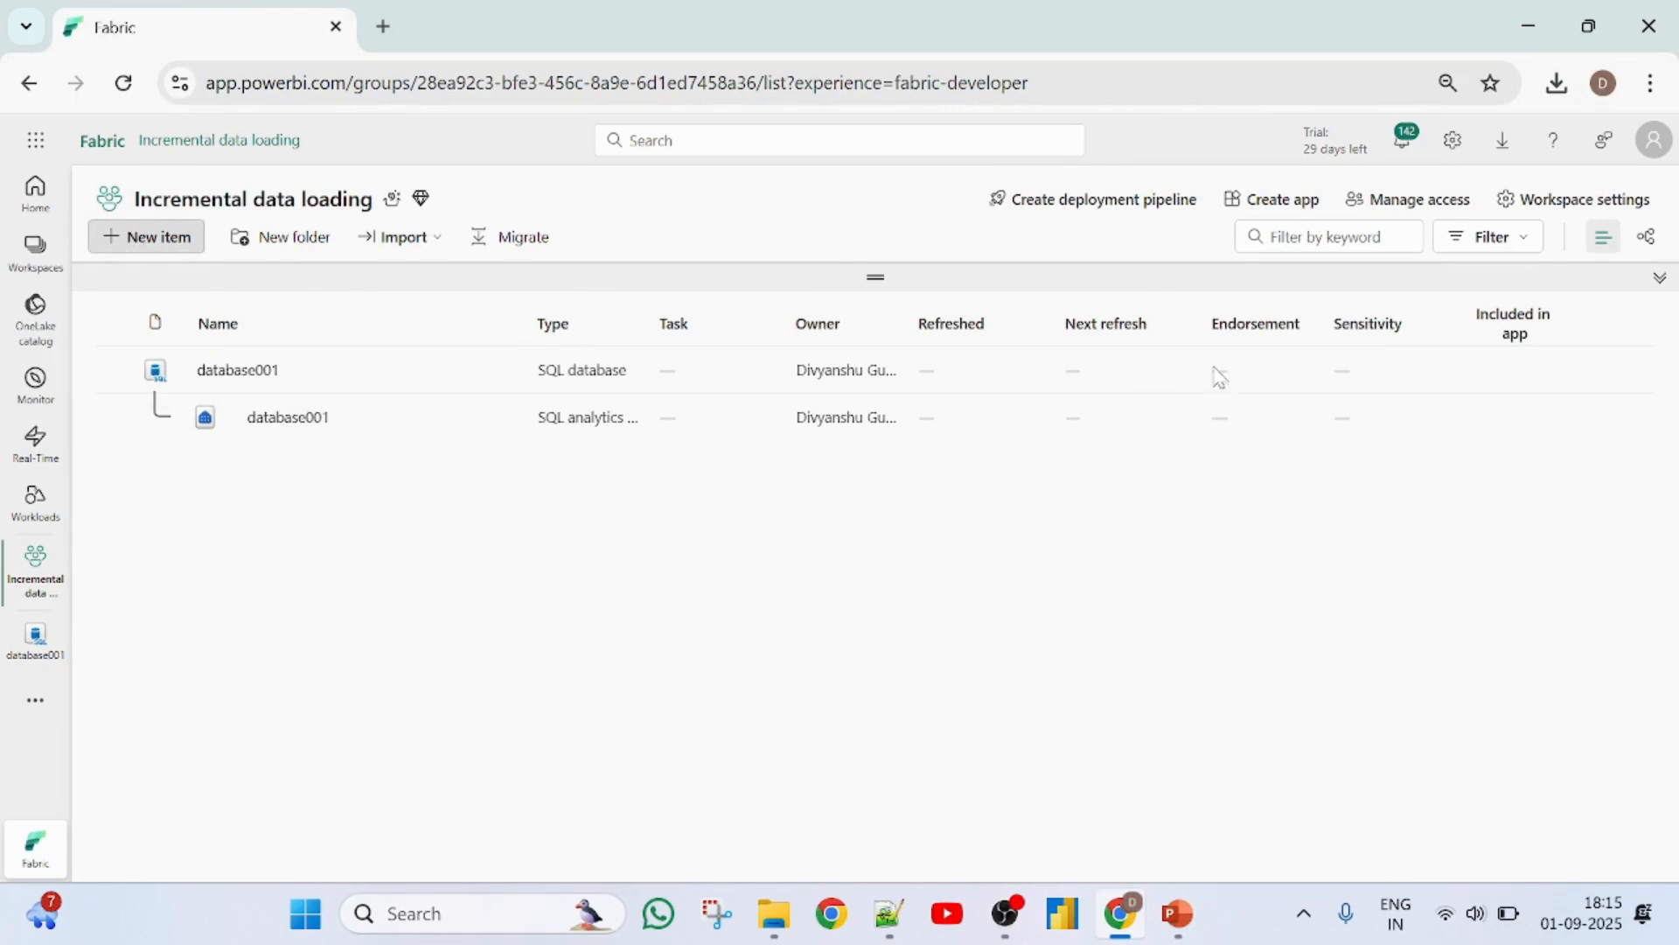
{"action": "left_click", "coordinate": [1539, 246]}
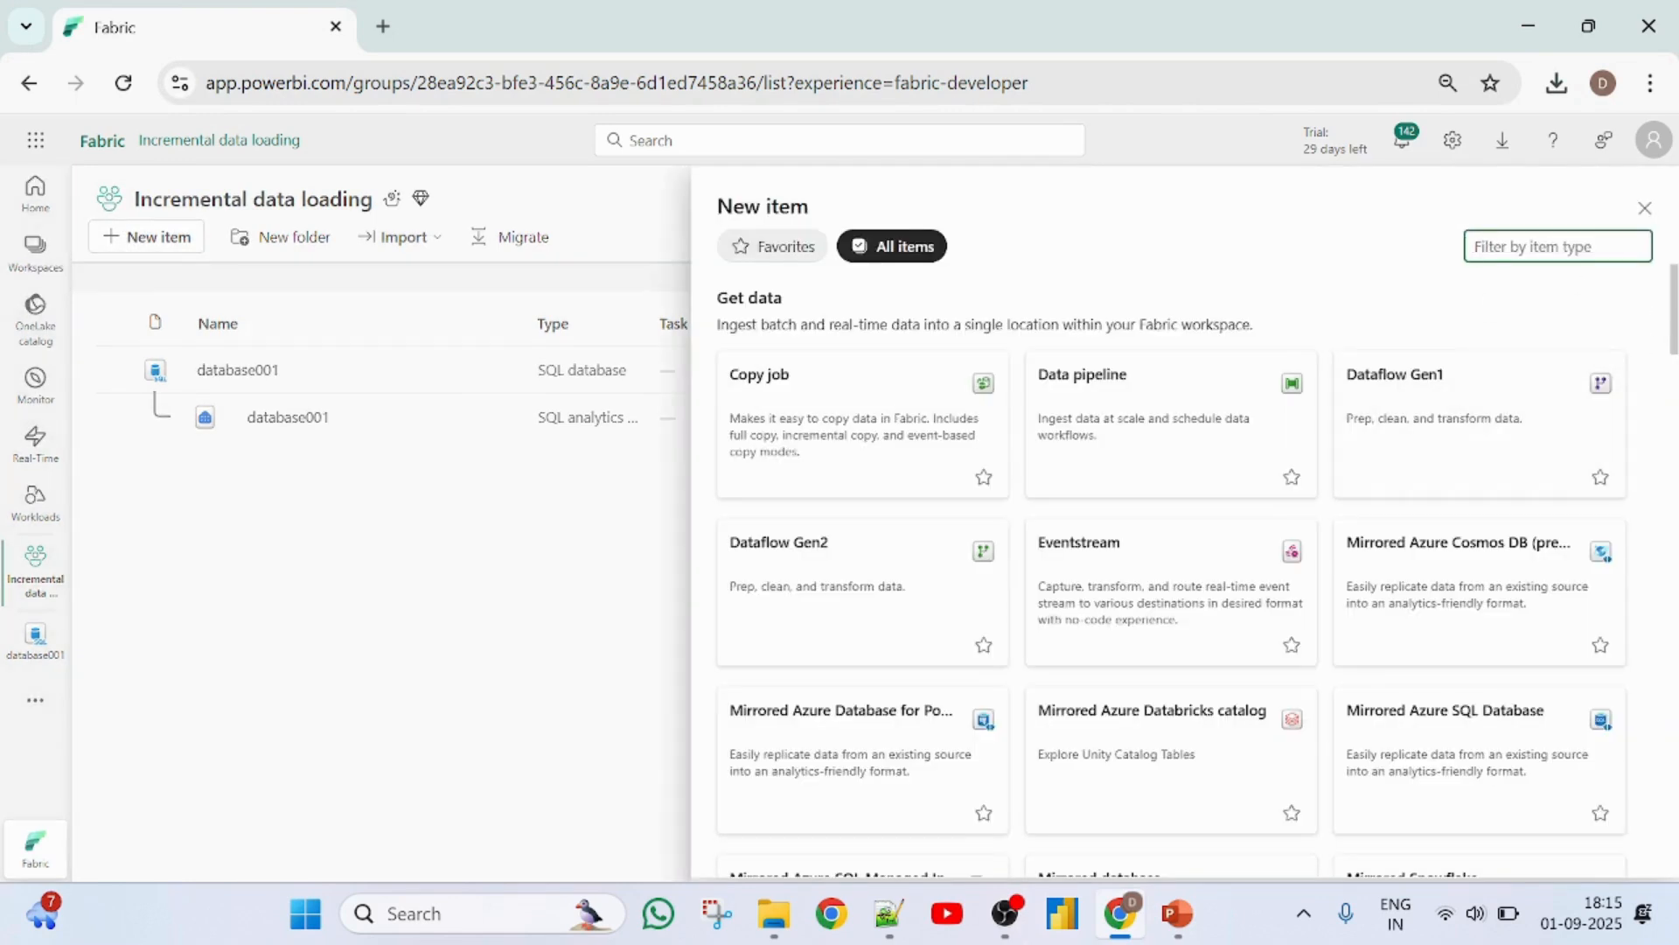
{"action": "type", "text": "dat"}
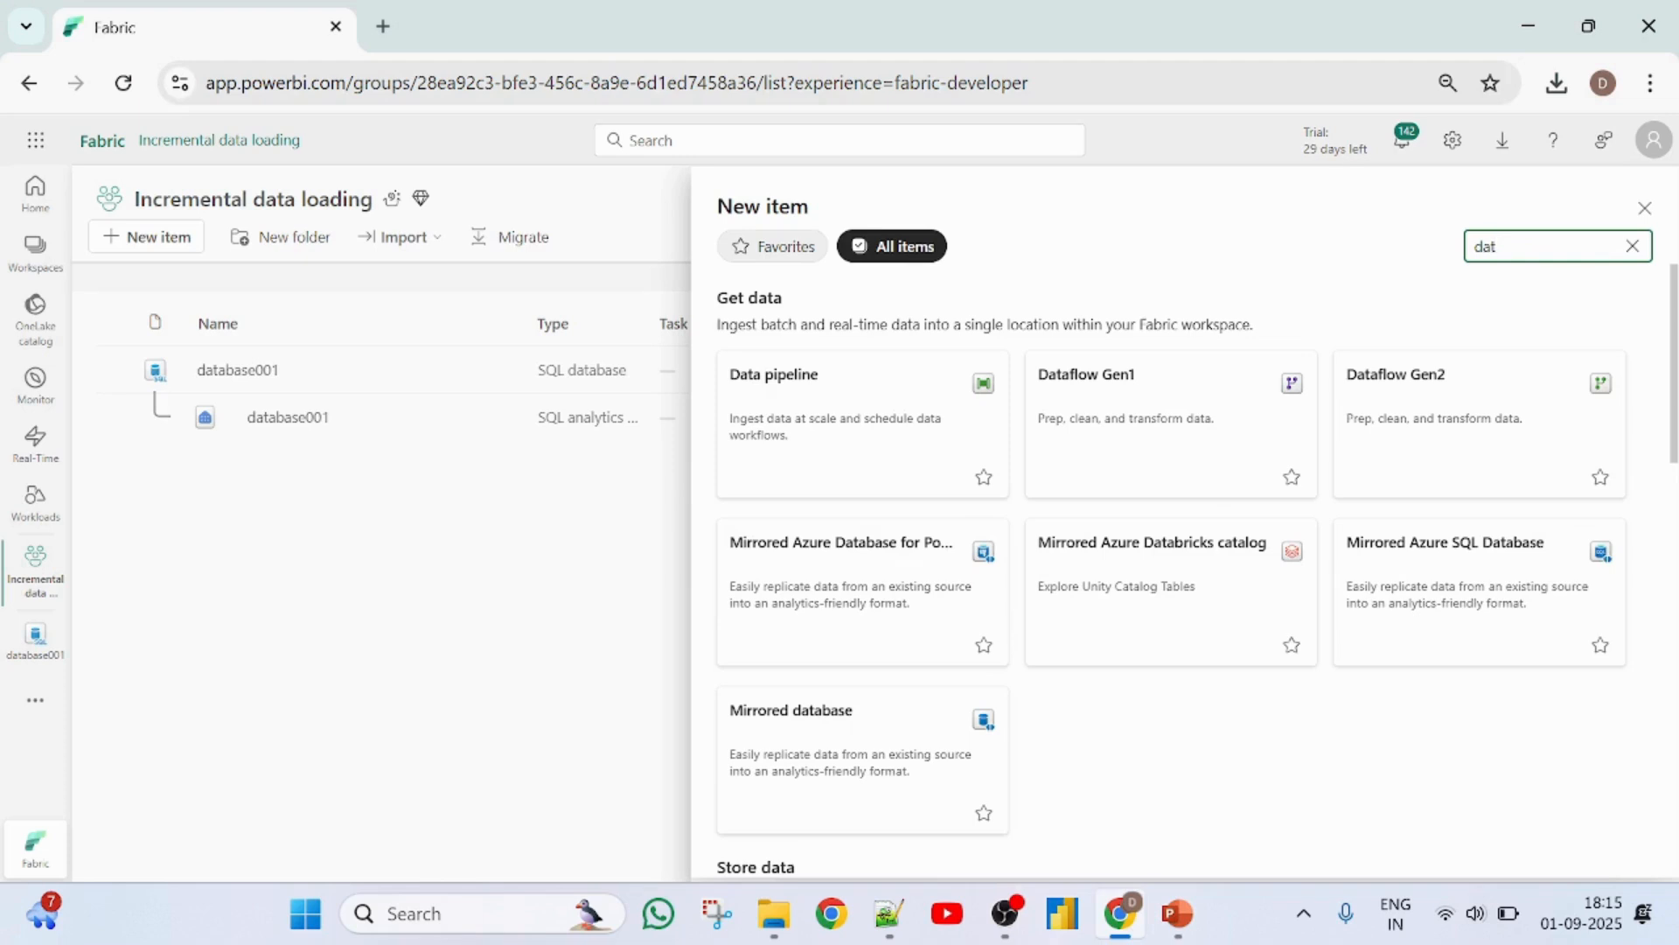
{"action": "type", "text": "awar"}
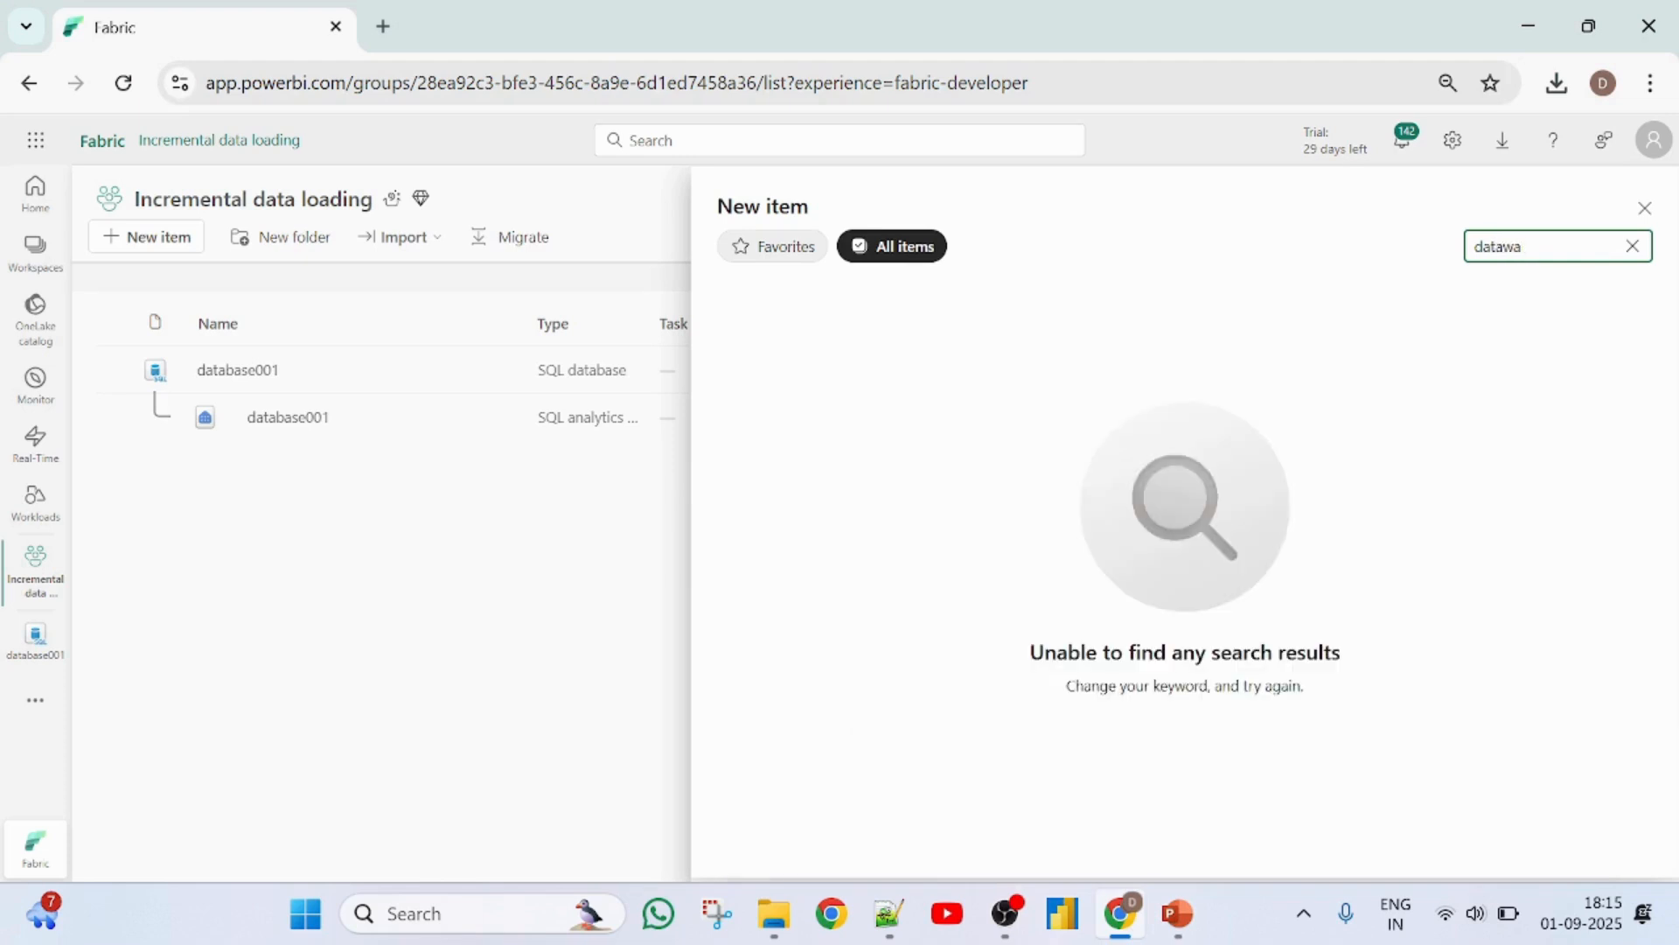
{"action": "key", "text": "BackSpace"}
{"action": "key", "text": "BackSpace"}
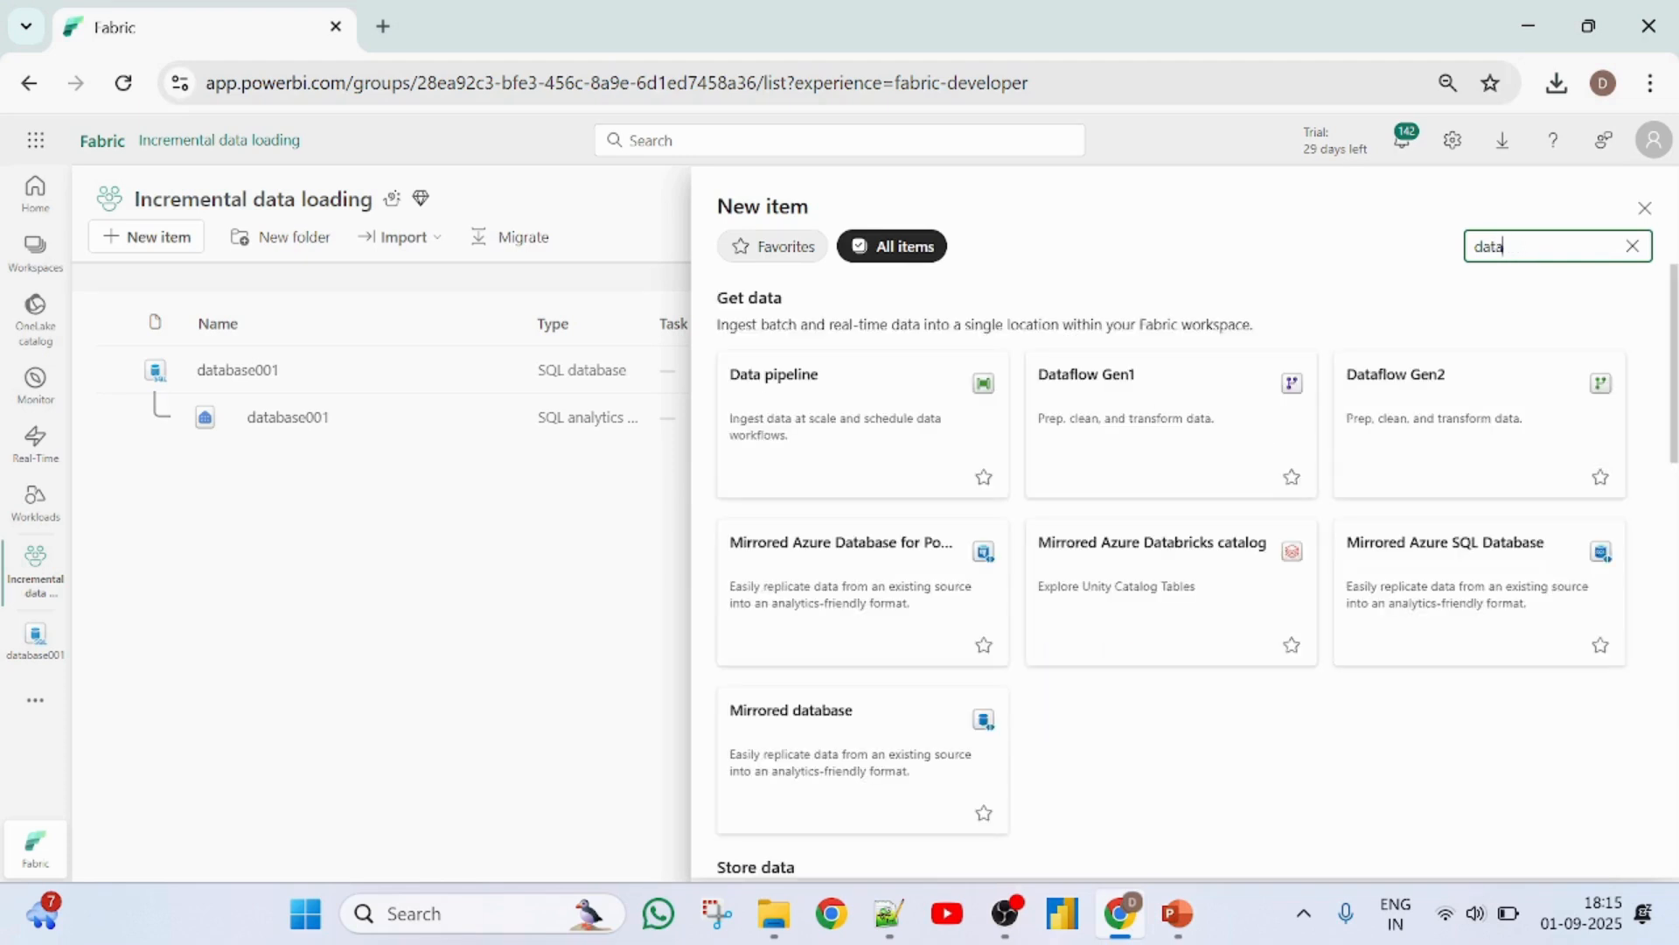
{"action": "key", "text": "BackSpace"}
{"action": "key", "text": "BackSpace"}
{"action": "key", "text": "BackSpace"}
- Filter the item types by "ware" and create a Warehouse named warehouse001
{"action": "type", "text": "ware"}
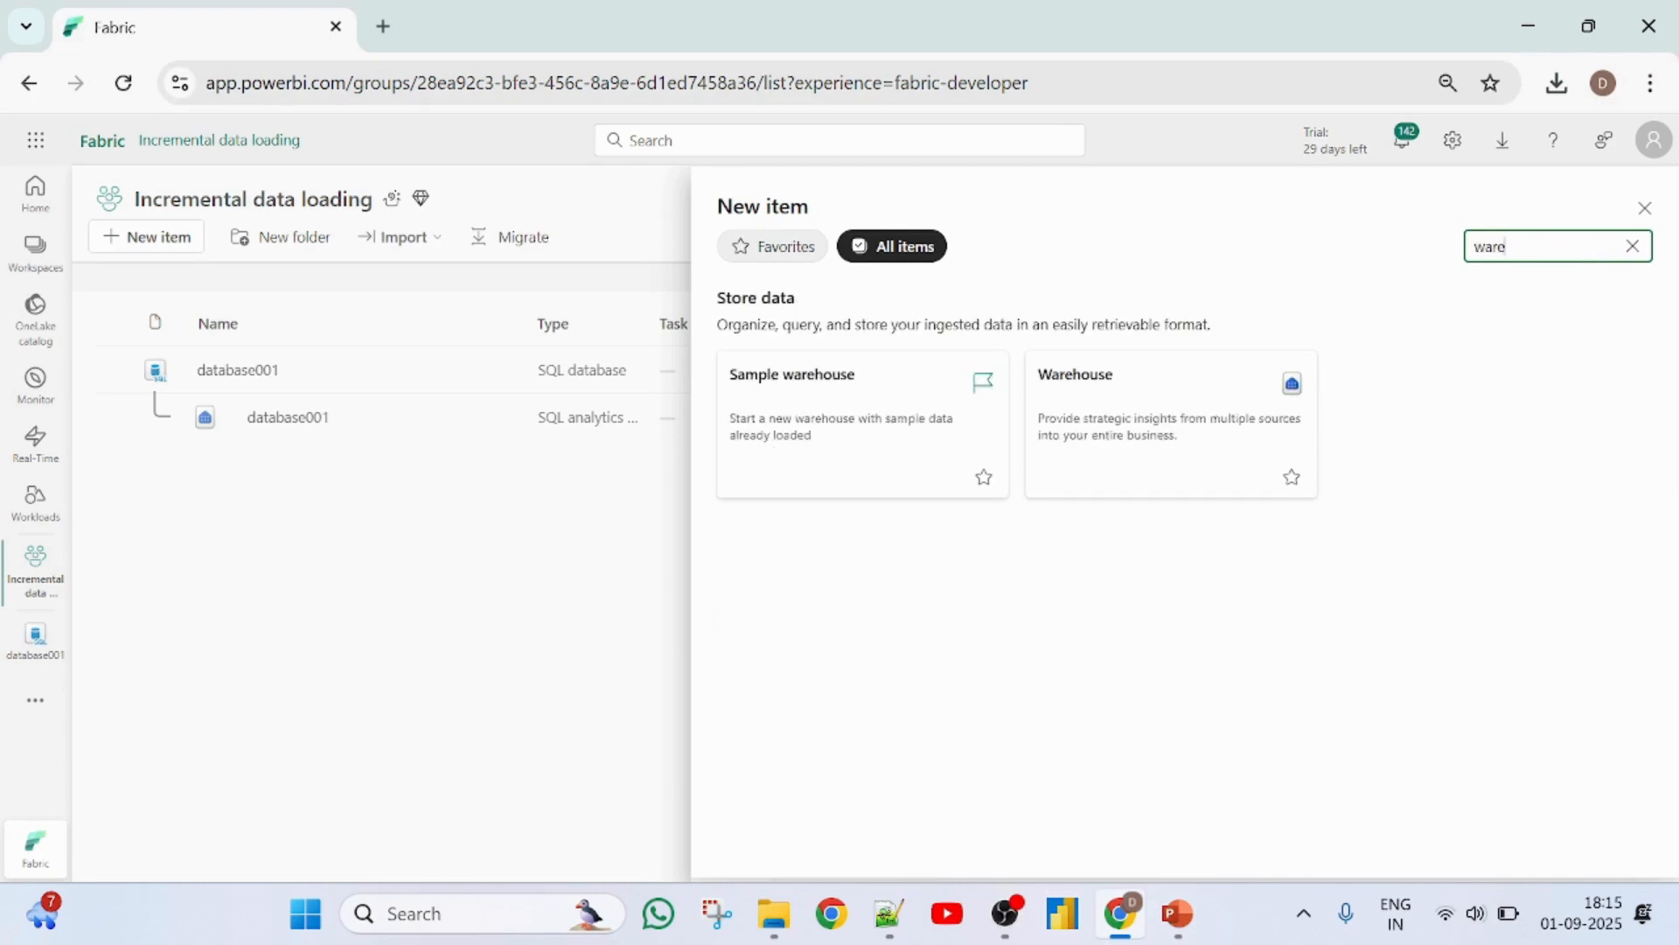
{"action": "left_click", "coordinate": [1111, 409]}
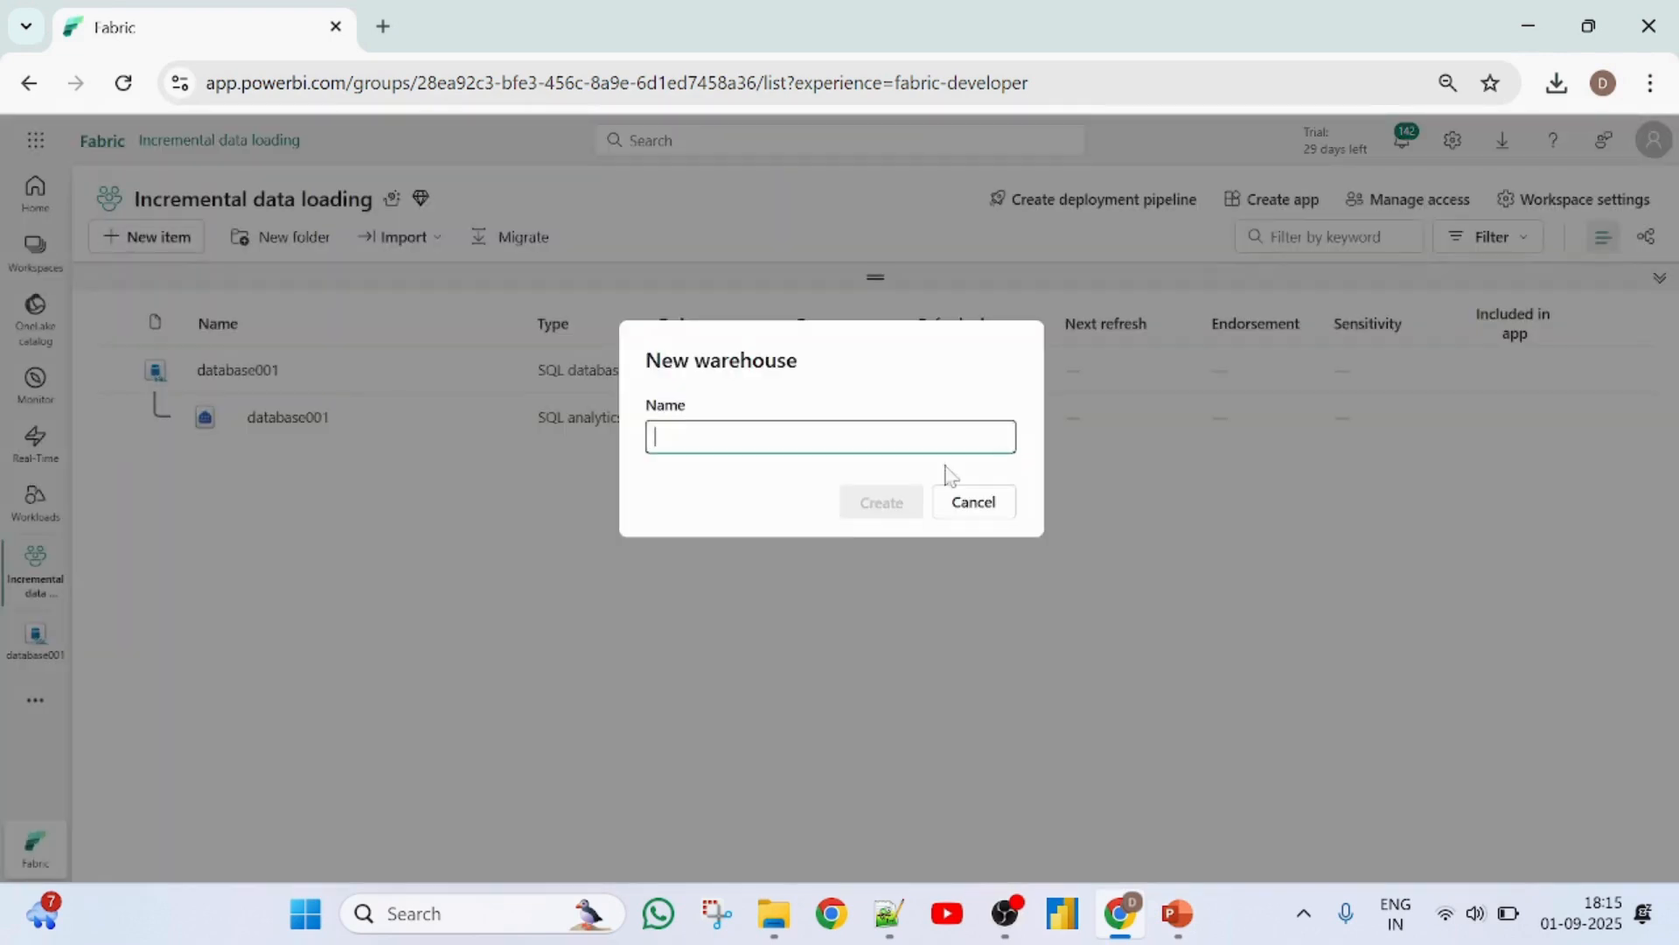
{"action": "type", "text": "ware"}
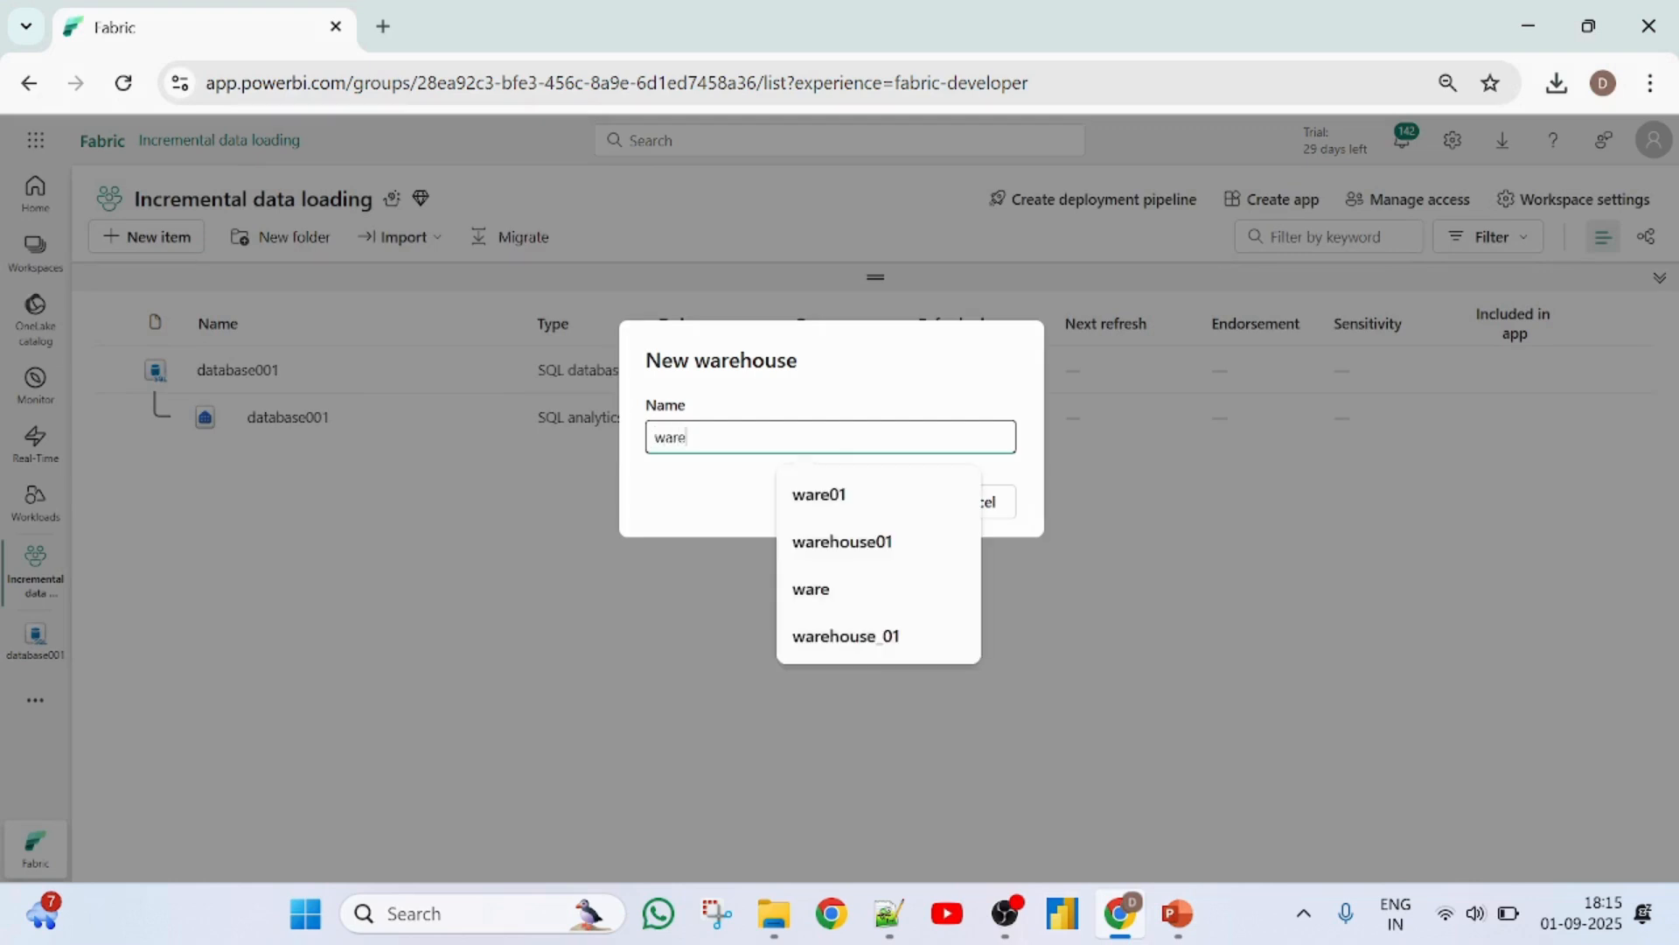
{"action": "type", "text": "house"}
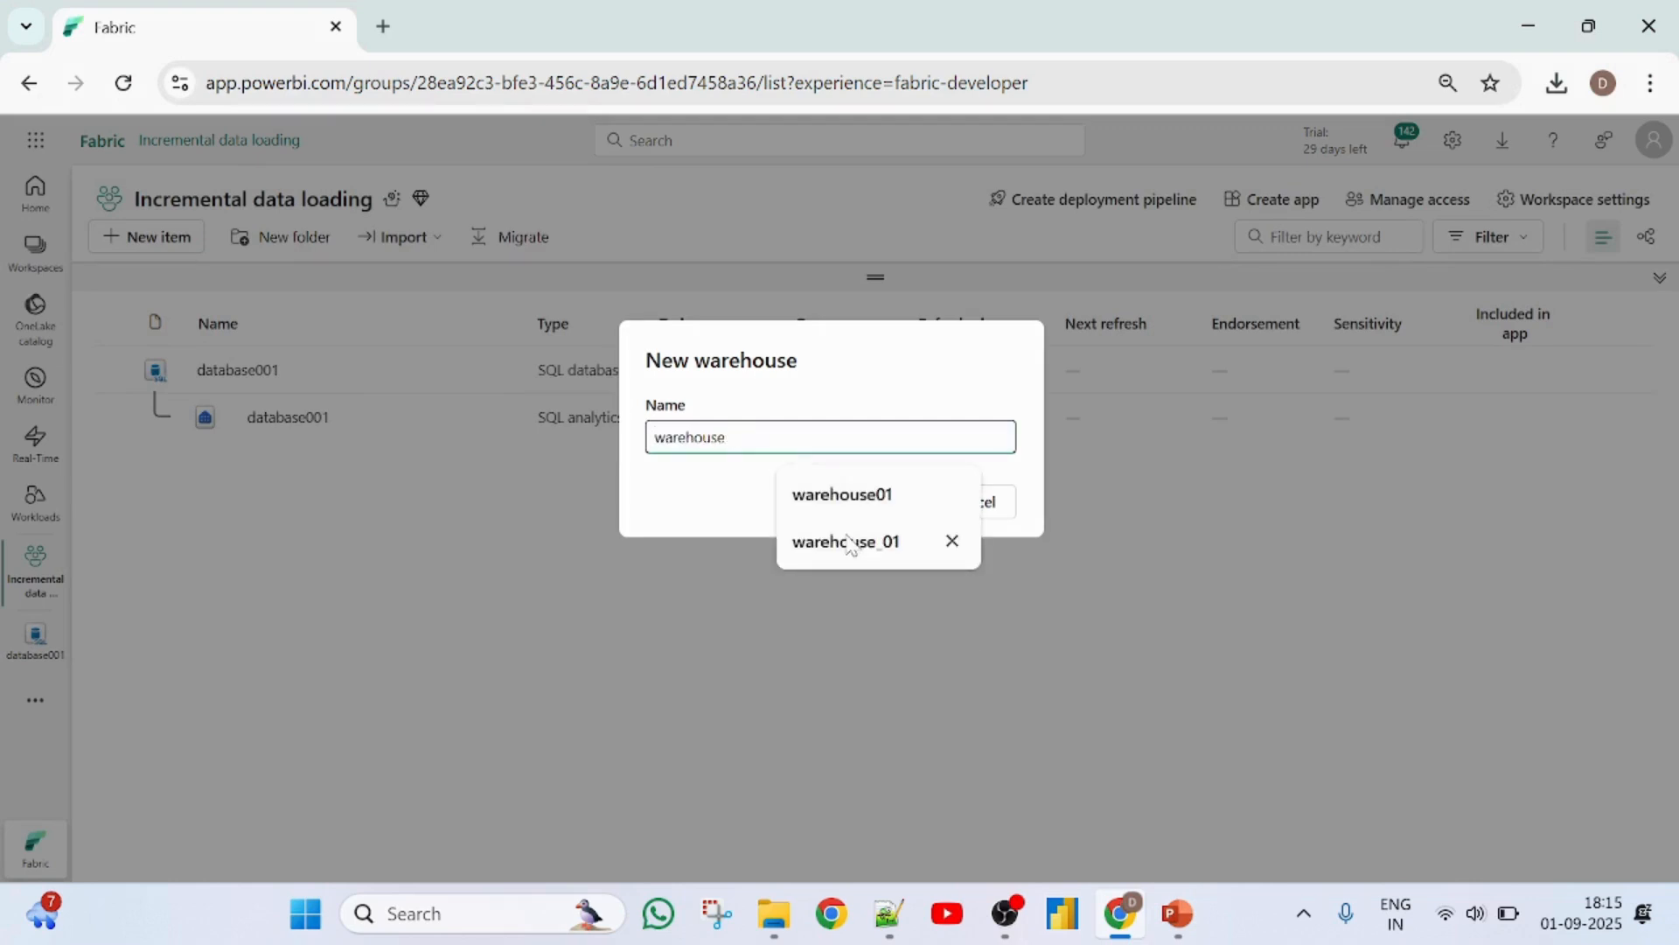
{"action": "type", "text": "001"}
{"action": "left_click", "coordinate": [862, 516]}
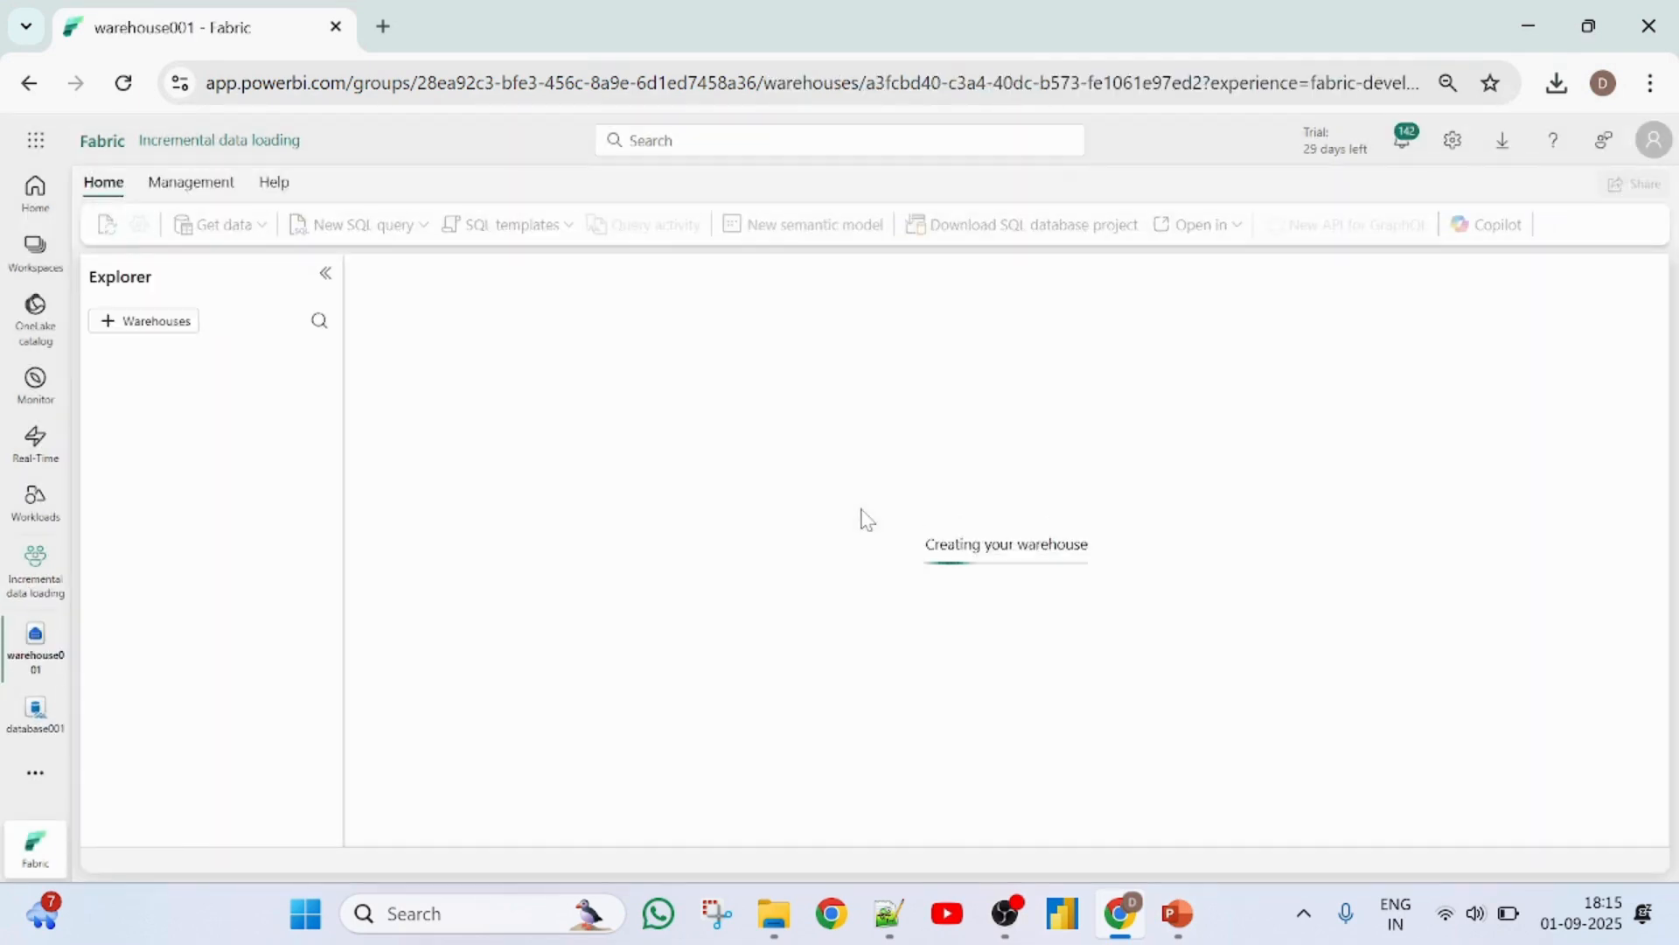
- Copy the CREATE TABLE employees statement from SQL query 1 in database001
{"action": "left_click", "coordinate": [29, 590]}
{"action": "left_click", "coordinate": [35, 711]}
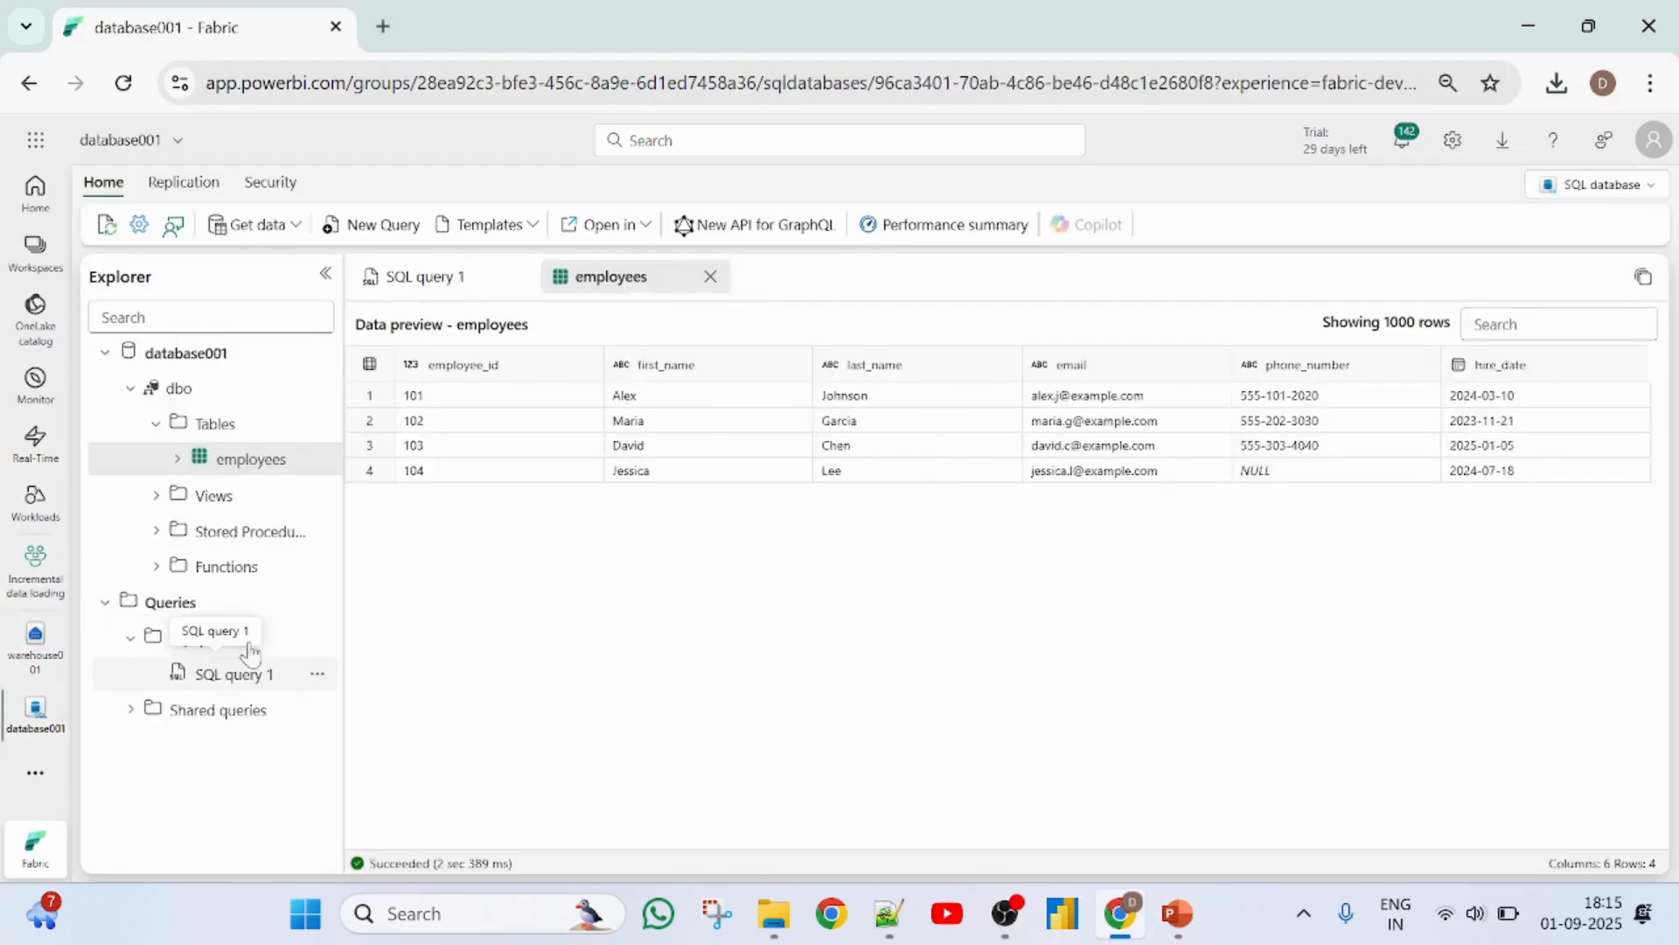
{"action": "left_click", "coordinate": [423, 281]}
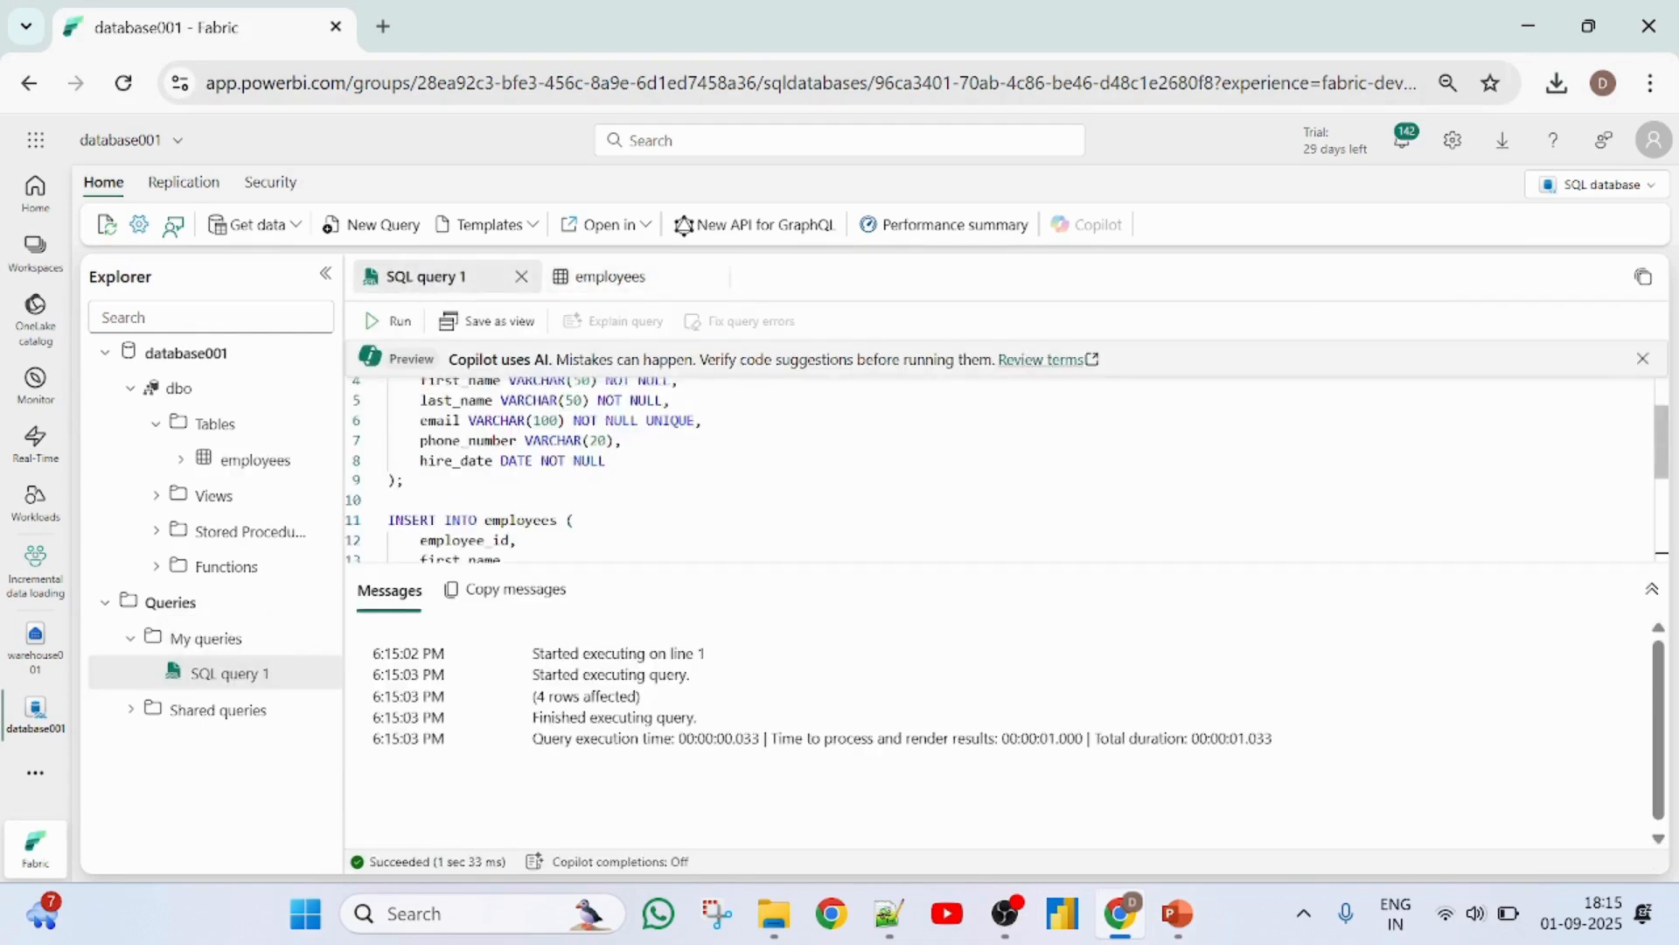
{"action": "scroll", "coordinate": [516, 485], "scroll_direction": "up", "scroll_amount": 1}
{"action": "left_click_drag", "start_coordinate": [404, 547], "coordinate": [381, 411]}
{"action": "key", "text": "ctrl+c"}
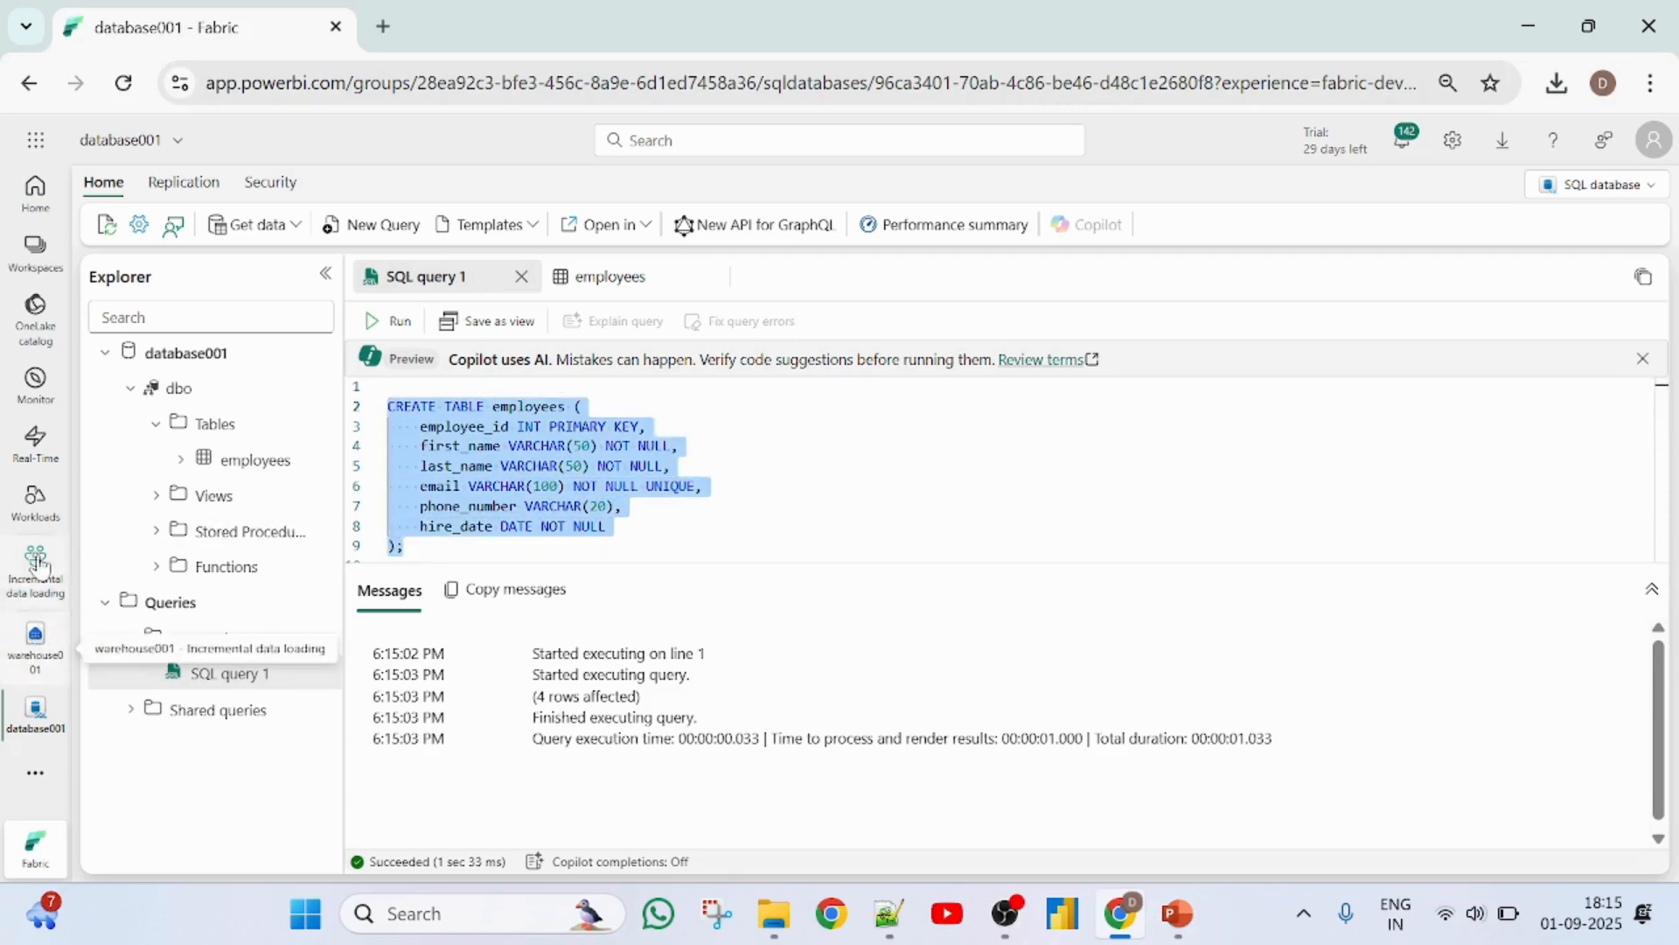
- Paste the CREATE TABLE employees statement into a new SQL query in warehouse001
{"action": "left_click", "coordinate": [33, 658]}
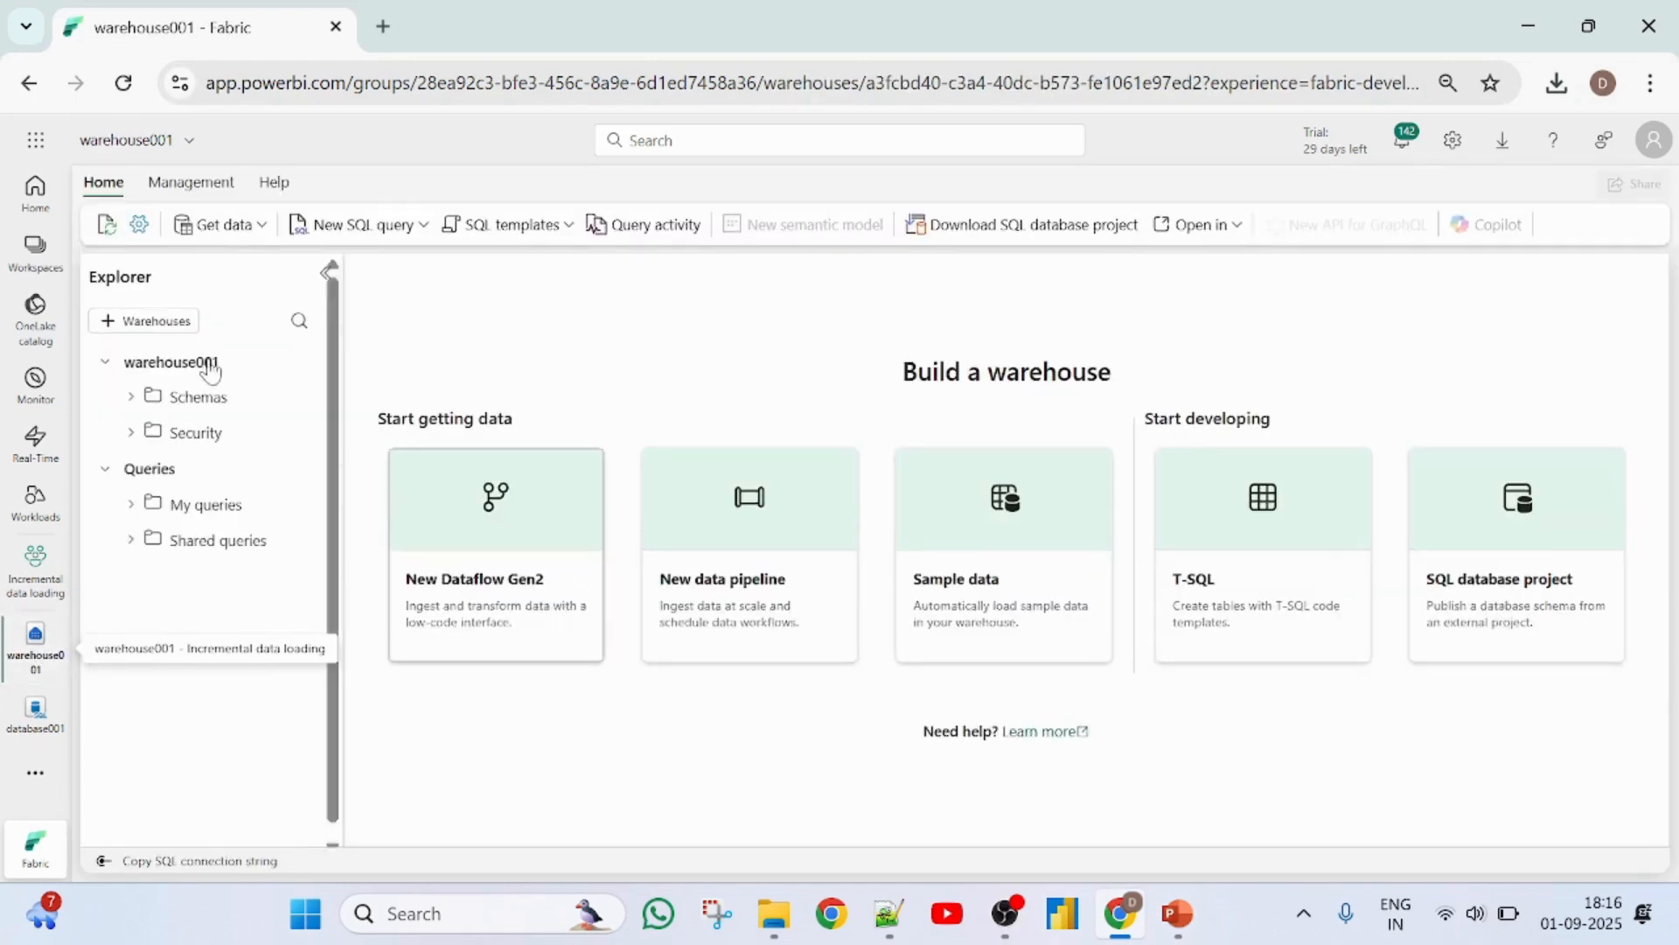
{"action": "left_click", "coordinate": [351, 226]}
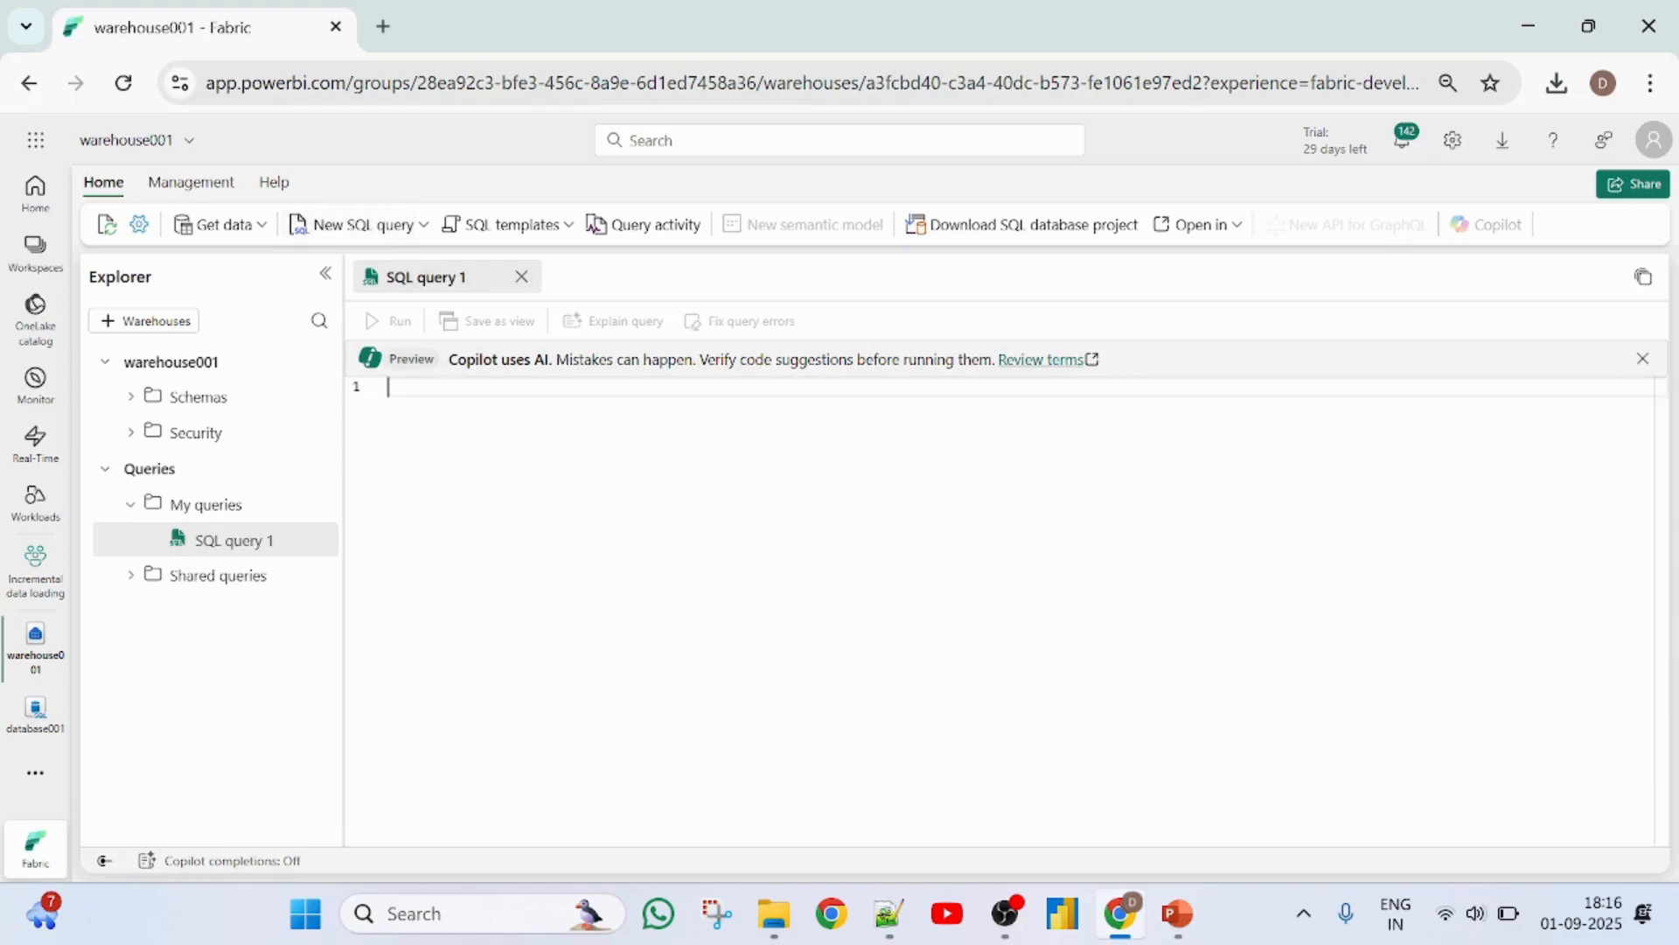
{"action": "key", "text": "ctrl+v"}
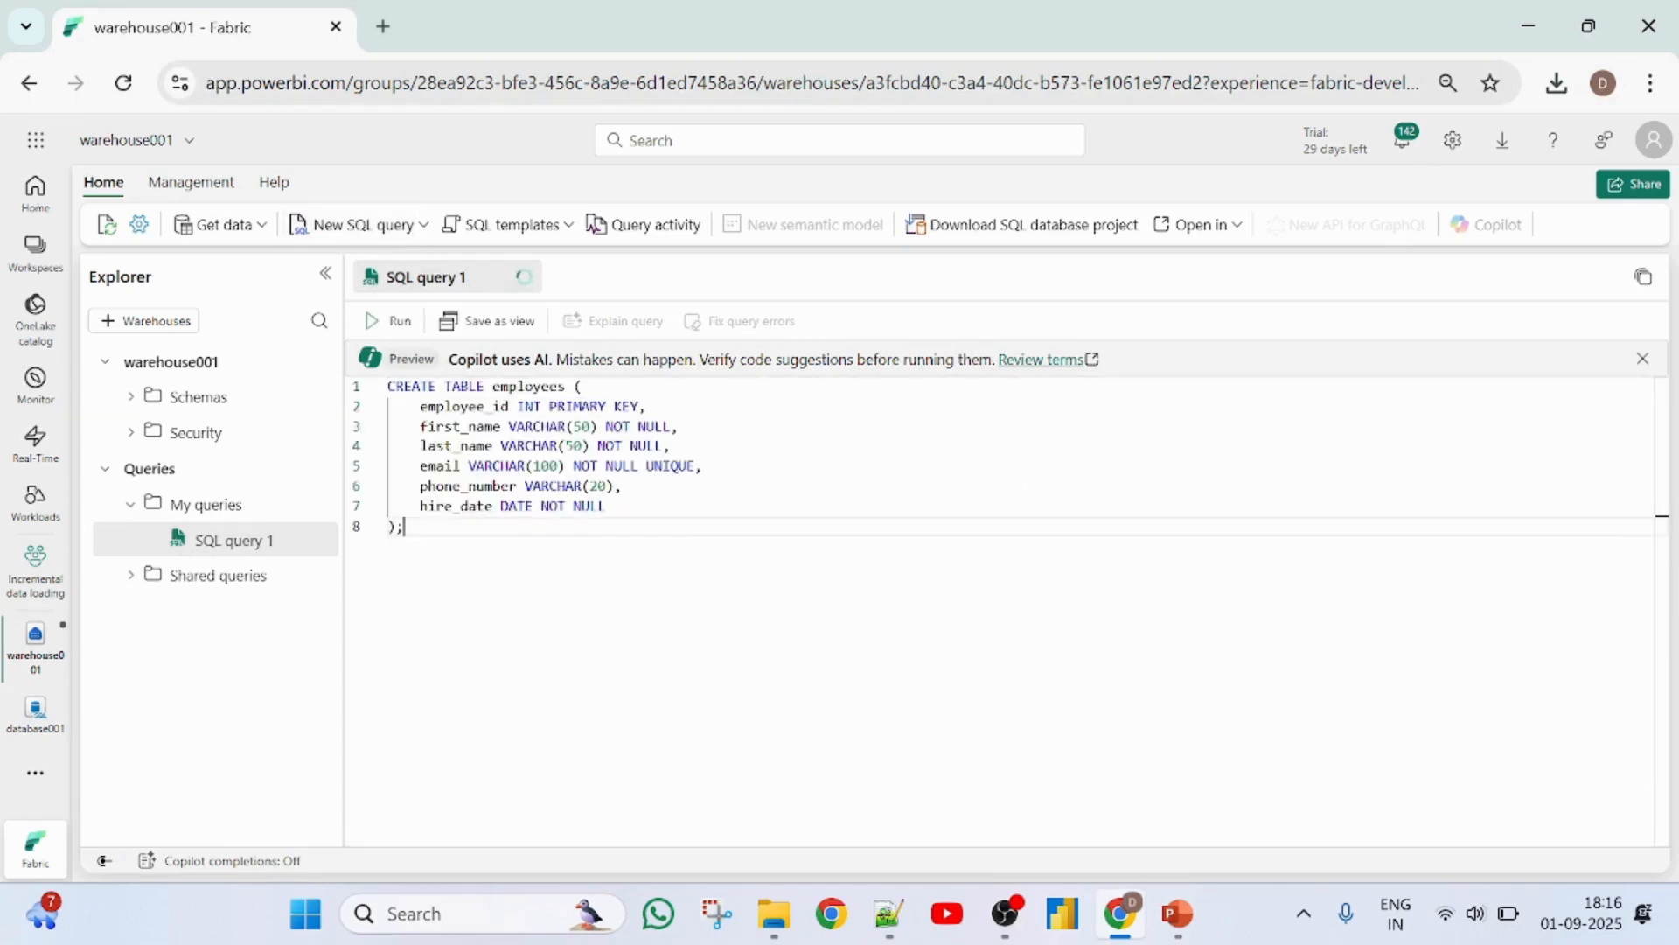
- Remove the PRIMARY KEY constraint from the employee_id column in the warehouse query
{"action": "left_click", "coordinate": [640, 407]}
{"action": "key", "text": "BackSpace"}
{"action": "key", "text": "BackSpace"}
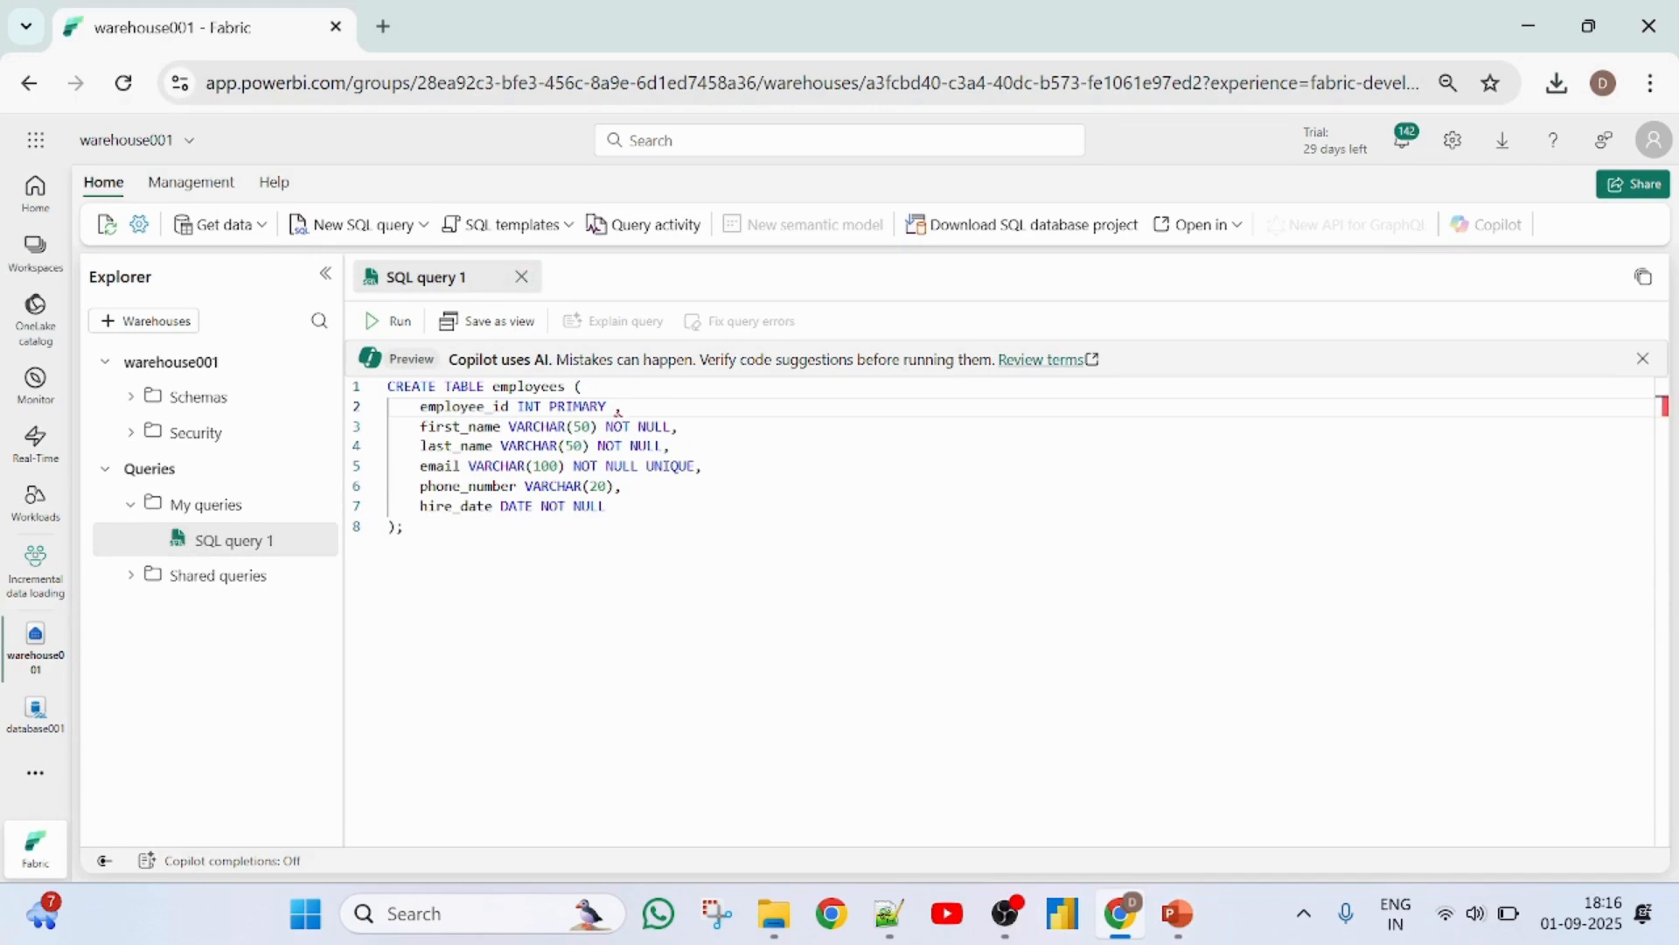
{"action": "key", "text": "BackSpace"}
{"action": "key", "text": "BackSpace"}
{"action": "key", "text": "BackSpace"}
{"action": "key", "text": "BackSpace"}
{"action": "key", "text": "BackSpace"}
{"action": "key", "text": "BackSpace"}
{"action": "key", "text": "BackSpace"}
{"action": "key", "text": "BackSpace"}
{"action": "key", "text": "BackSpace"}
{"action": "left_click", "coordinate": [542, 427]}
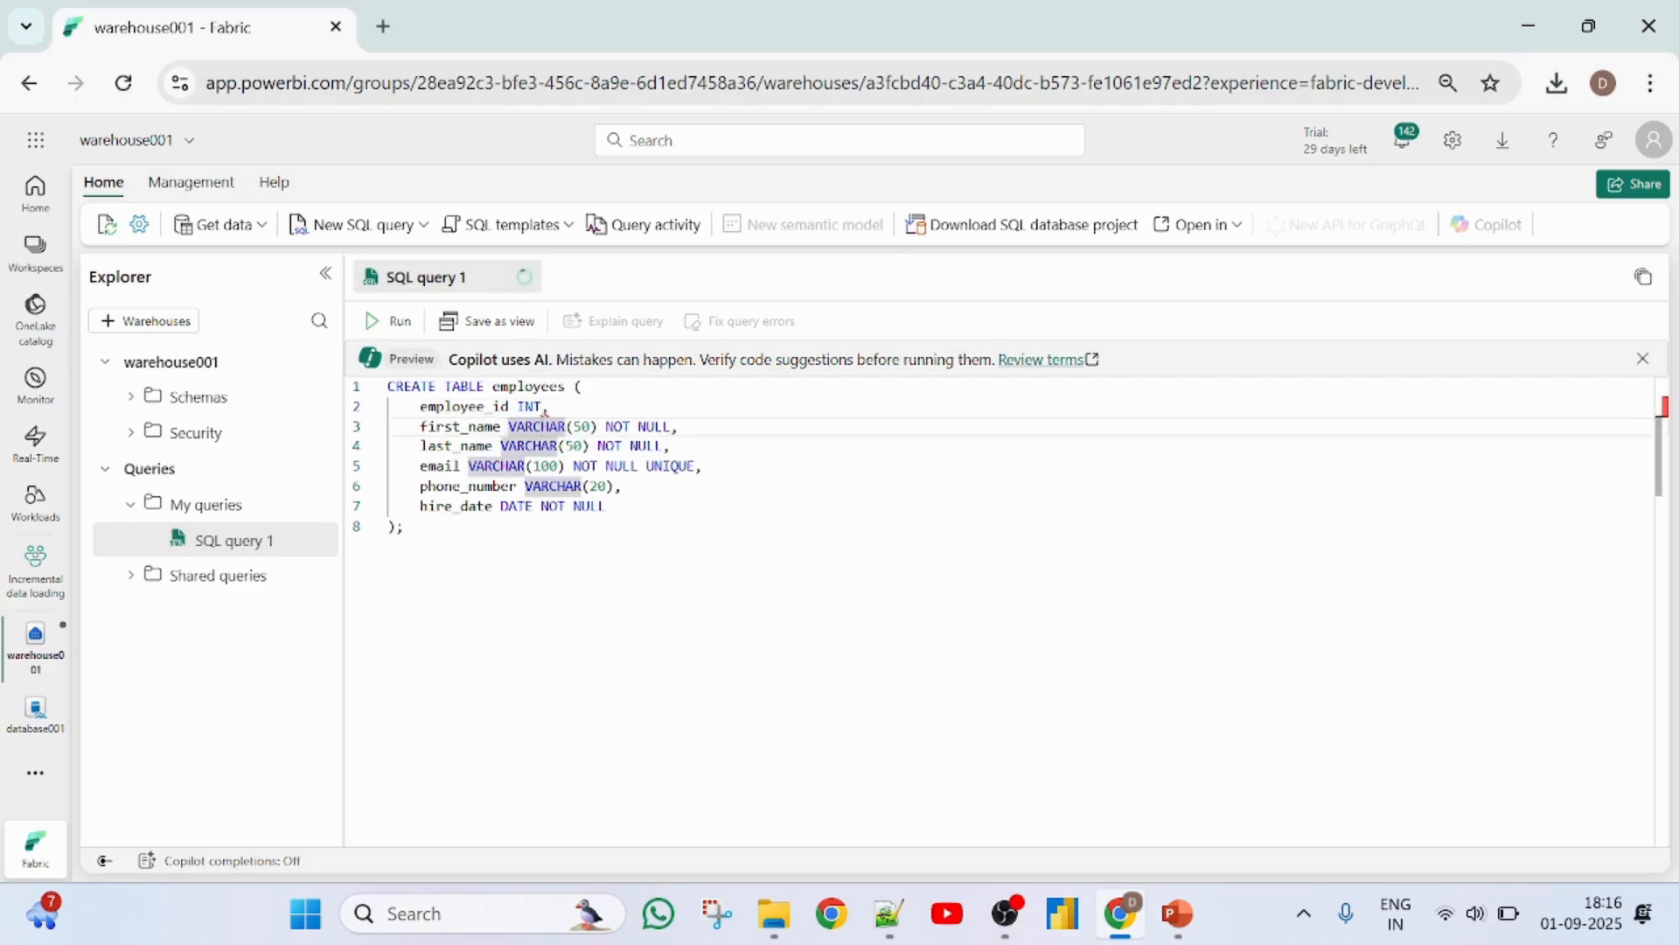
- Remove the UNIQUE constraint from the email column and run the query to create the employees table in warehouse001
{"action": "left_click", "coordinate": [697, 465]}
{"action": "key", "text": "BackSpace"}
{"action": "key", "text": "BackSpace"}
{"action": "key", "text": "BackSpace"}
{"action": "key", "text": "BackSpace"}
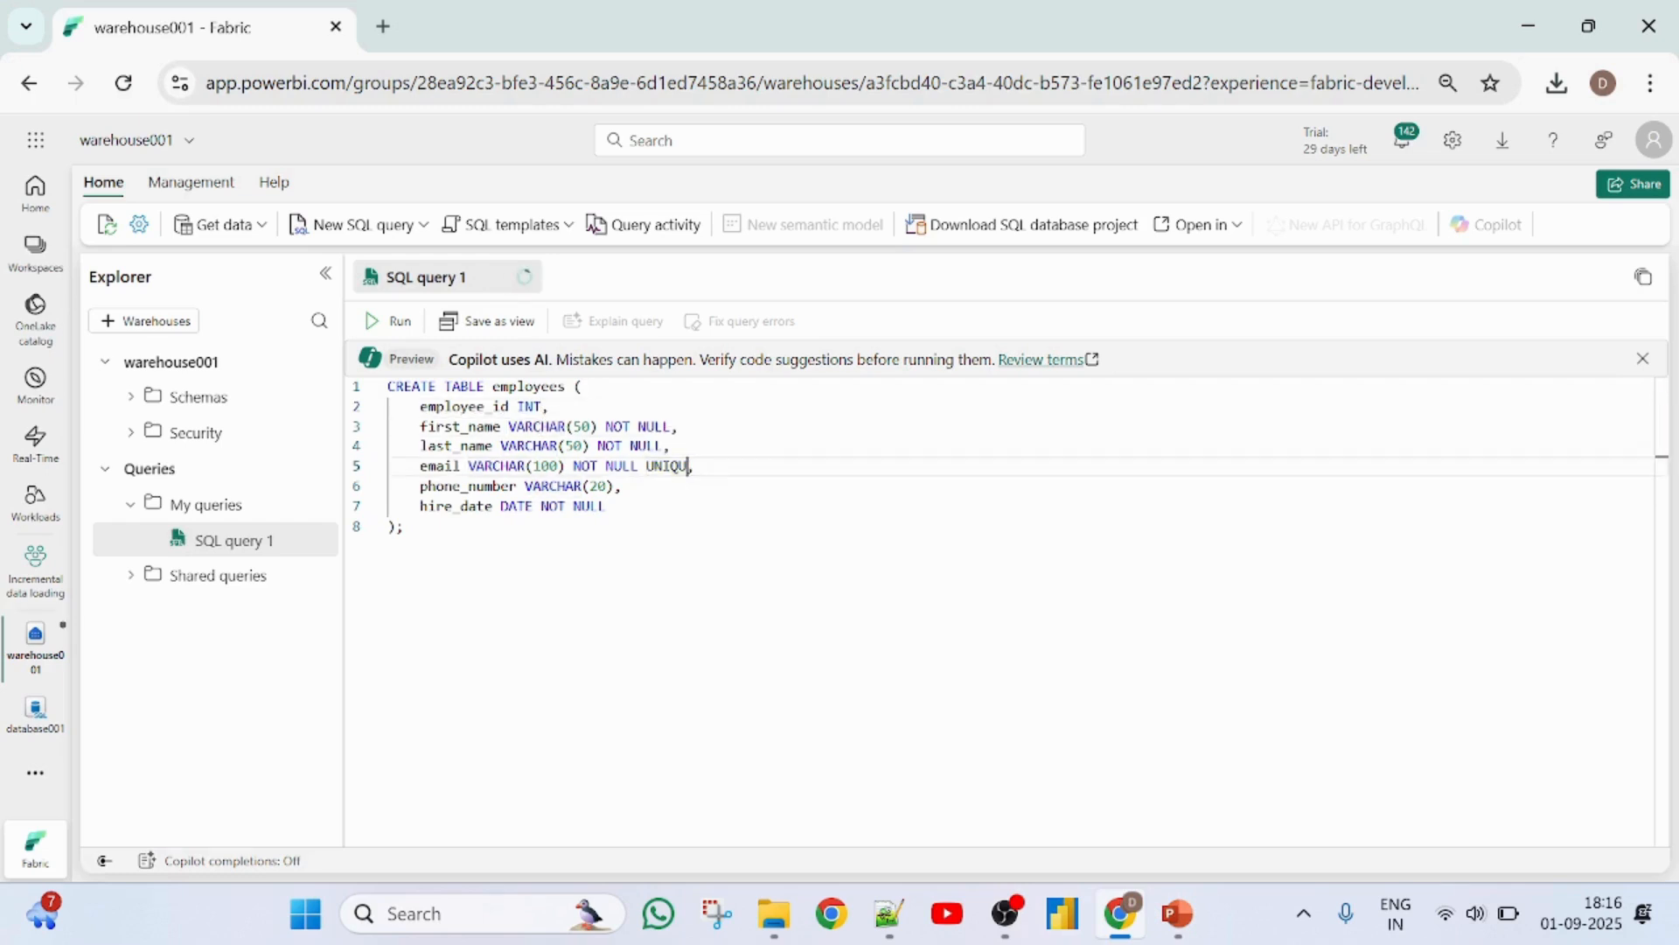
{"action": "key", "text": "BackSpace"}
{"action": "key", "text": "BackSpace"}
{"action": "key", "text": "BackSpace"}
{"action": "left_click", "coordinate": [388, 323]}
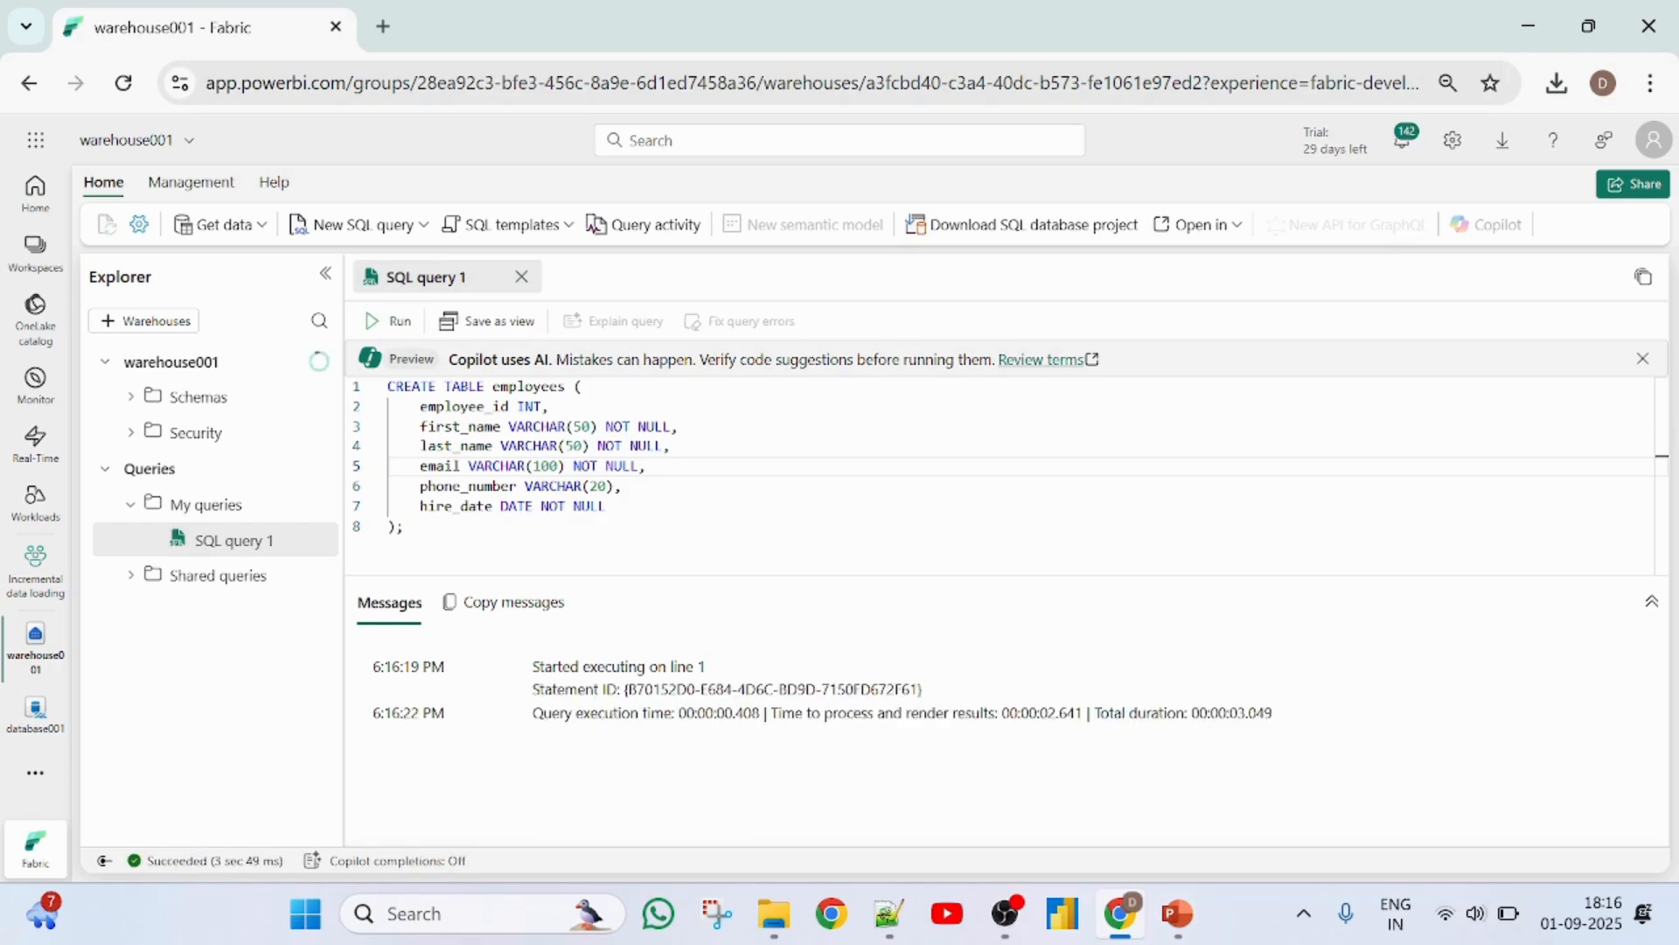
- Expand the dbo schema's tables in warehouse001 to check for the employees table
{"action": "left_click", "coordinate": [131, 398]}
{"action": "left_click", "coordinate": [156, 432]}
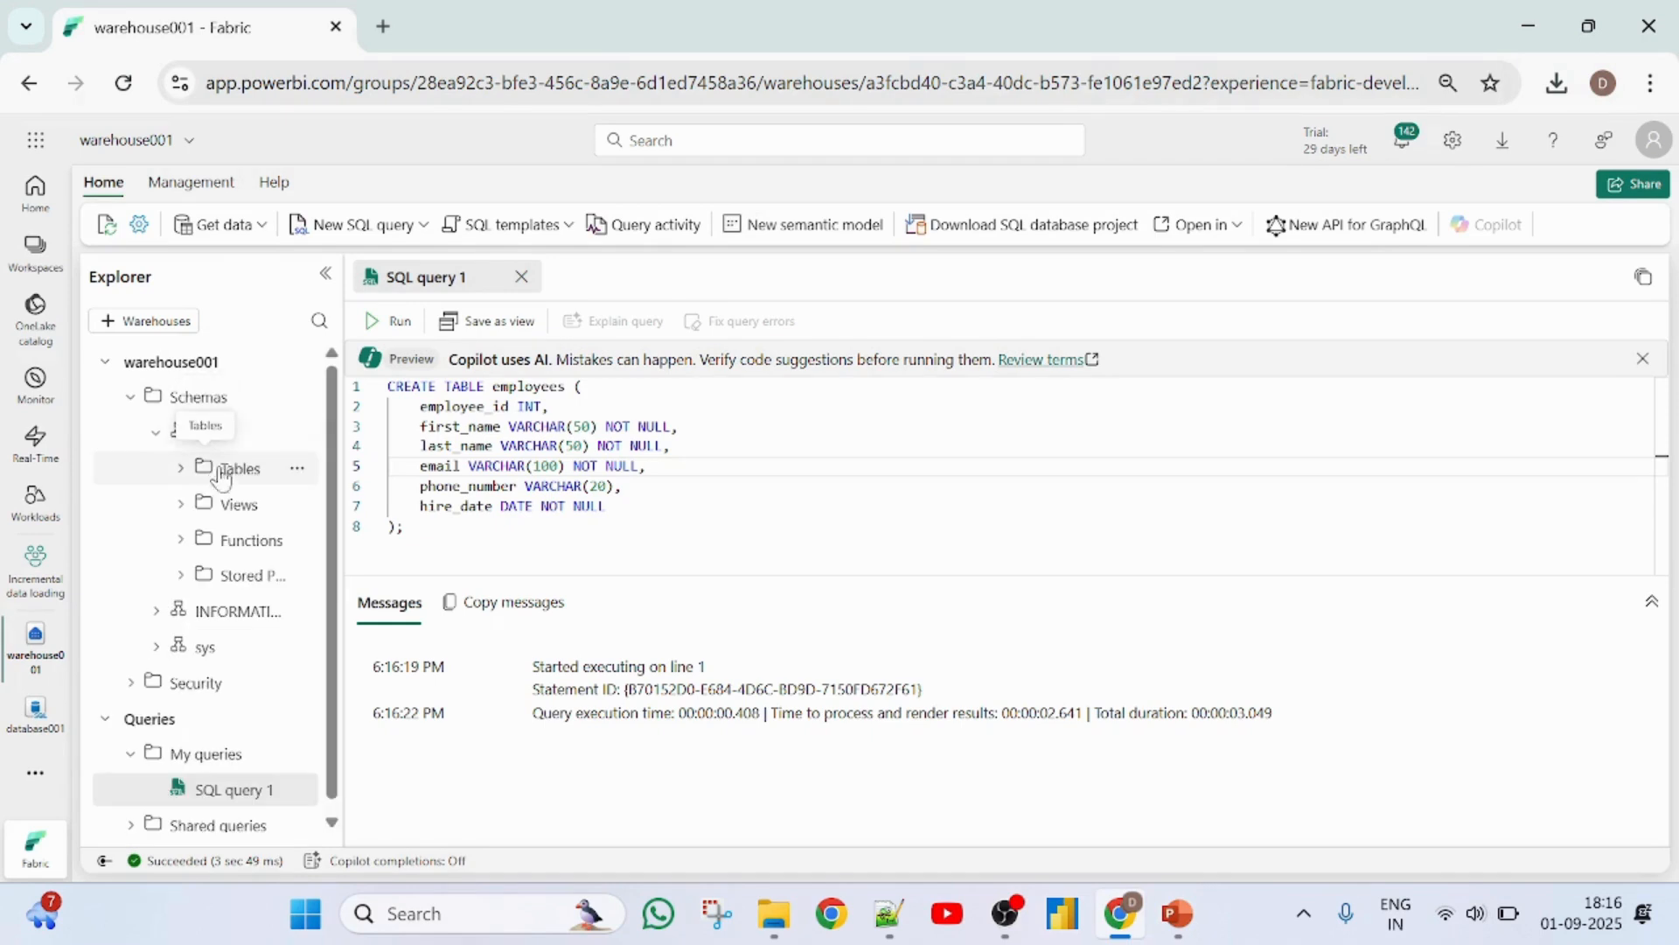
{"action": "left_click", "coordinate": [183, 470]}
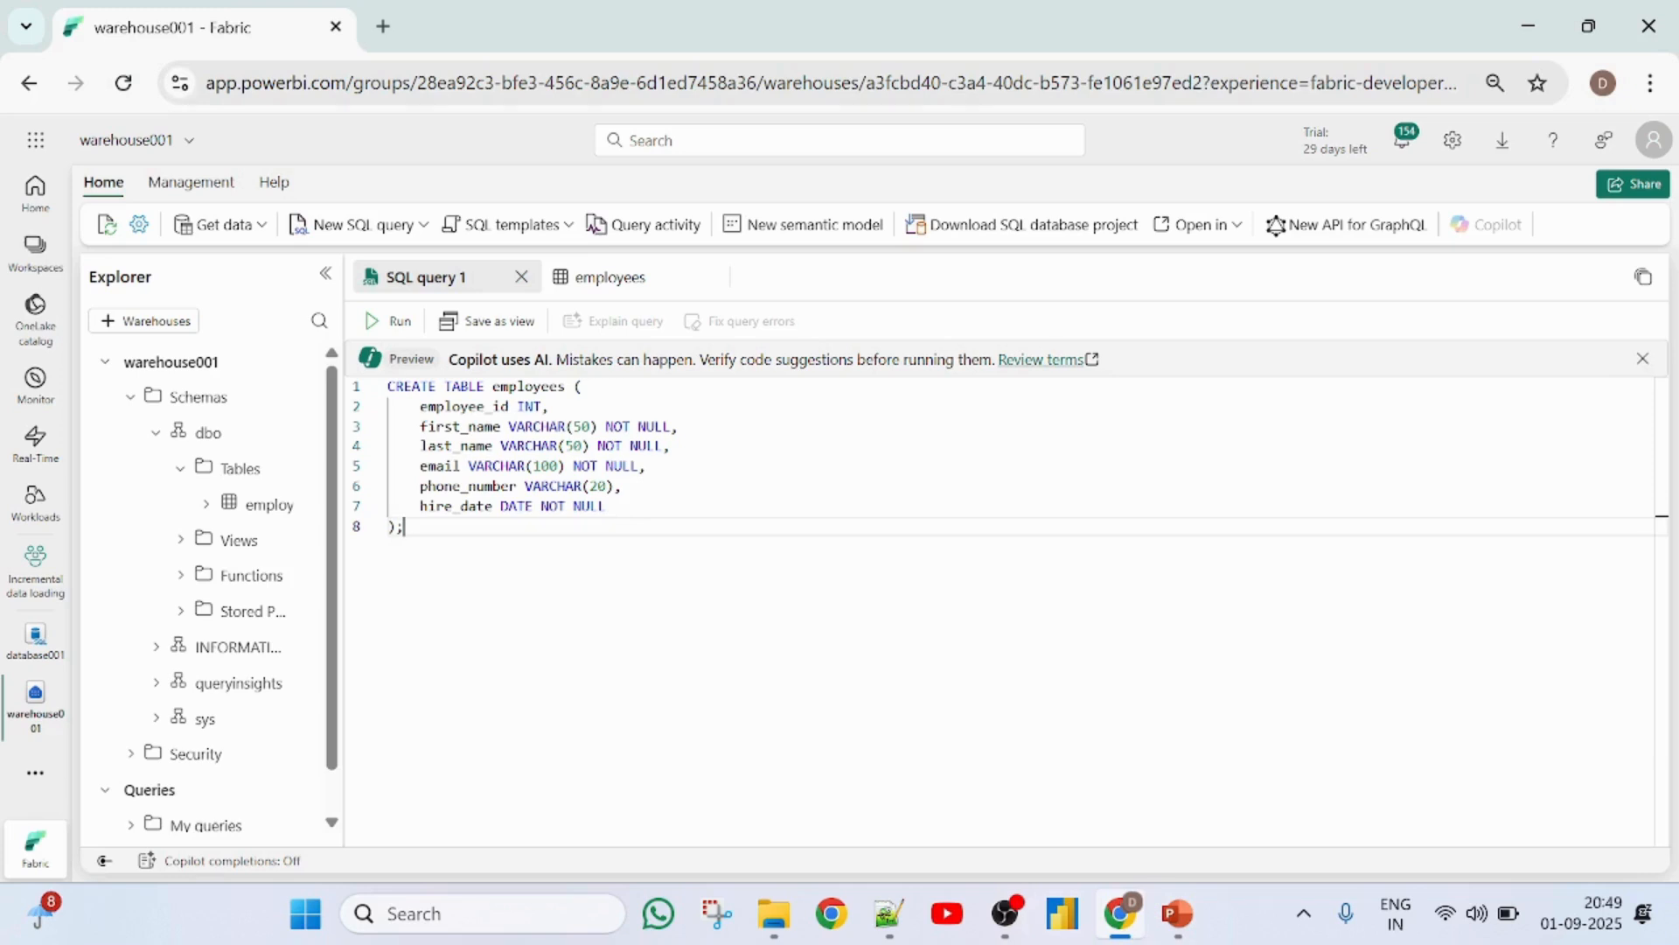
- Create a Dataflow Gen2 named Dataflow001 in the Incremental data loading workspace
{"action": "left_click", "coordinate": [36, 569]}
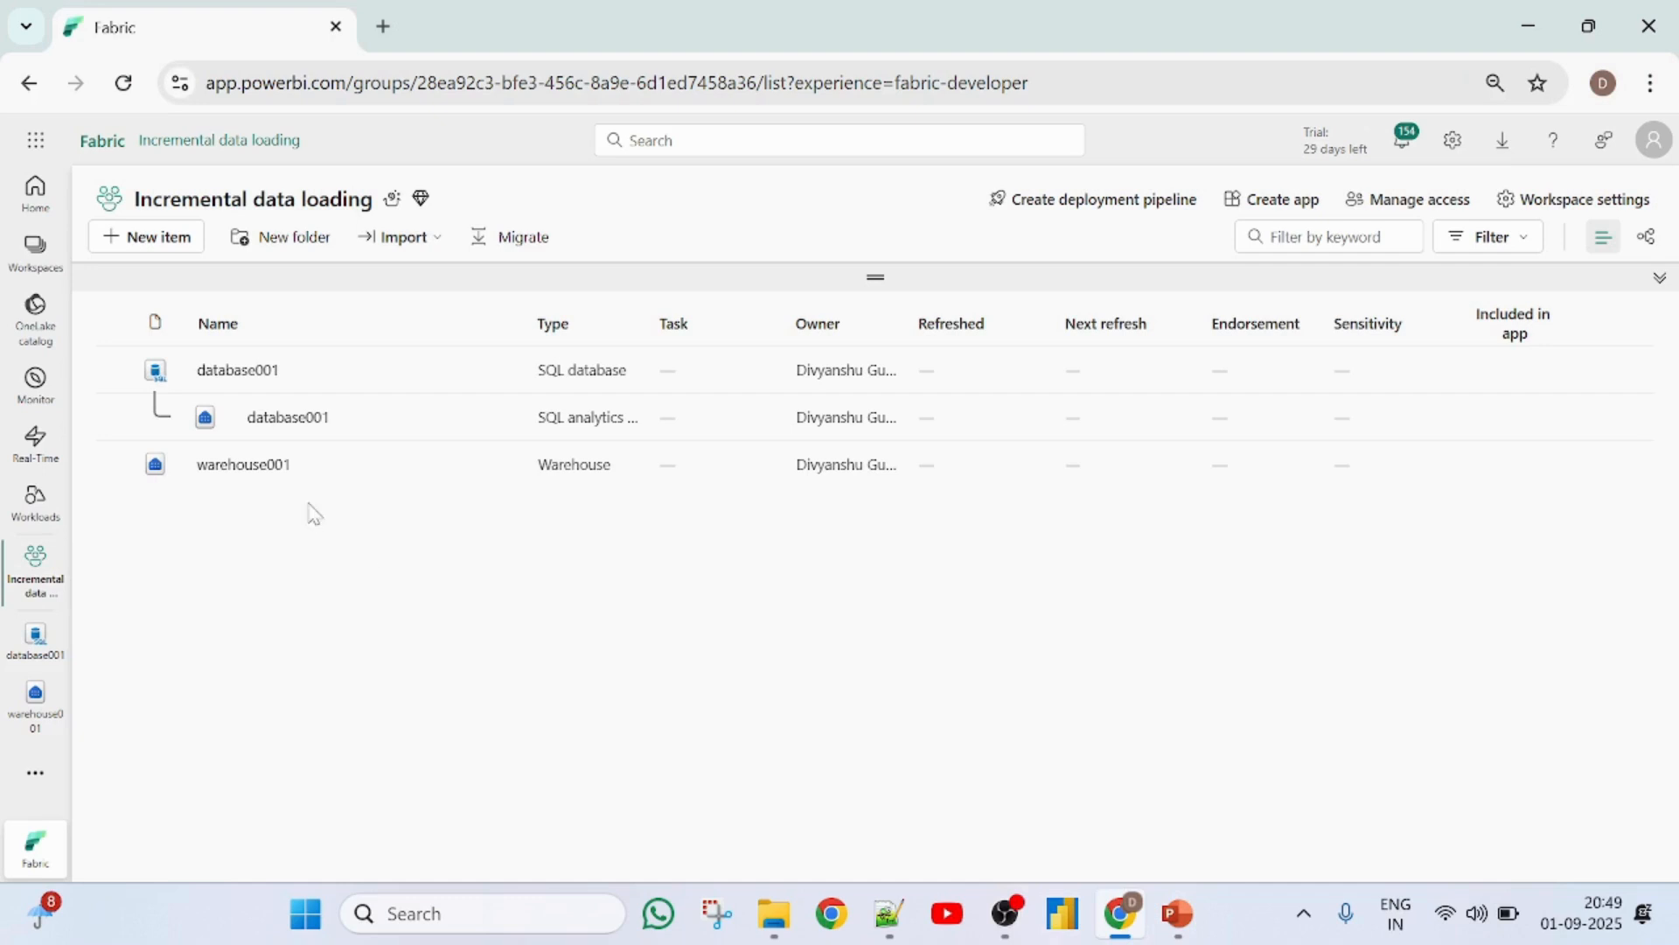
{"action": "left_click", "coordinate": [140, 237]}
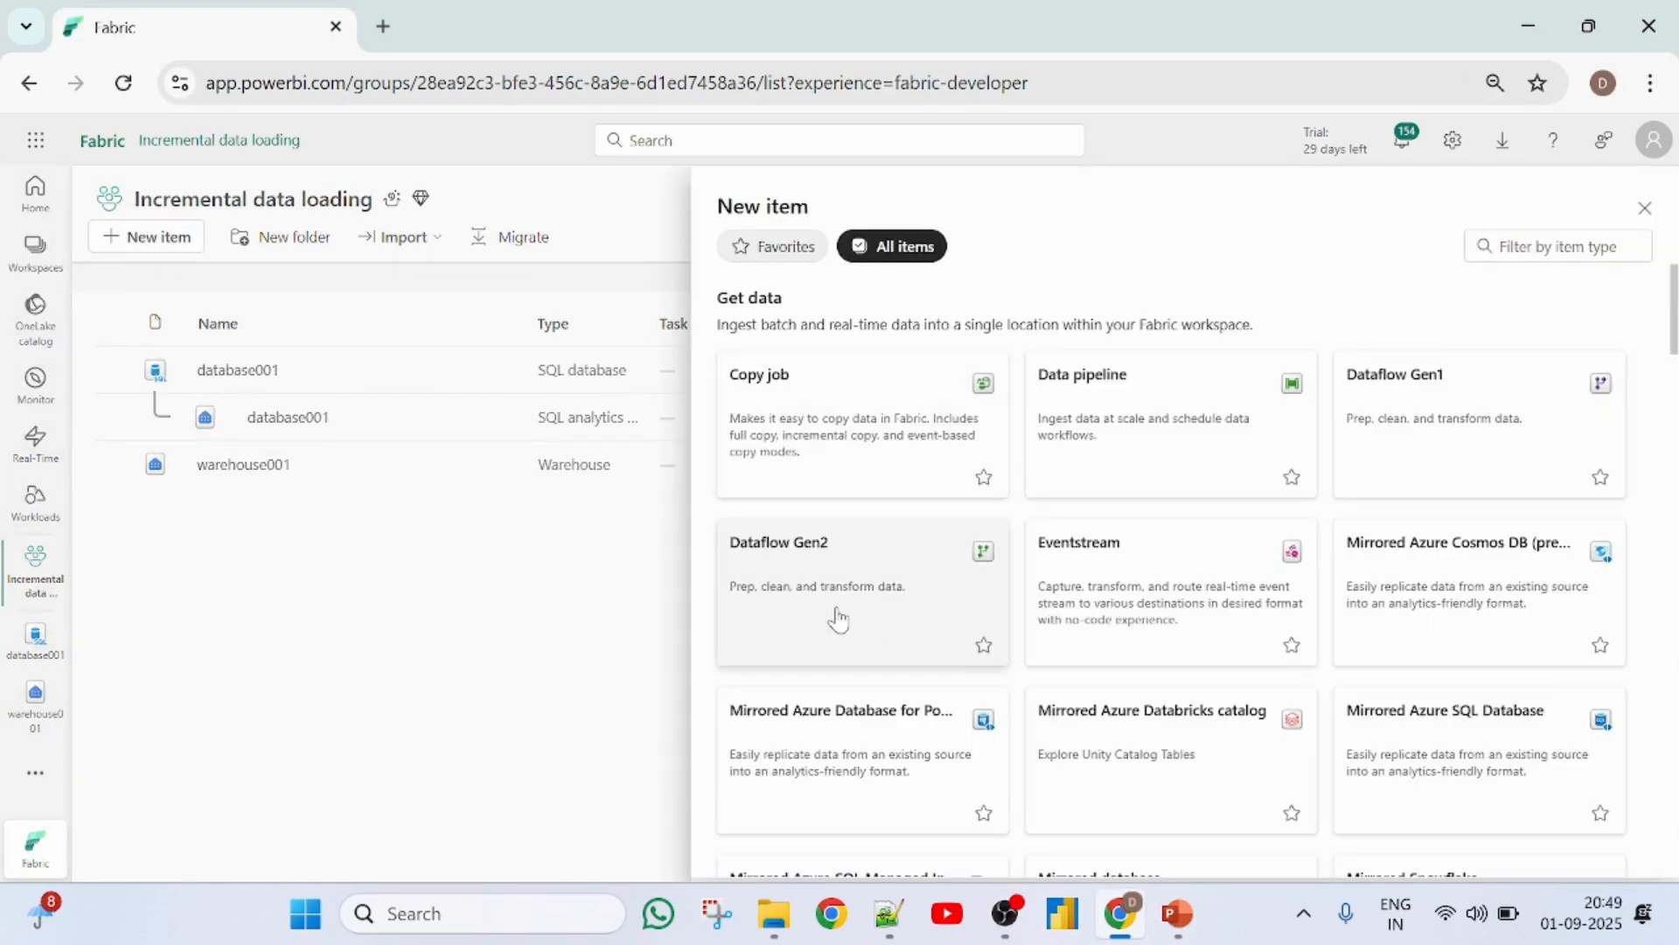
{"action": "left_click", "coordinate": [838, 618]}
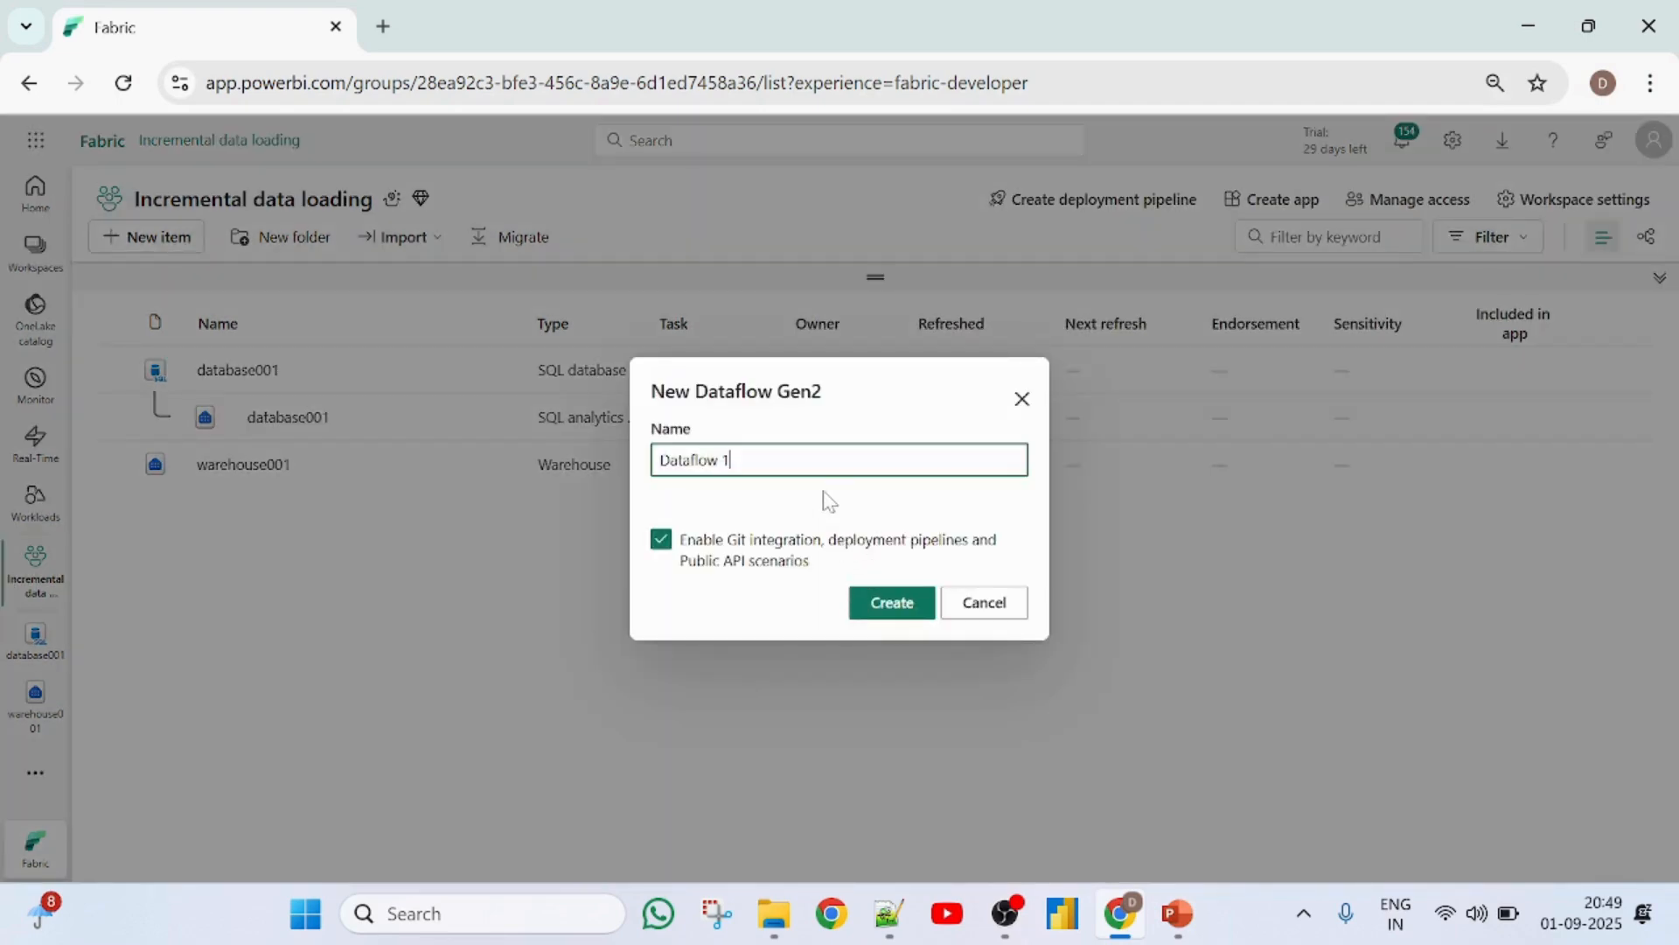
{"action": "key", "text": "BackSpace"}
{"action": "key", "text": "BackSpace"}
{"action": "type", "text": "001"}
{"action": "left_click", "coordinate": [881, 621]}
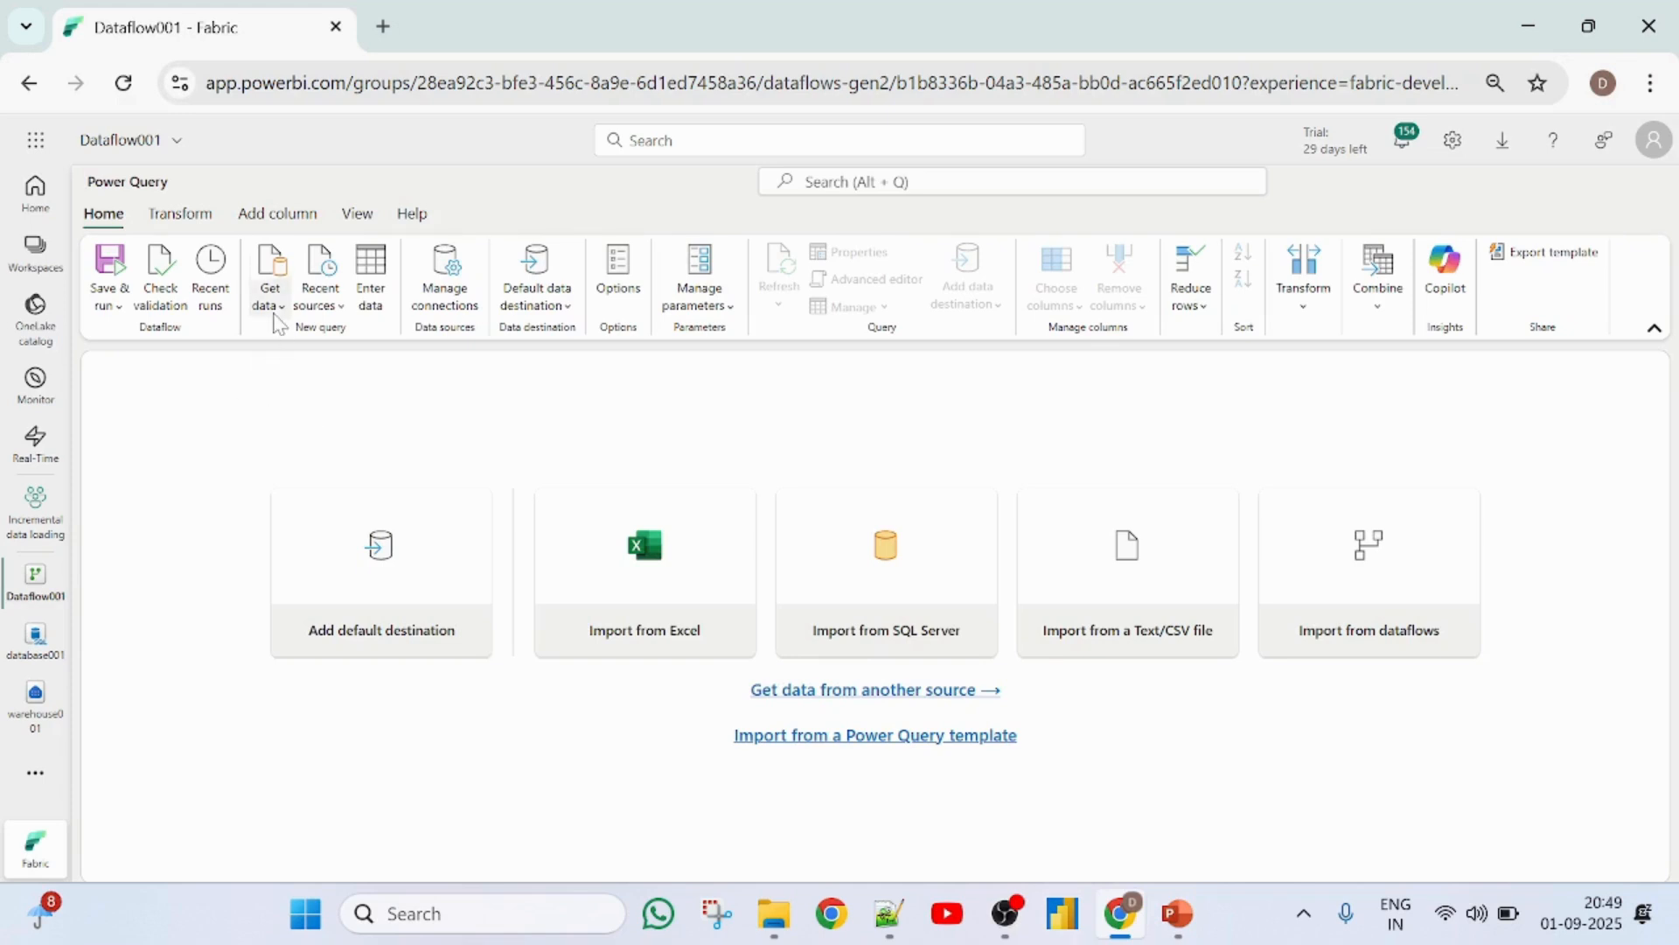
- Import the employees table from the database001 SQL database in the OneLake catalog into the dataflow
{"action": "left_click", "coordinate": [270, 312]}
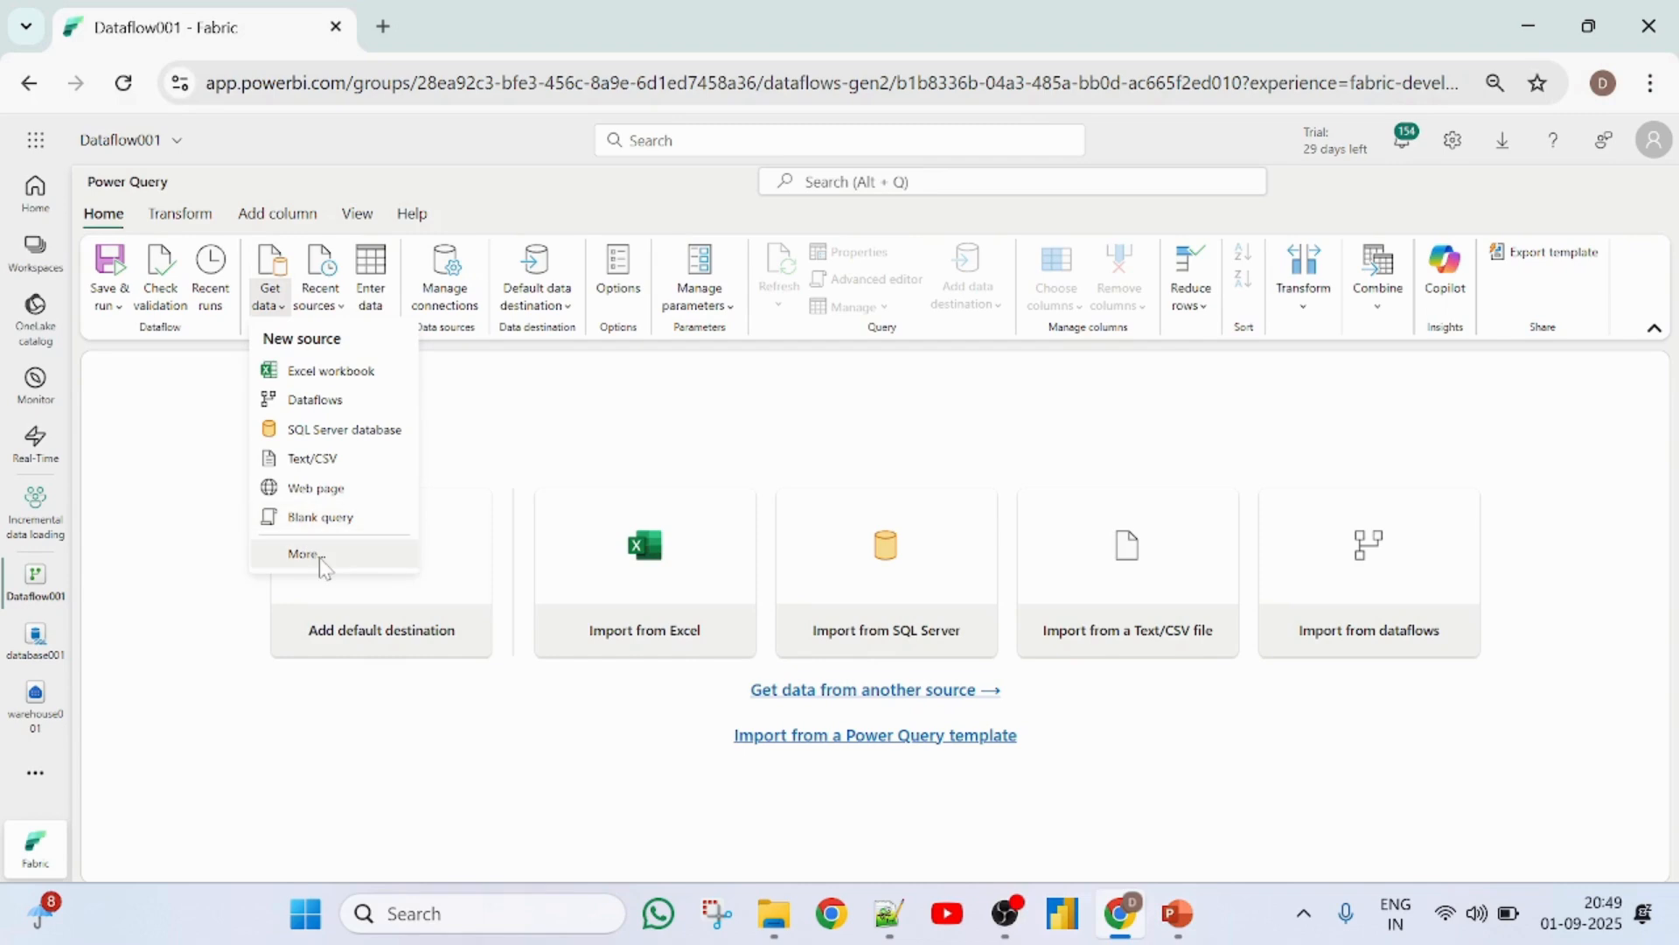
{"action": "left_click", "coordinate": [322, 557]}
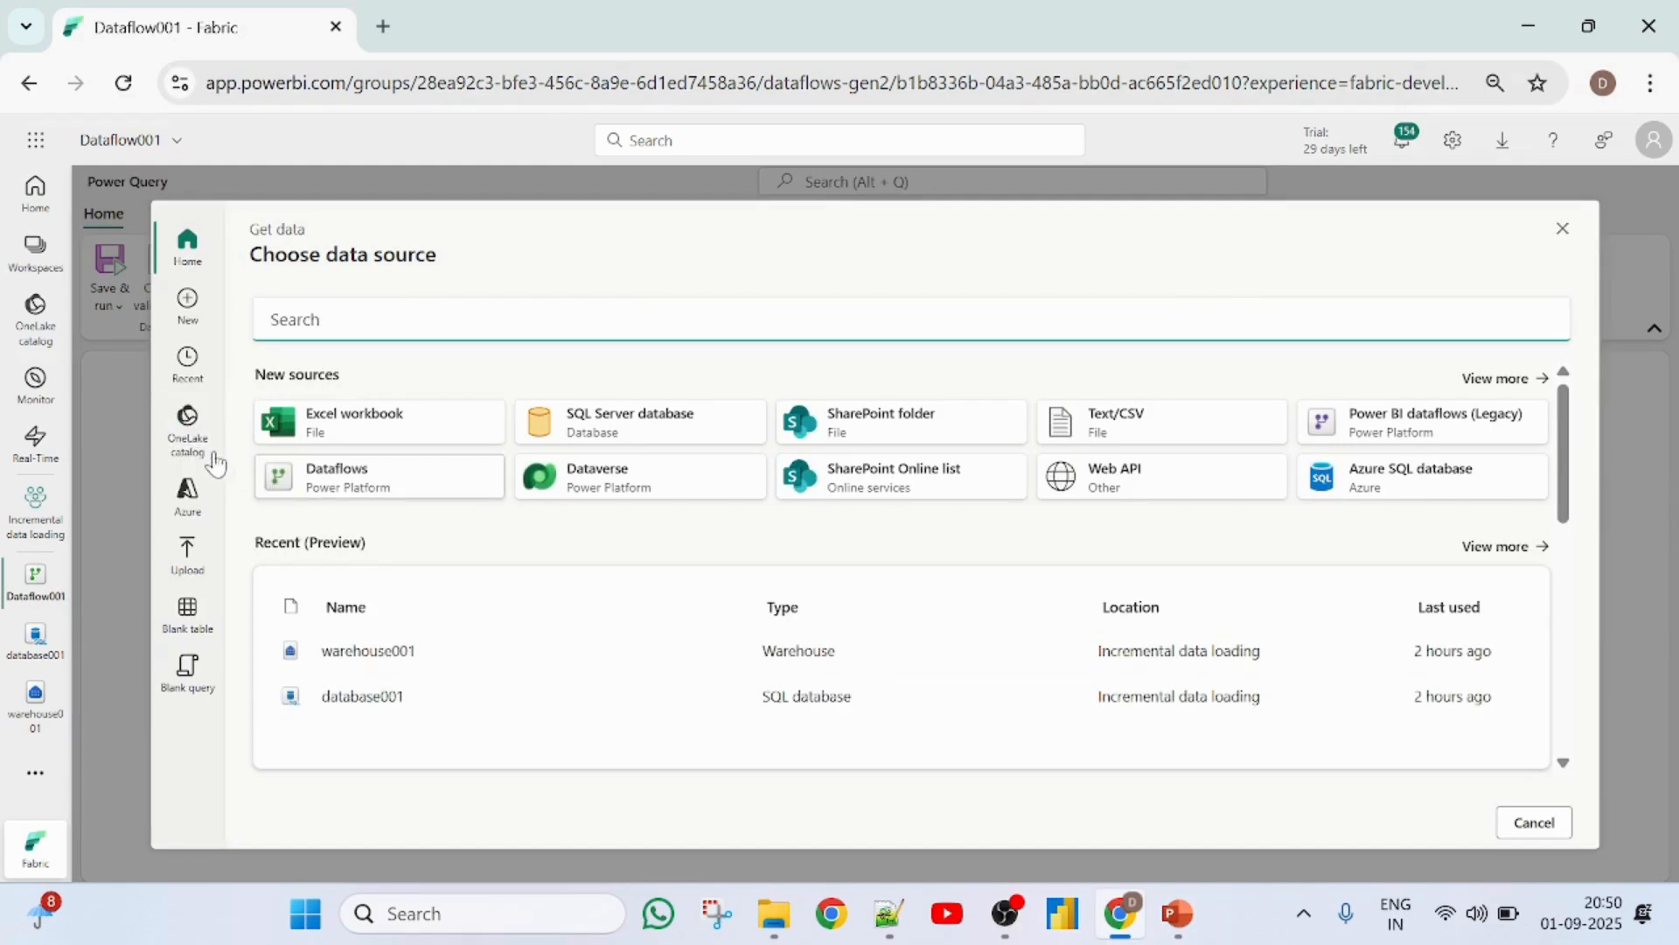
{"action": "left_click", "coordinate": [193, 448]}
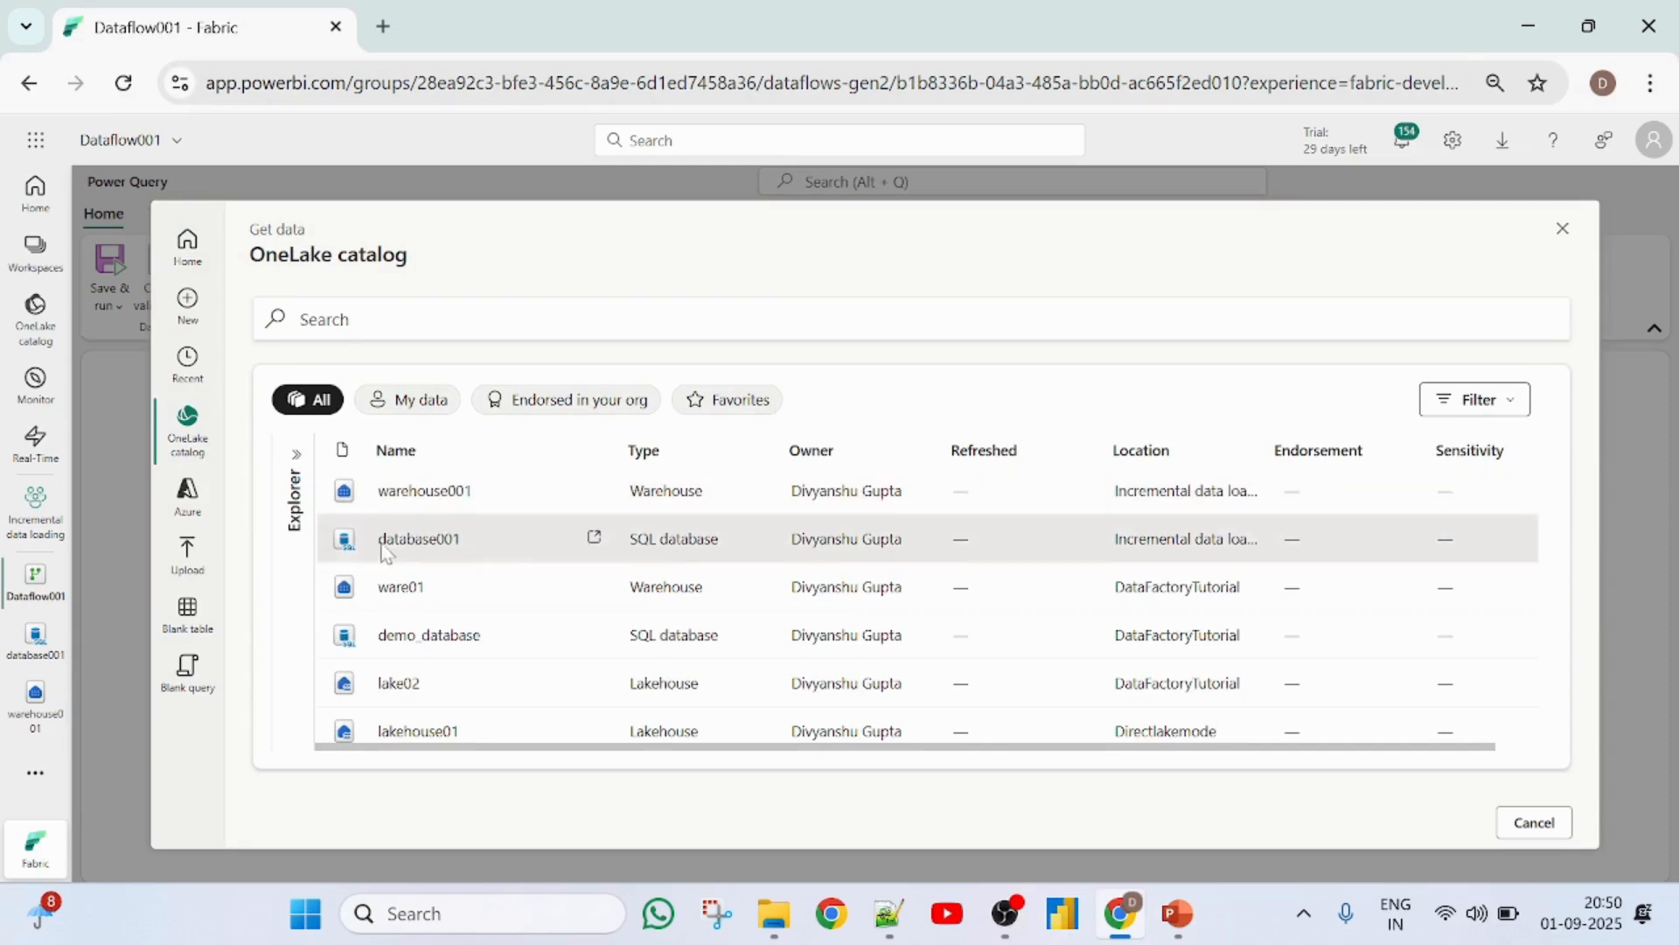
{"action": "left_click", "coordinate": [390, 546]}
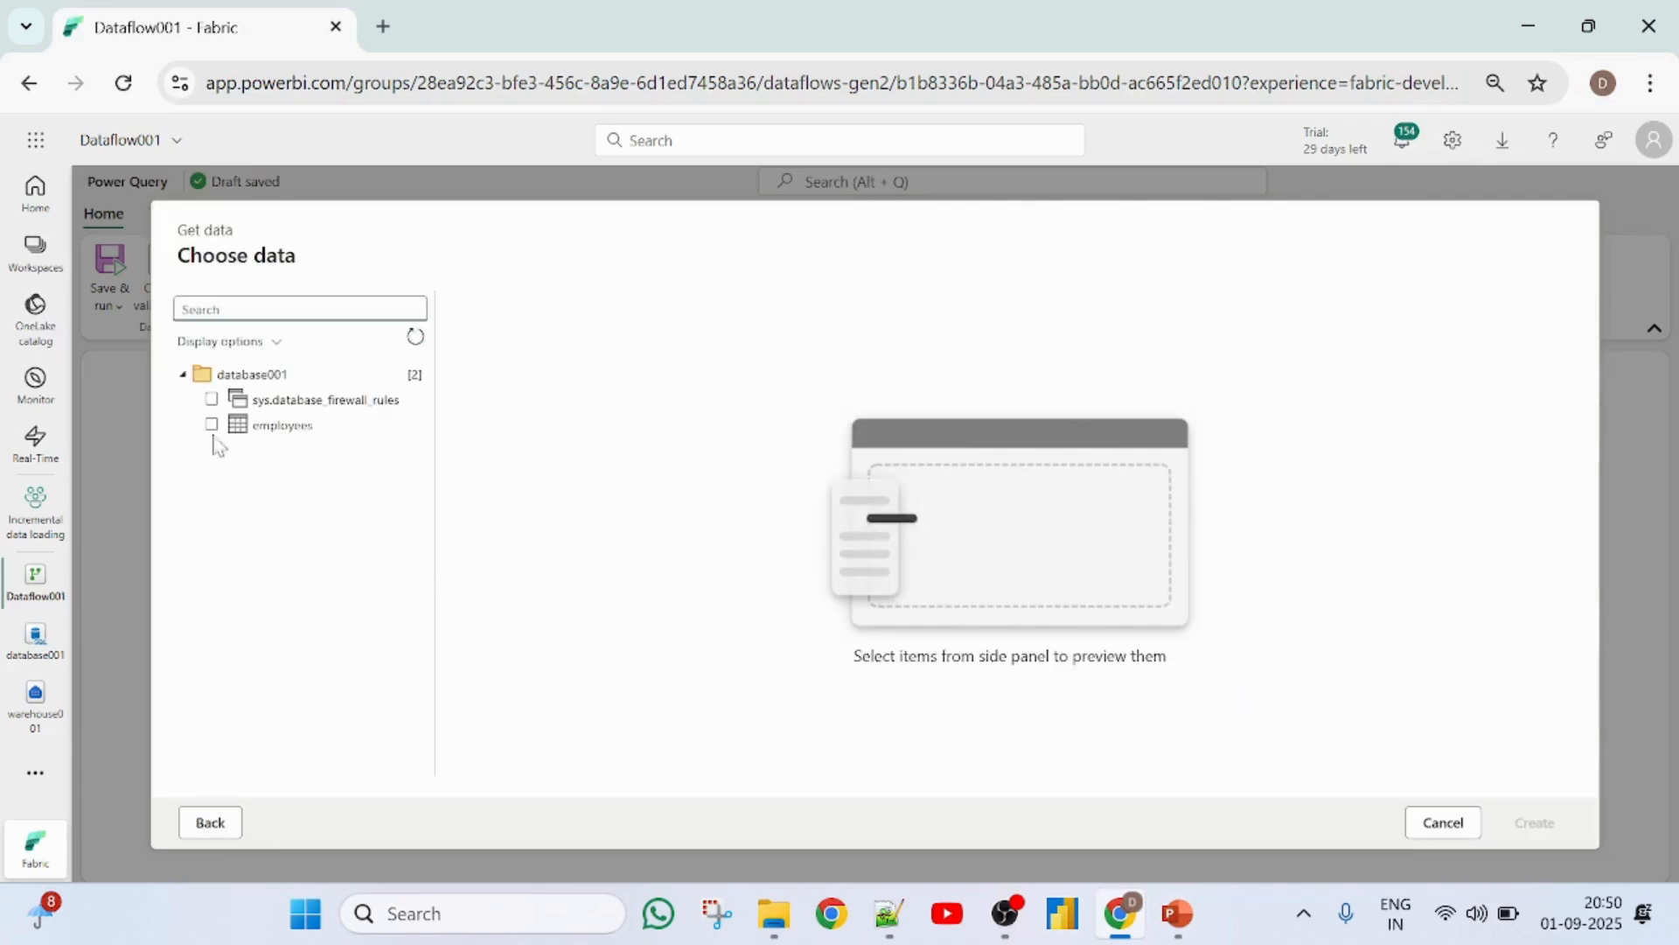
{"action": "left_click", "coordinate": [210, 426]}
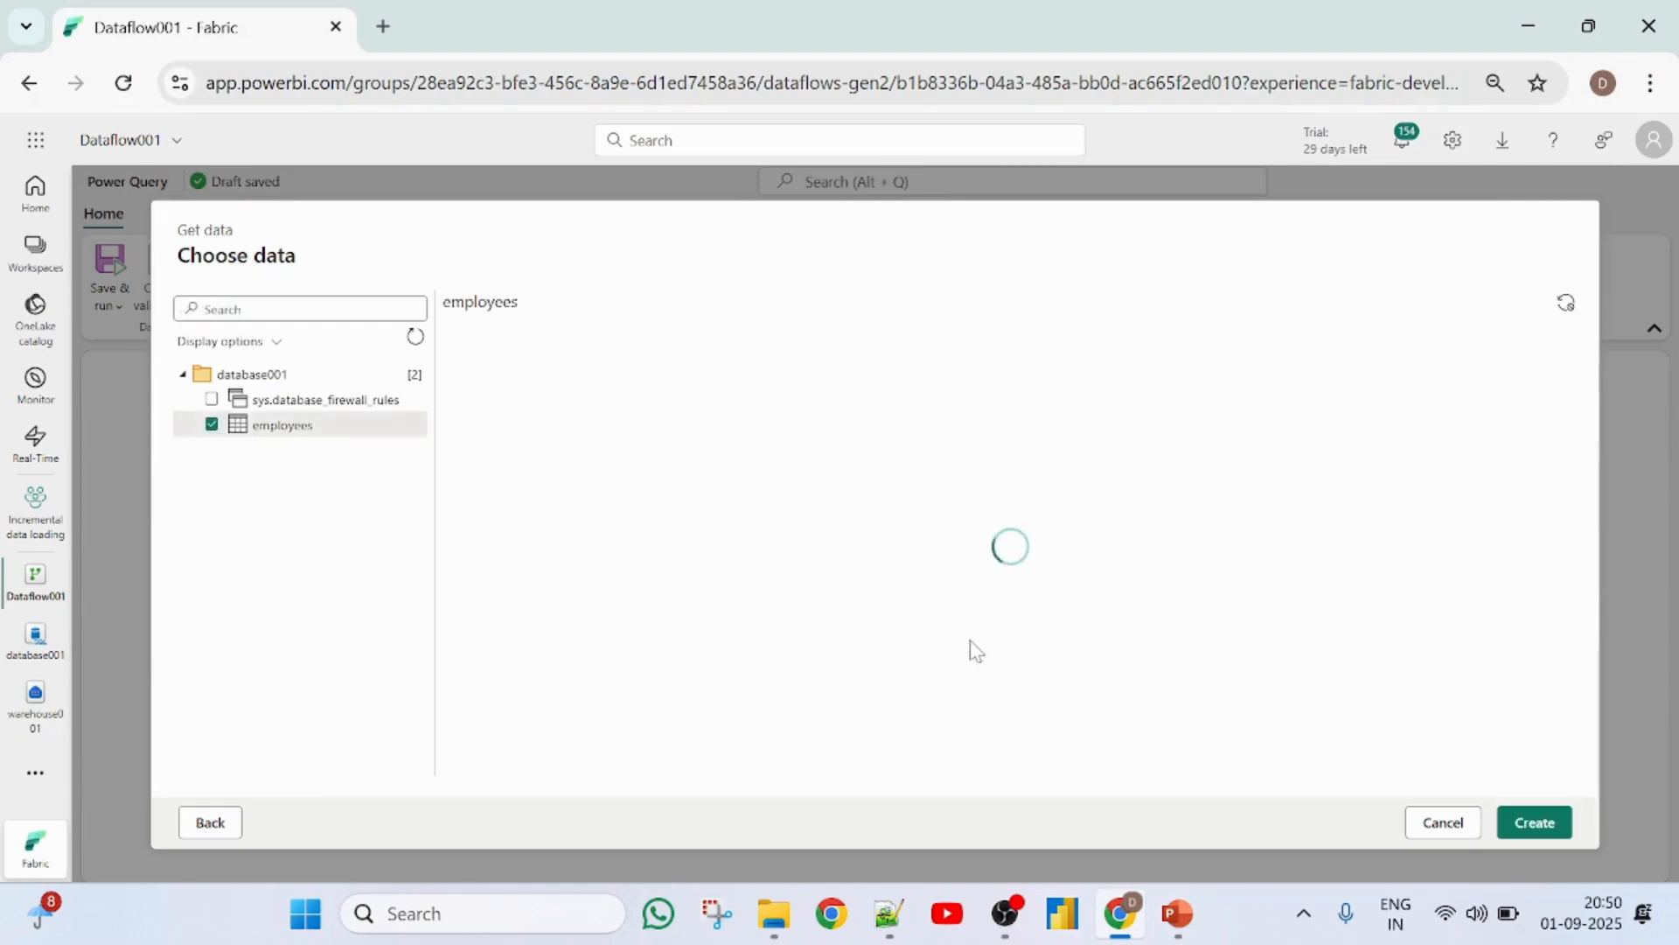
{"action": "left_click", "coordinate": [1557, 829]}
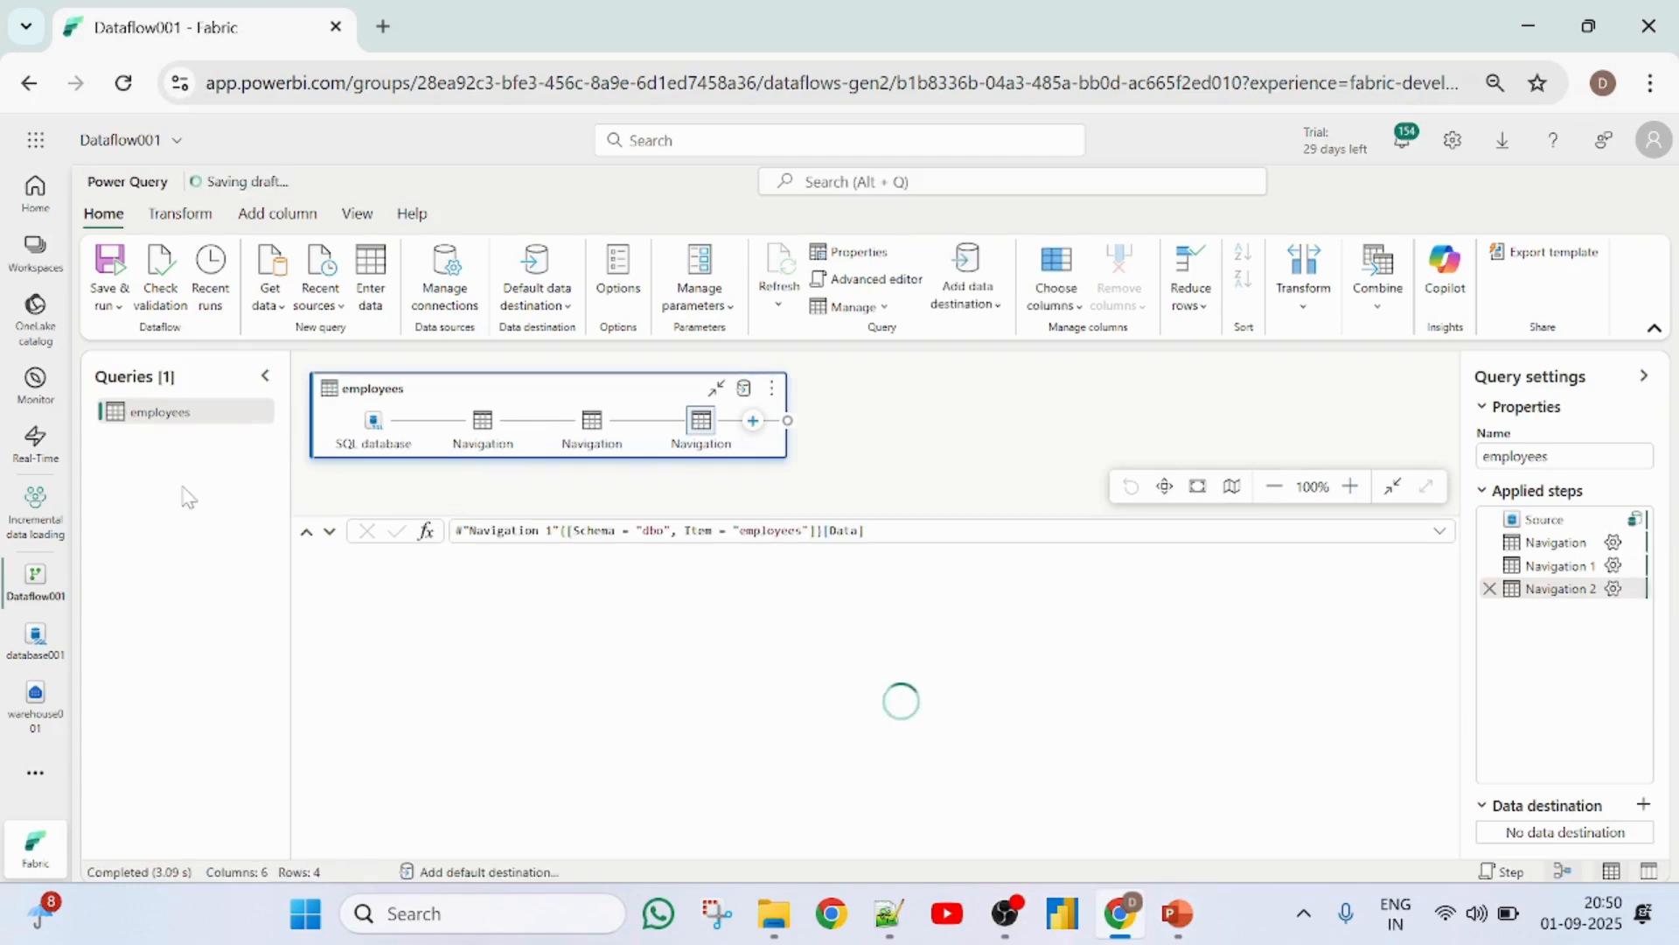
- Import the employees table from warehouse001 in the OneLake catalog as a second query
{"action": "left_click", "coordinate": [278, 306]}
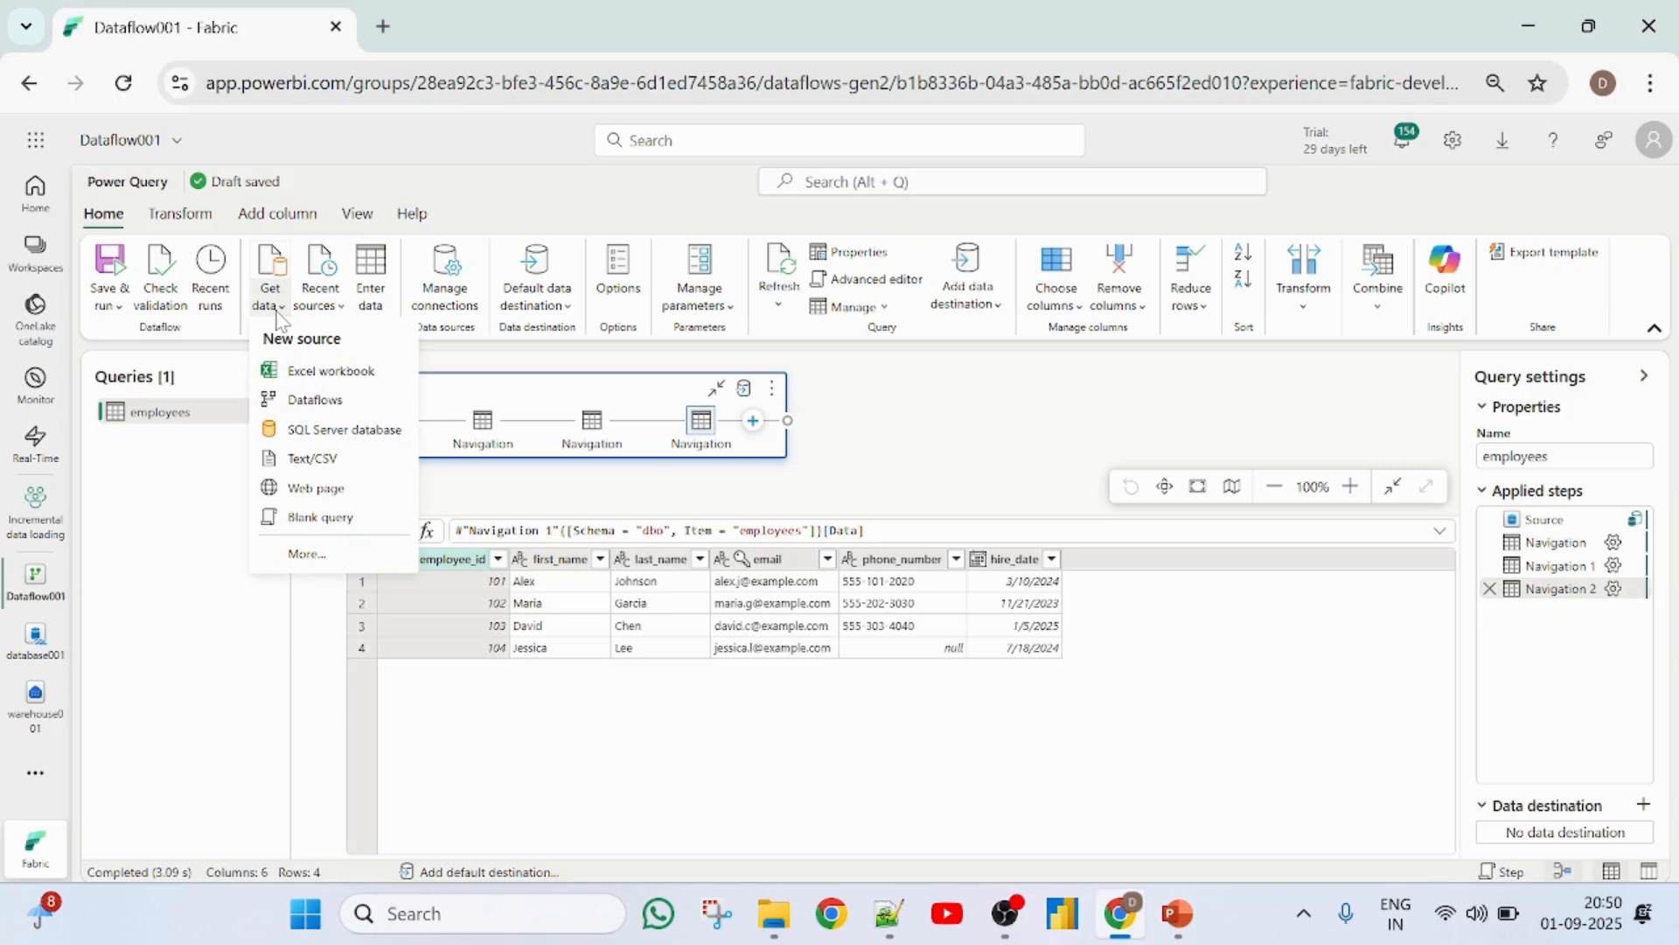
{"action": "left_click", "coordinate": [302, 554]}
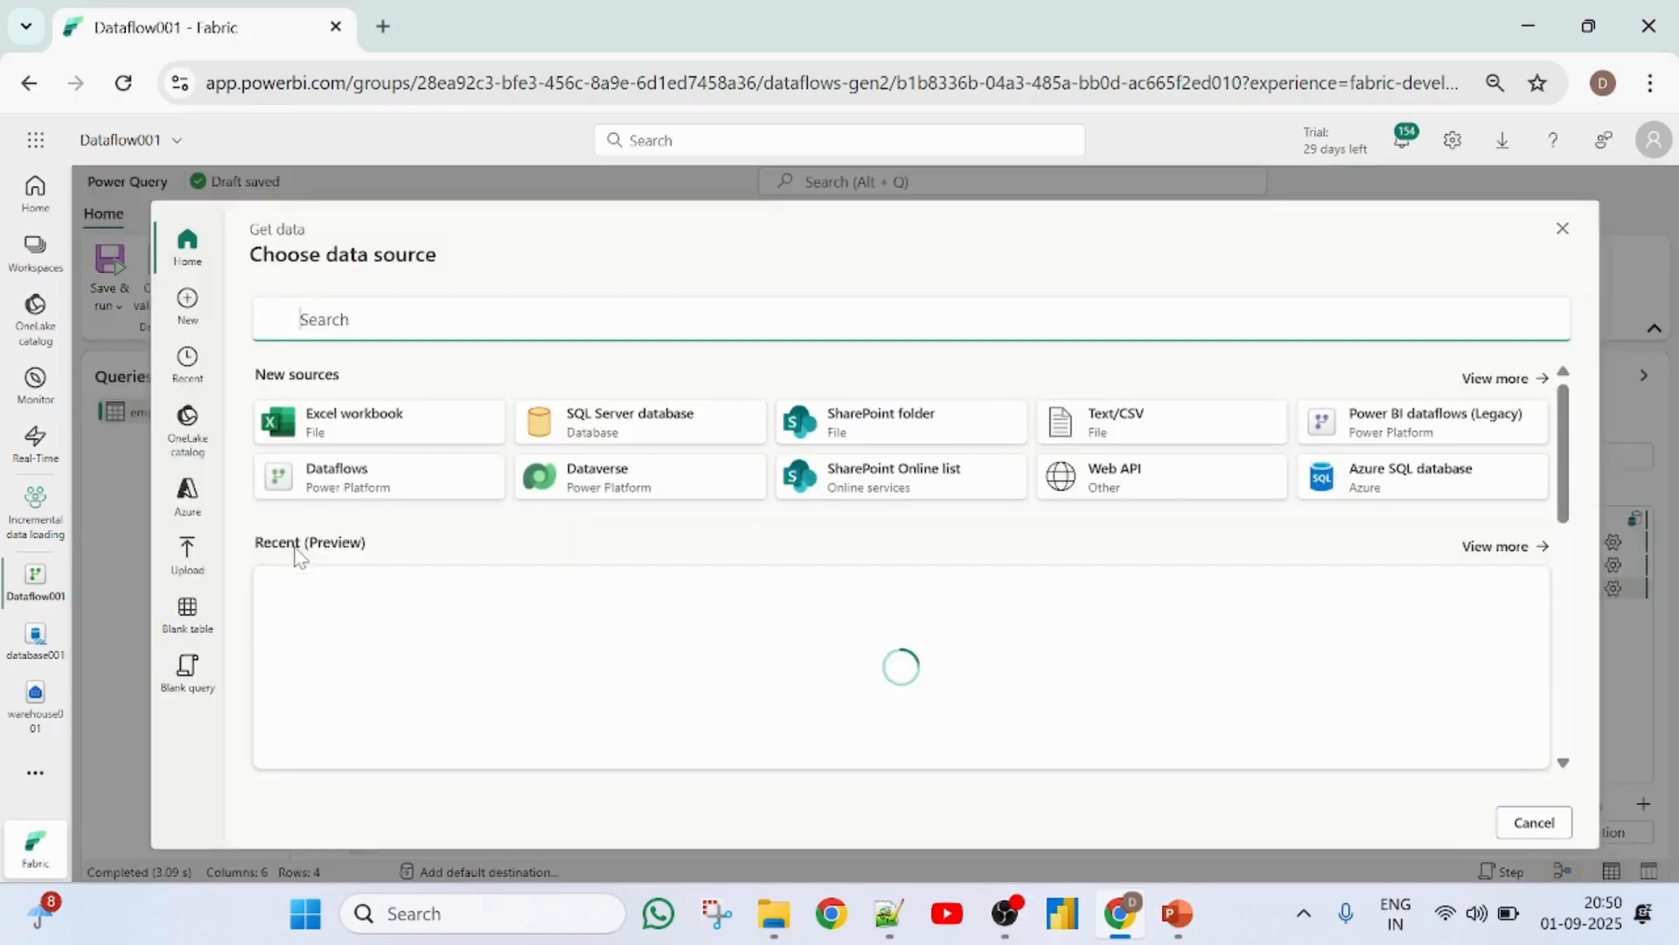
{"action": "left_click", "coordinate": [188, 419]}
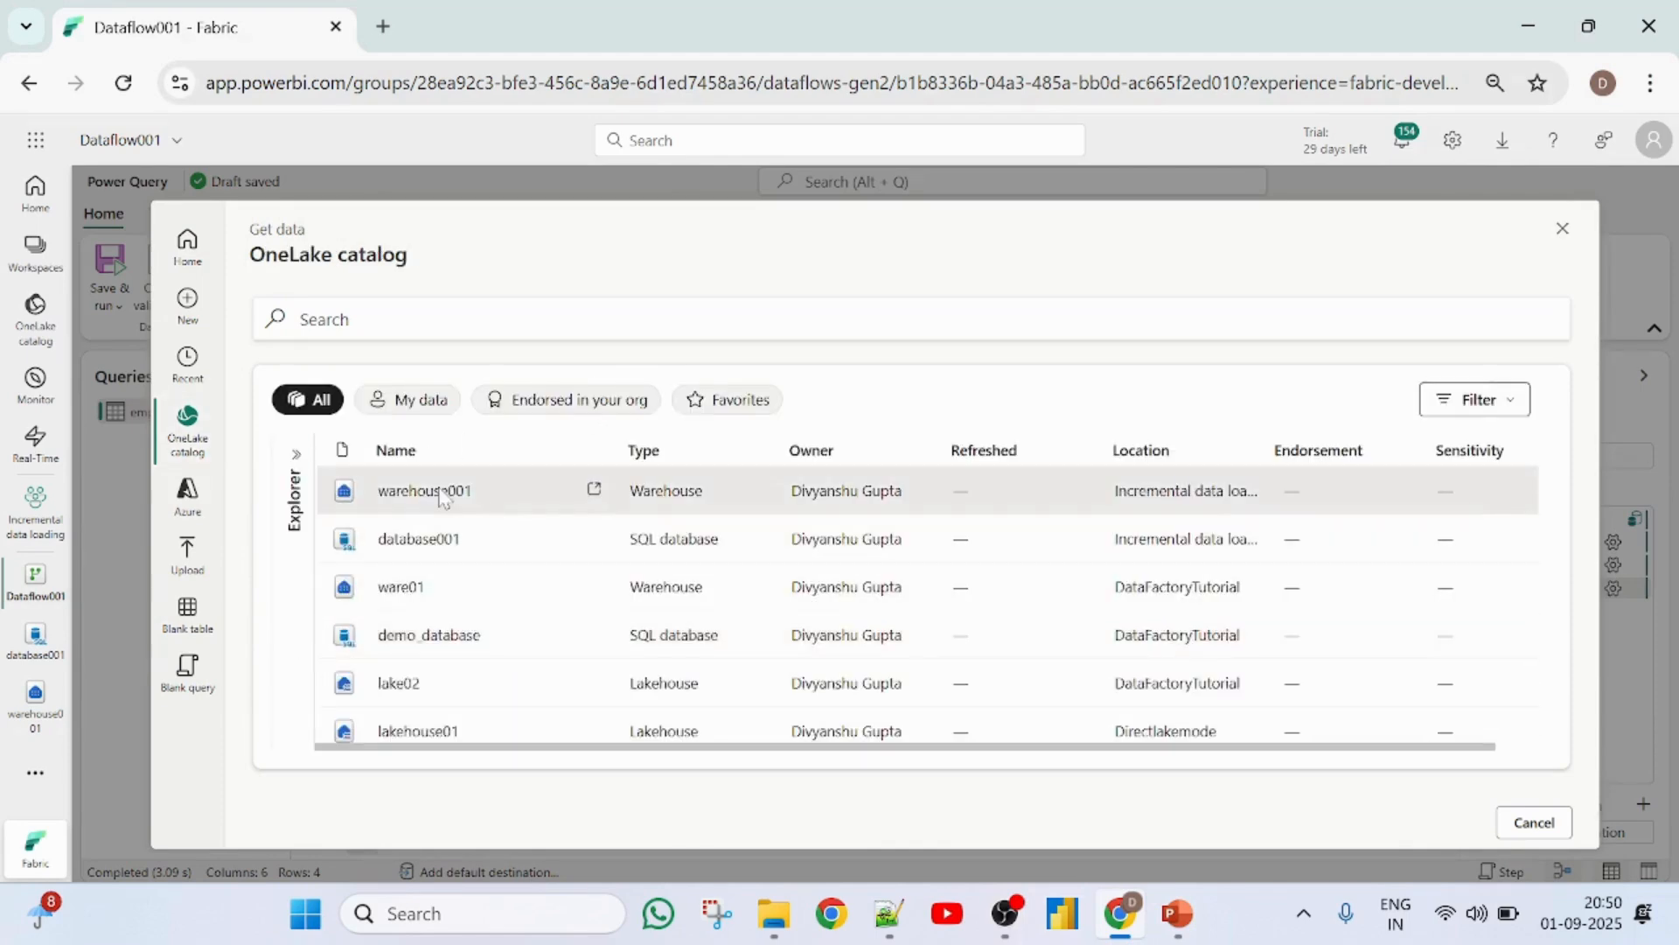
{"action": "left_click", "coordinate": [442, 493]}
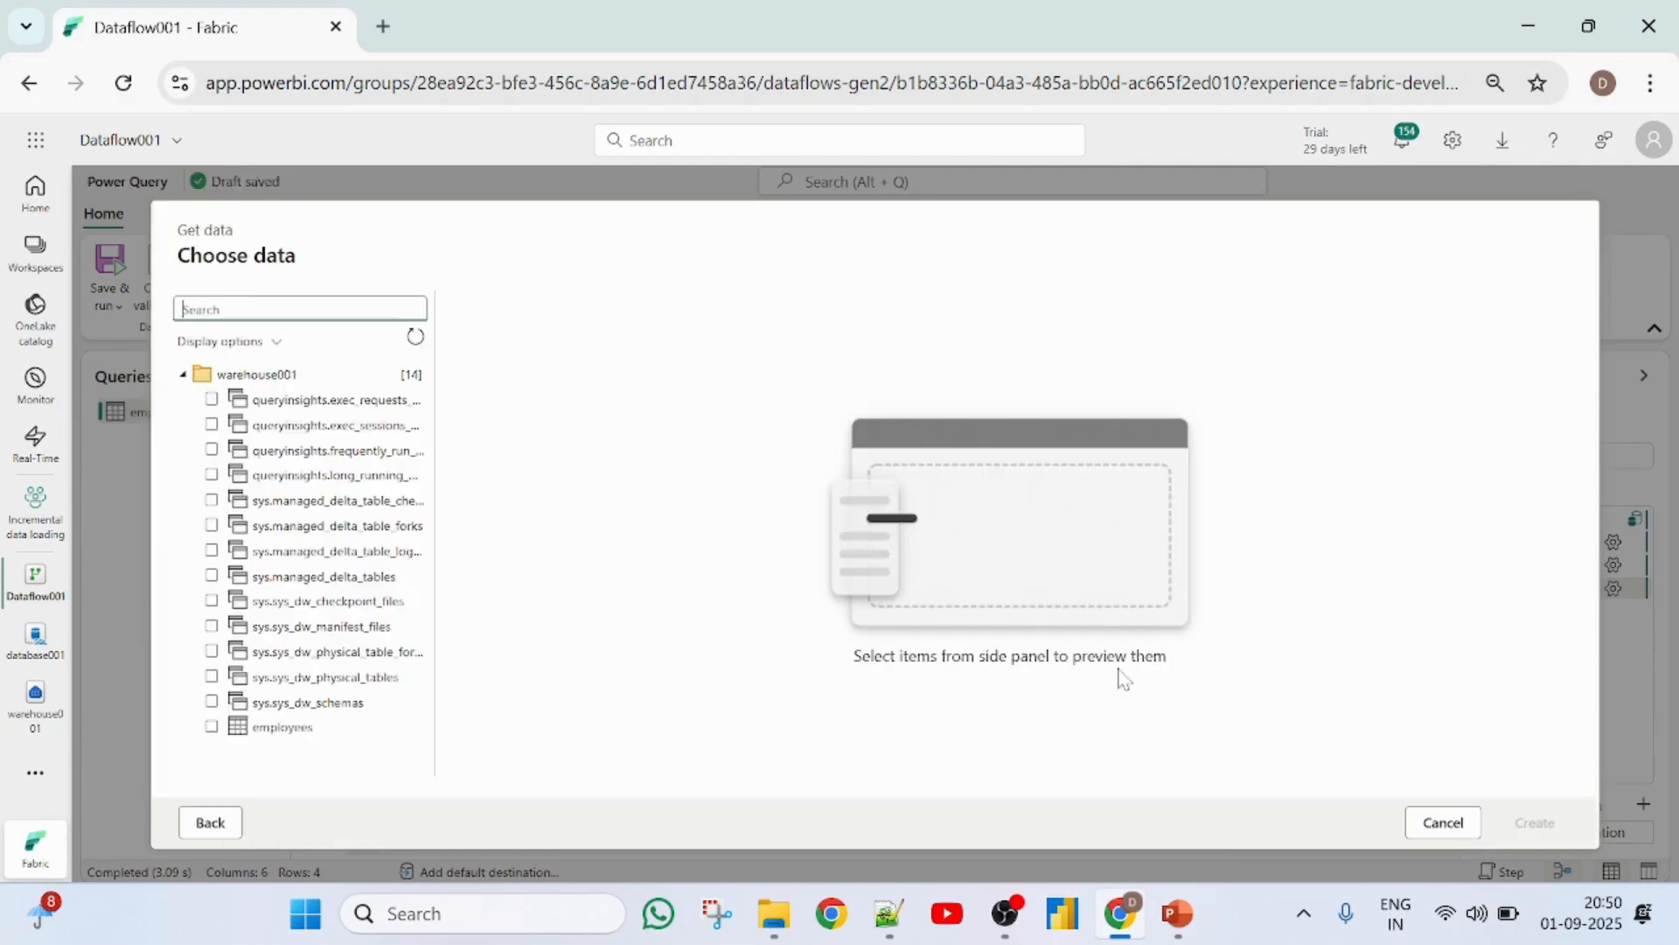
{"action": "left_click", "coordinate": [211, 726]}
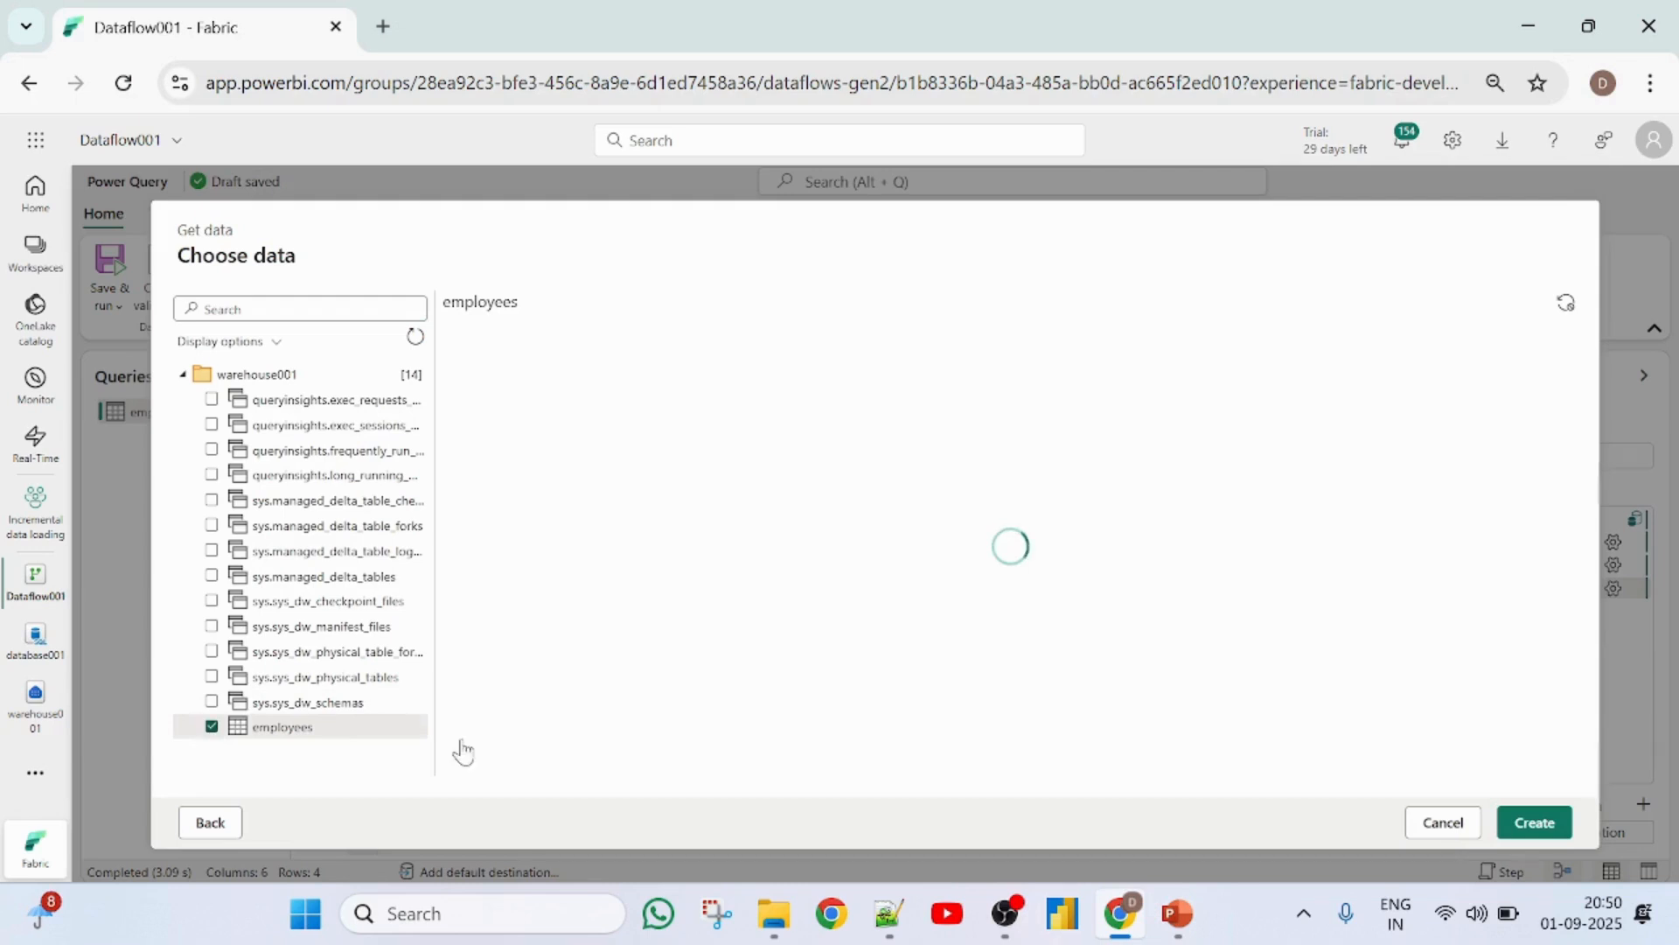
{"action": "left_click", "coordinate": [1521, 817]}
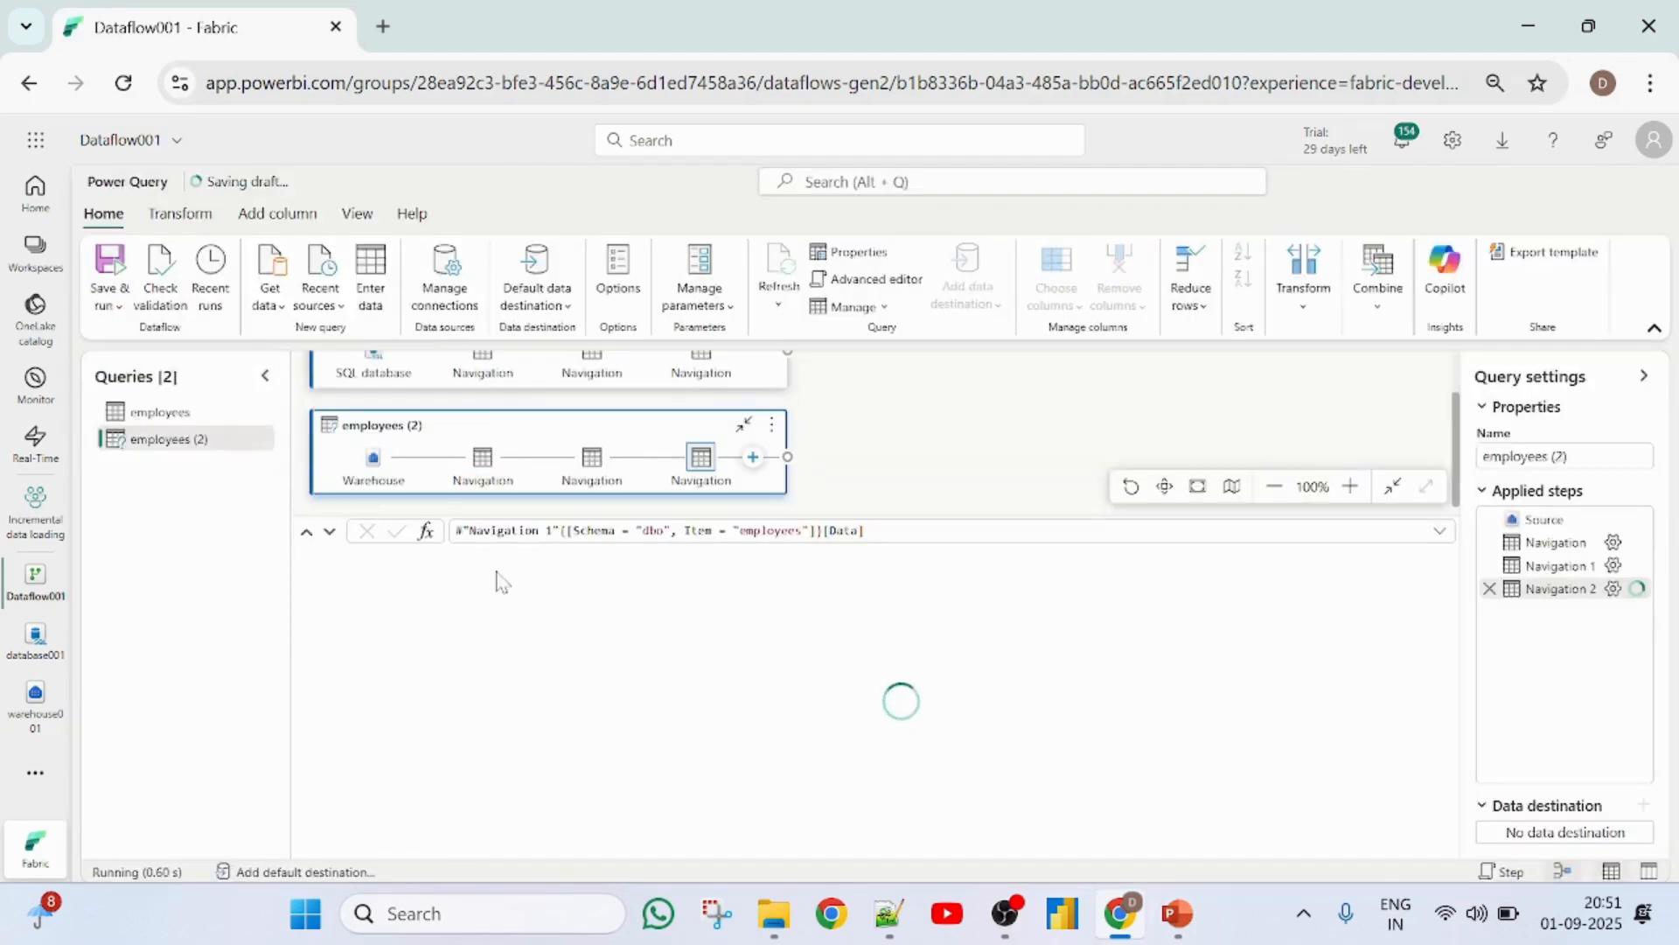
- Compare the two employees queries and rename the one sourced from the warehouse as warehouse_table
{"action": "left_click", "coordinate": [182, 418]}
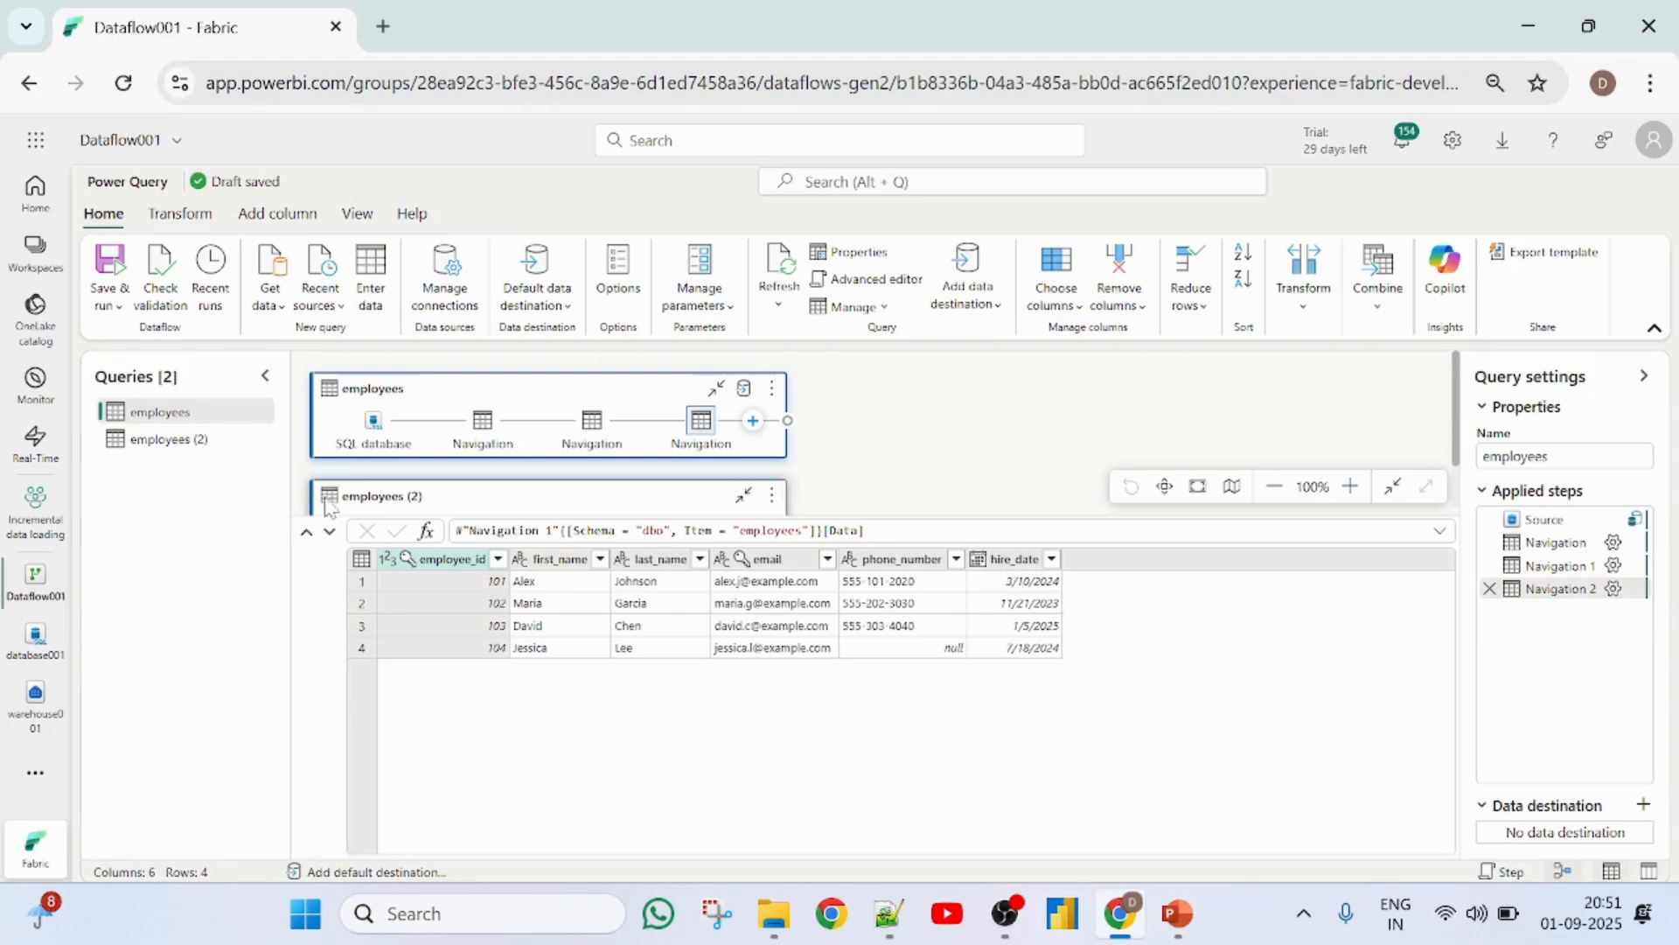
{"action": "left_click", "coordinate": [171, 451]}
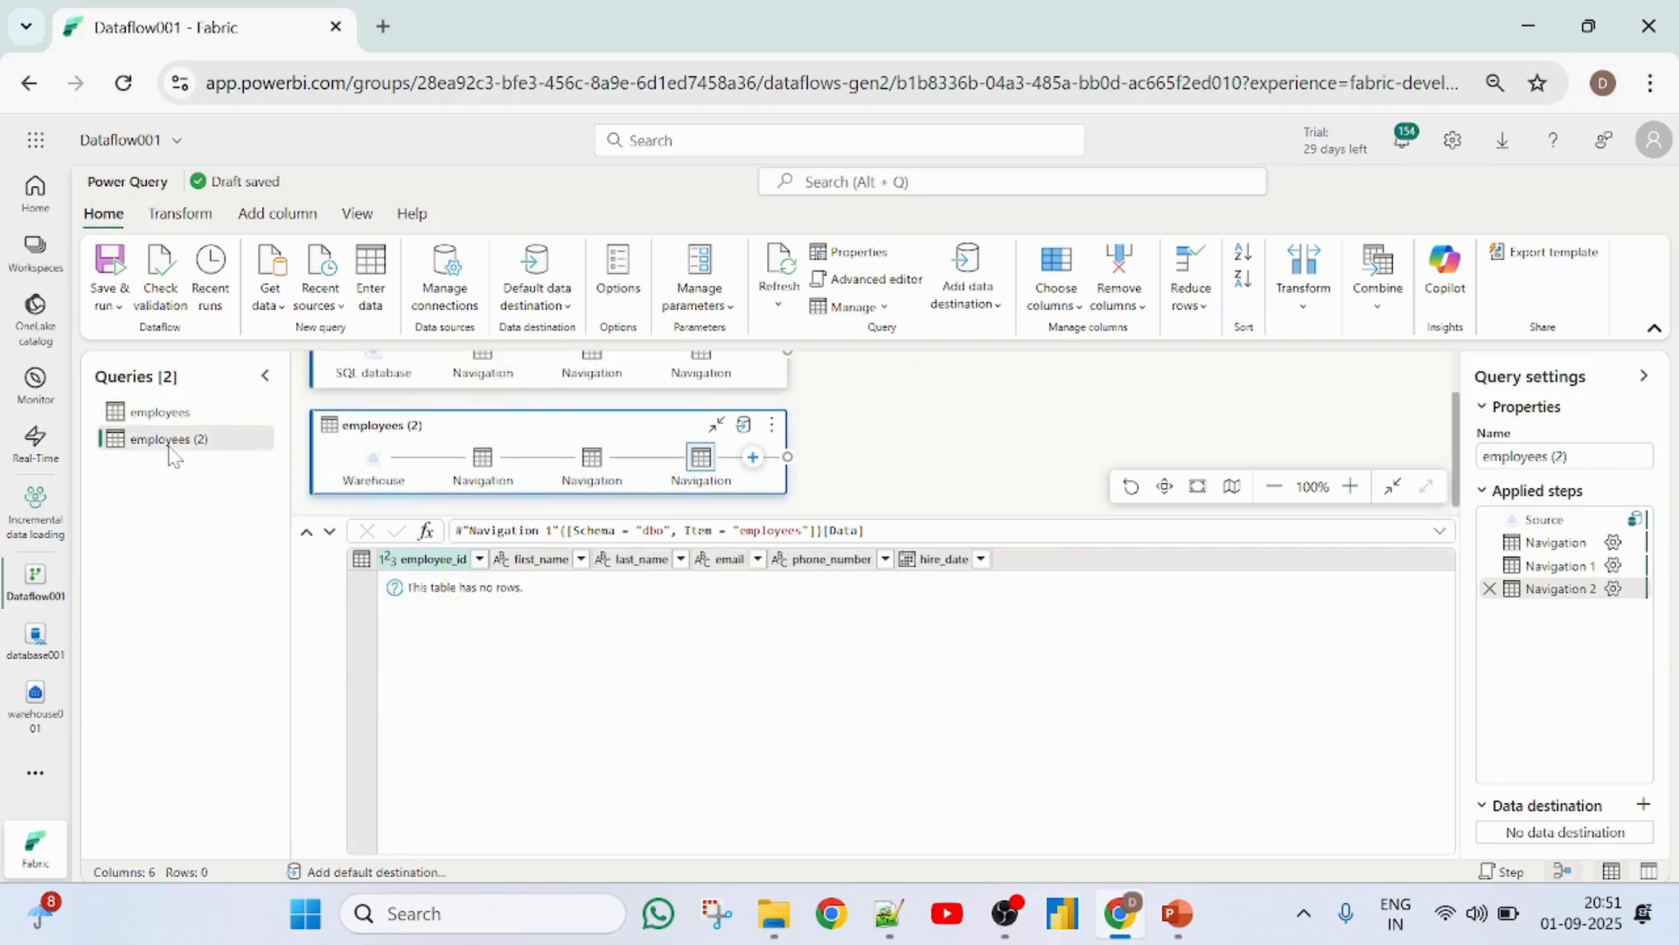
{"action": "double_click", "coordinate": [171, 439]}
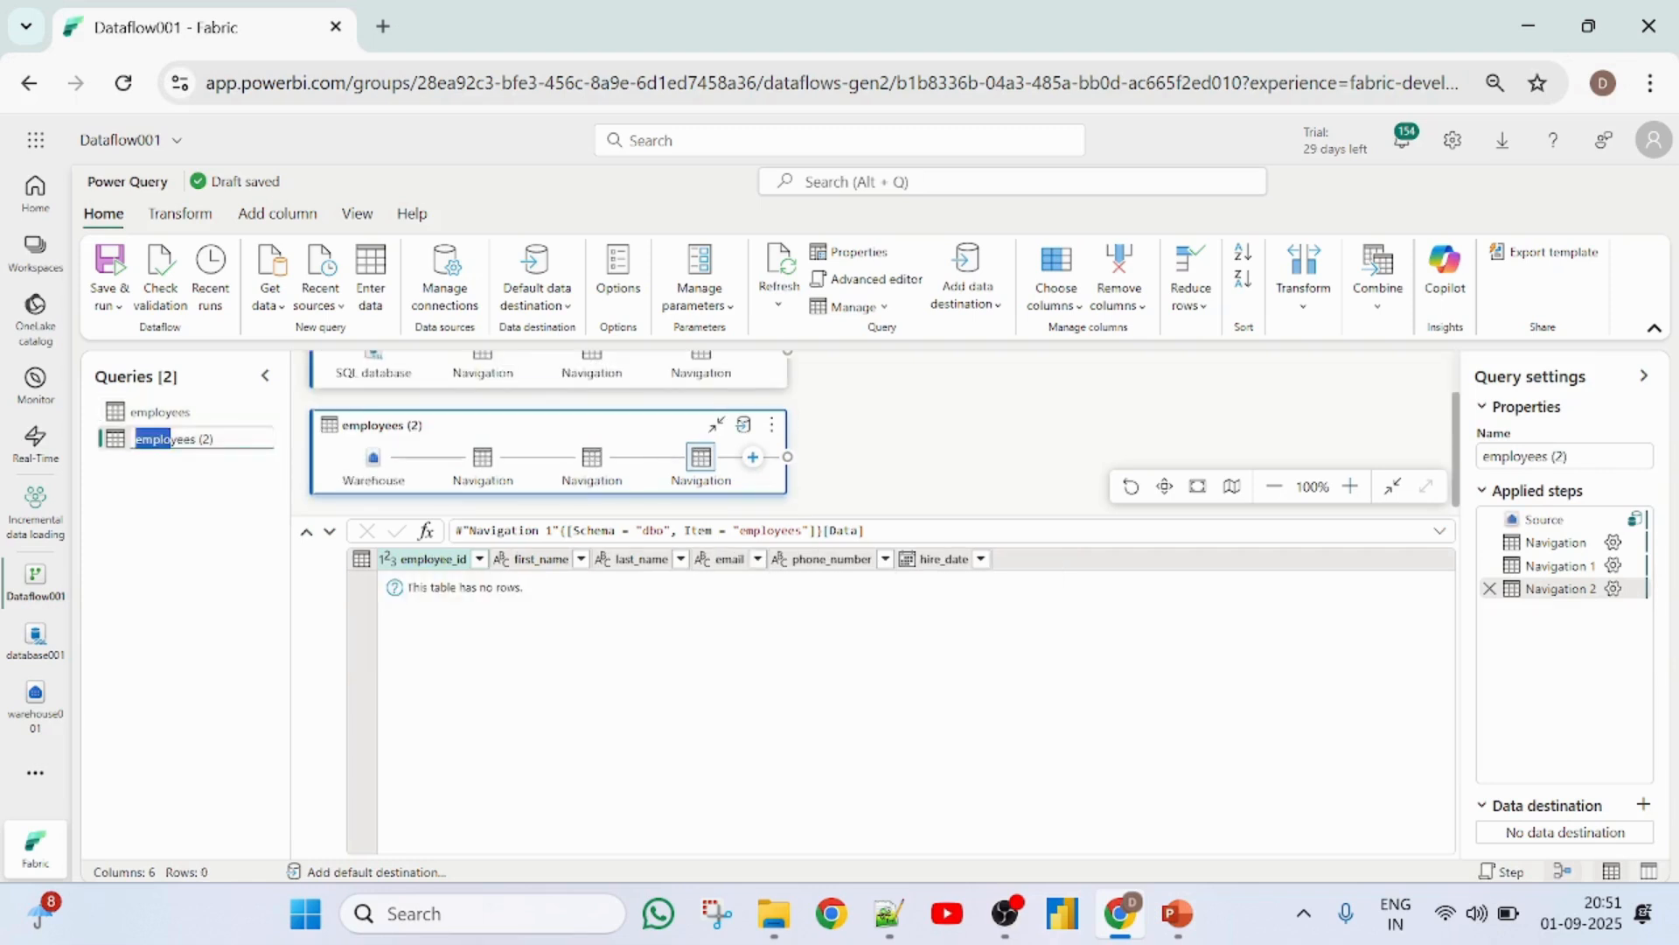
{"action": "left_click_drag", "start_coordinate": [171, 439], "coordinate": [214, 439]}
{"action": "type", "text": "warehouse_table"}
{"action": "key", "text": "Return"}
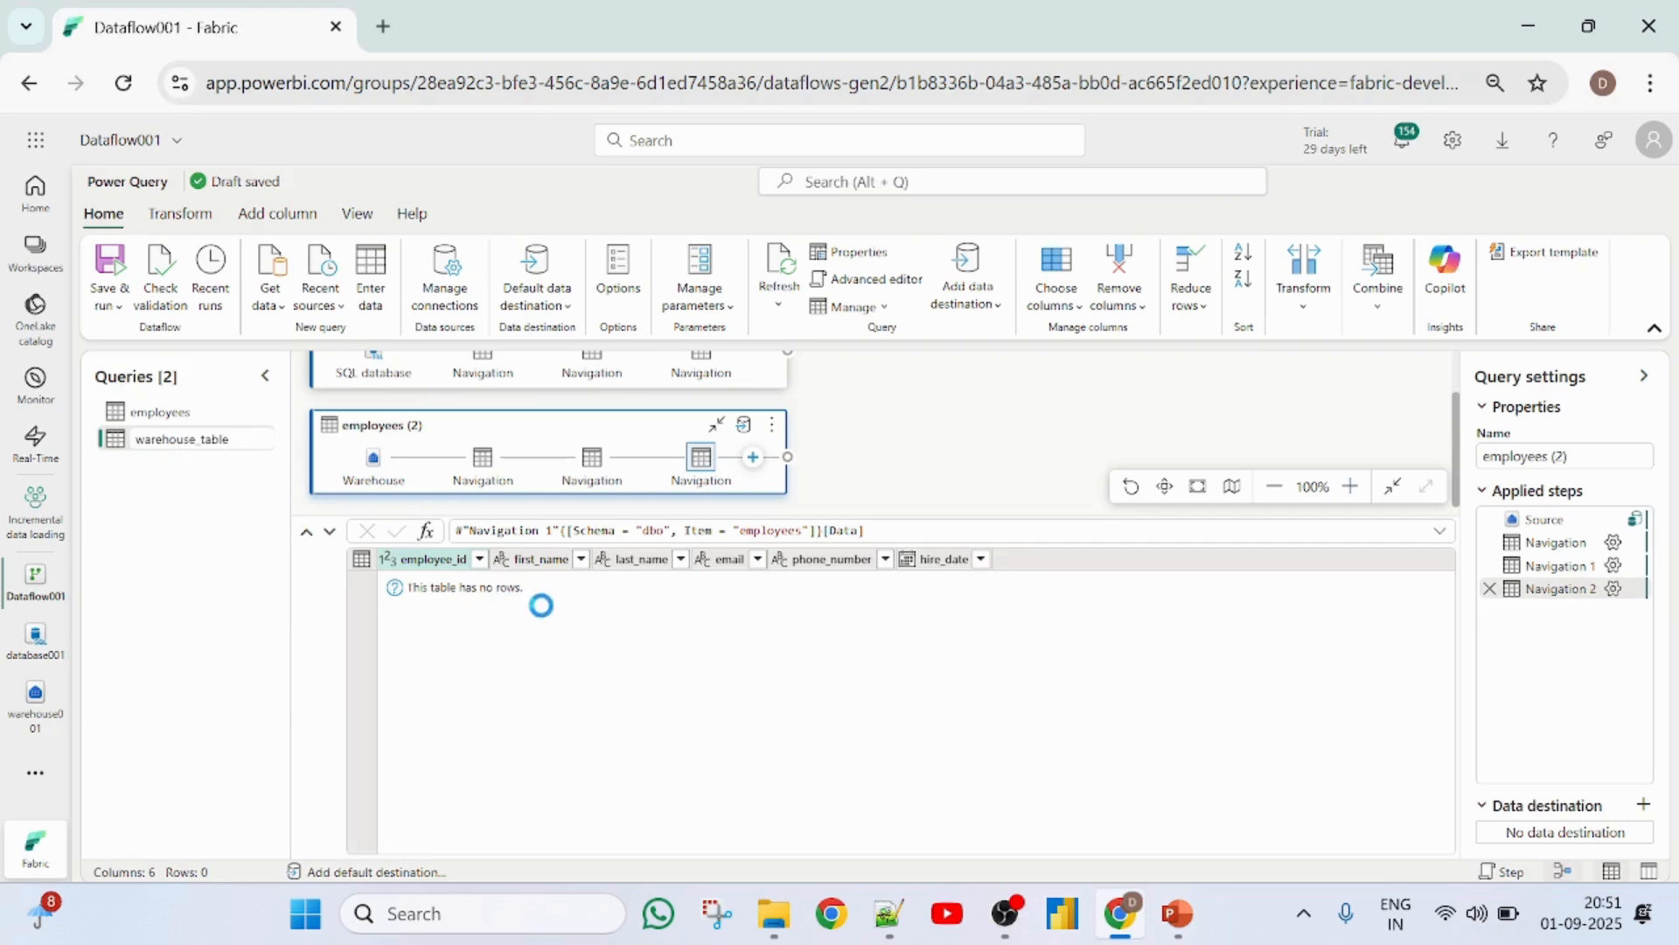
- Remove every column except hire_date from the warehouse_table query and drill down into hire_date
{"action": "left_click", "coordinate": [837, 561]}
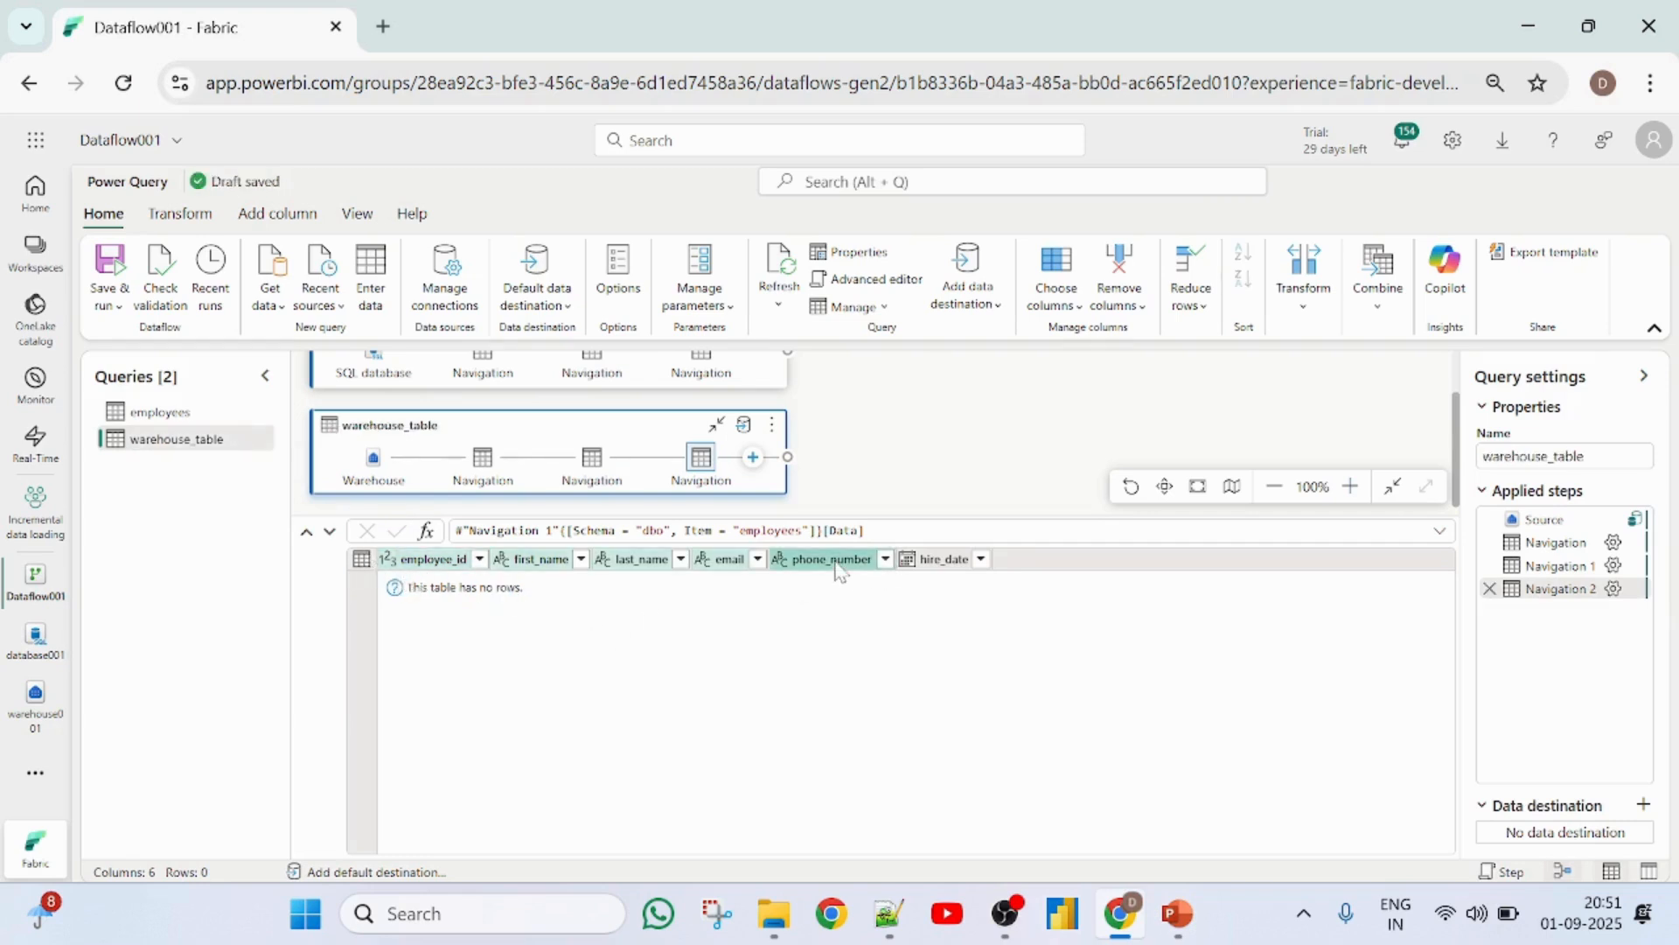
{"action": "right_click", "coordinate": [840, 568]}
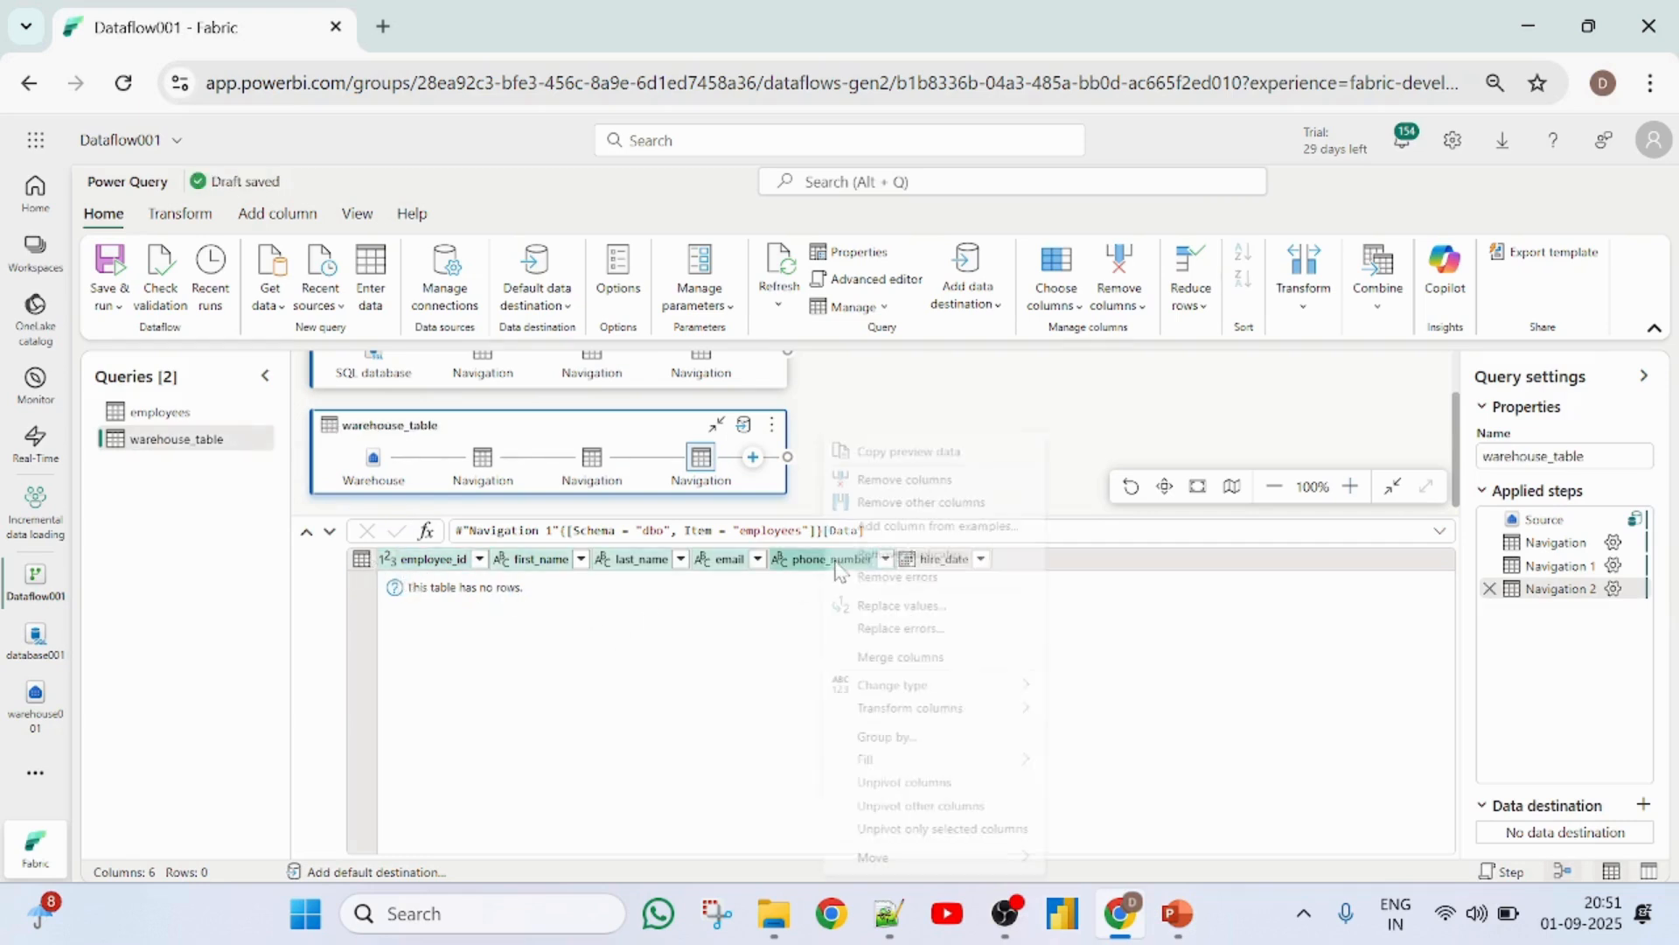
{"action": "left_click", "coordinate": [914, 479]}
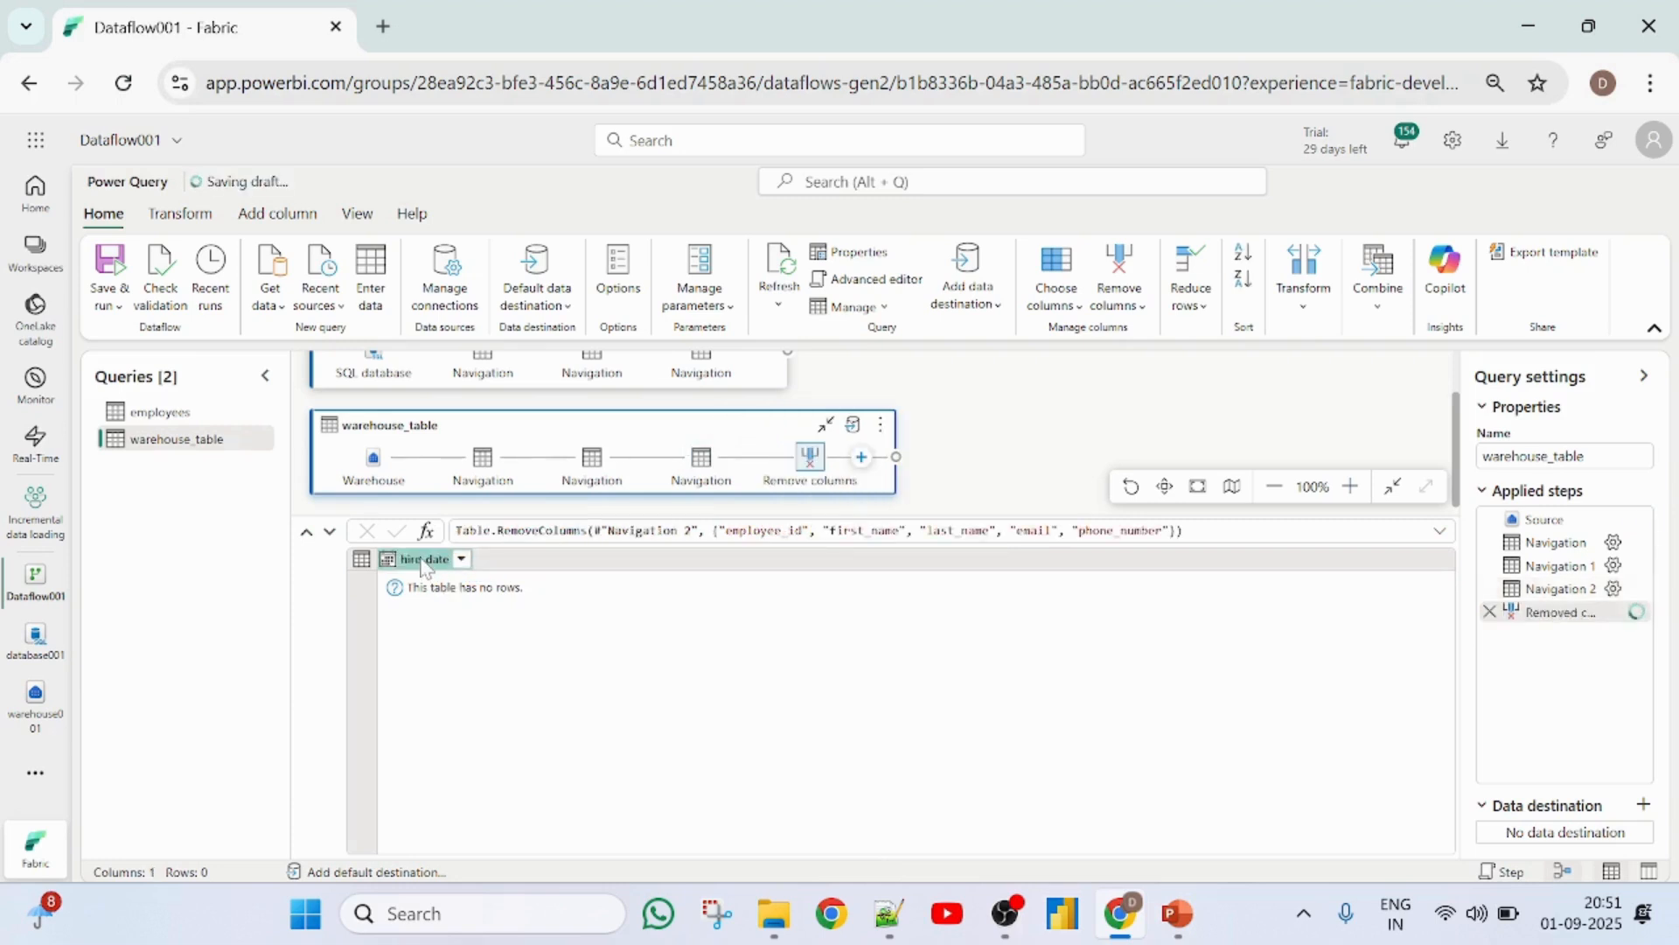
{"action": "right_click", "coordinate": [423, 567]}
{"action": "mouse_move", "coordinate": [475, 564]}
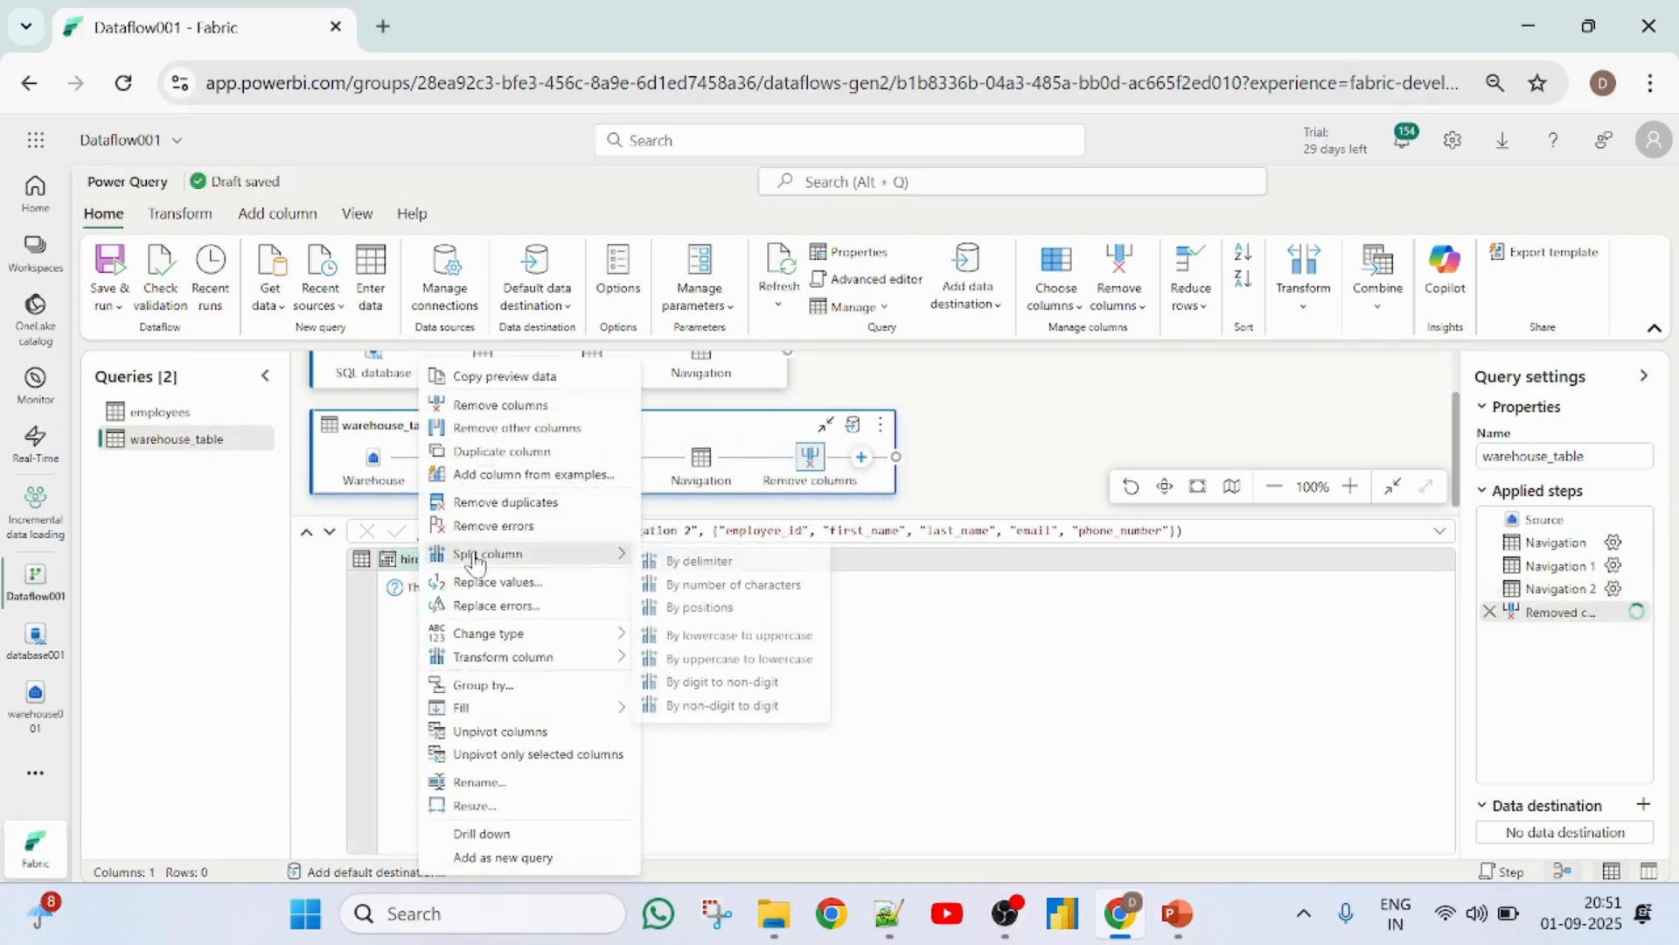
{"action": "left_click", "coordinate": [477, 835]}
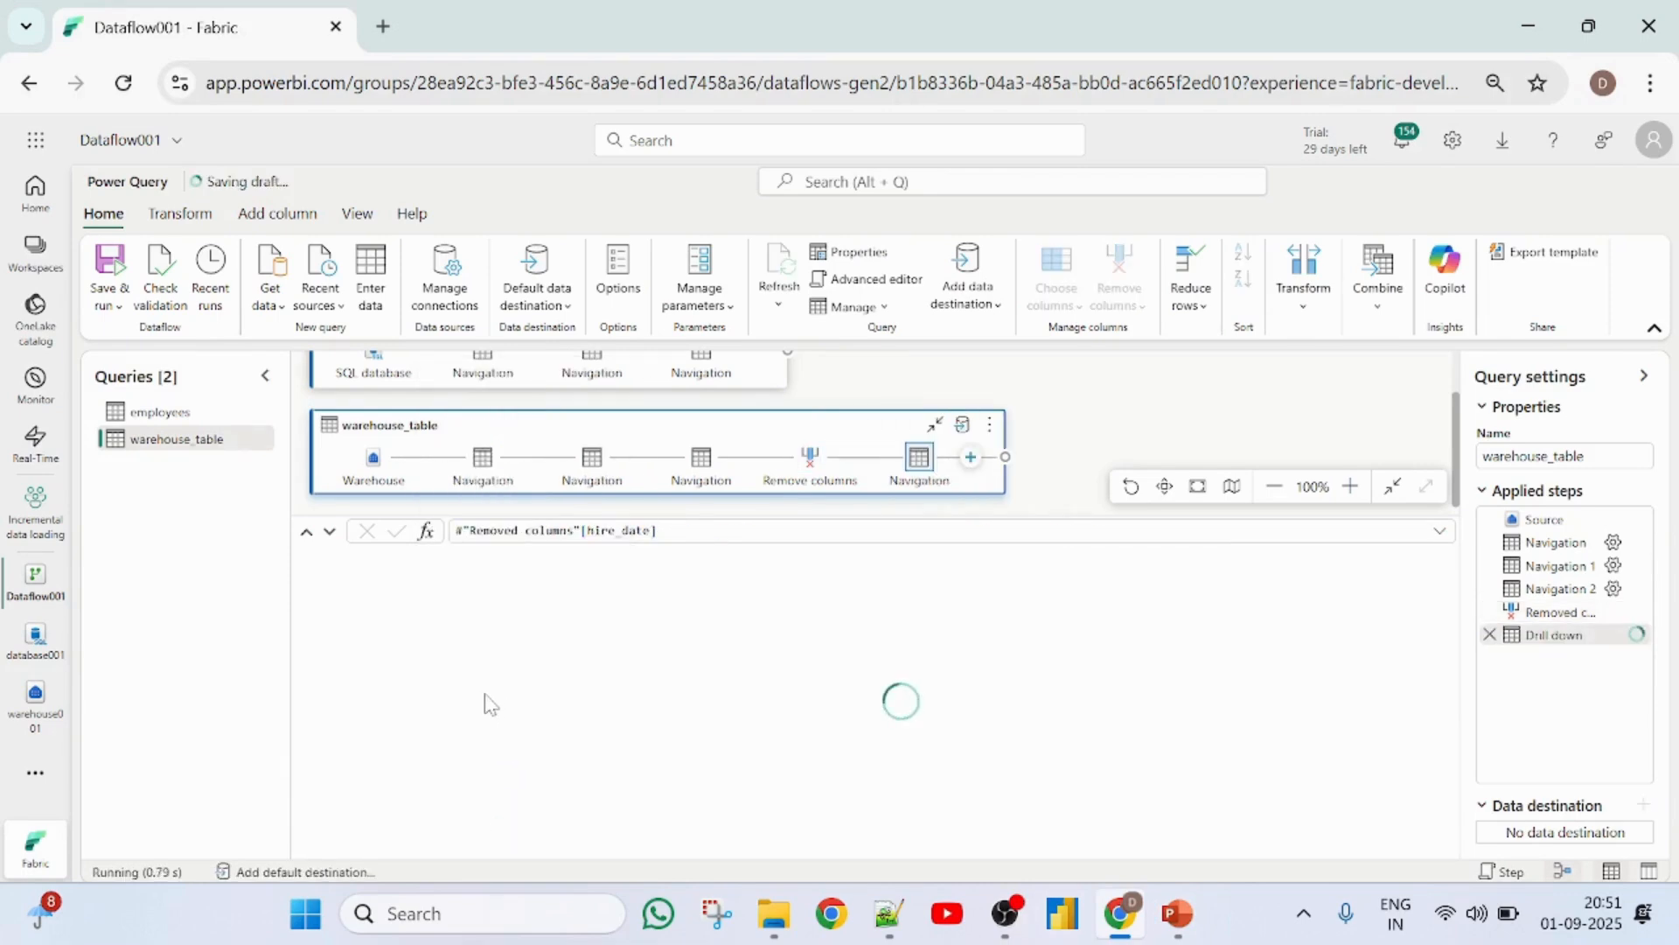
- Add a date filter to the employees query's hire_date column using the equals condition with an empty value
{"action": "left_click", "coordinate": [153, 427]}
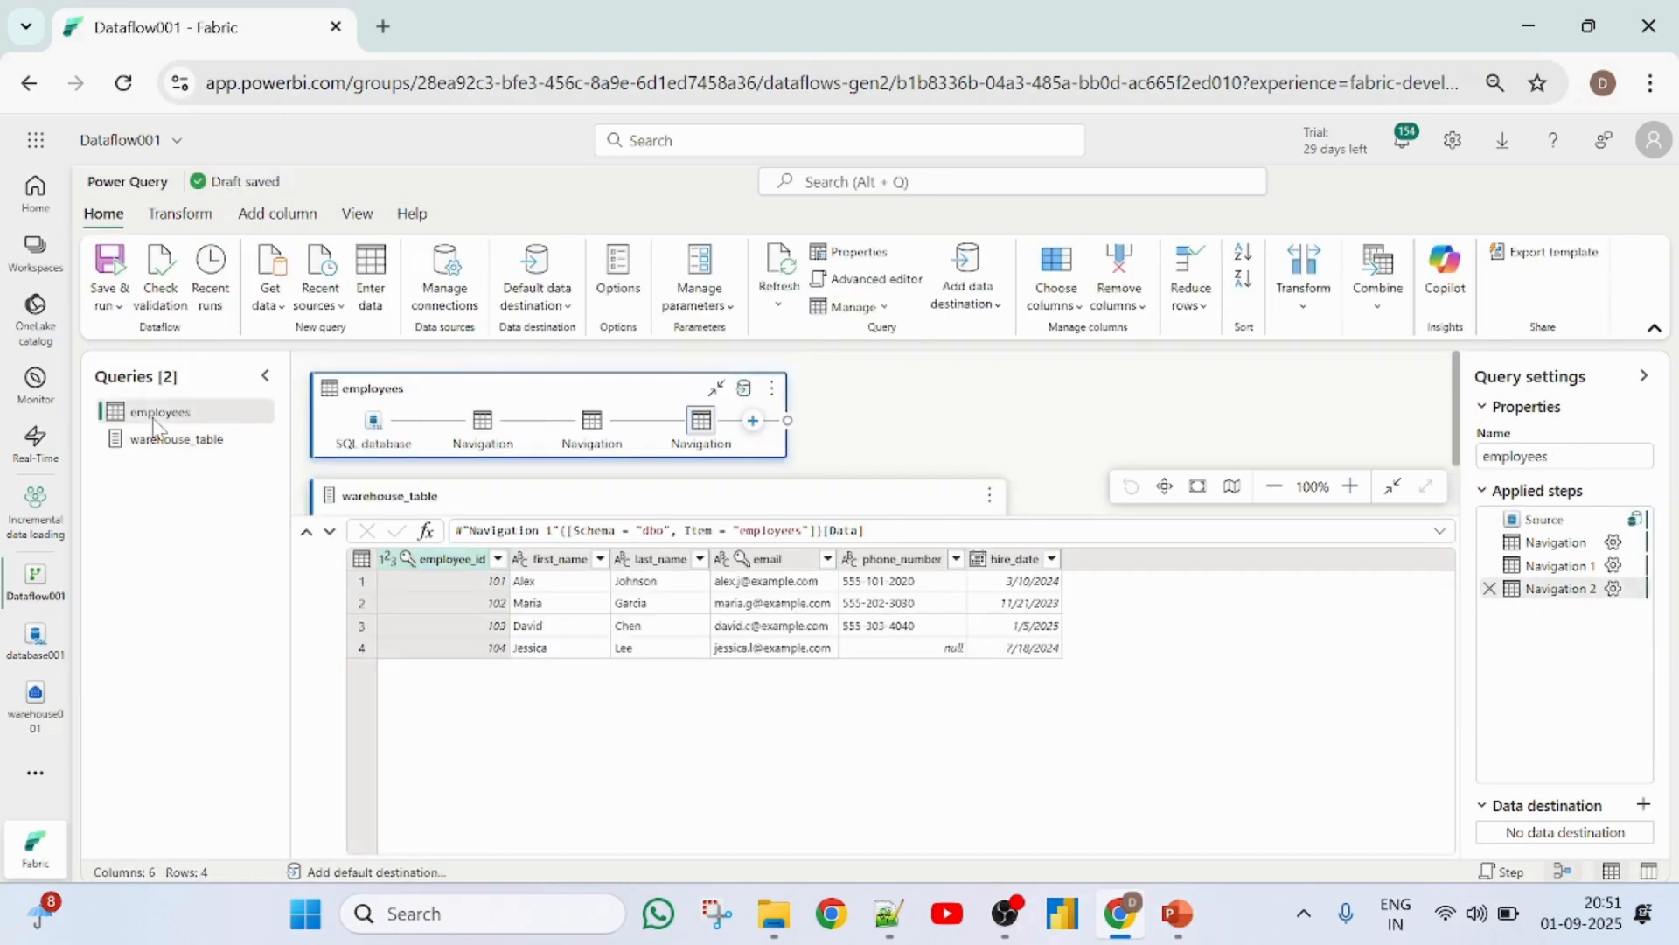
{"action": "left_click", "coordinate": [1053, 560]}
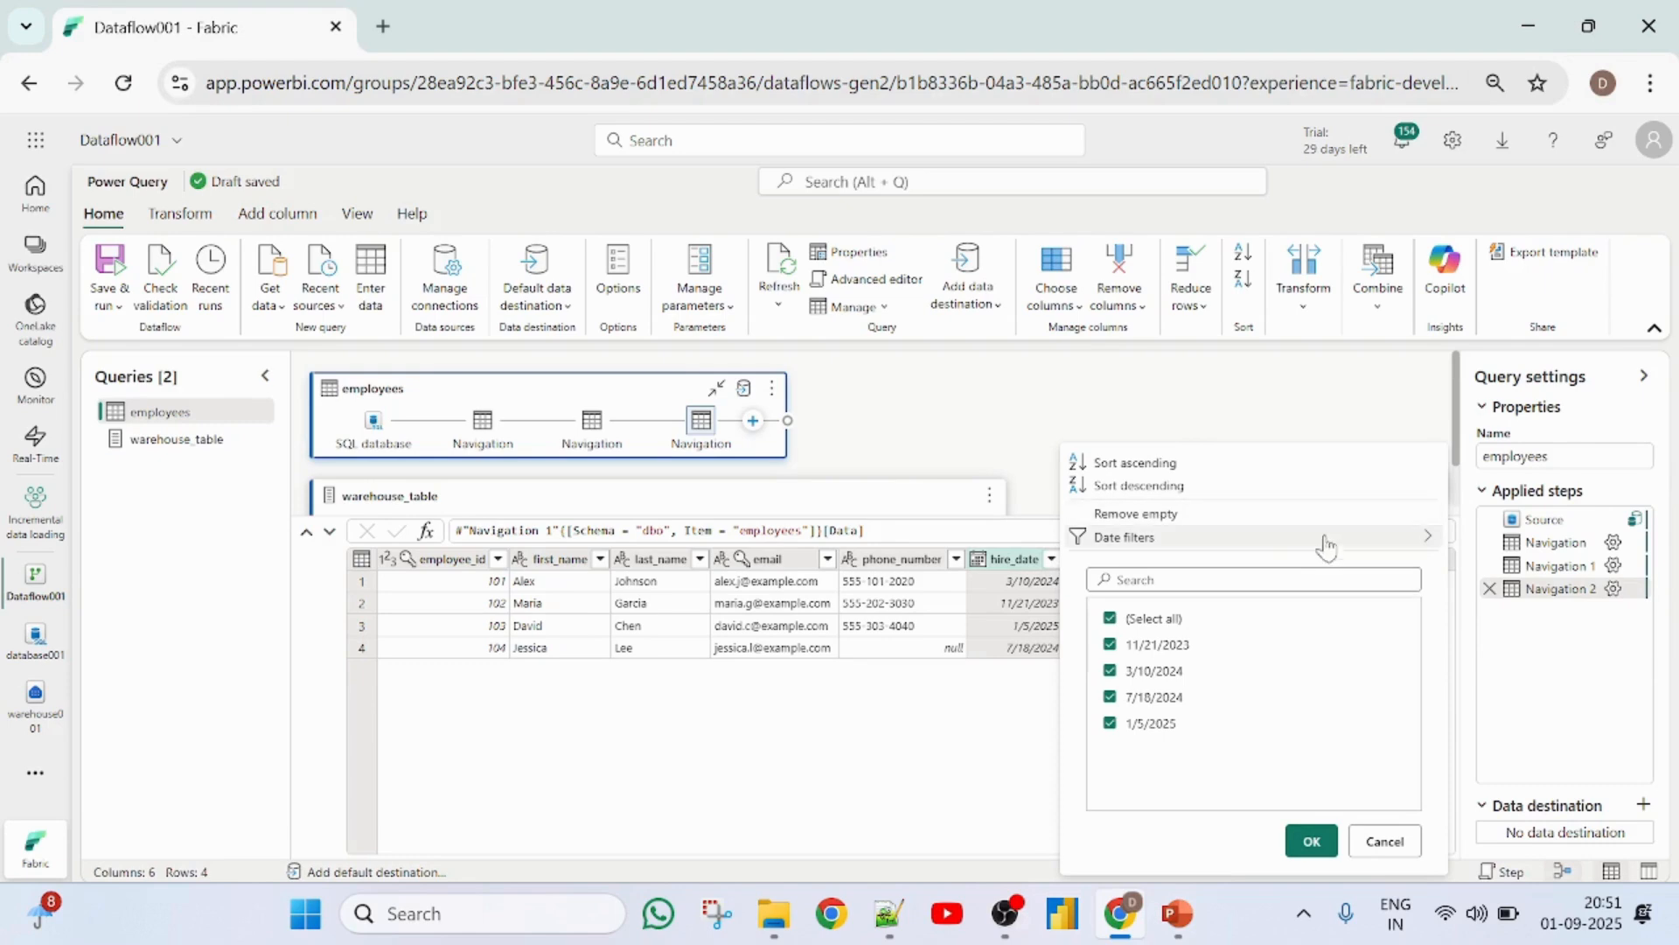
{"action": "mouse_move", "coordinate": [1329, 549]}
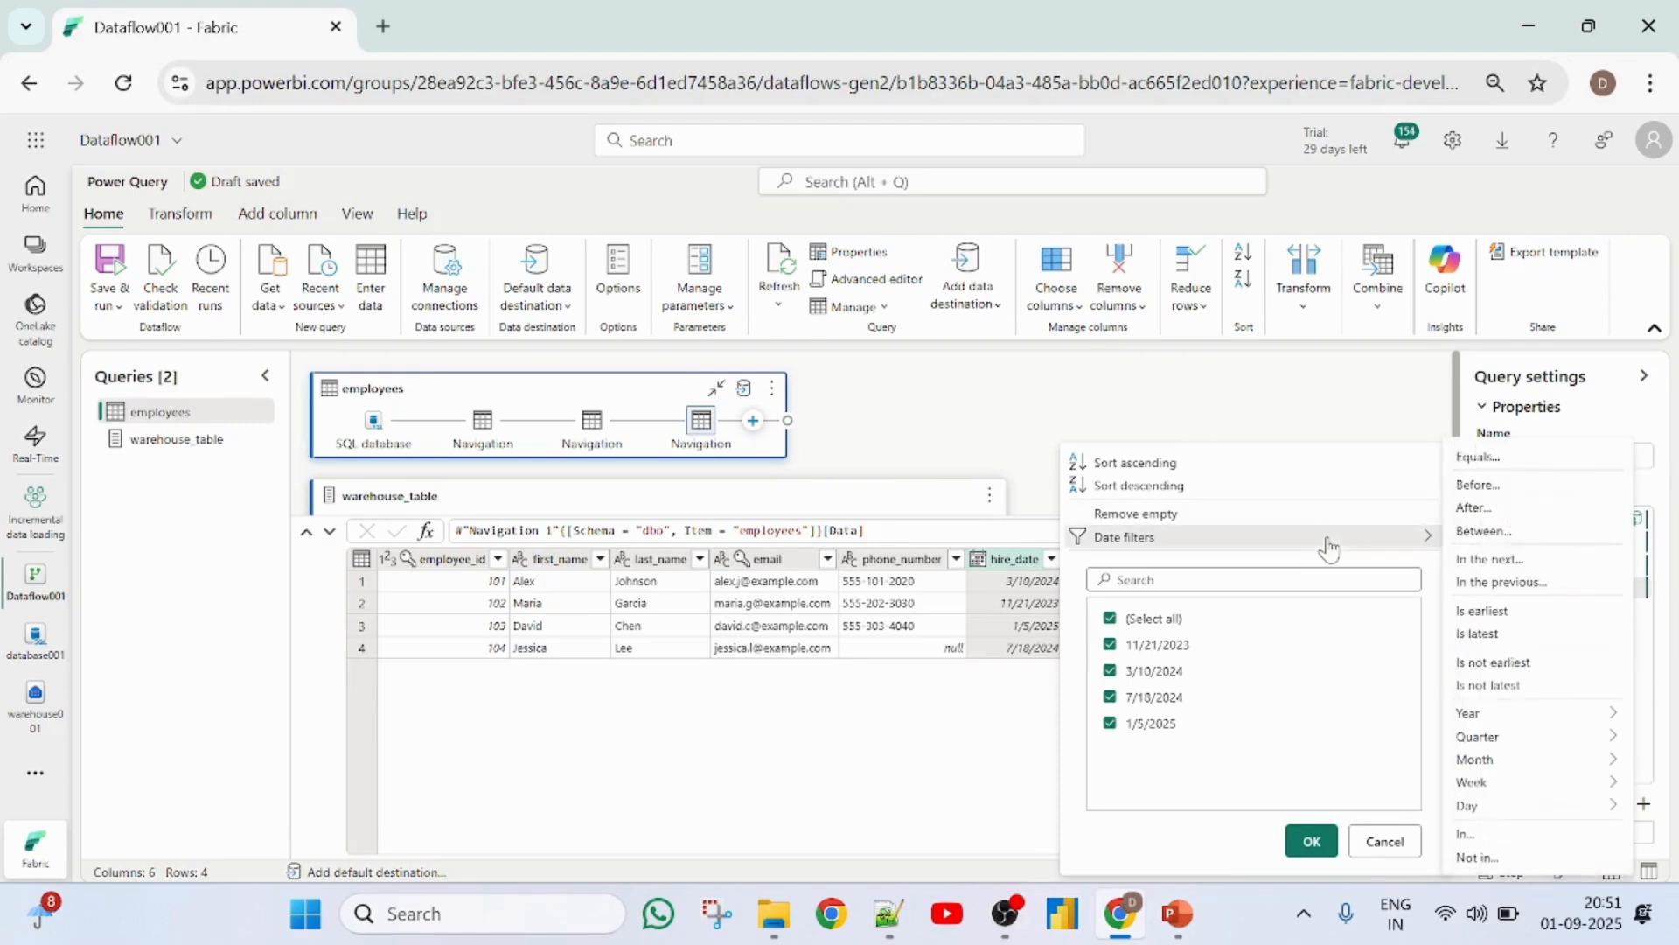
{"action": "left_click", "coordinate": [1467, 468]}
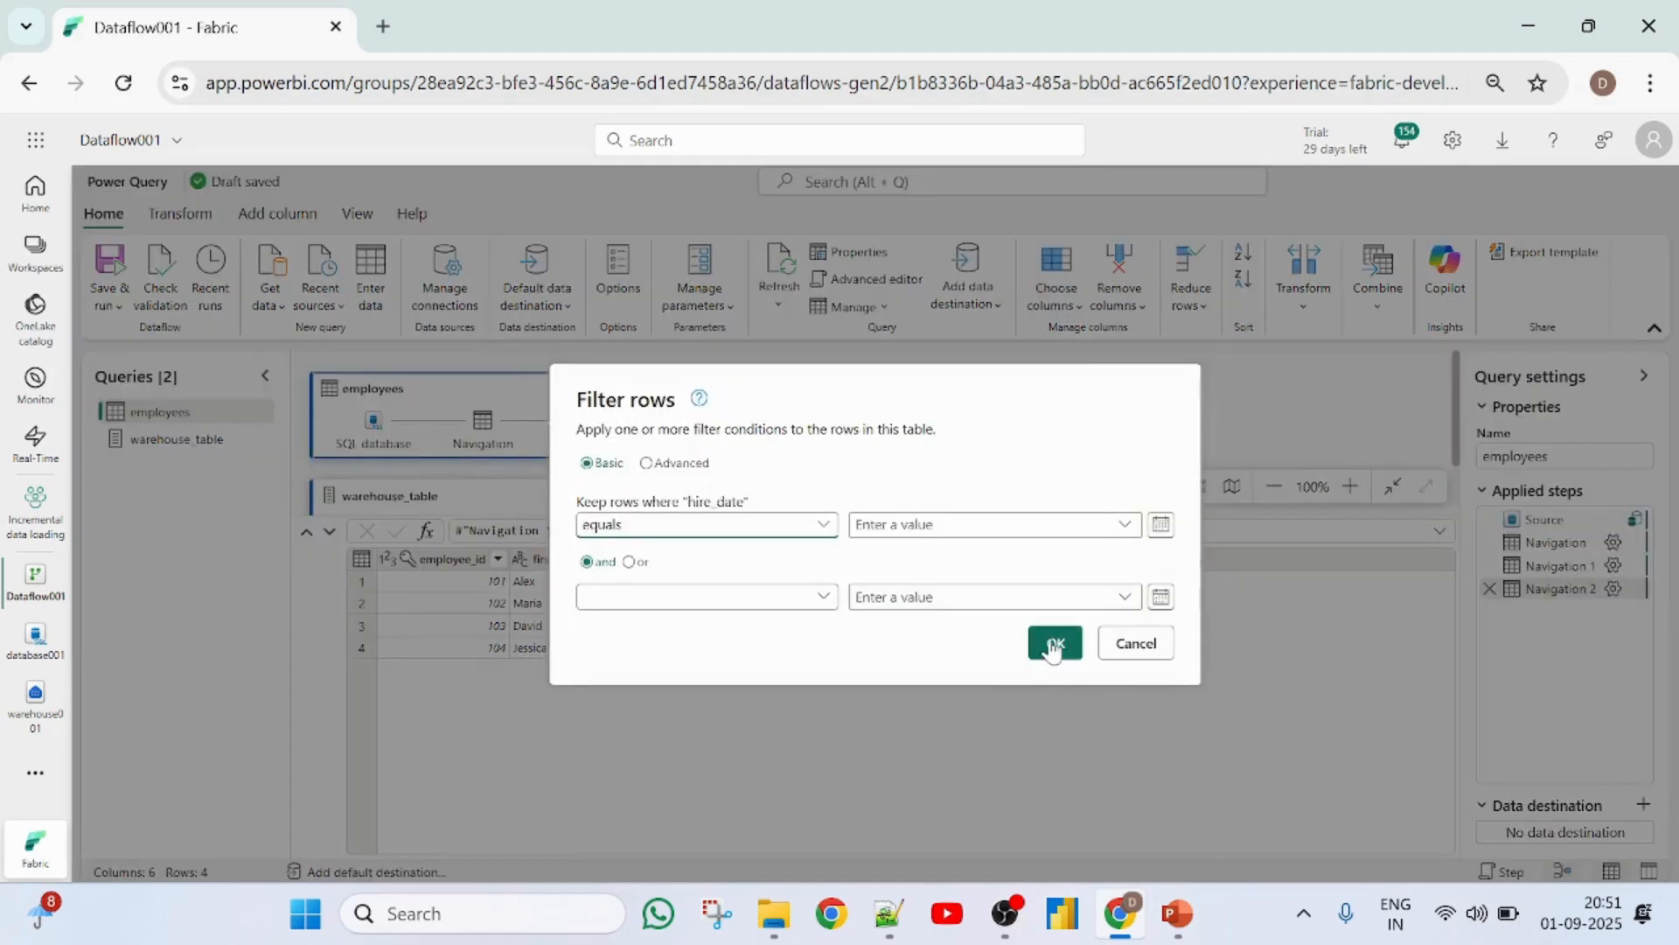
{"action": "left_click", "coordinate": [1058, 644]}
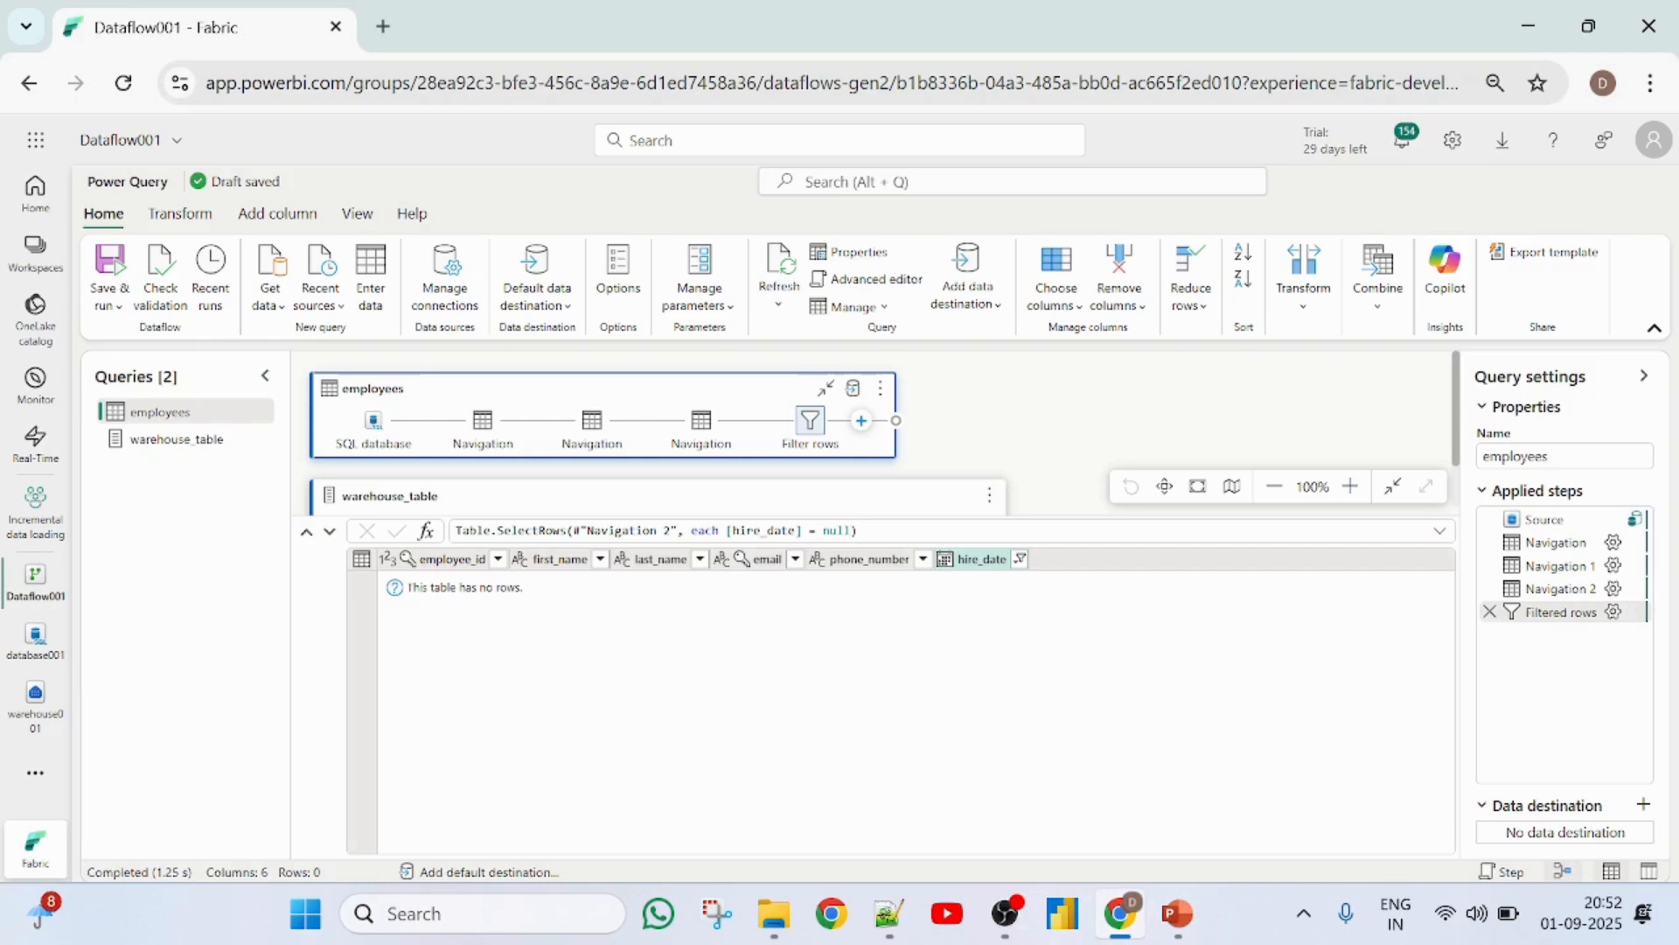
- Edit the employees filter formula so hire_date is compared as greater than List.Max of #"warehouse_table"
{"action": "key", "text": "BackSpace"}
{"action": "key", "text": "BackSpace"}
{"action": "key", "text": "BackSpace"}
{"action": "key", "text": "BackSpace"}
{"action": "key", "text": "BackSpace"}
{"action": "key", "text": "BackSpace"}
{"action": "key", "text": "BackSpace"}
{"action": "type", "text": ">List.Max(#"}
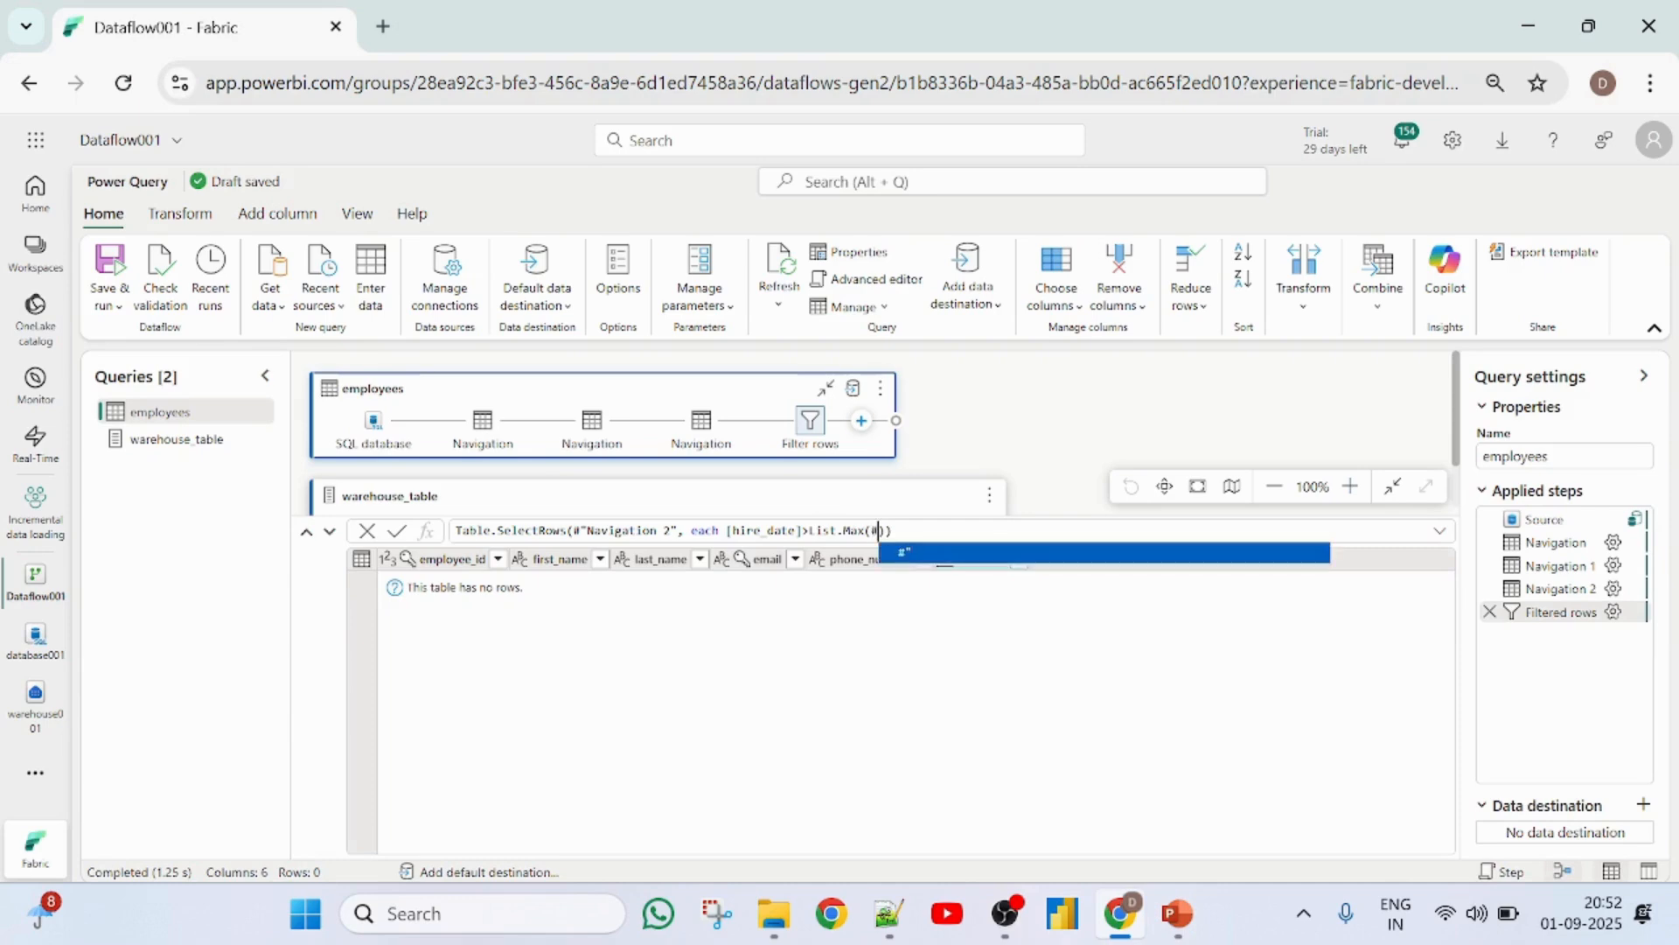
{"action": "type", "text": "\""}
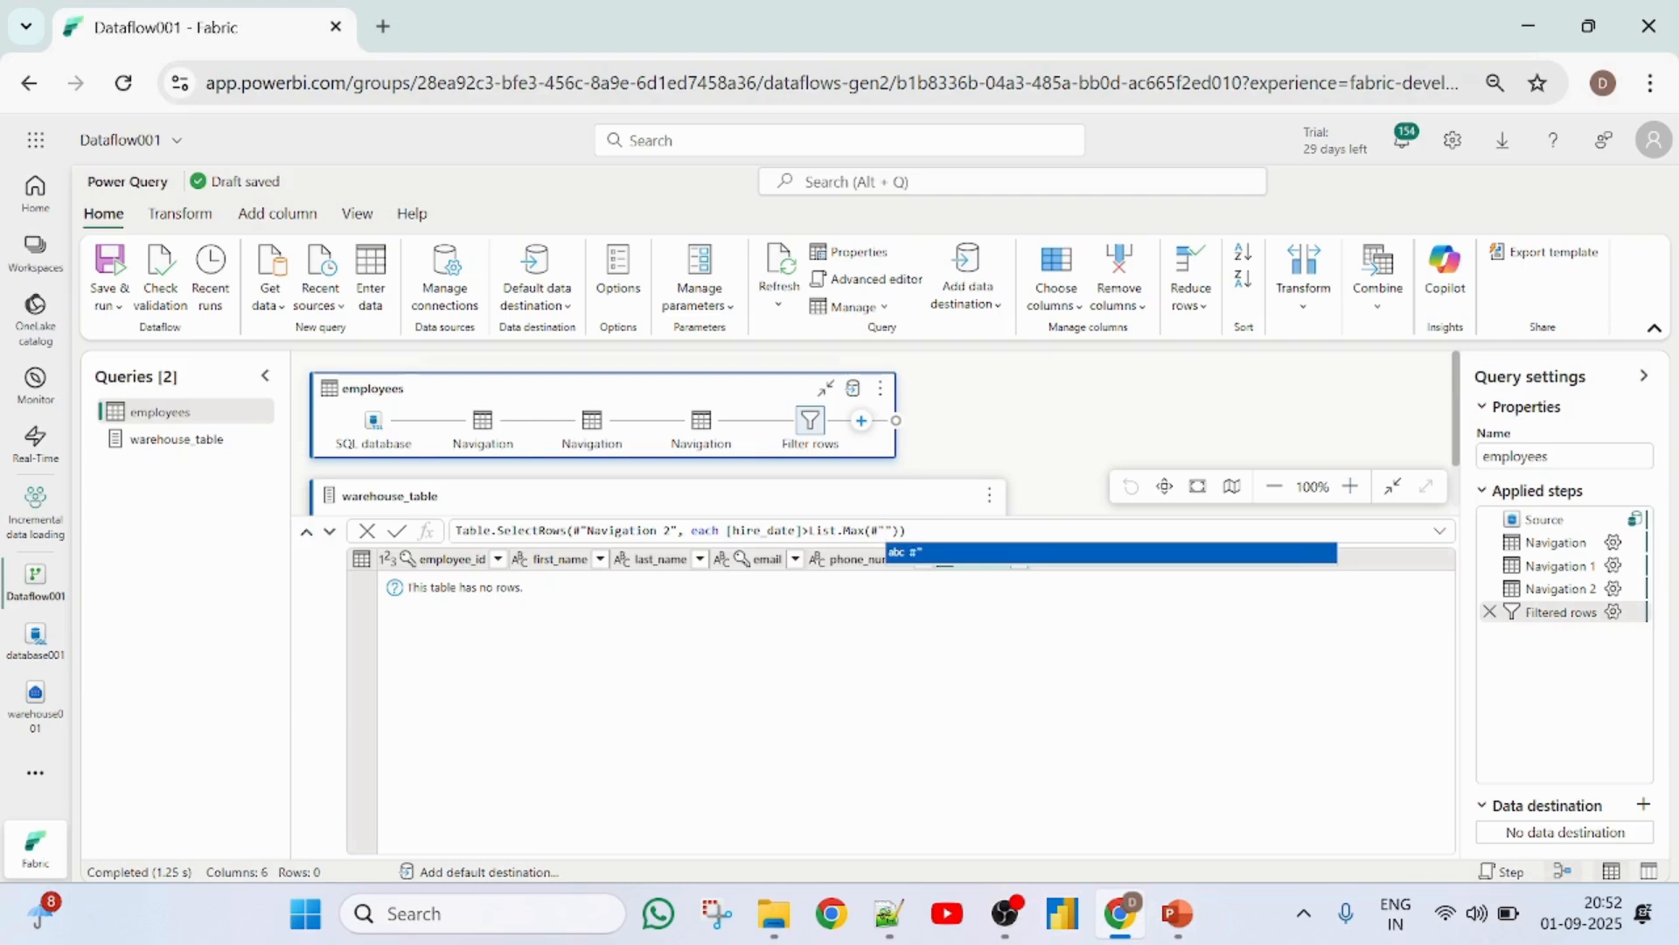
{"action": "type", "text": "ware"}
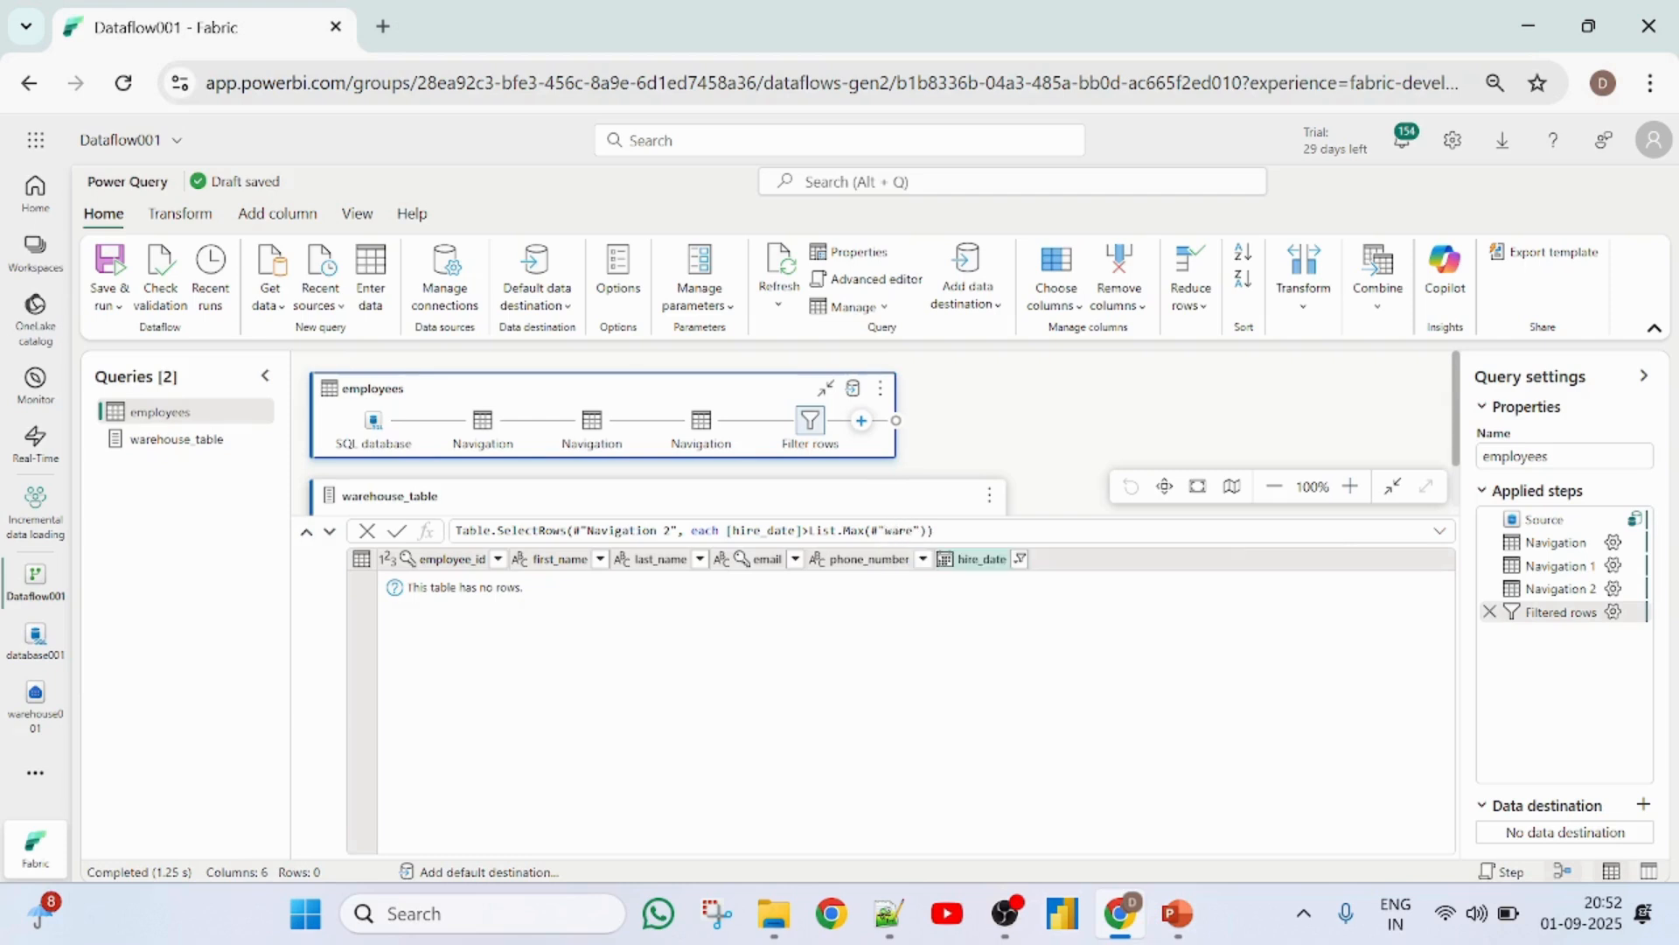
{"action": "type", "text": "house"}
{"action": "type", "text": "_table\""}
{"action": "type", "text": ","}
- Add Date.From("1900-01-01") as the default argument of List.Max and apply the filter formula
{"action": "type", "text": "Date.F"}
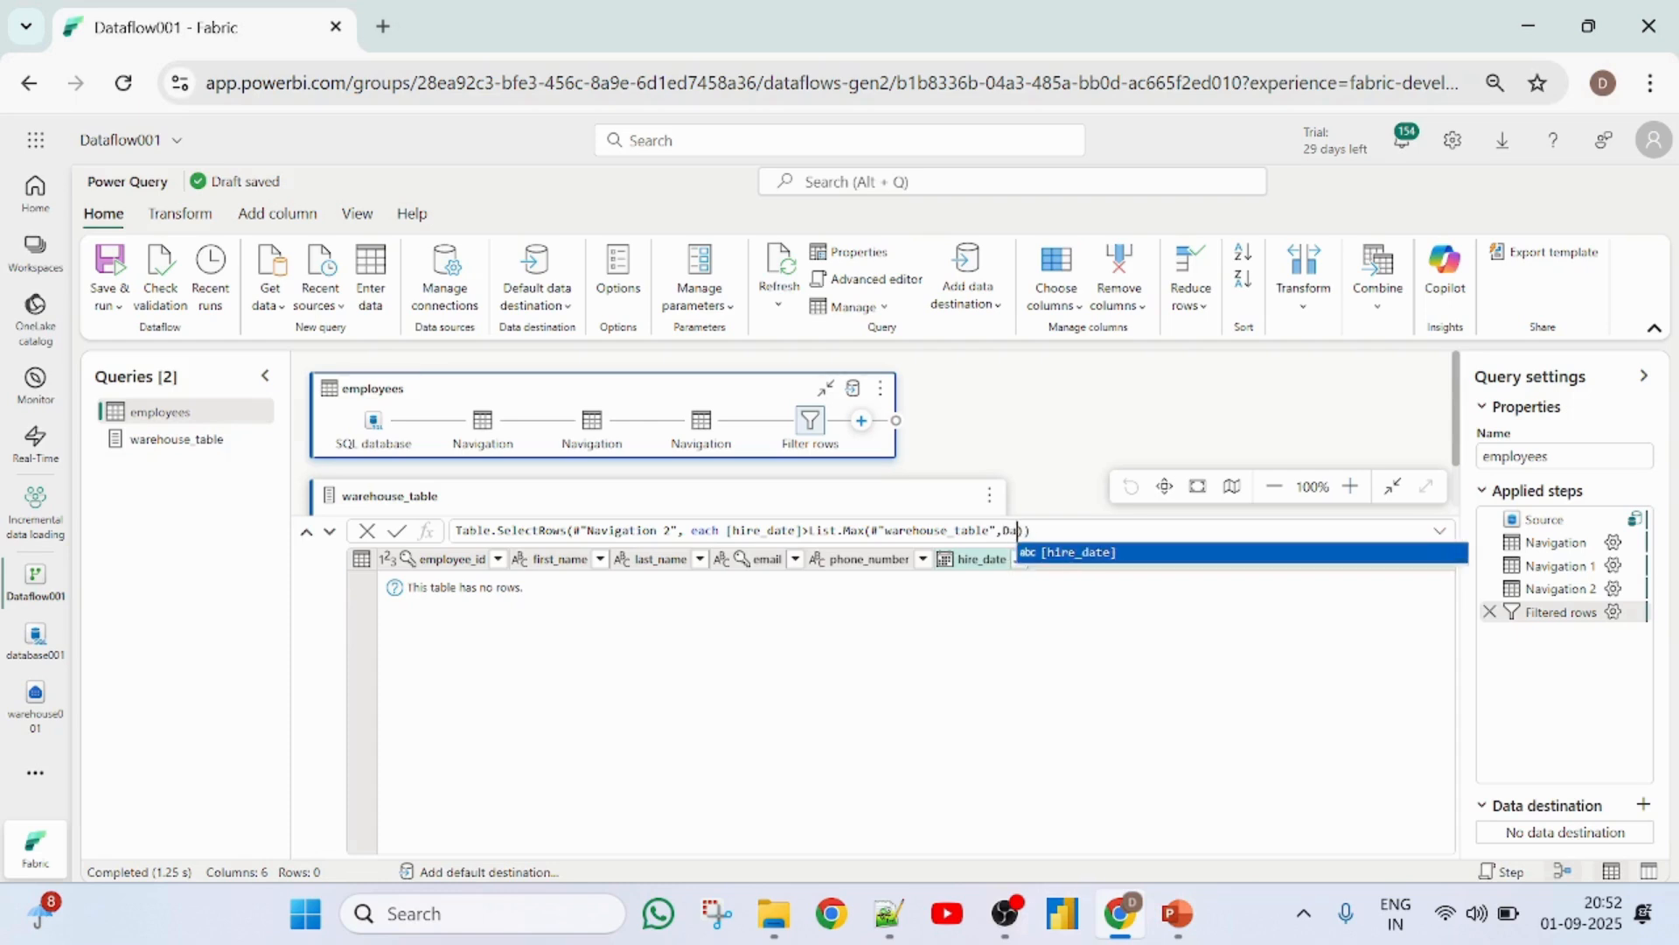
{"action": "type", "text": "r"}
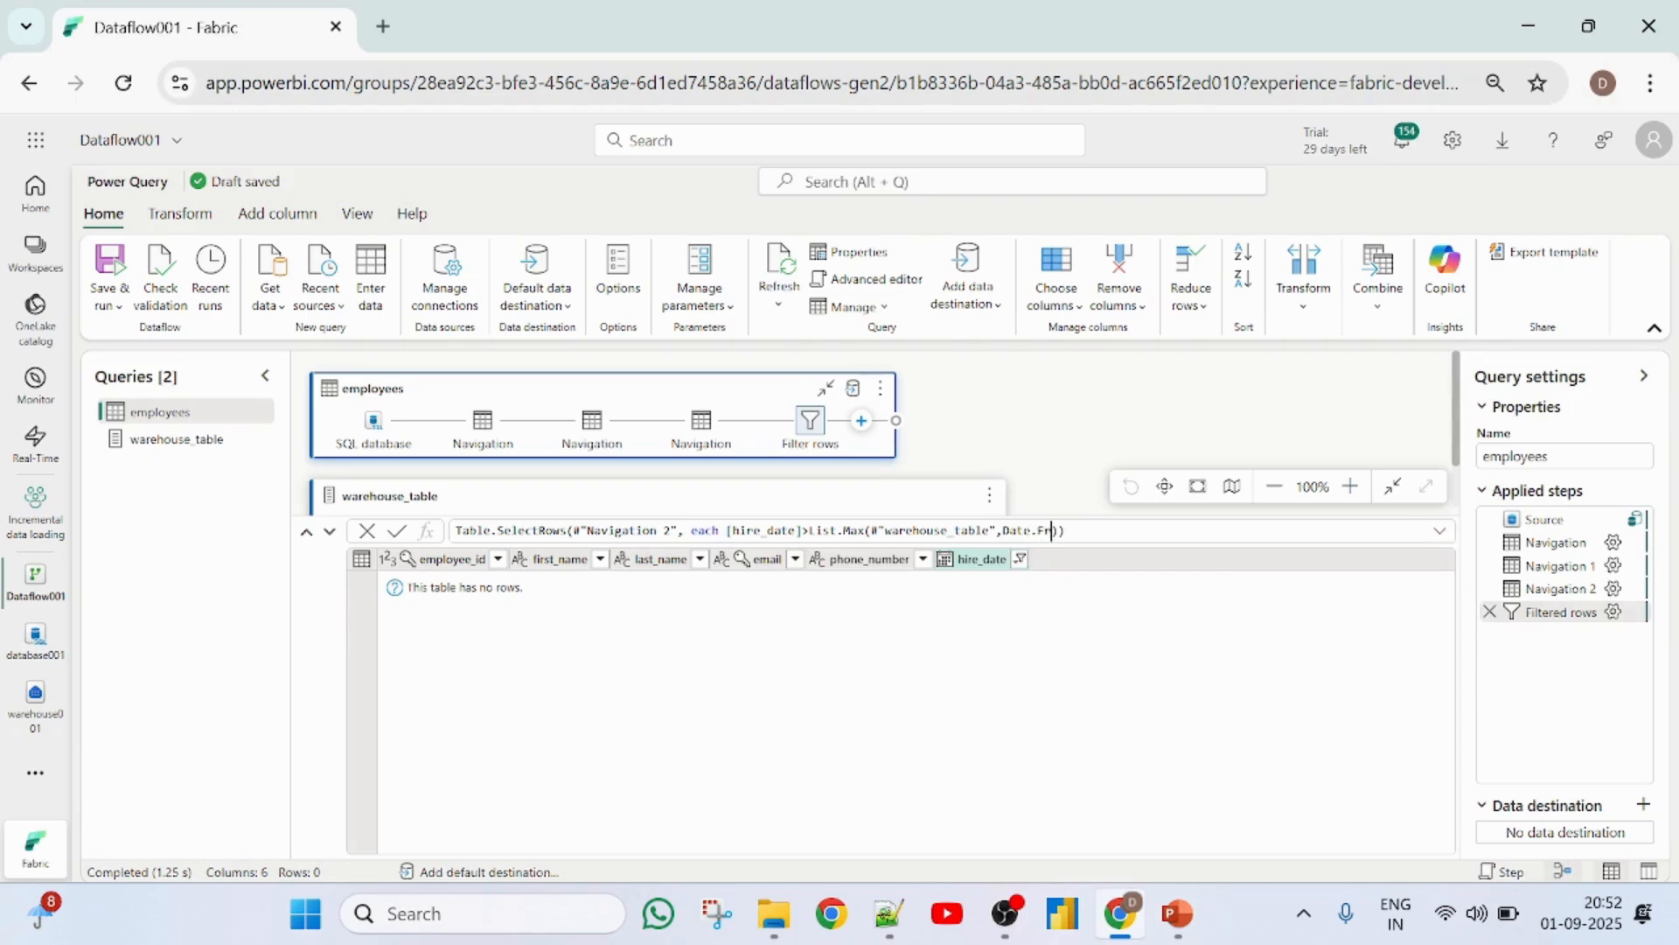
{"action": "type", "text": "om(\"1900-01-01"}
{"action": "key", "text": "Return"}
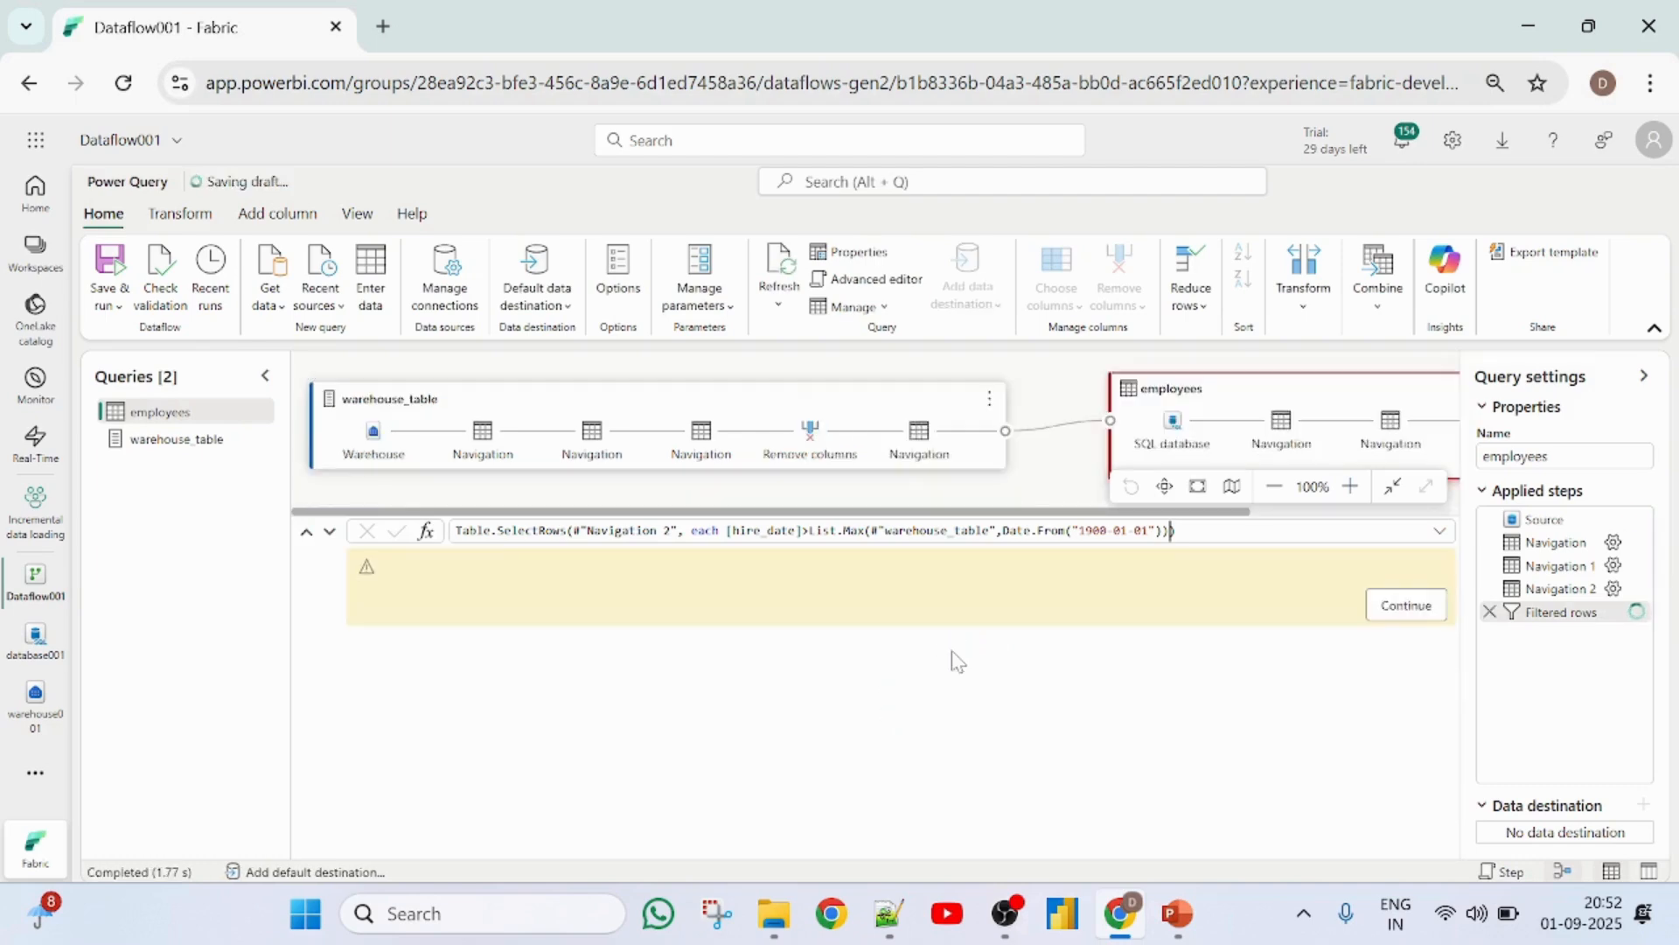
- Ignore the privacy level checks for this document and save the setting
{"action": "left_click", "coordinate": [1408, 612]}
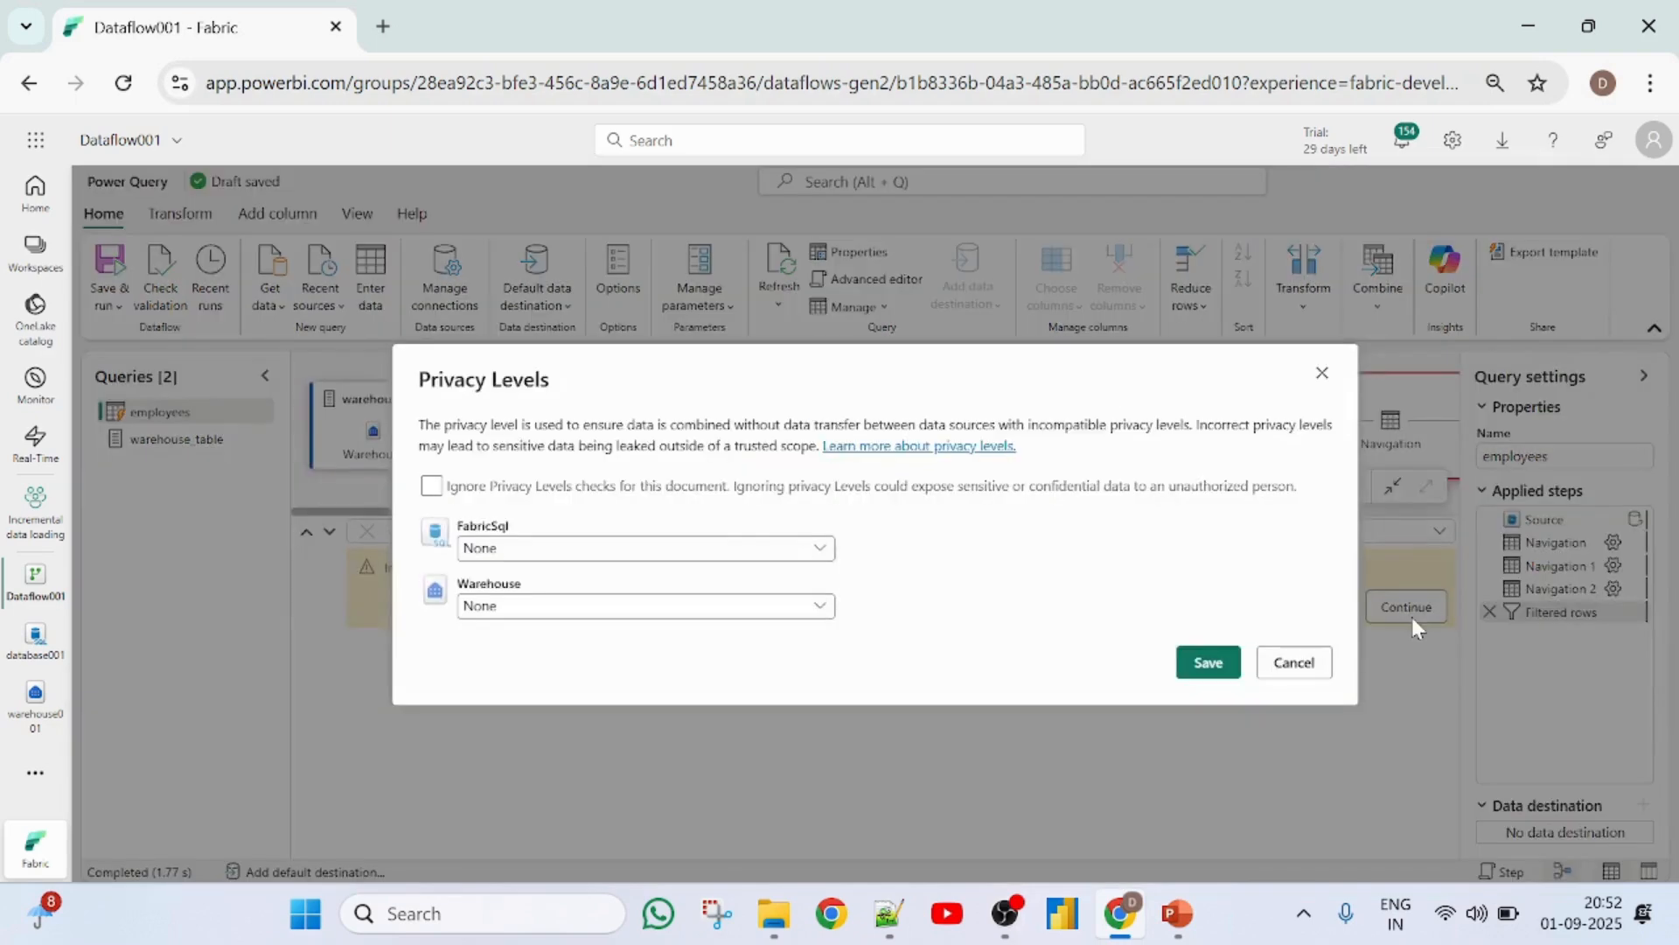
{"action": "left_click", "coordinate": [432, 486]}
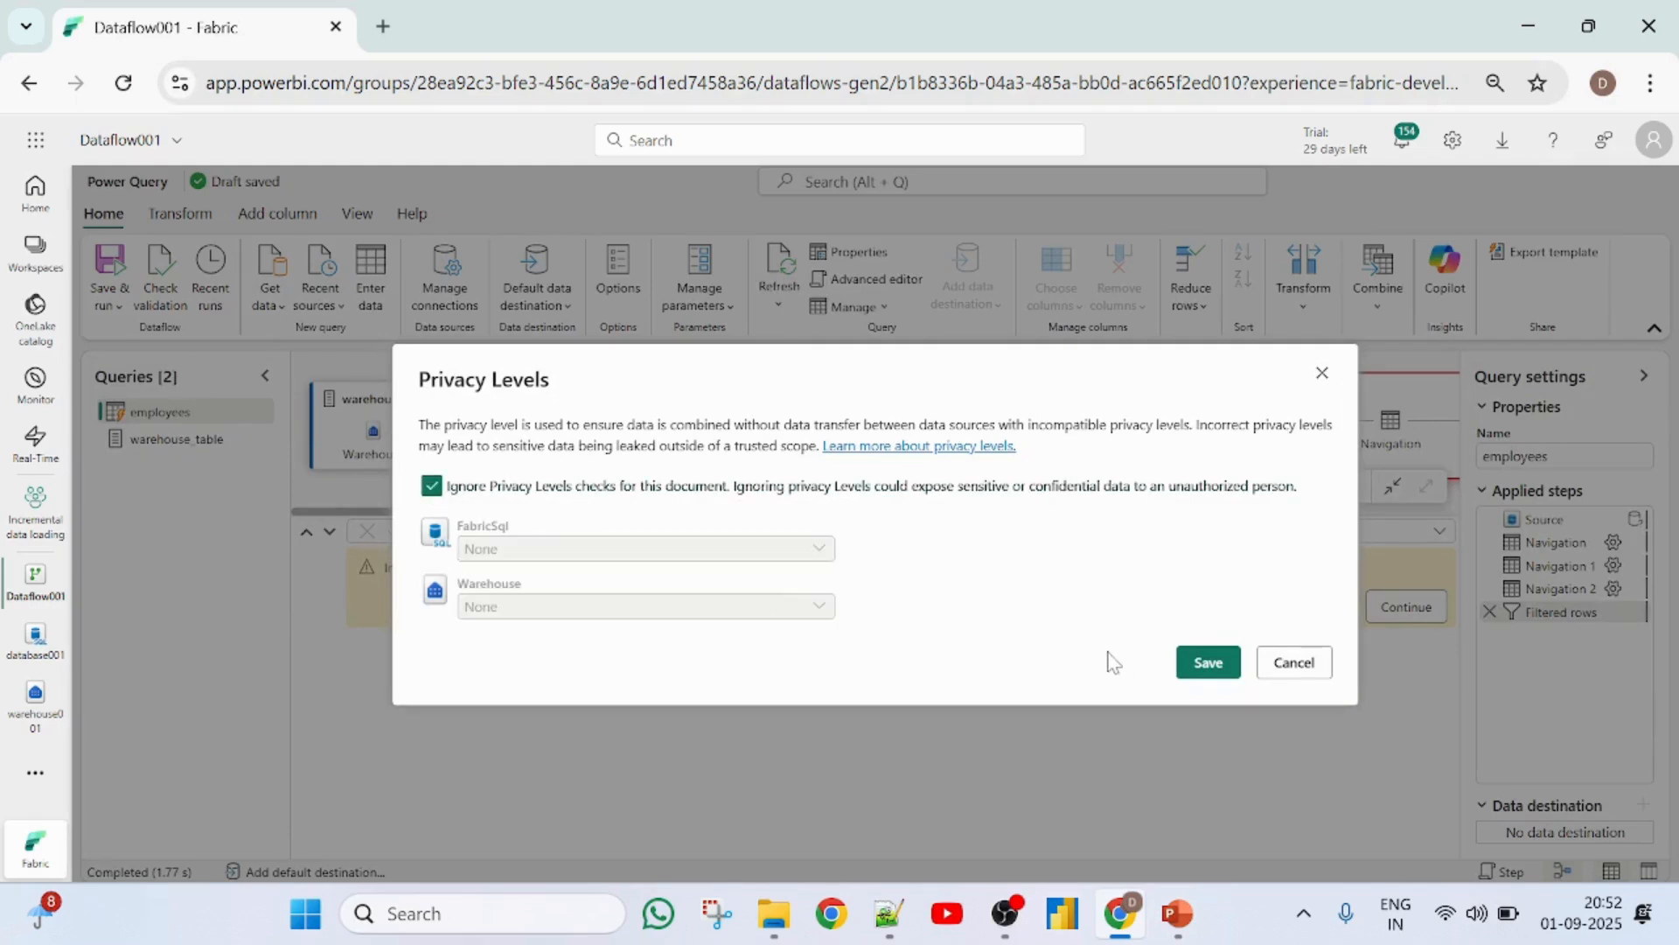
{"action": "left_click", "coordinate": [1208, 664]}
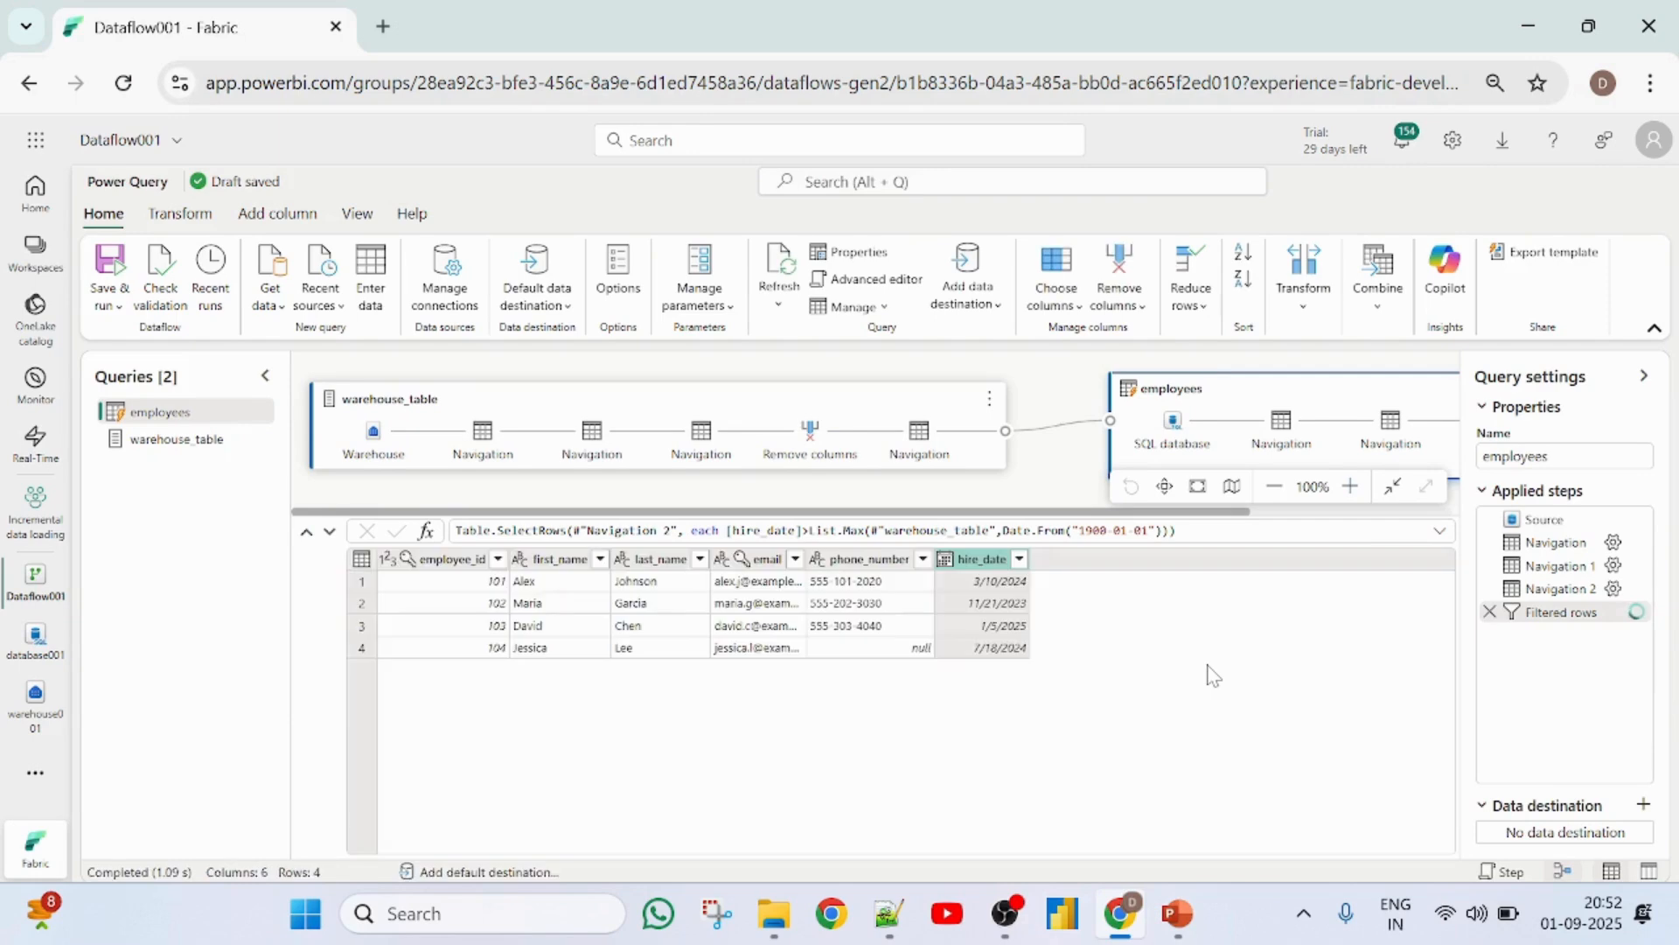
- Disable staging for the warehouse_table query
{"action": "right_click", "coordinate": [162, 444]}
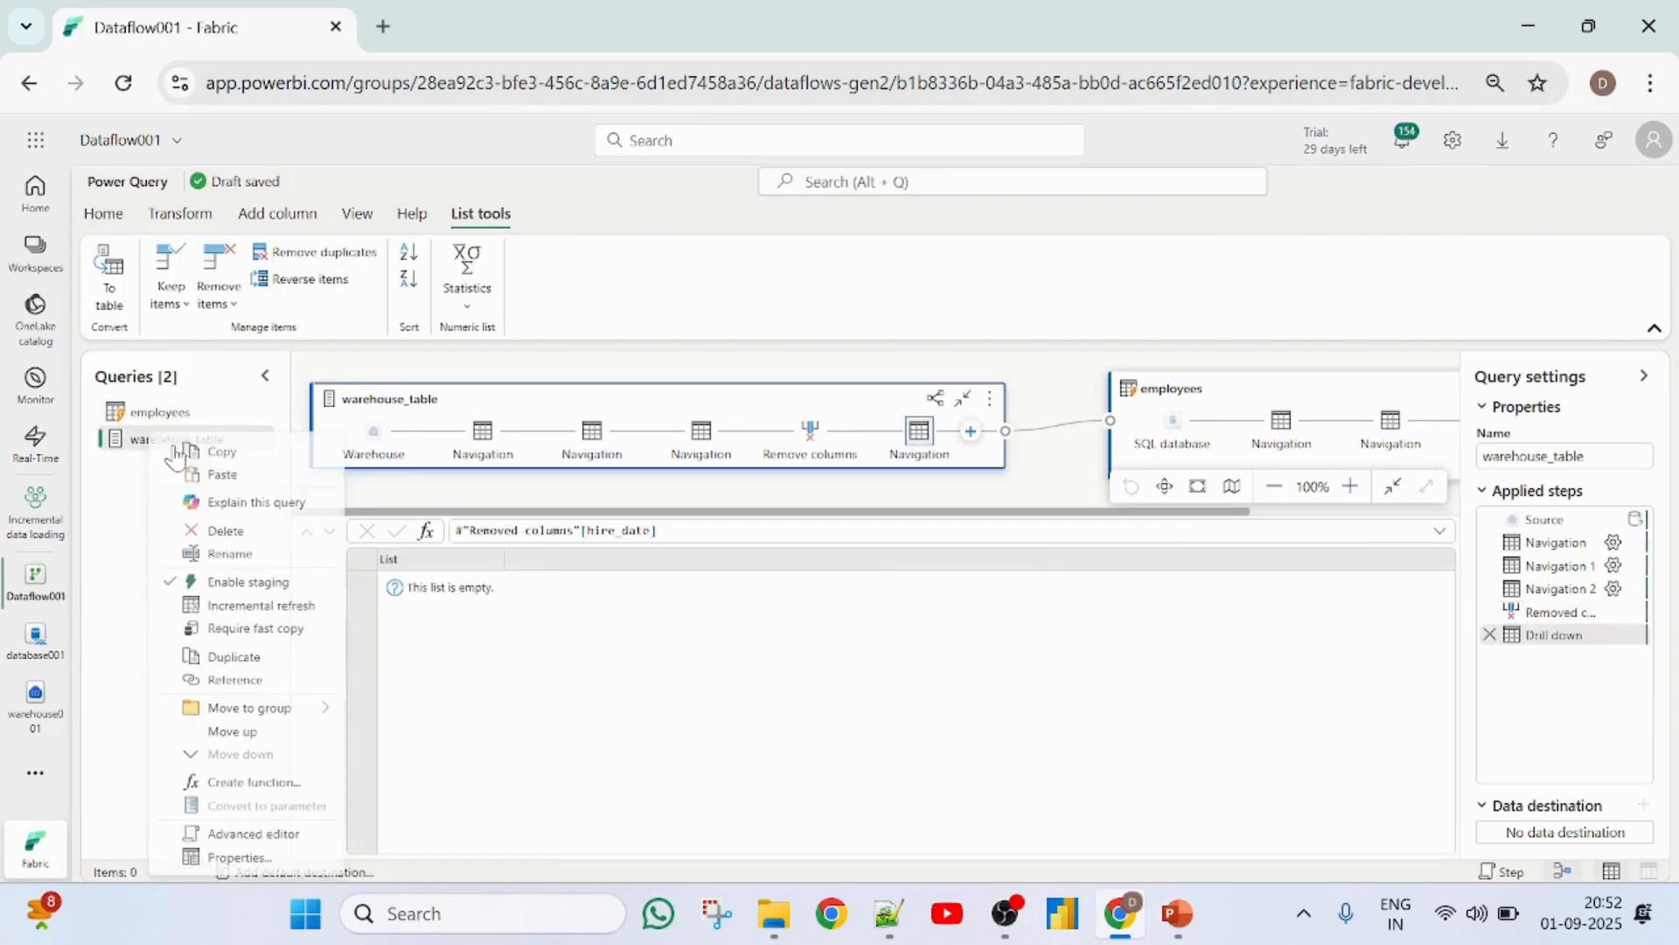
{"action": "left_click", "coordinate": [242, 583]}
- Give the employees query a Warehouse data destination targeting the existing employees table in warehouse001
{"action": "left_click", "coordinate": [157, 415]}
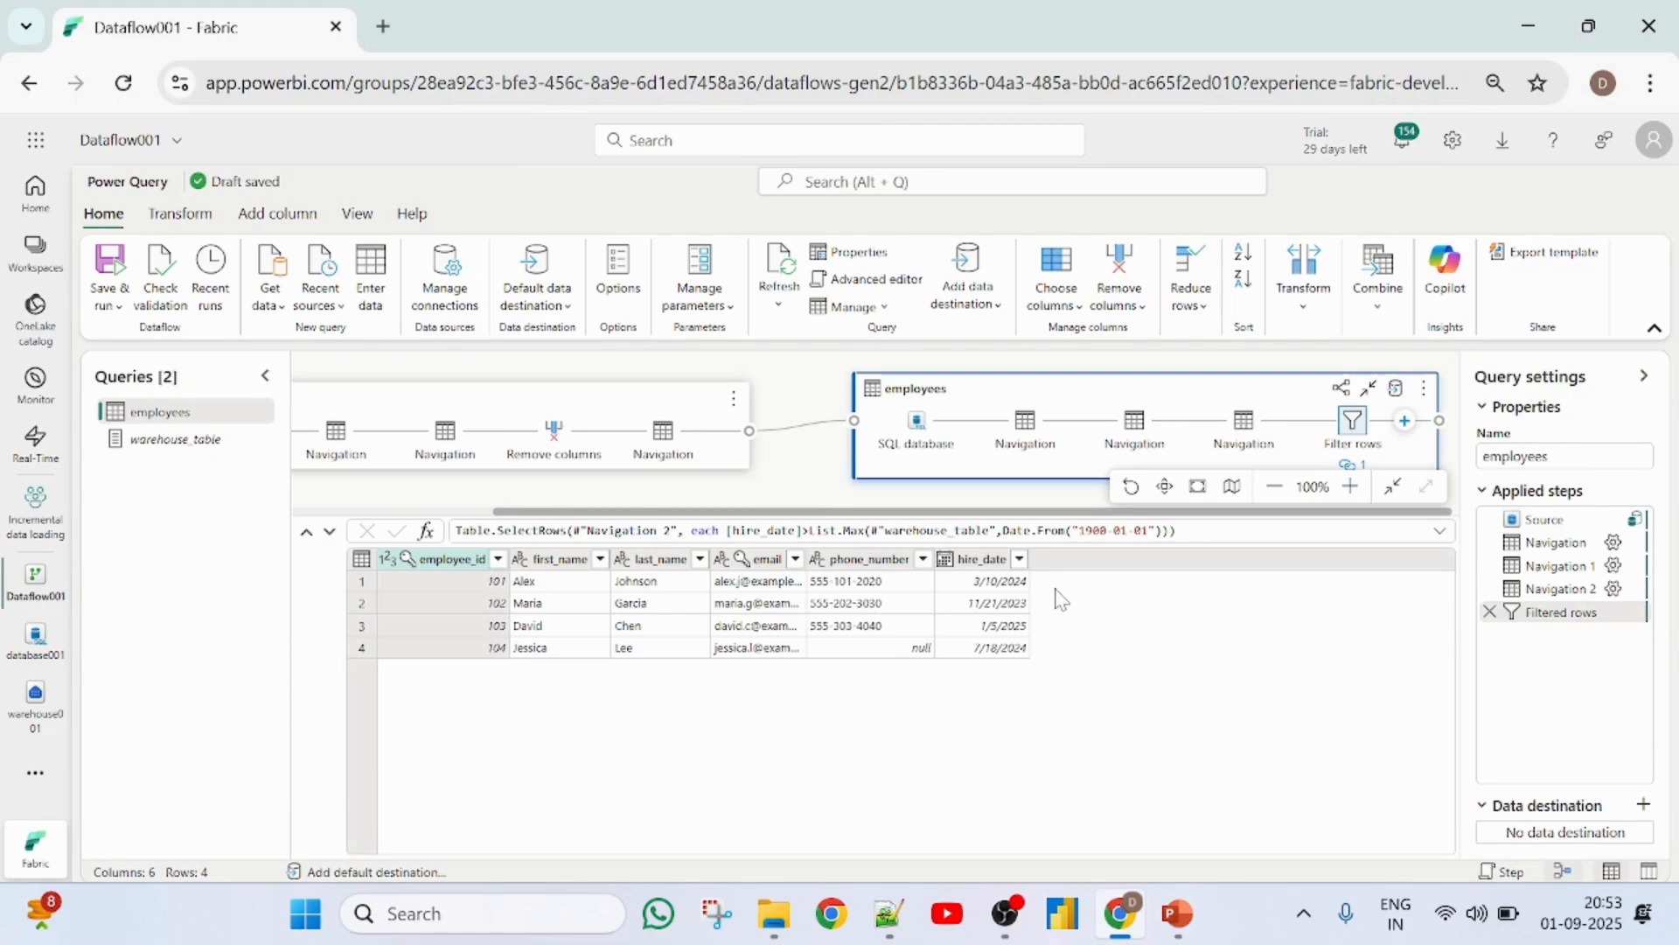
{"action": "left_click", "coordinate": [1644, 804]}
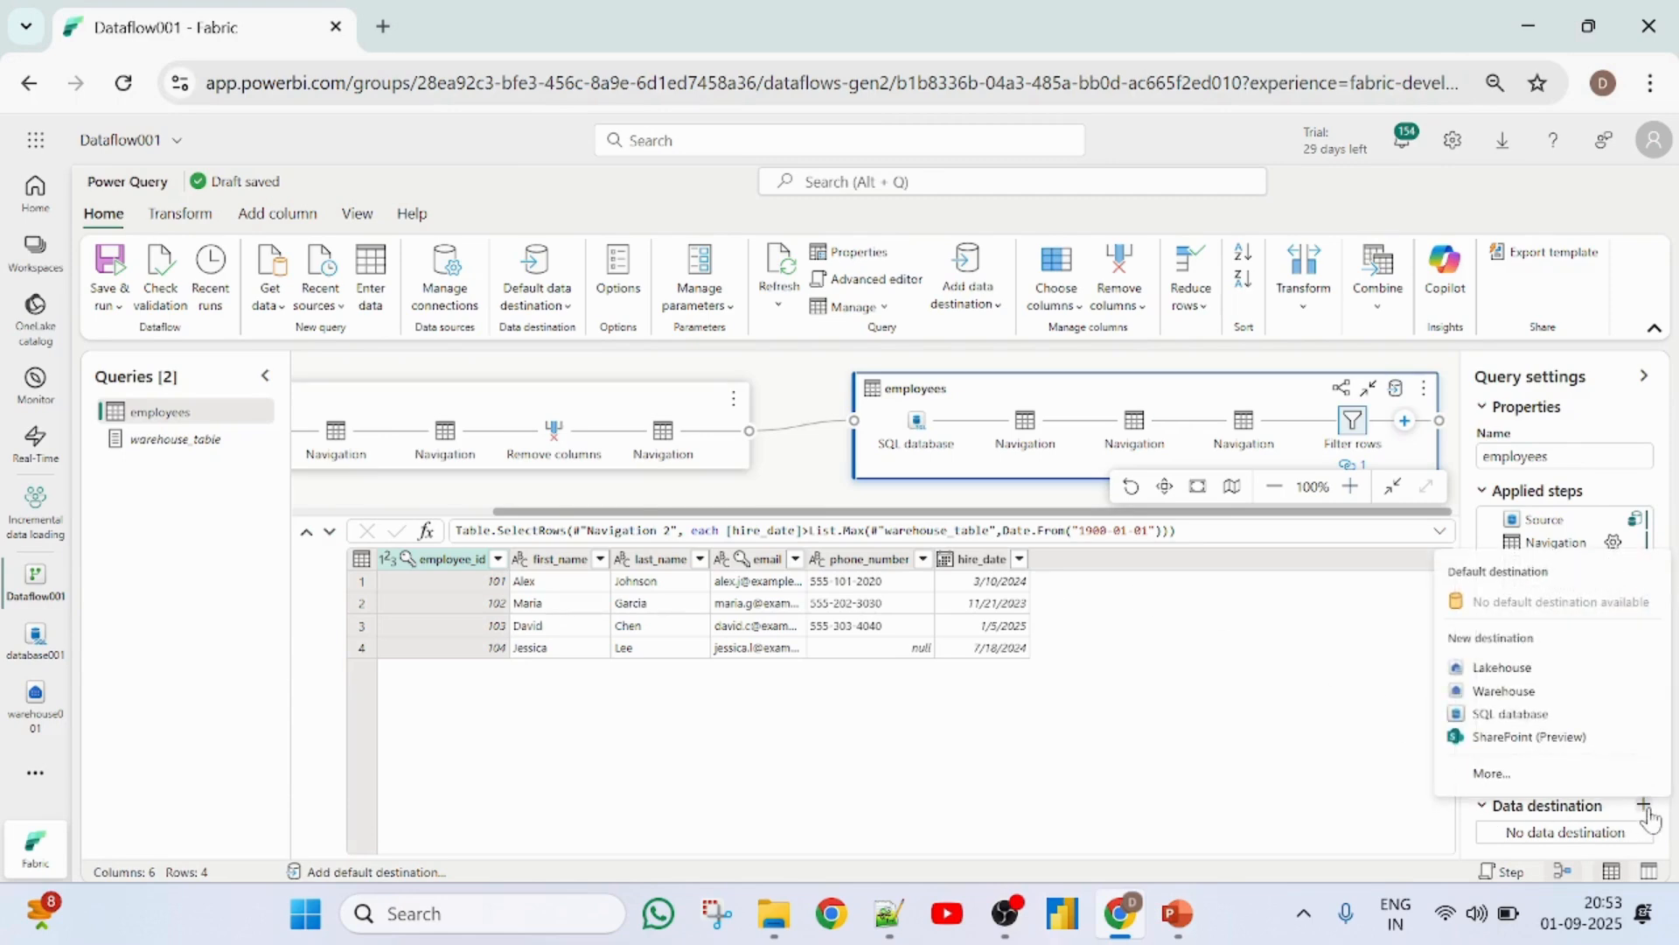
{"action": "left_click", "coordinate": [1524, 691]}
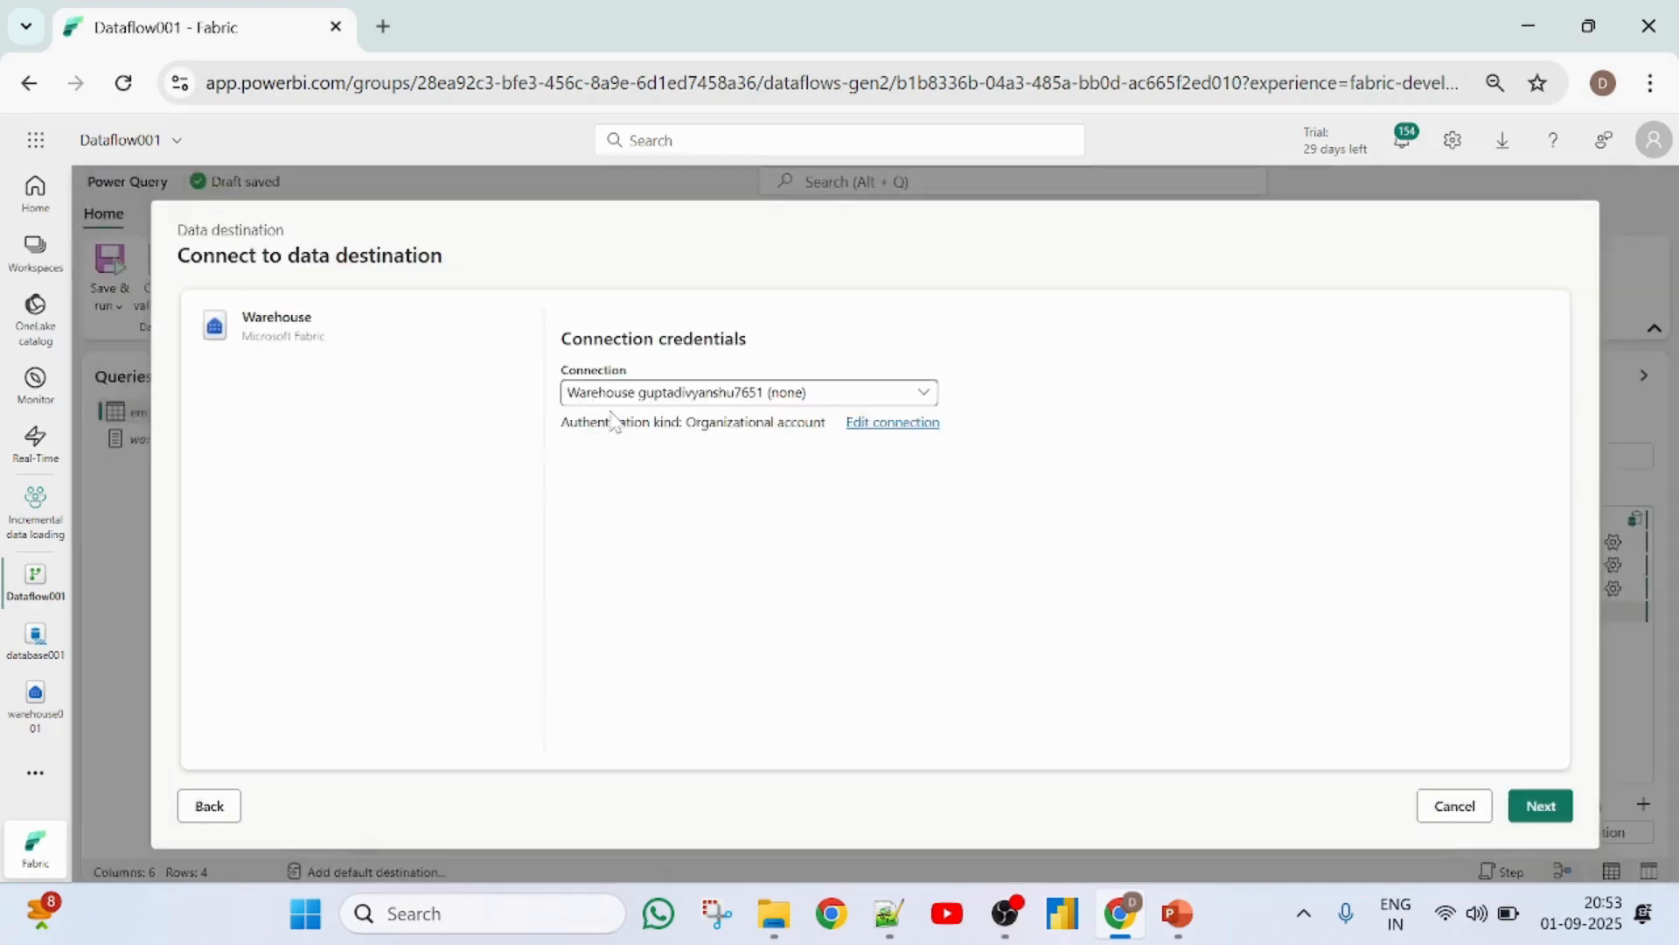
{"action": "left_click", "coordinate": [1542, 809]}
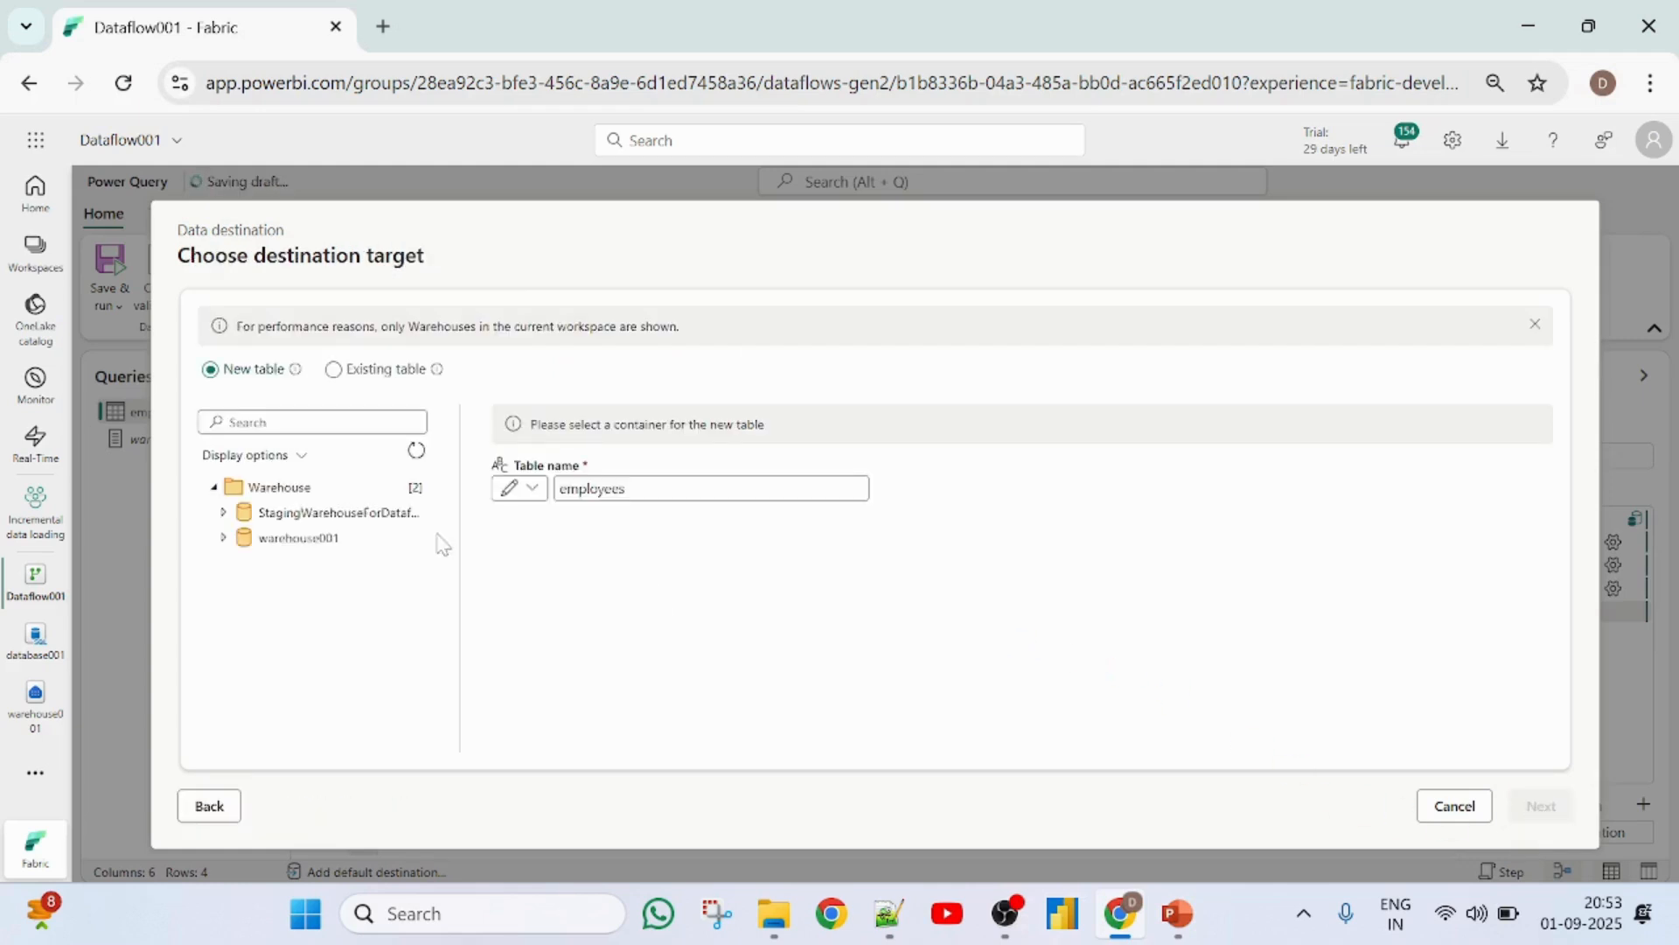
{"action": "left_click", "coordinate": [333, 370]}
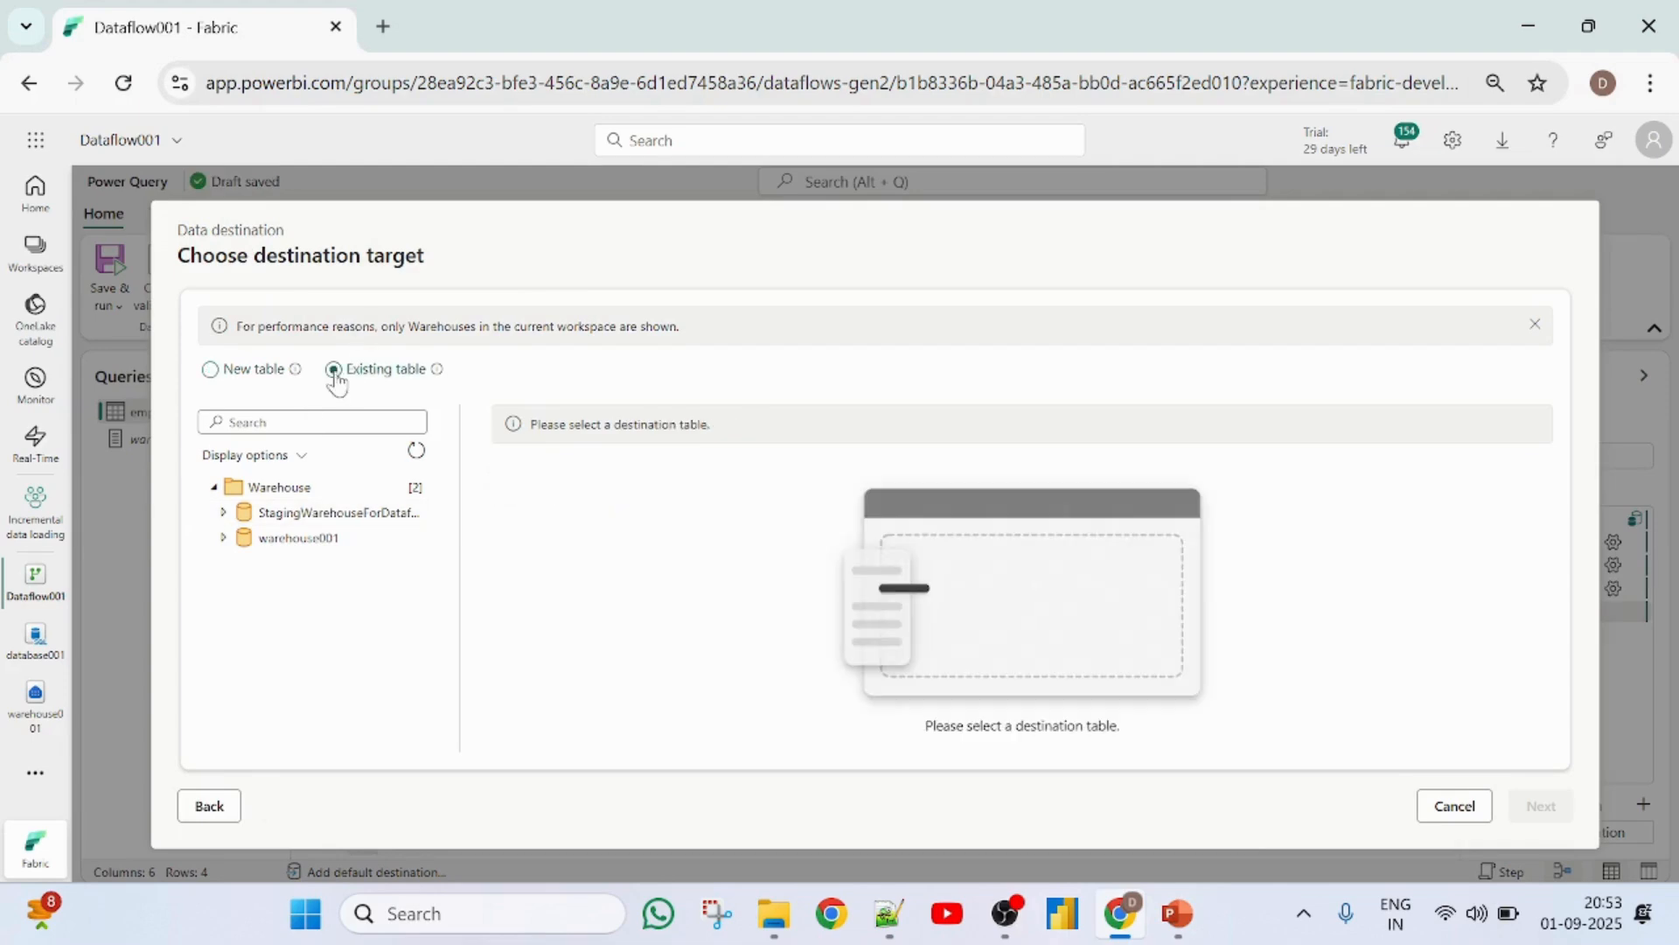
{"action": "left_click", "coordinate": [223, 538]}
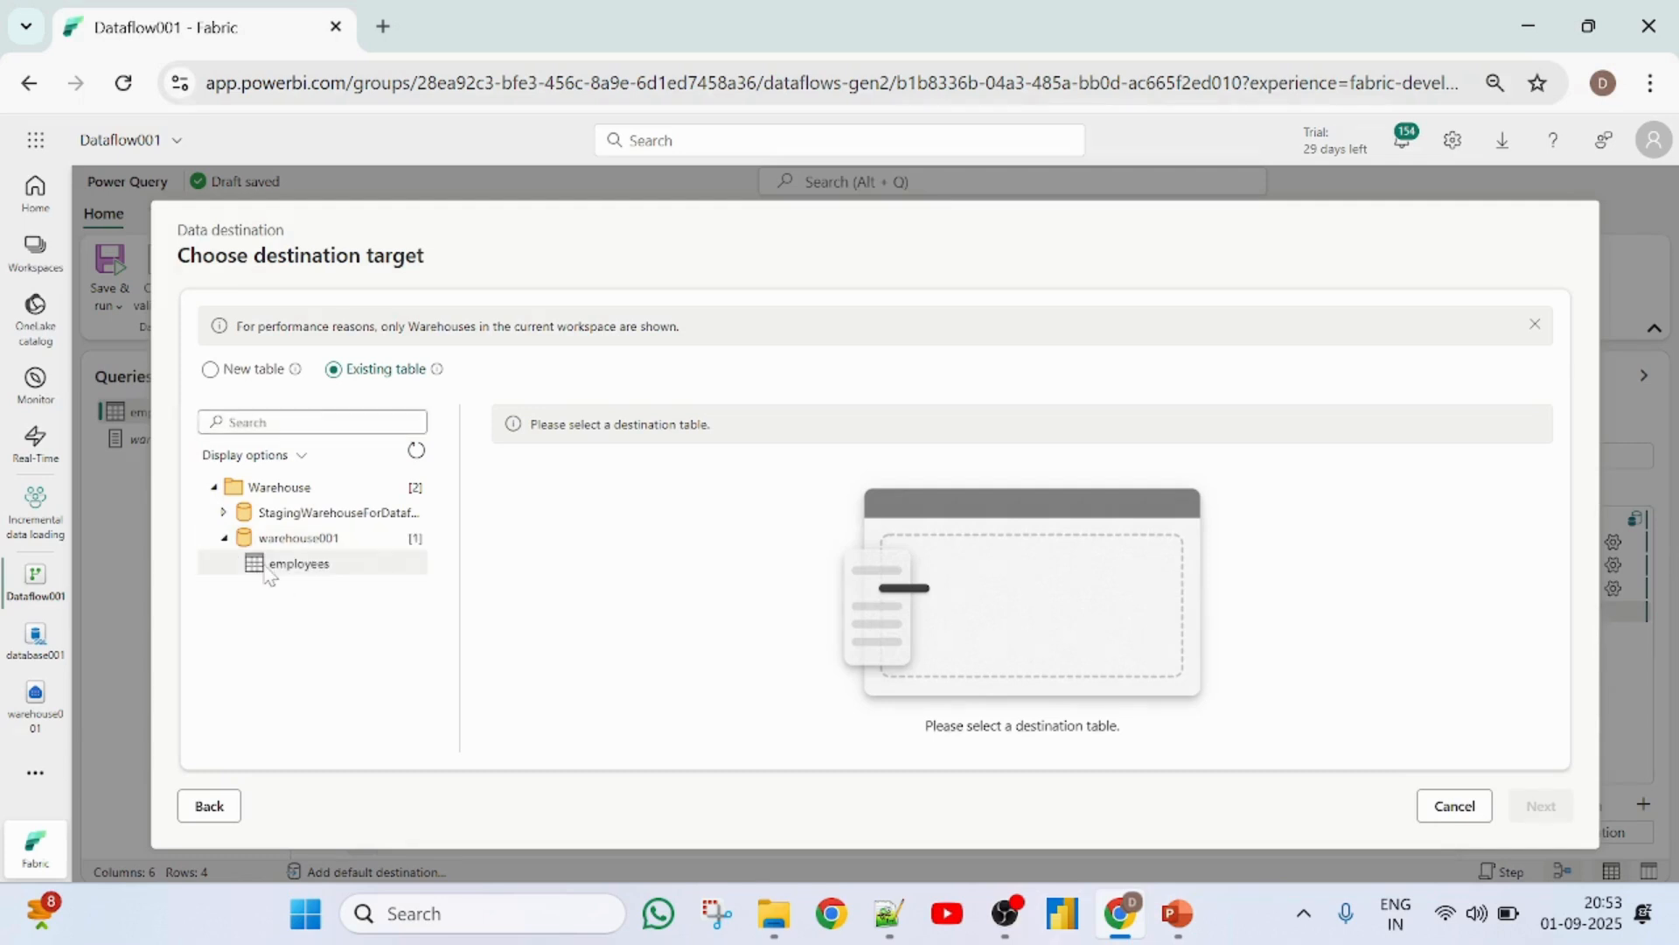
{"action": "left_click", "coordinate": [267, 567]}
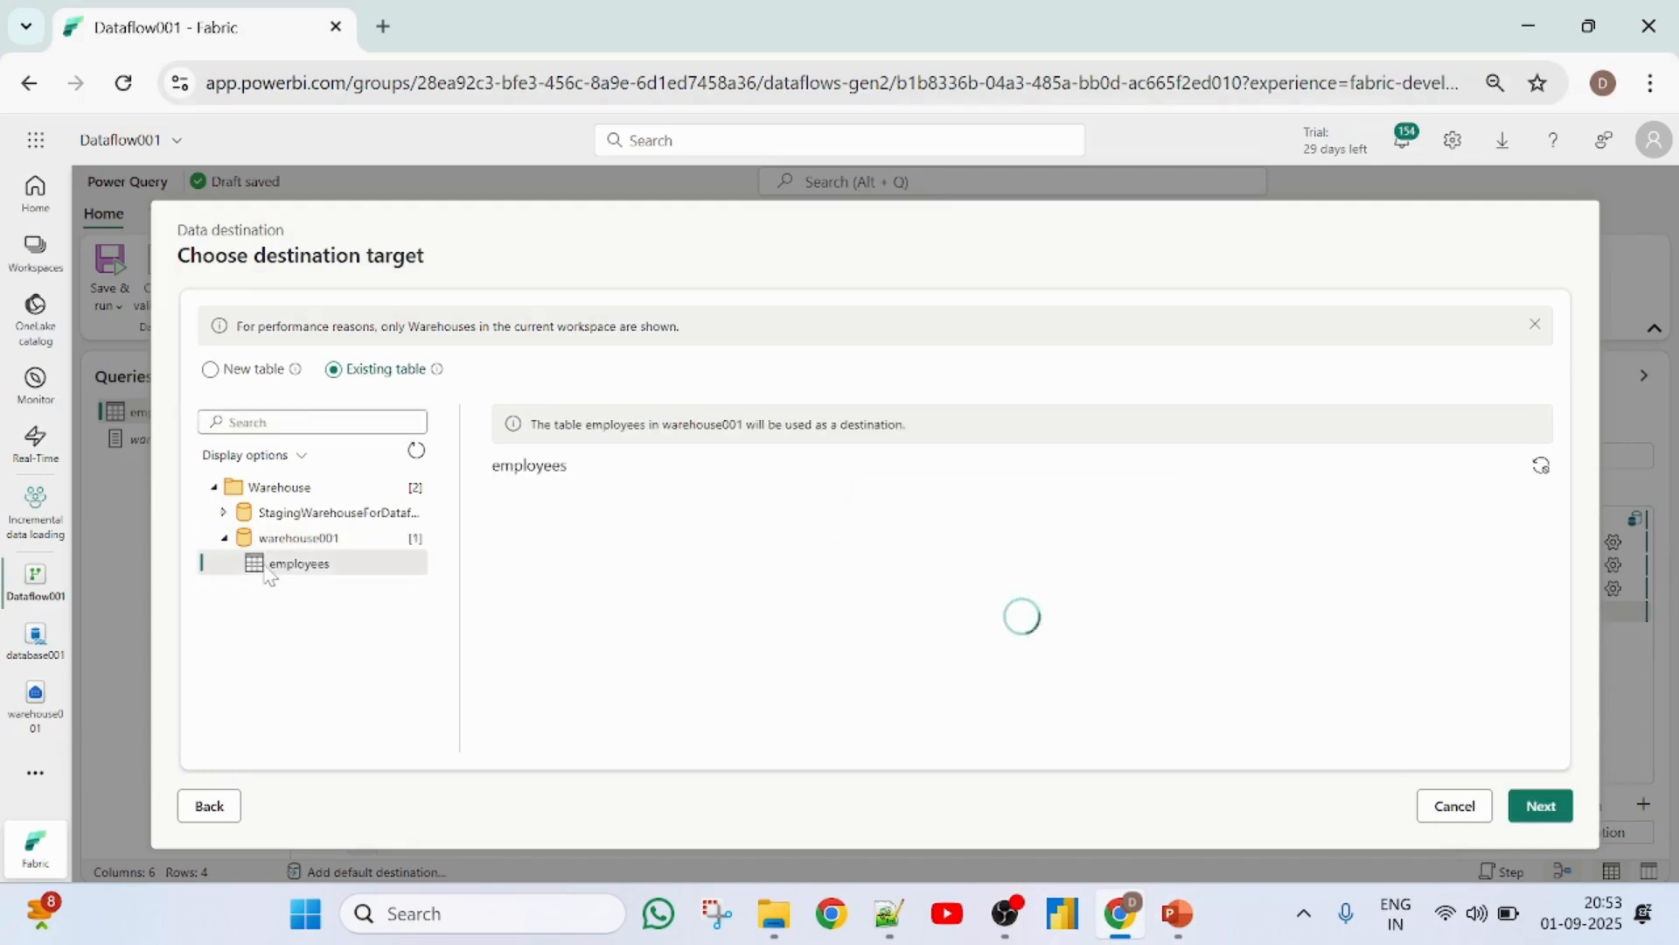
- Set the destination's update method to Append and save the destination settings
{"action": "left_click", "coordinate": [1554, 813]}
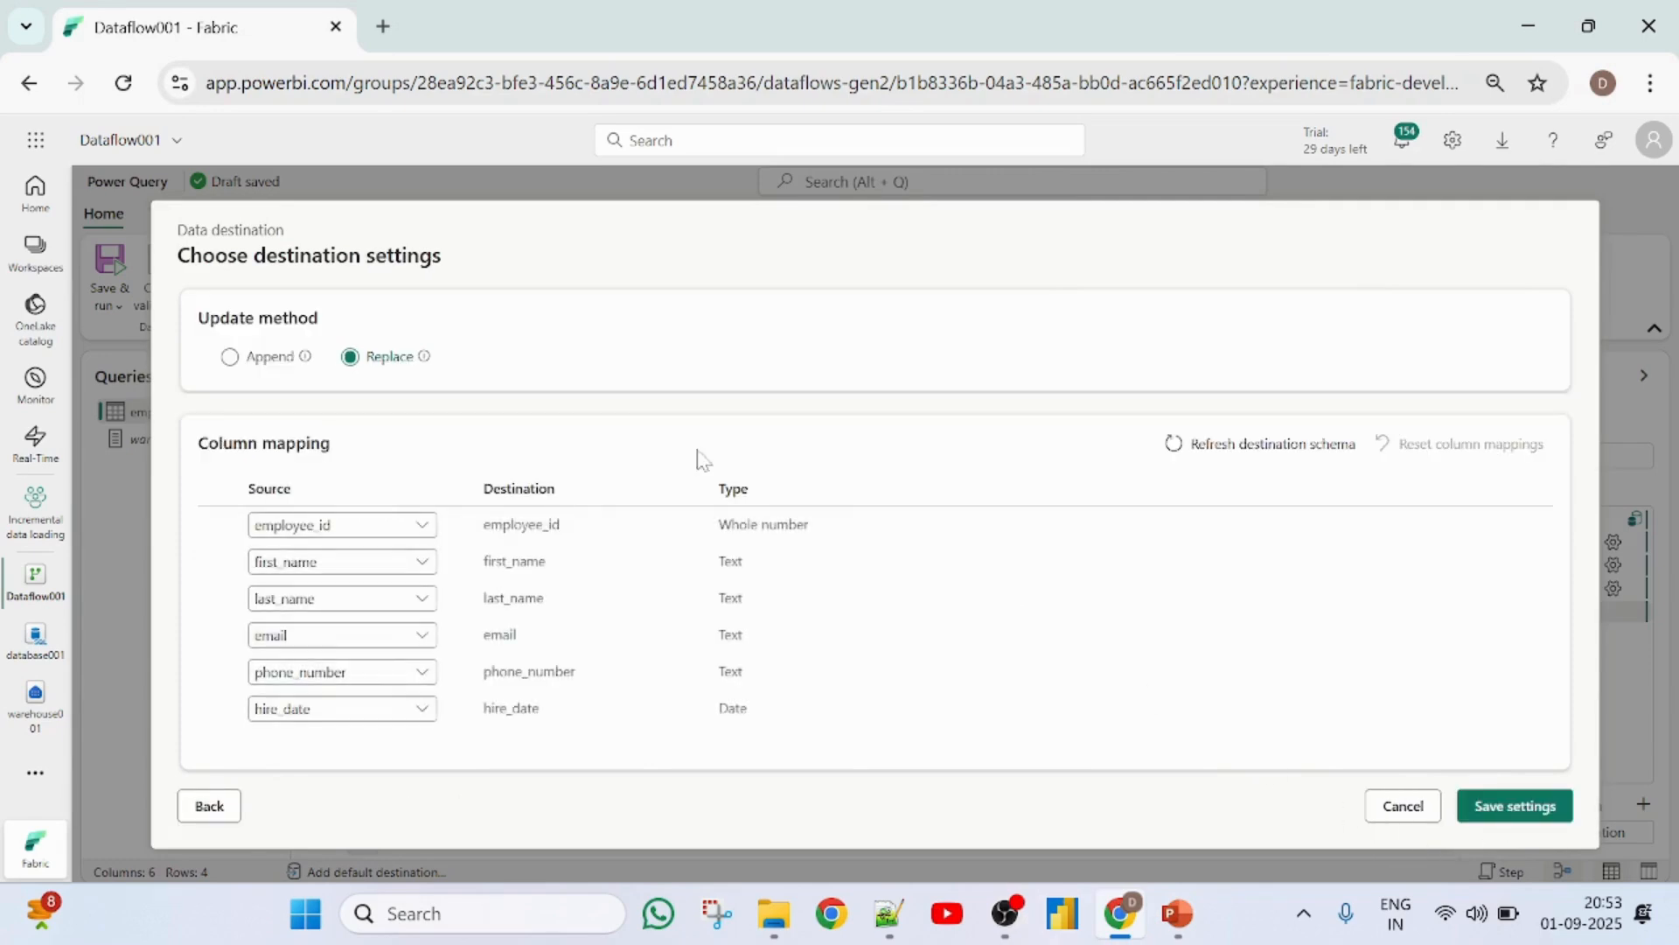
{"action": "left_click", "coordinate": [231, 357]}
{"action": "left_click", "coordinate": [1522, 809]}
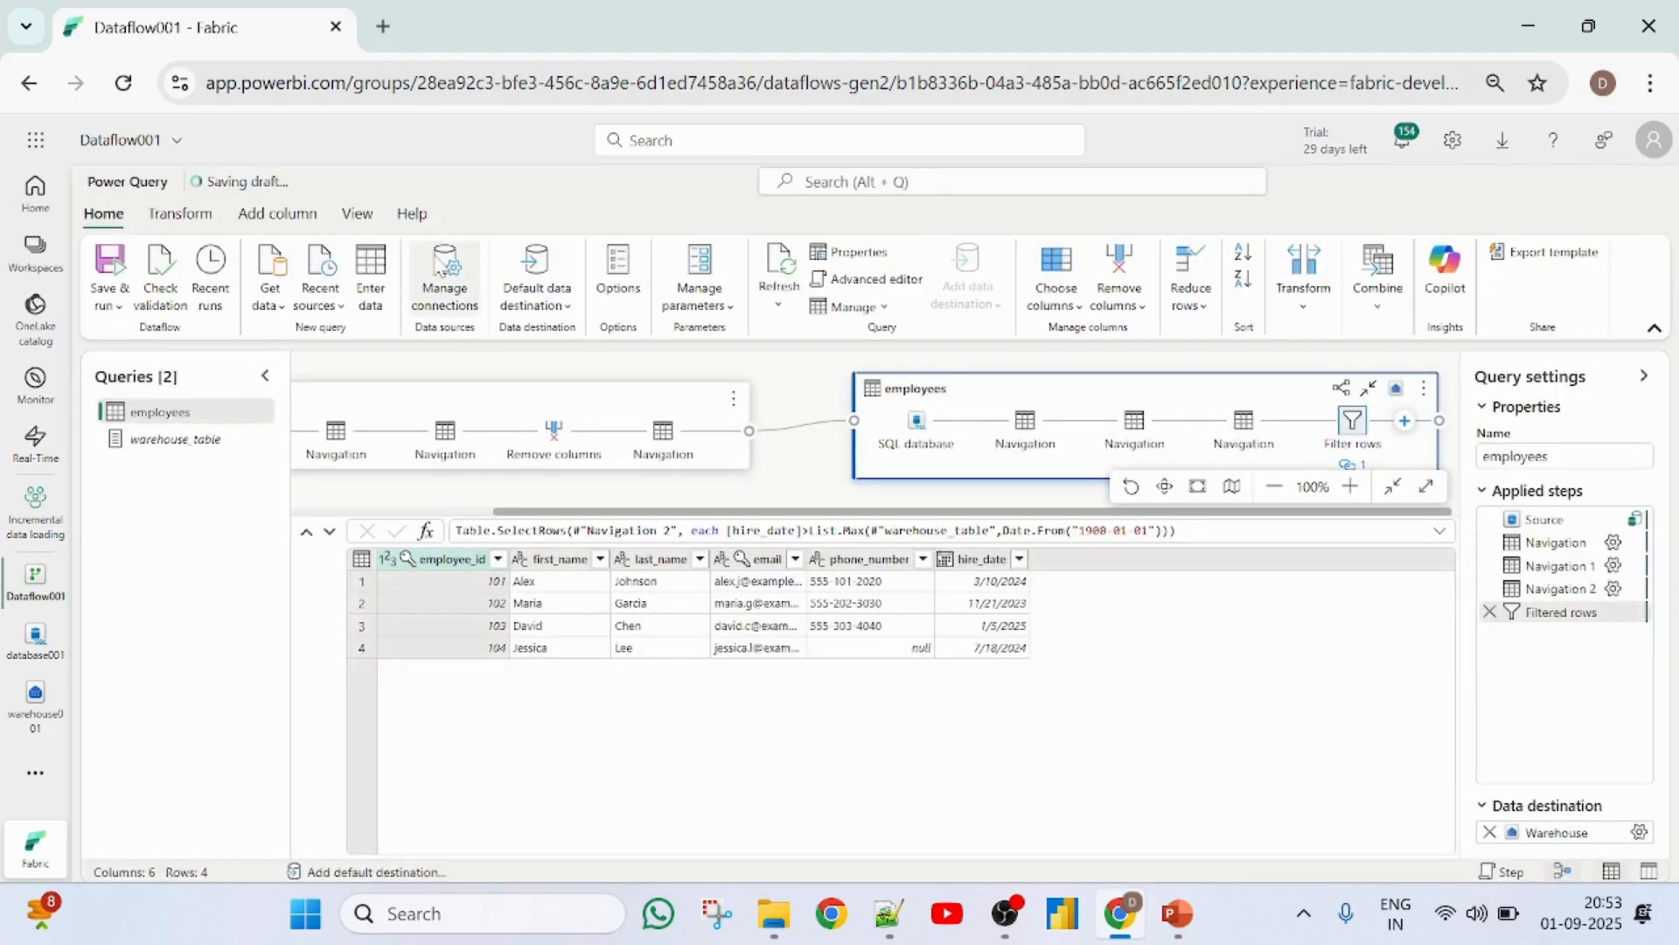
- Save and run Dataflow001 and check the run's status in its recent runs from the Incremental data loading workspace
{"action": "left_click", "coordinate": [109, 297]}
{"action": "left_click", "coordinate": [143, 337]}
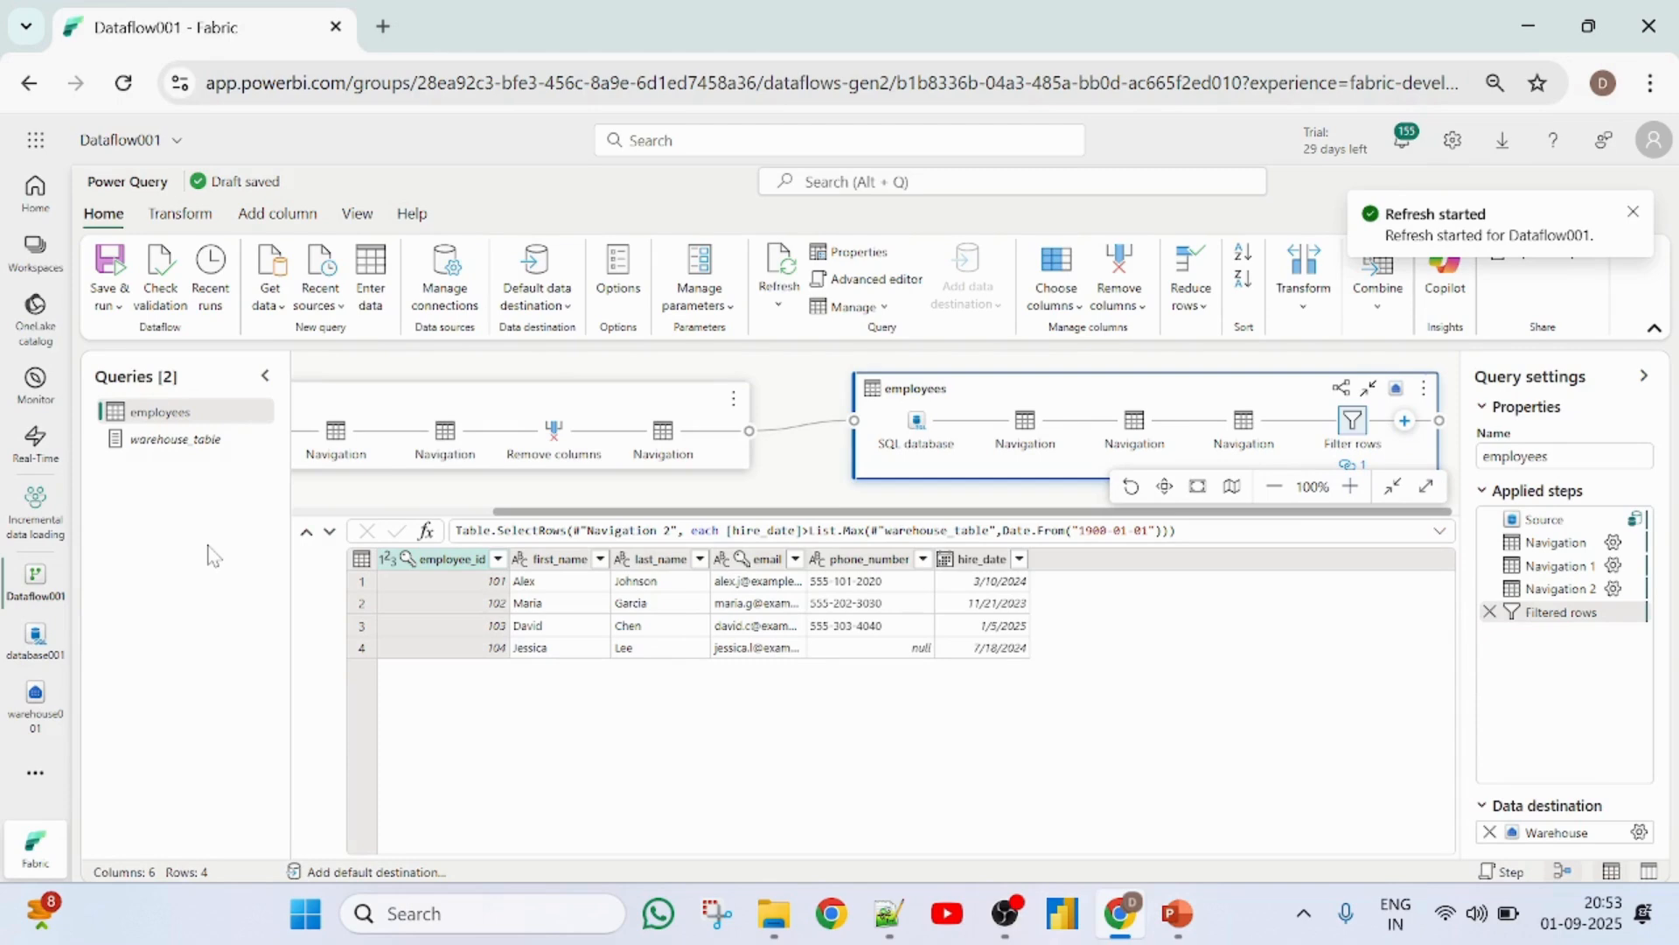
{"action": "left_click", "coordinate": [34, 507]}
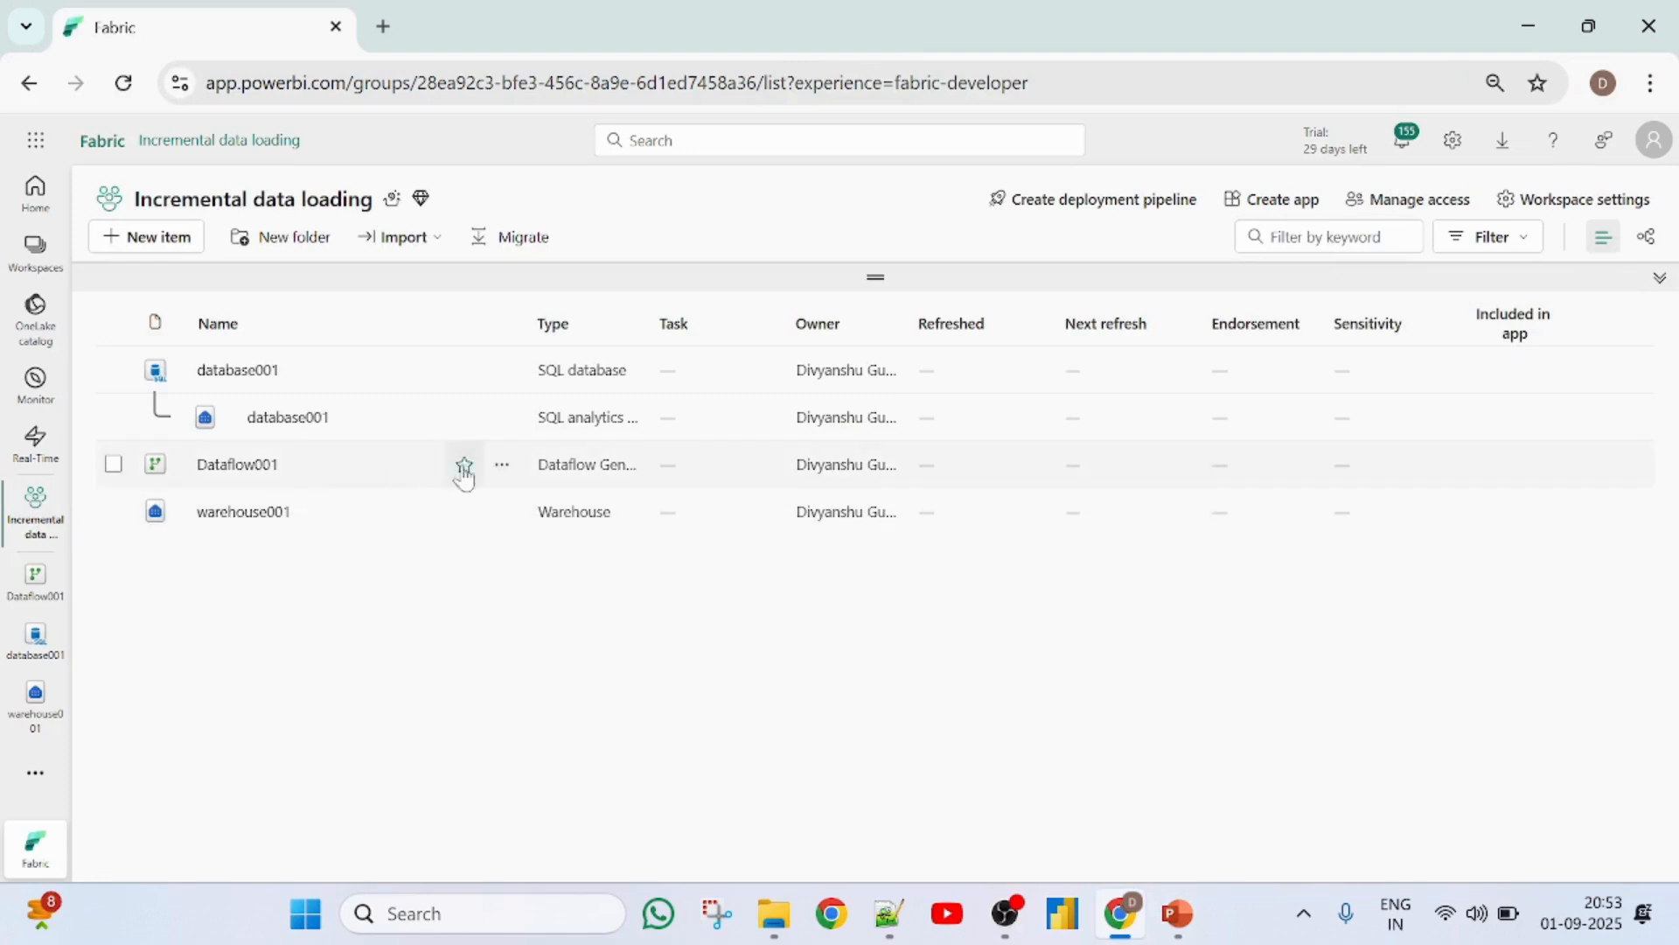
{"action": "left_click", "coordinate": [503, 466]}
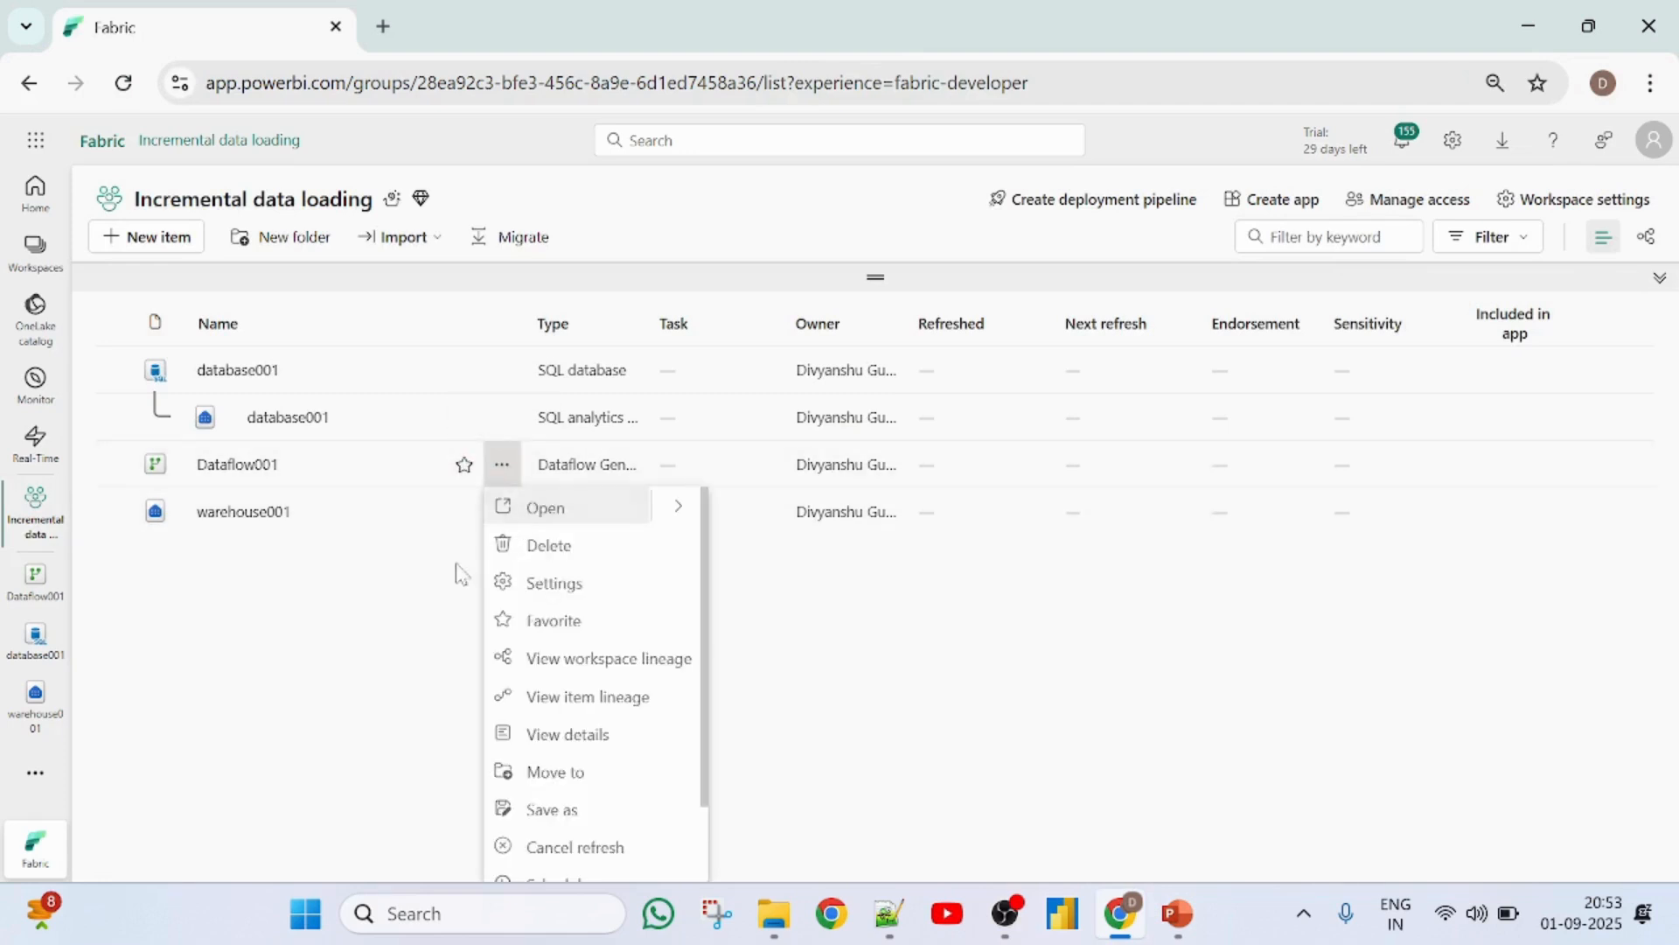
{"action": "scroll", "coordinate": [600, 785], "scroll_direction": "down", "scroll_amount": 1}
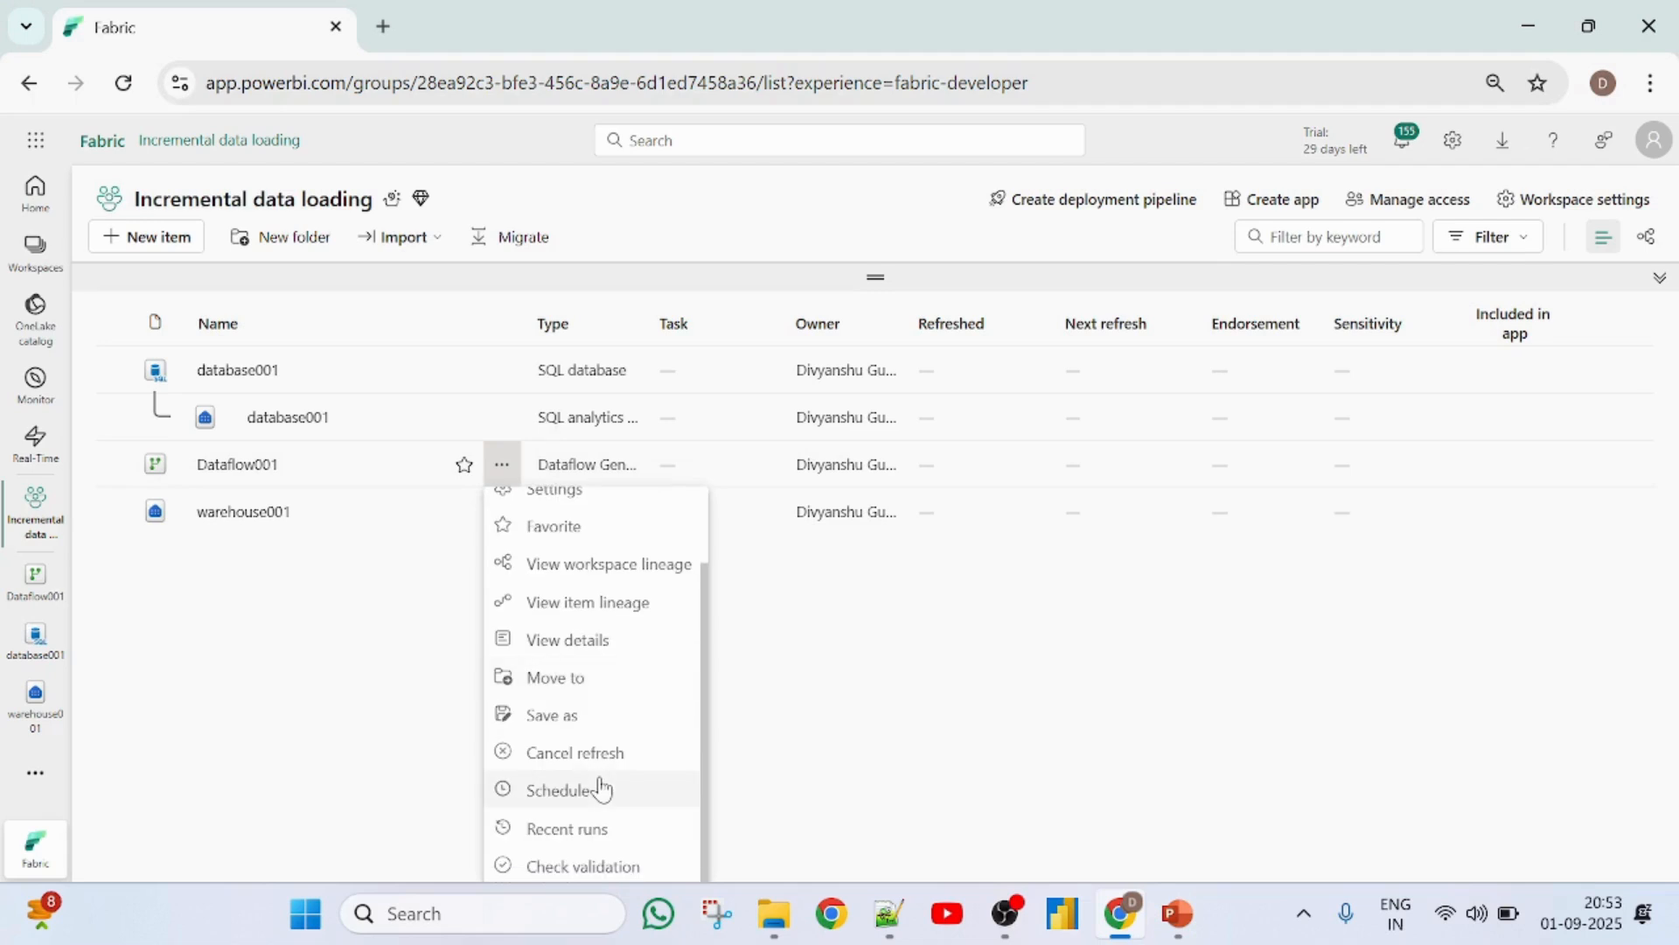
{"action": "left_click", "coordinate": [600, 831]}
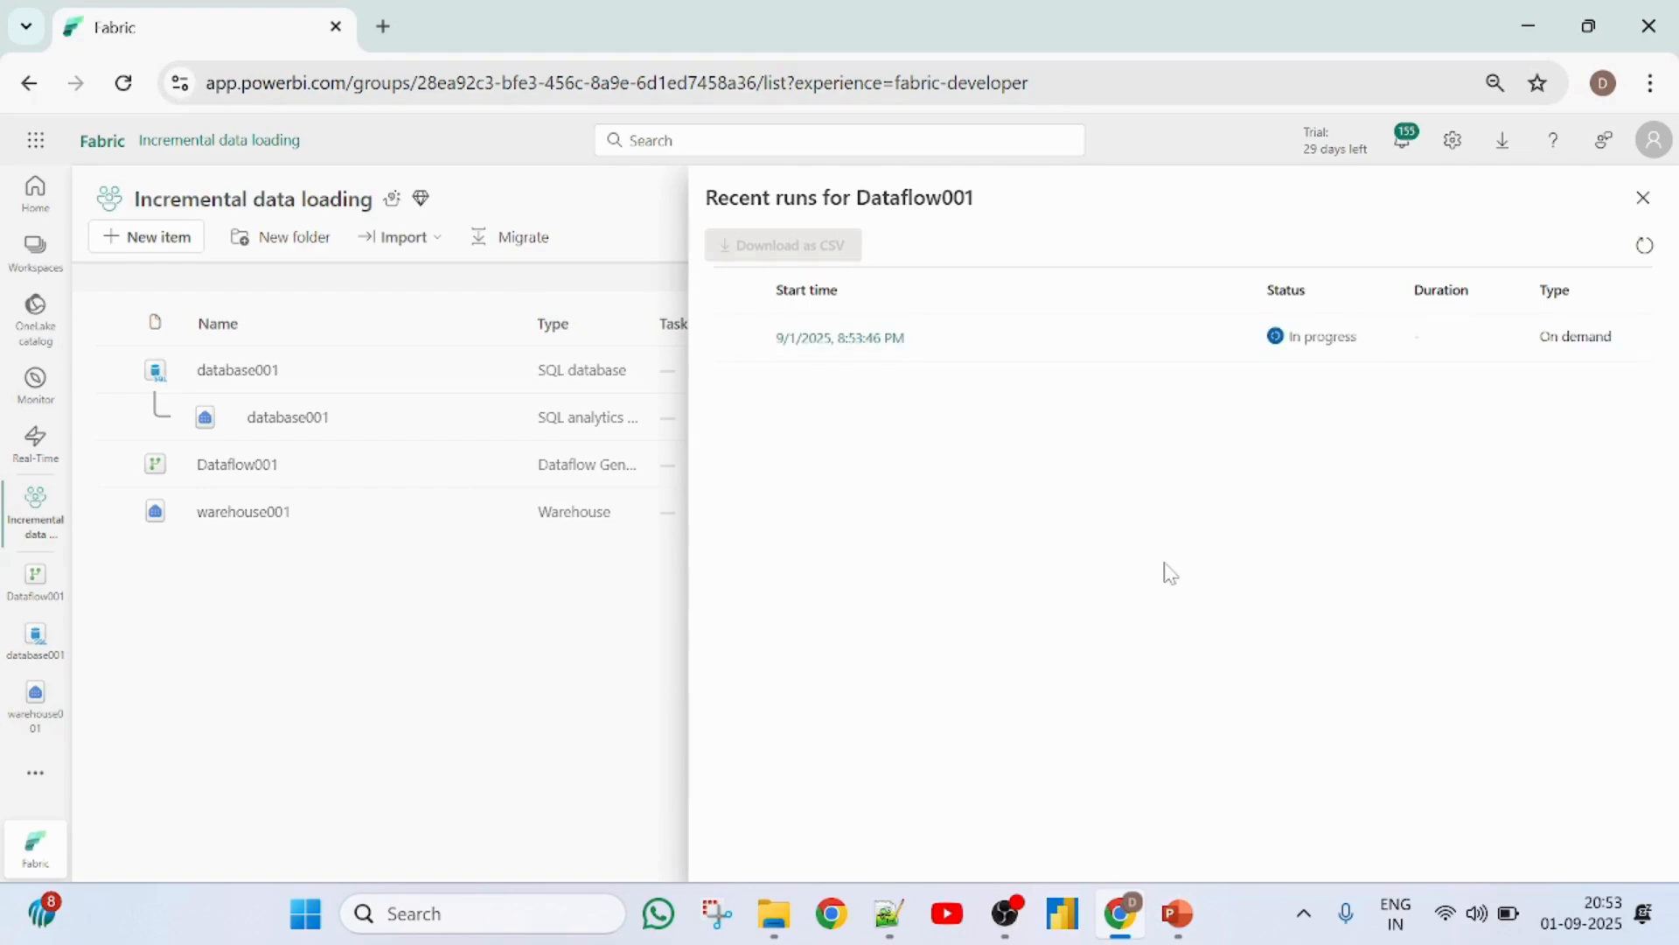
{"action": "left_click", "coordinate": [1644, 251]}
{"action": "left_click", "coordinate": [1648, 250]}
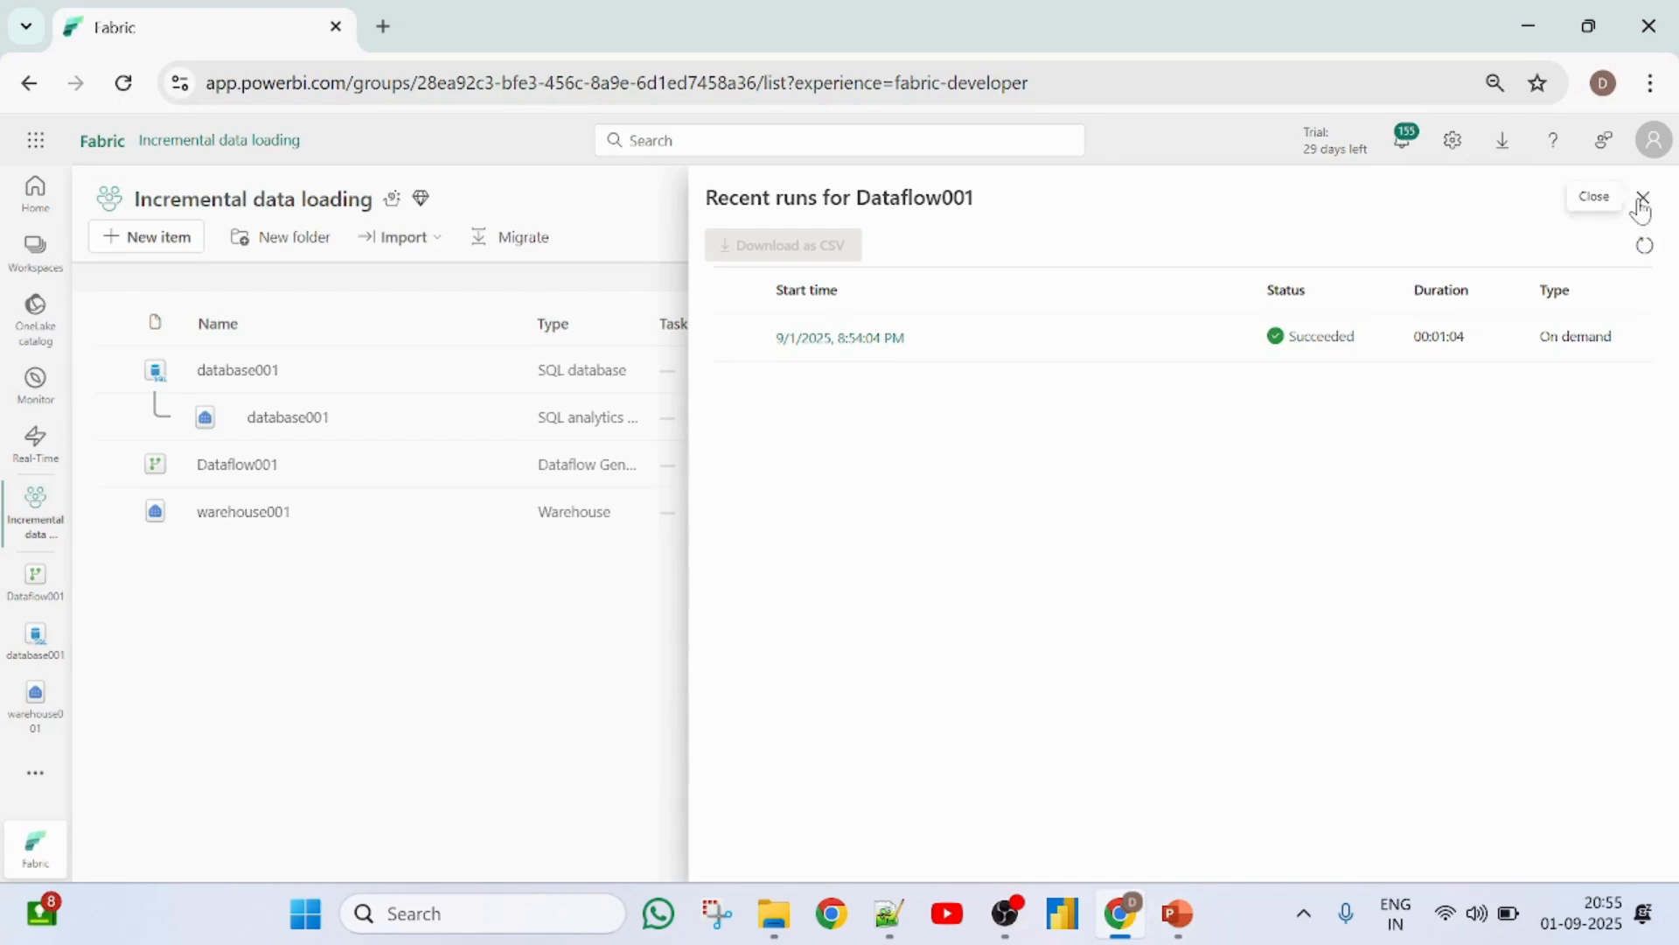
{"action": "left_click", "coordinate": [1643, 198]}
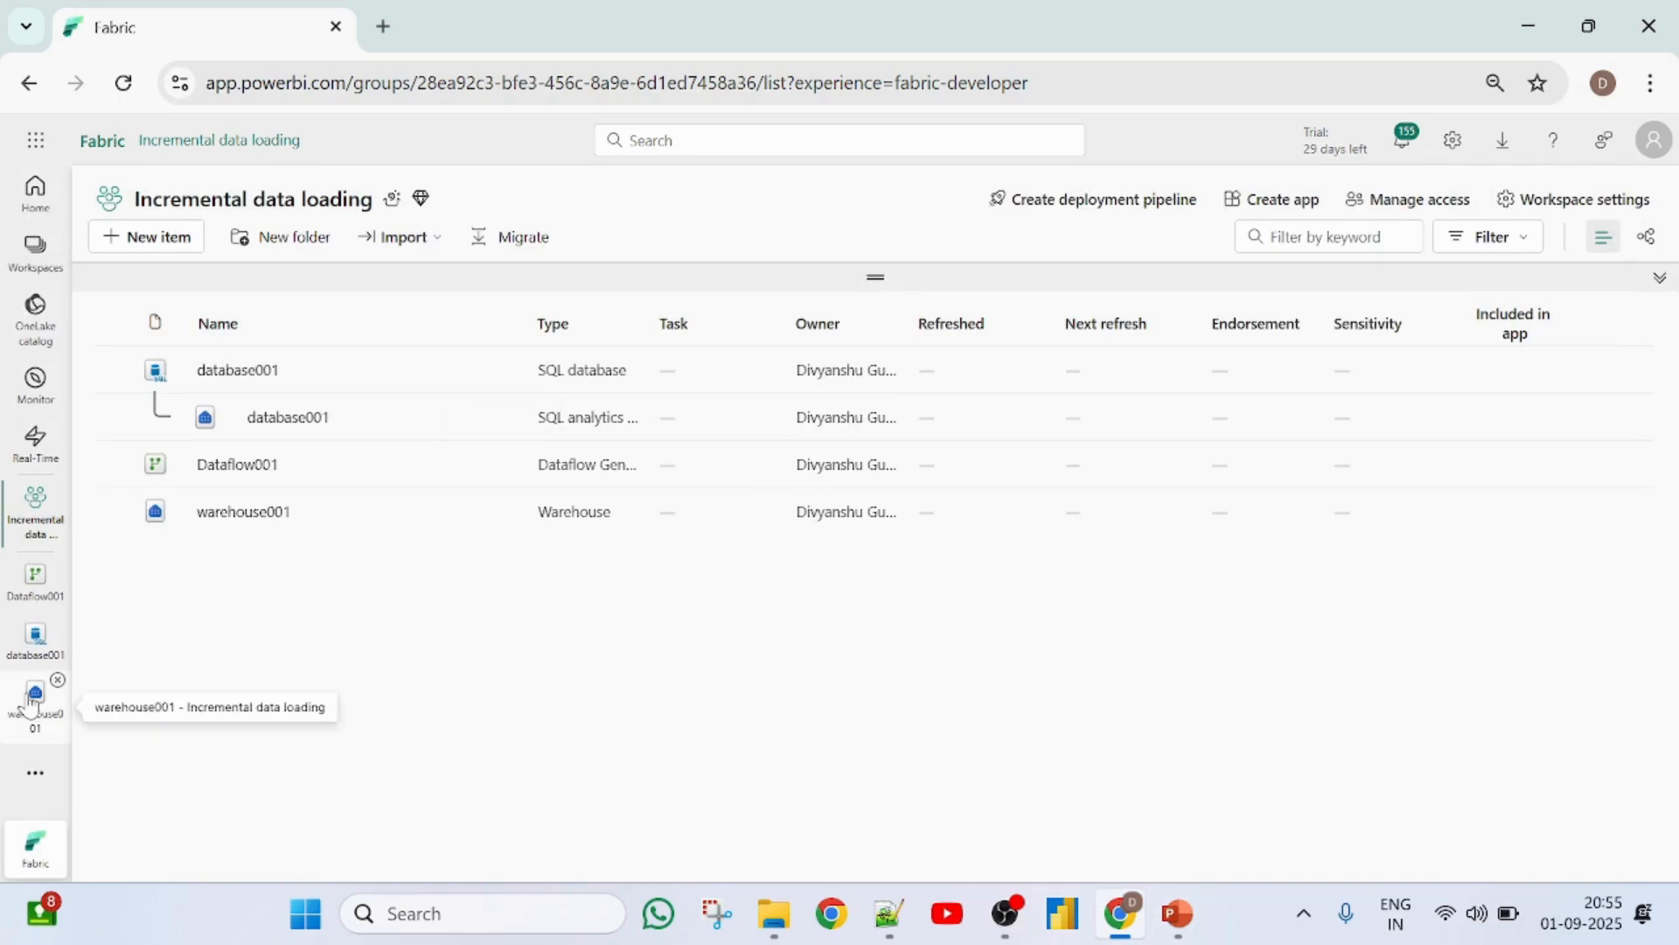
- Query the top 100 rows of the employees table in warehouse001 to check the loaded data
{"action": "left_click", "coordinate": [35, 698]}
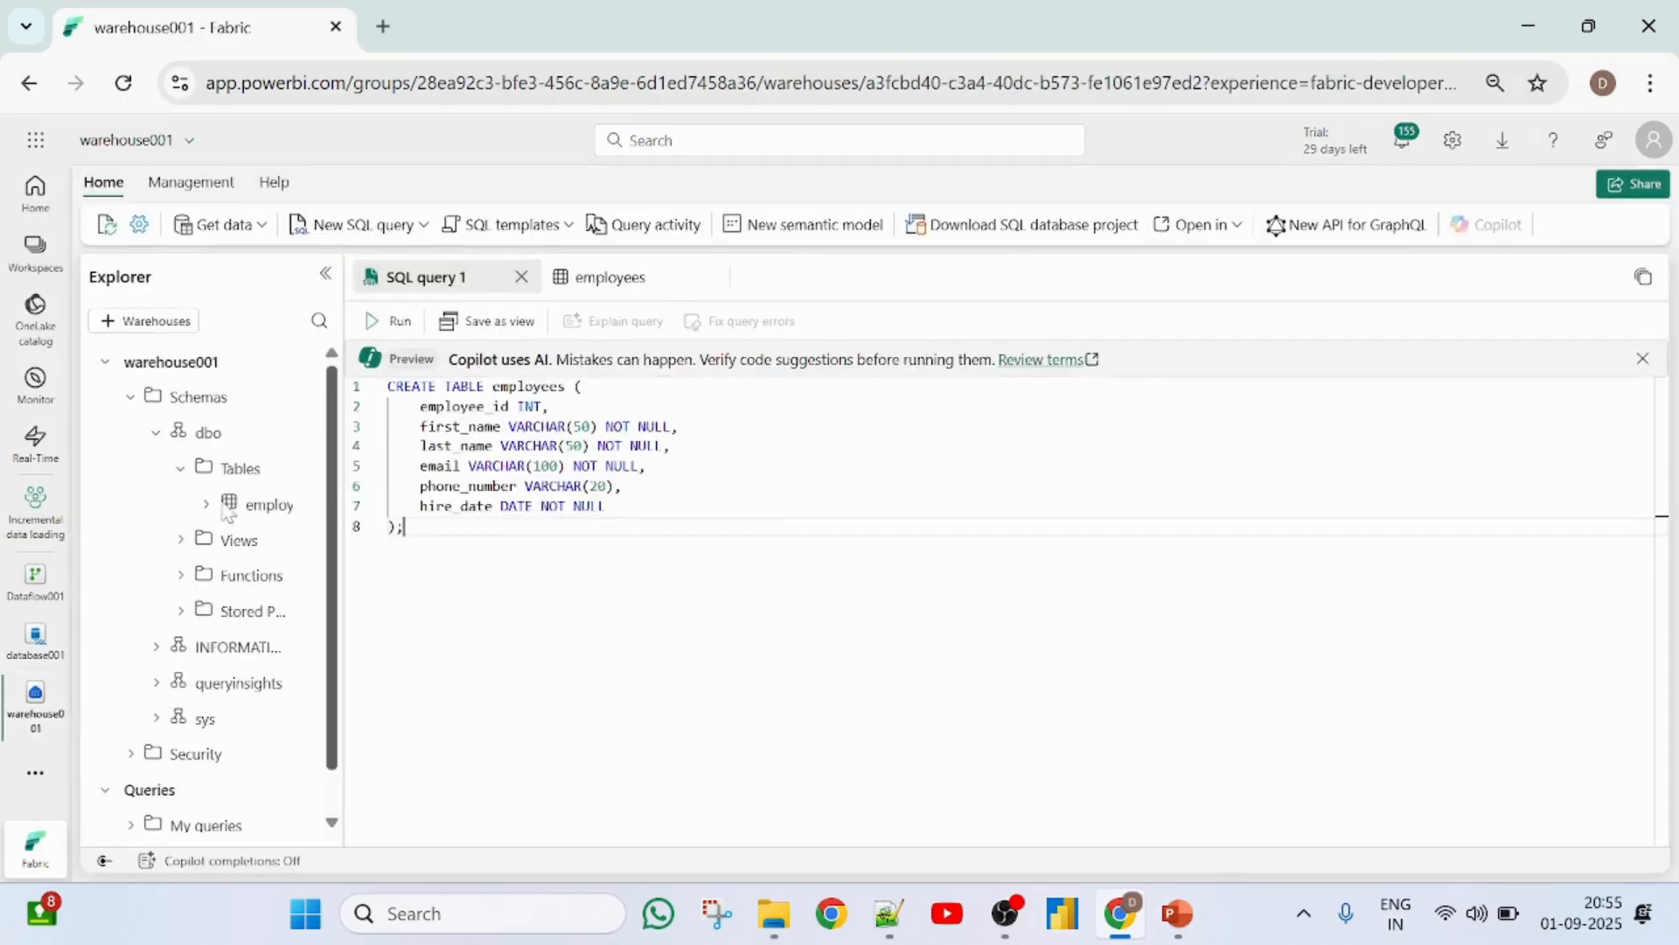
{"action": "left_click", "coordinate": [248, 507]}
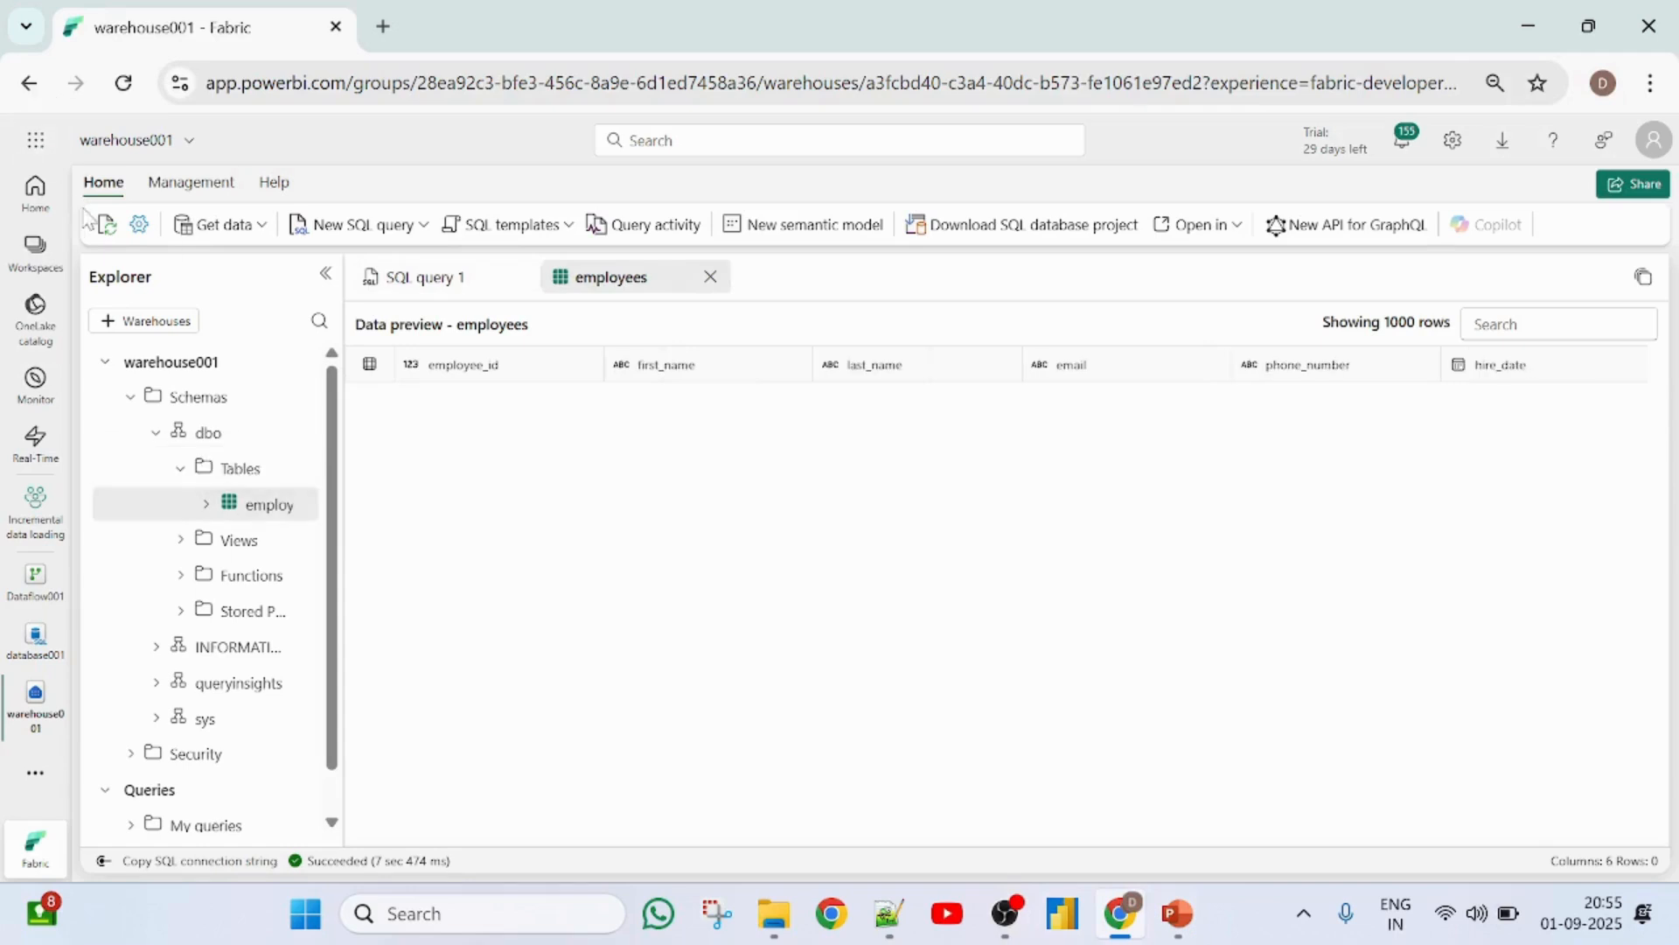
{"action": "left_click", "coordinate": [106, 229]}
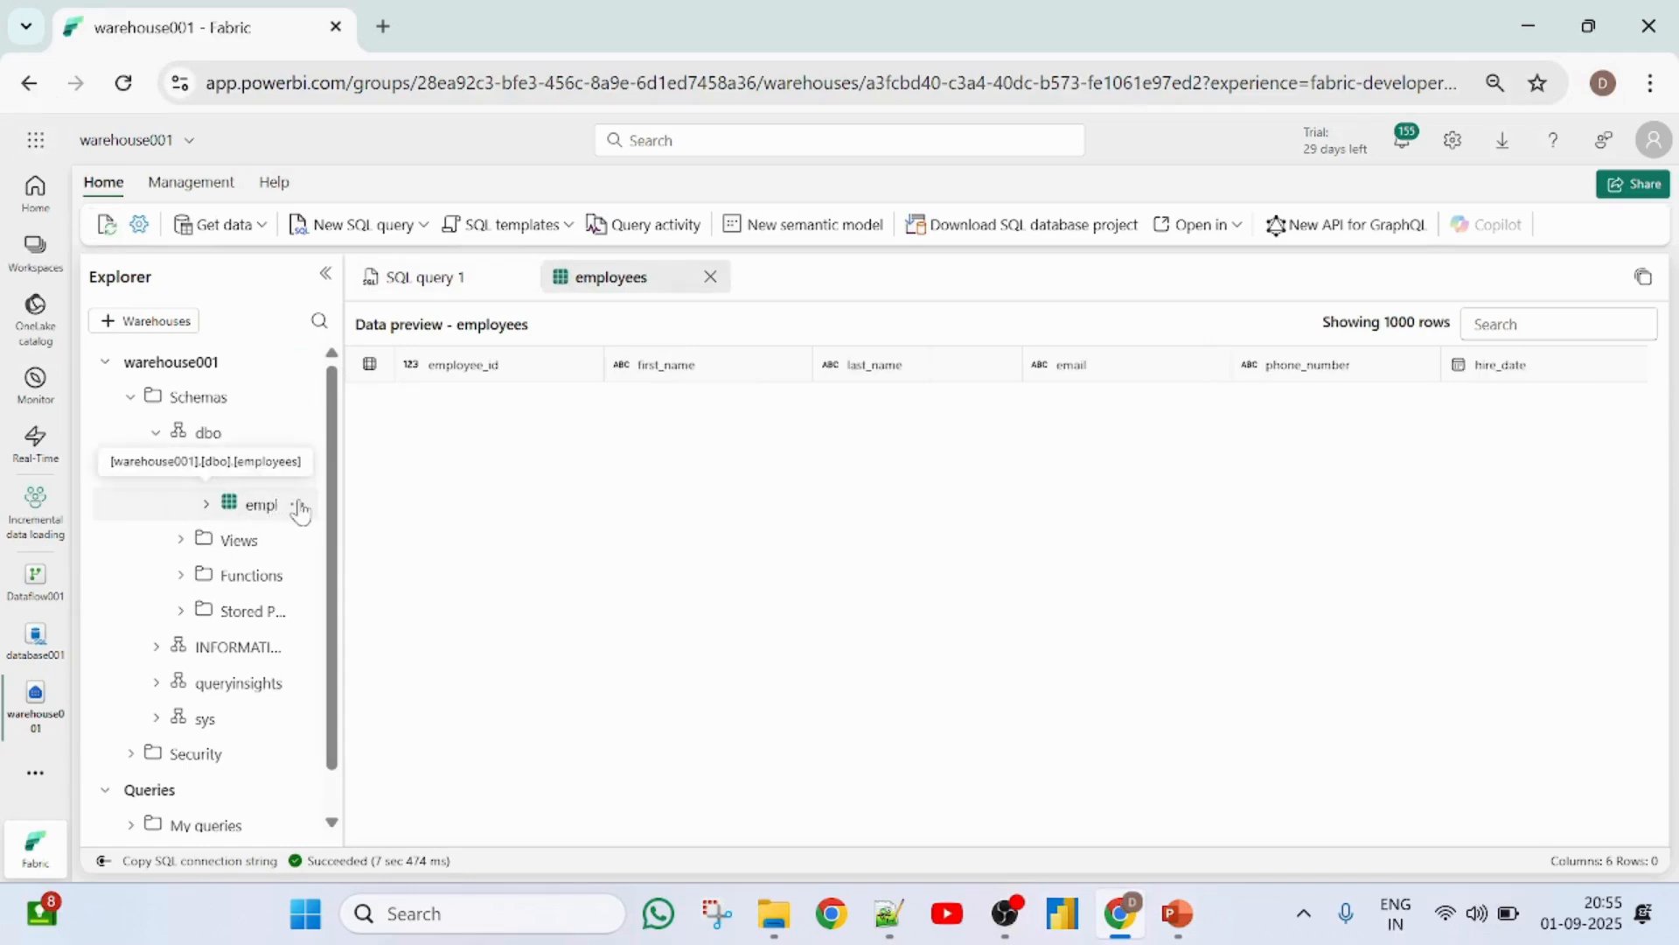
{"action": "left_click", "coordinate": [297, 505]}
{"action": "mouse_move", "coordinate": [400, 544]}
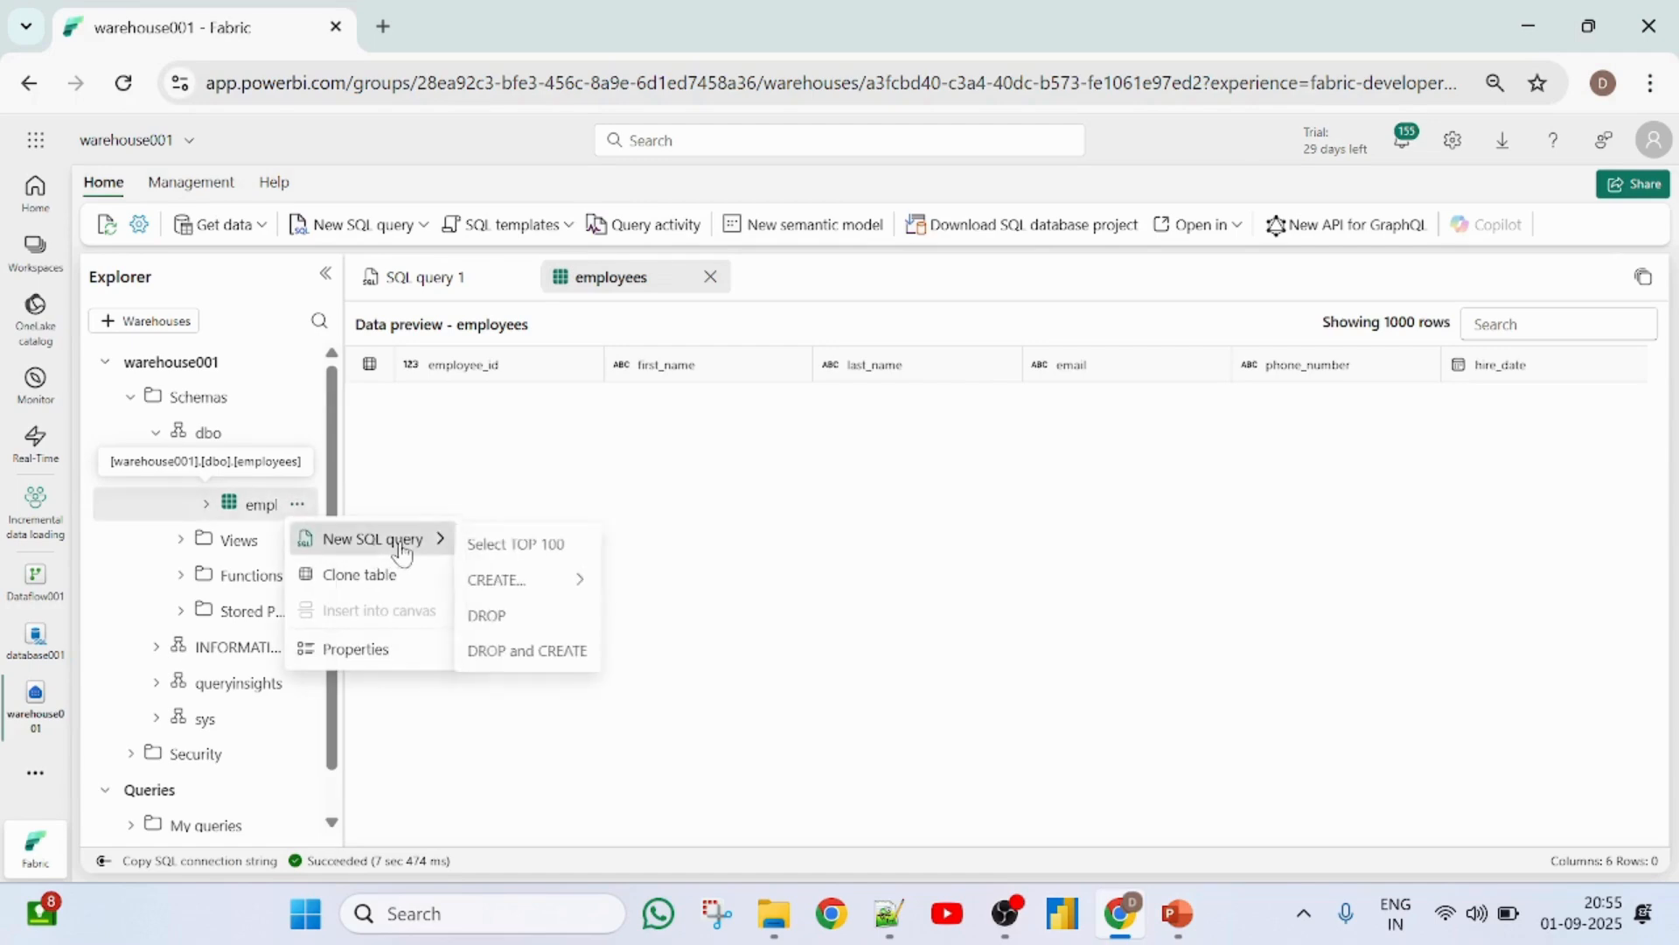
{"action": "left_click", "coordinate": [490, 544]}
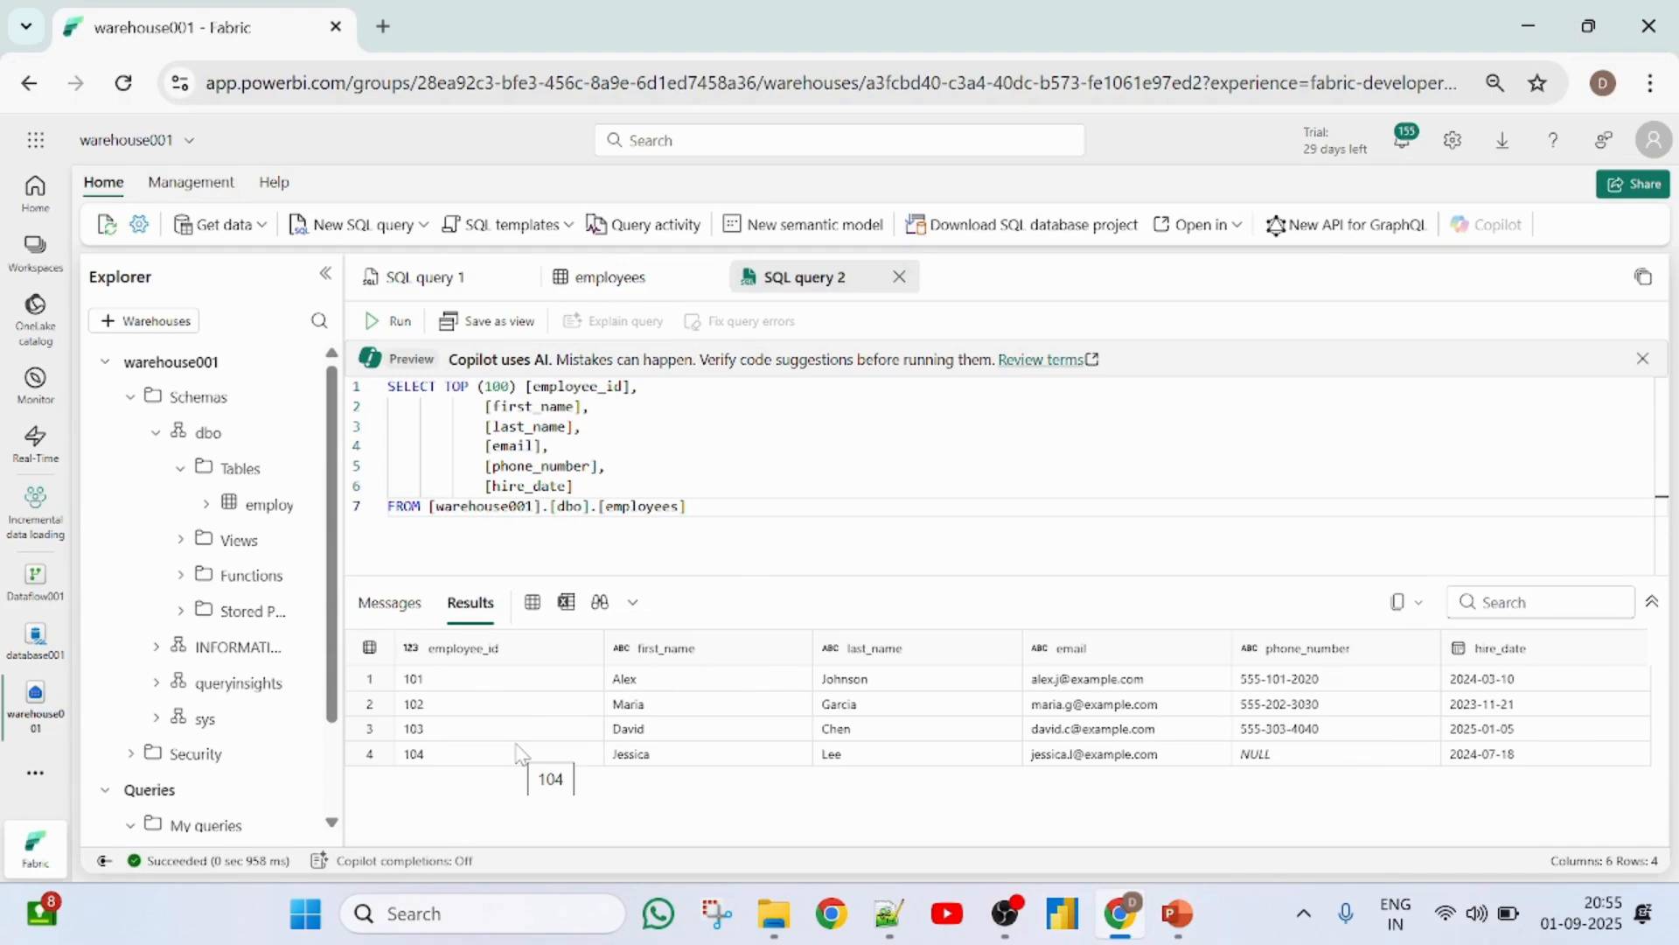
- Preview the dbo employees table in database001 to compare it with the warehouse data
{"action": "left_click", "coordinate": [34, 638]}
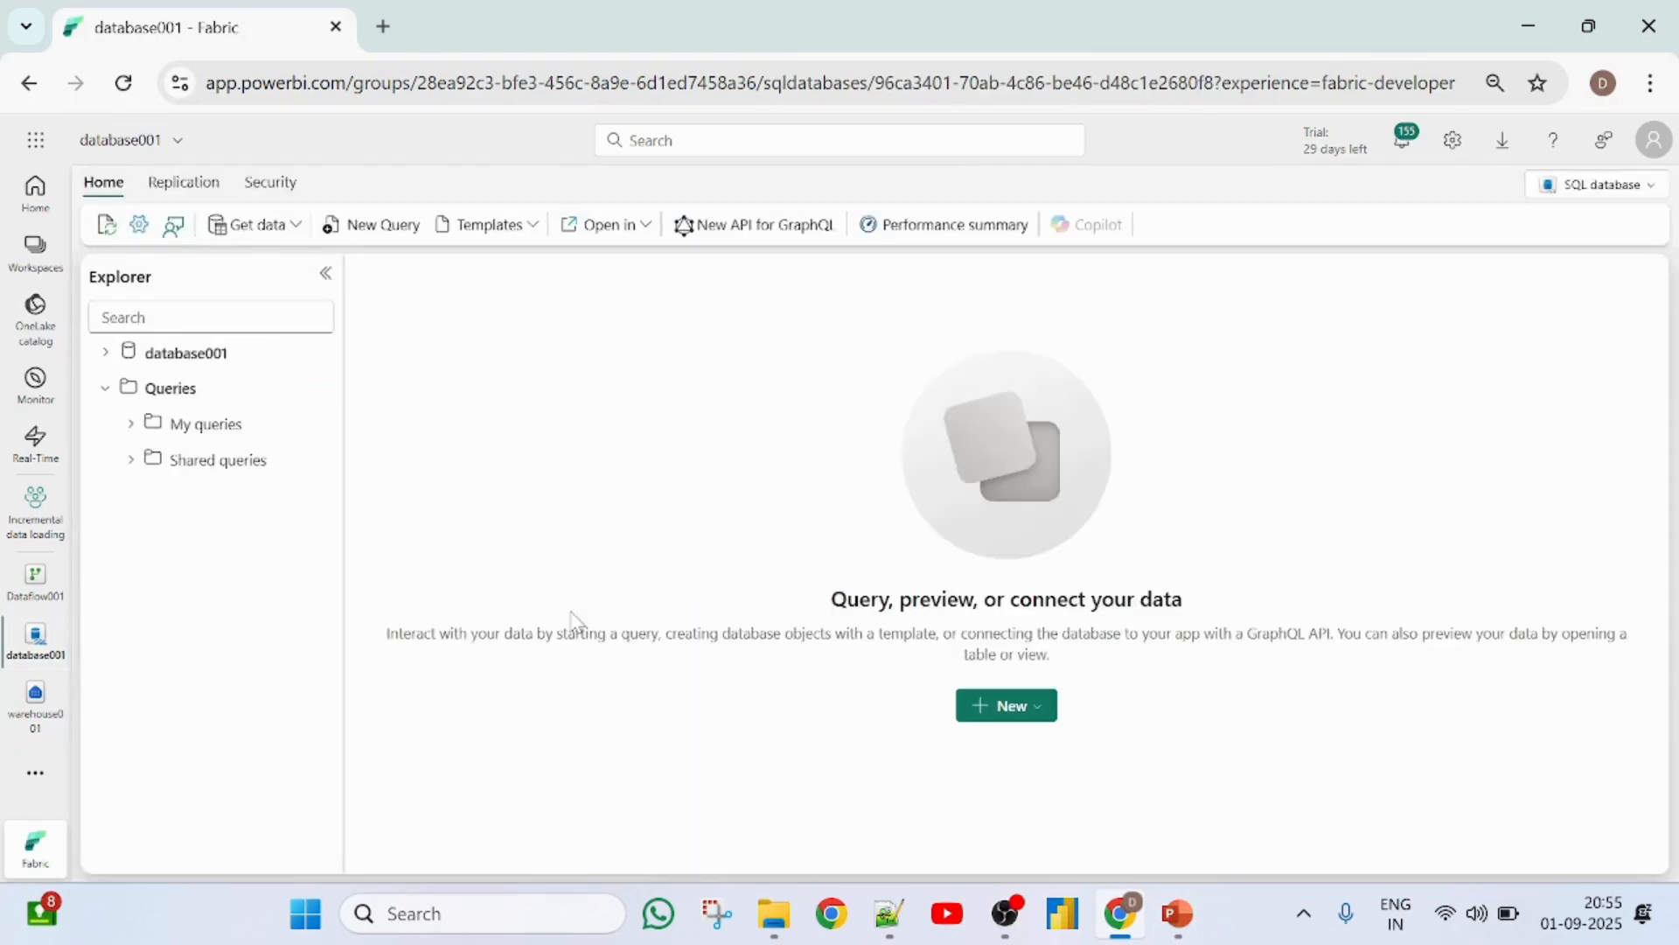
{"action": "left_click", "coordinate": [107, 352]}
{"action": "left_click", "coordinate": [130, 387]}
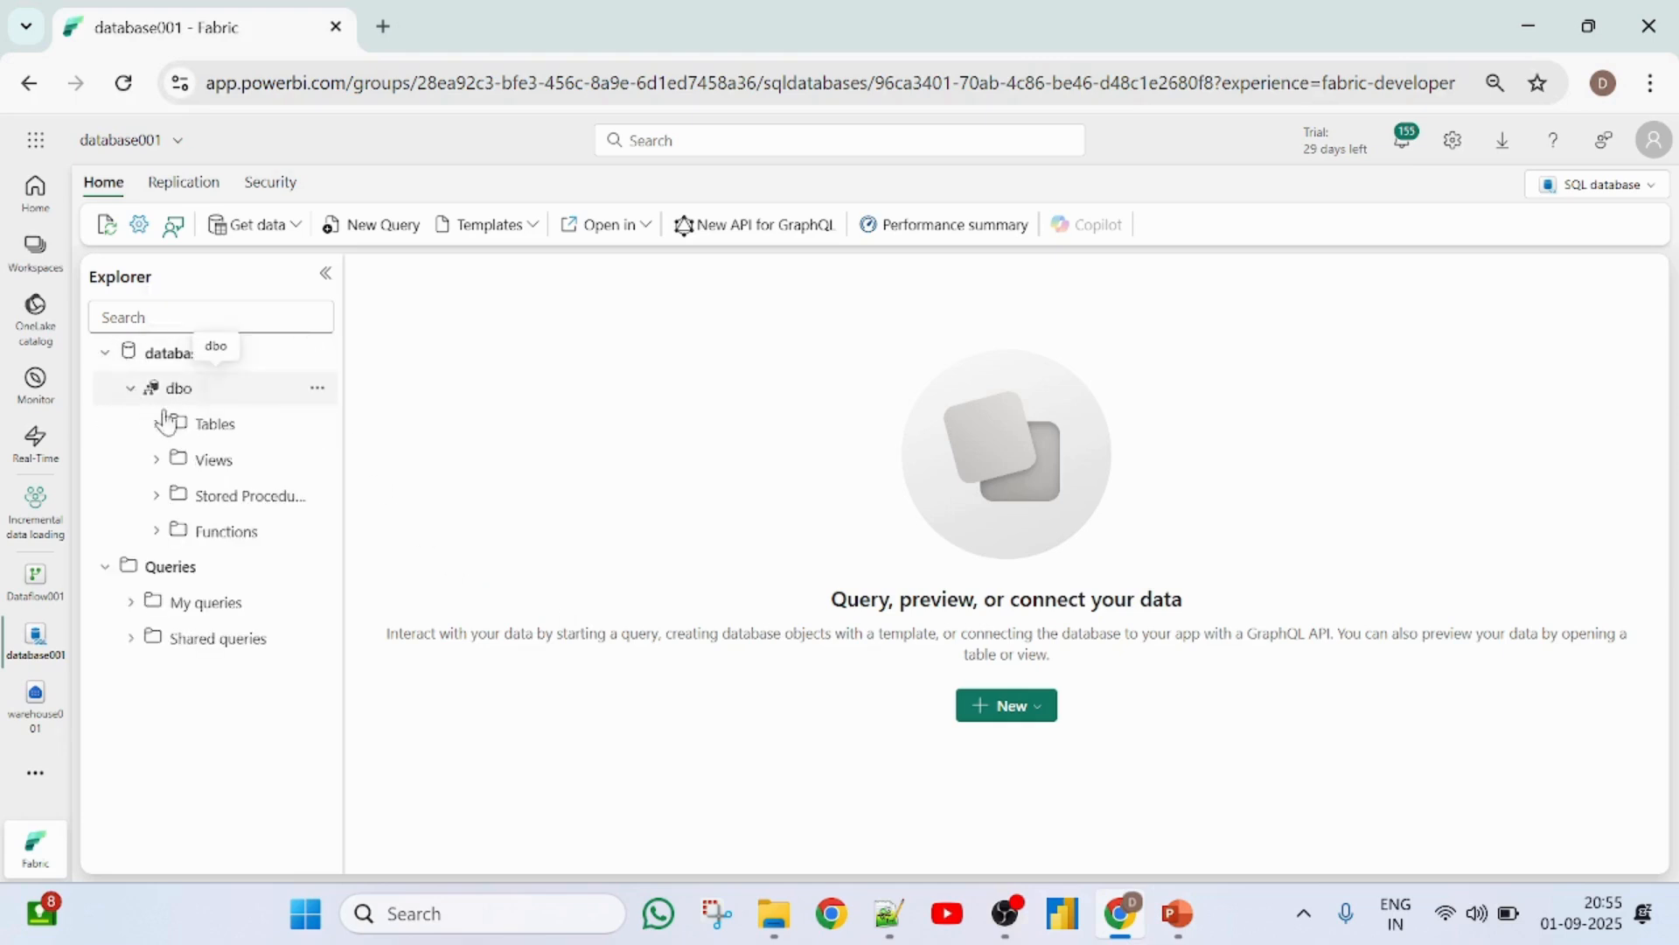
{"action": "left_click", "coordinate": [157, 424]}
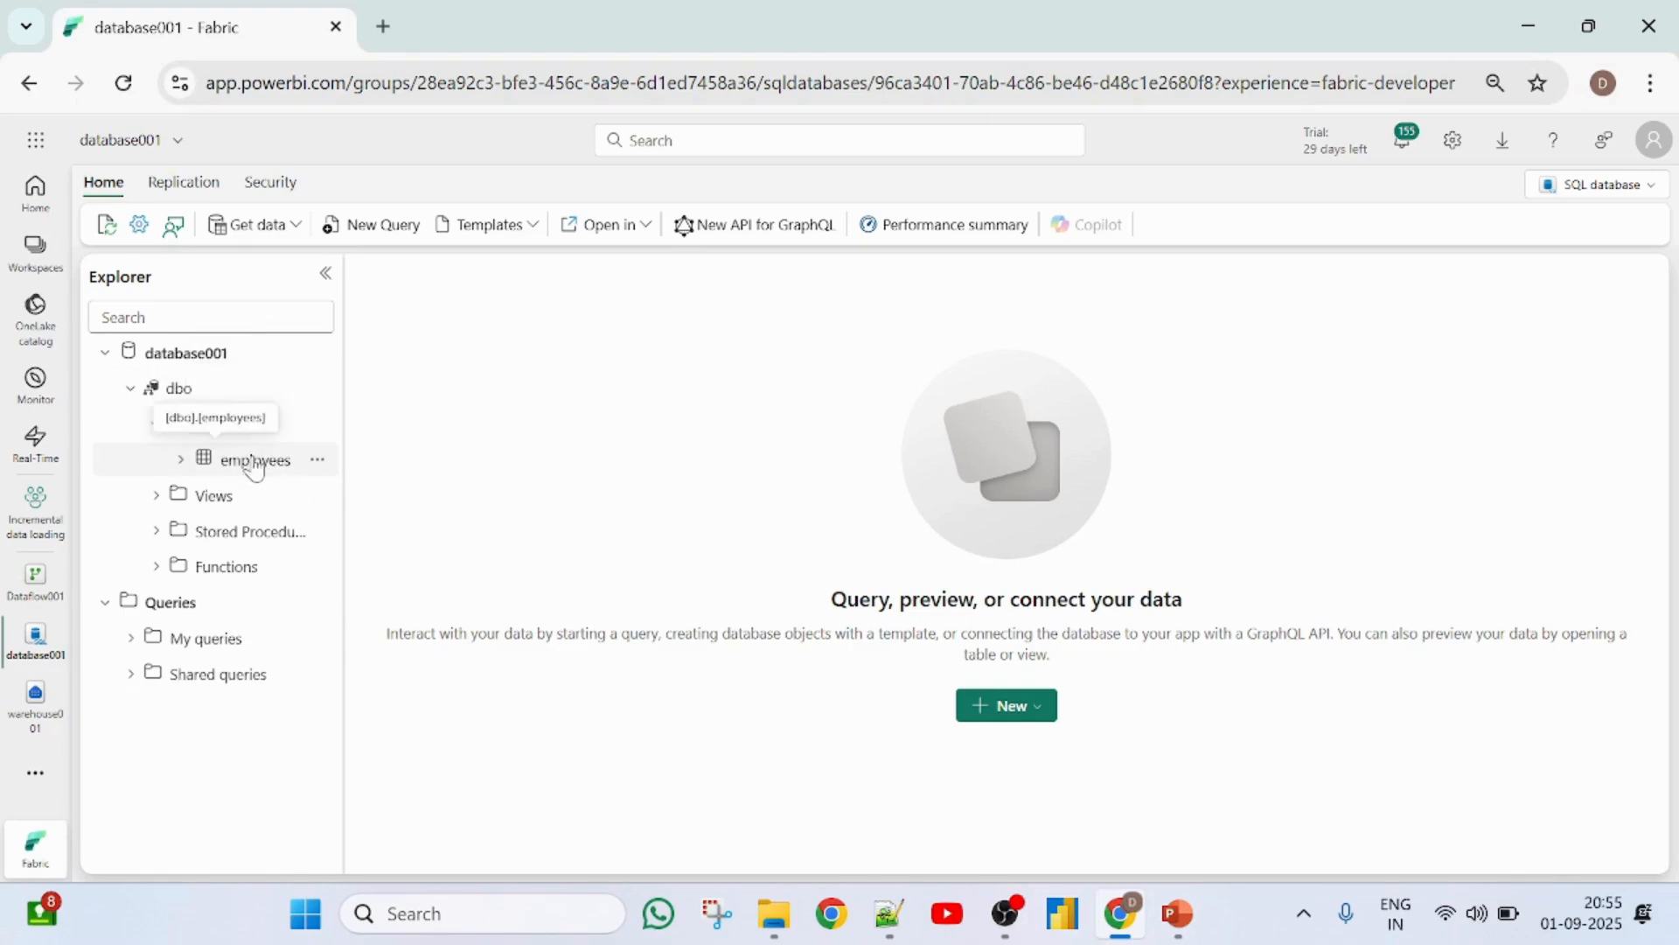
{"action": "left_click", "coordinate": [254, 461]}
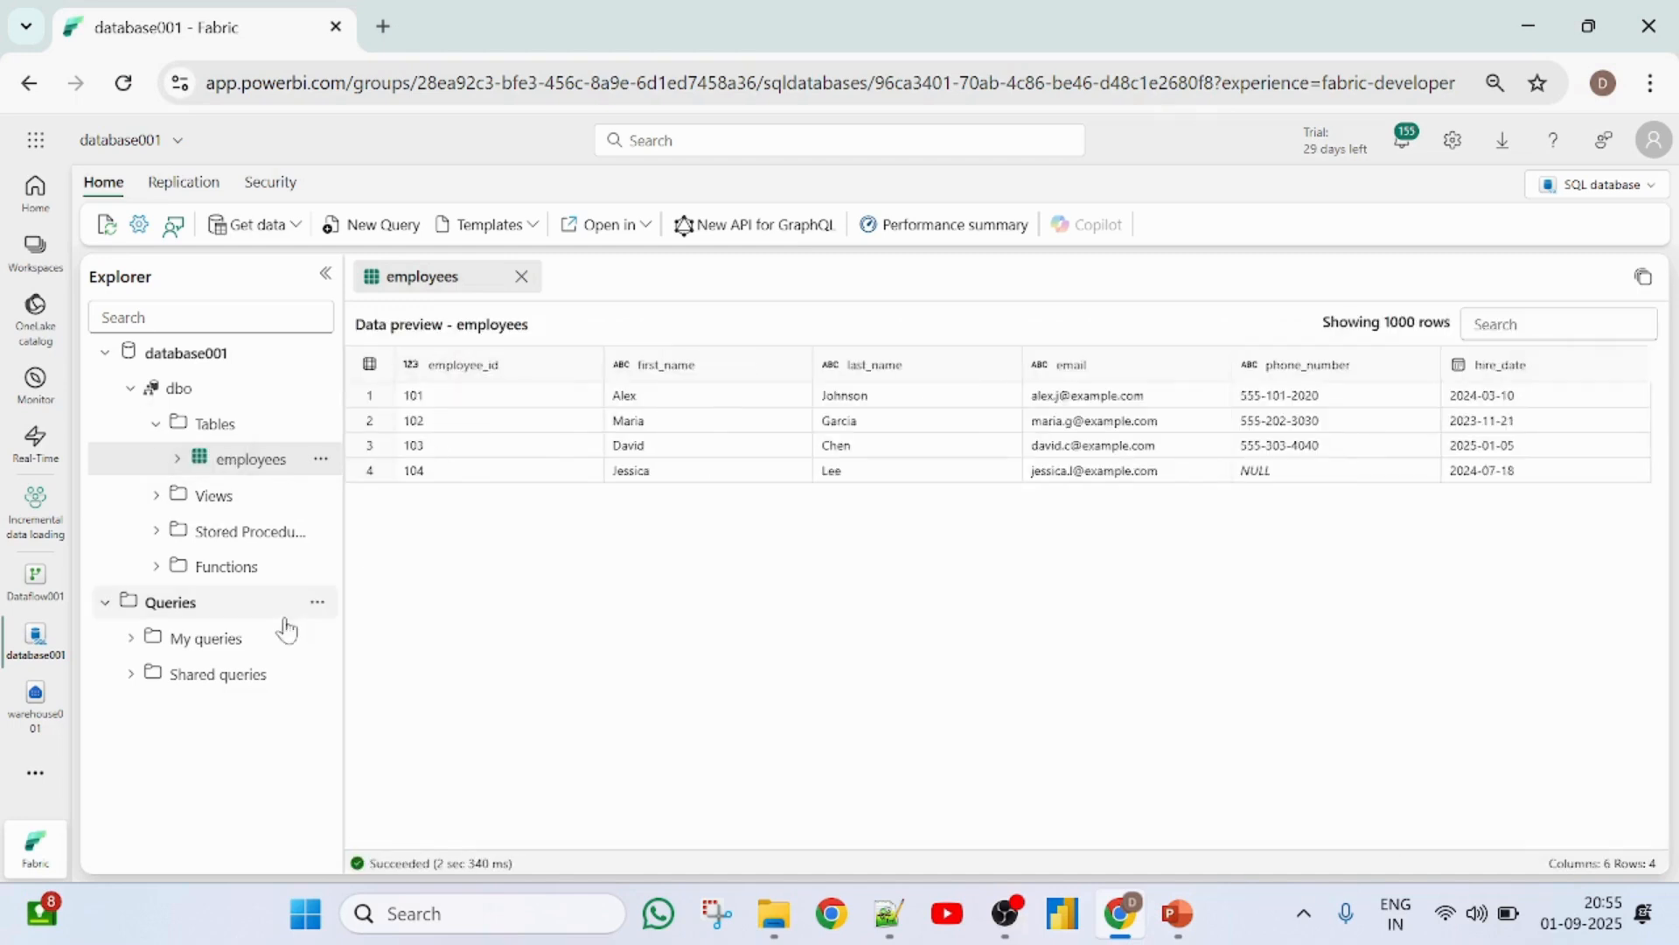
- Copy the employees INSERT statement with its first two value rows from SQL query 1 into a new query
{"action": "left_click", "coordinate": [133, 640]}
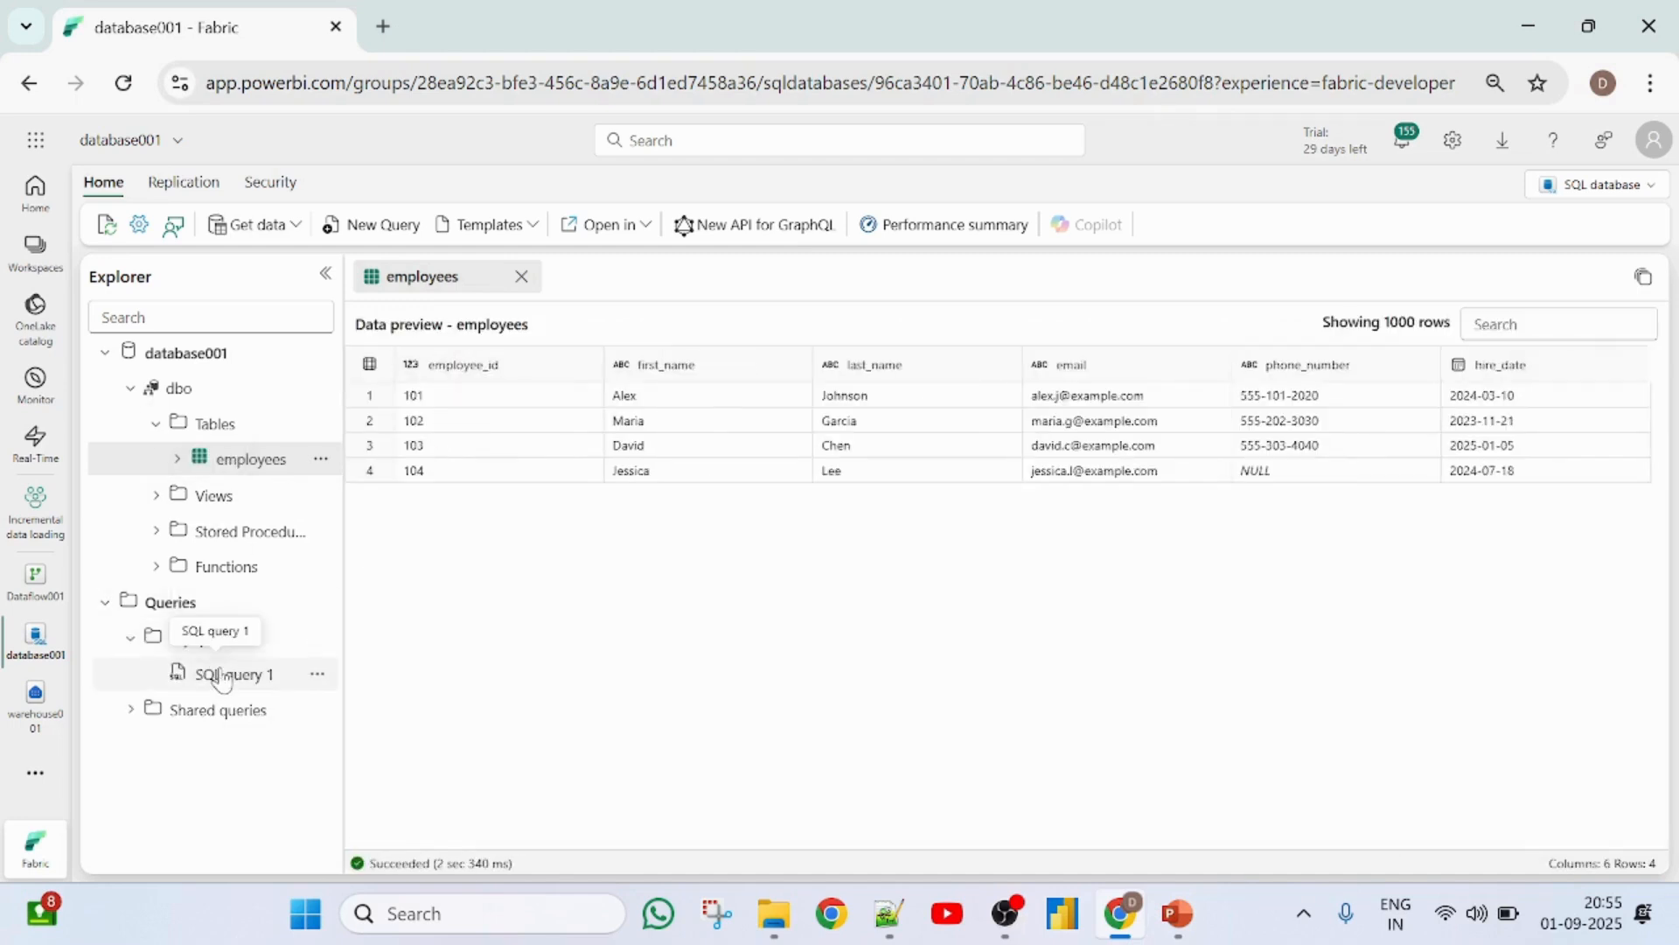
{"action": "left_click", "coordinate": [223, 676]}
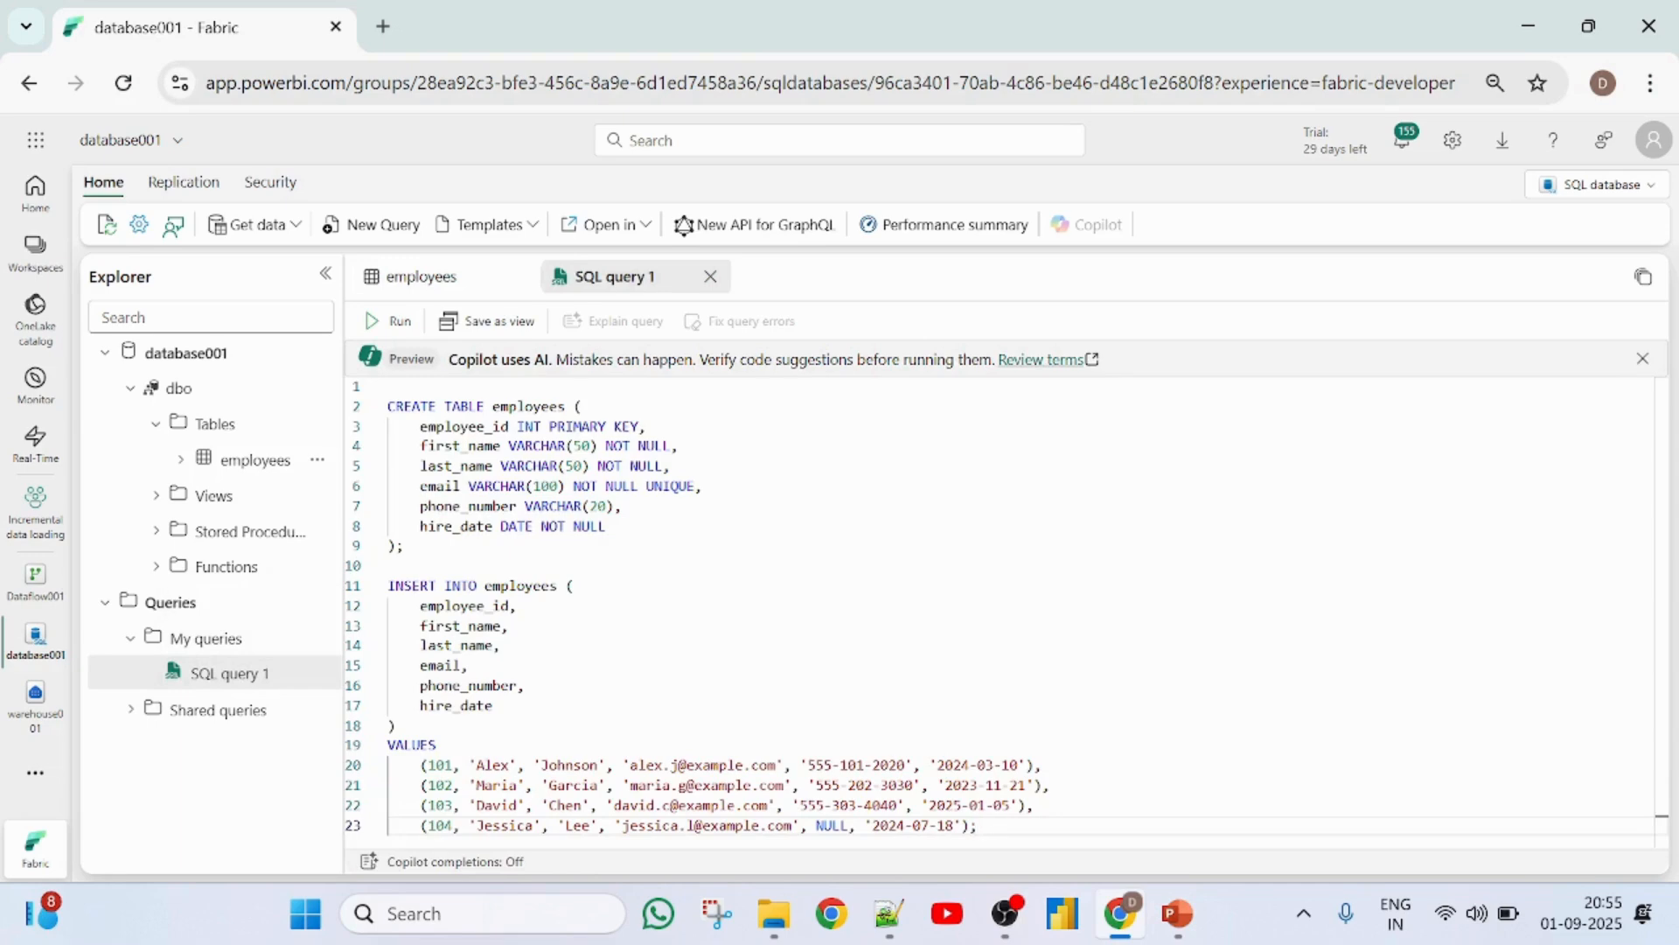
{"action": "left_click", "coordinate": [389, 585]}
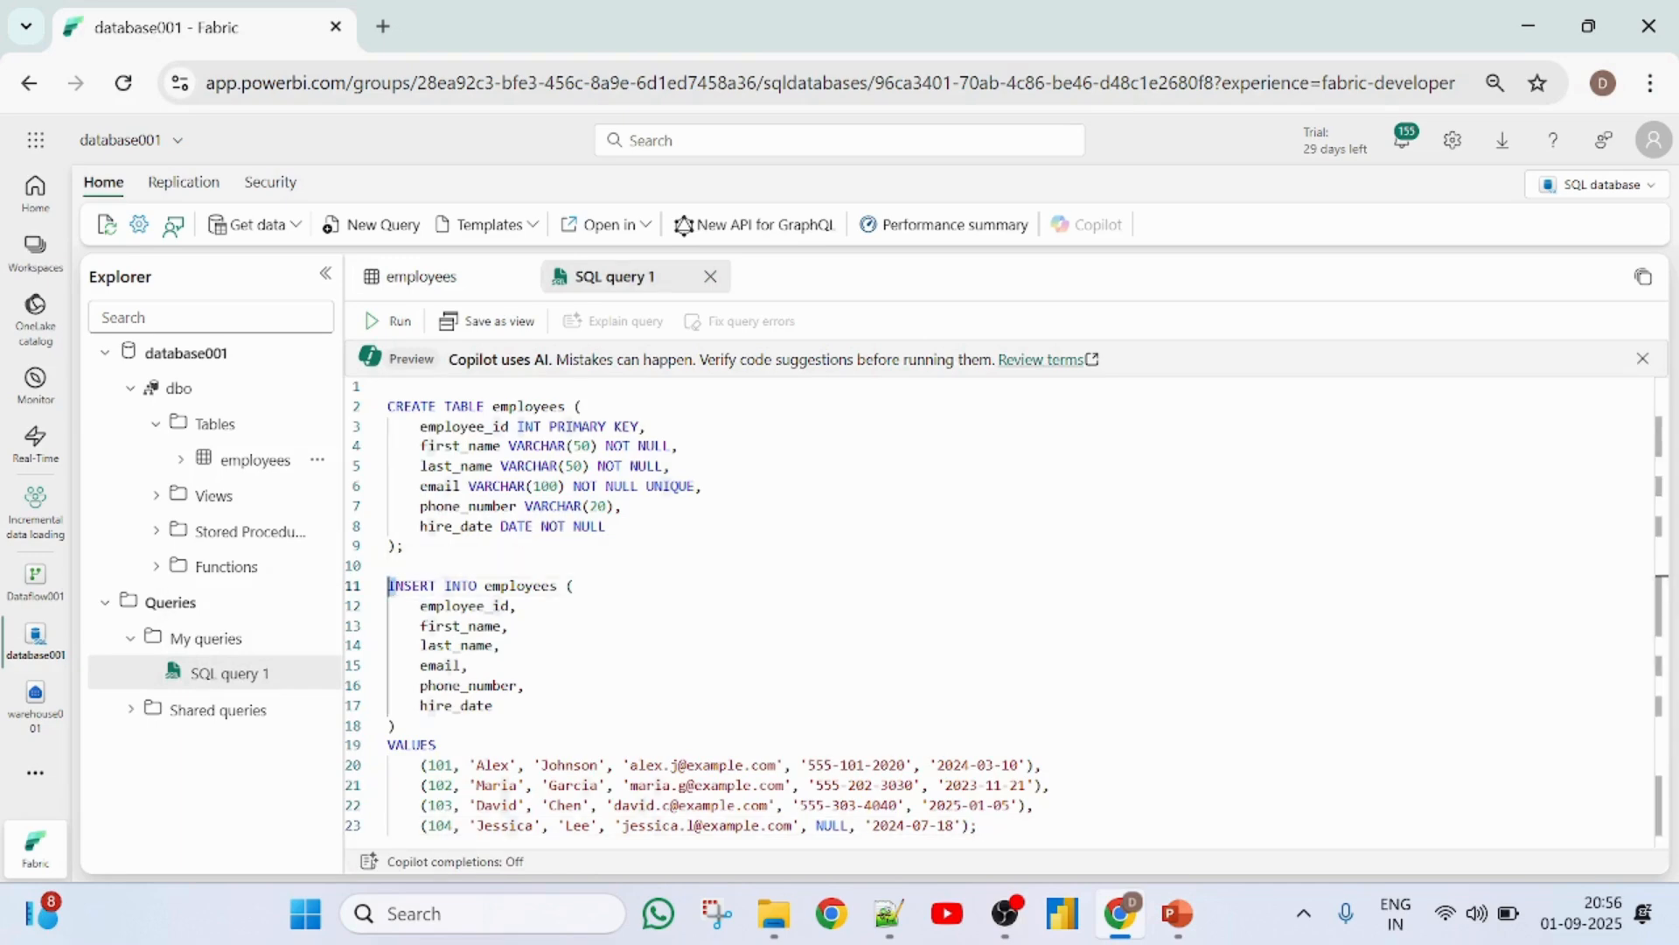
{"action": "left_click", "coordinate": [520, 606]}
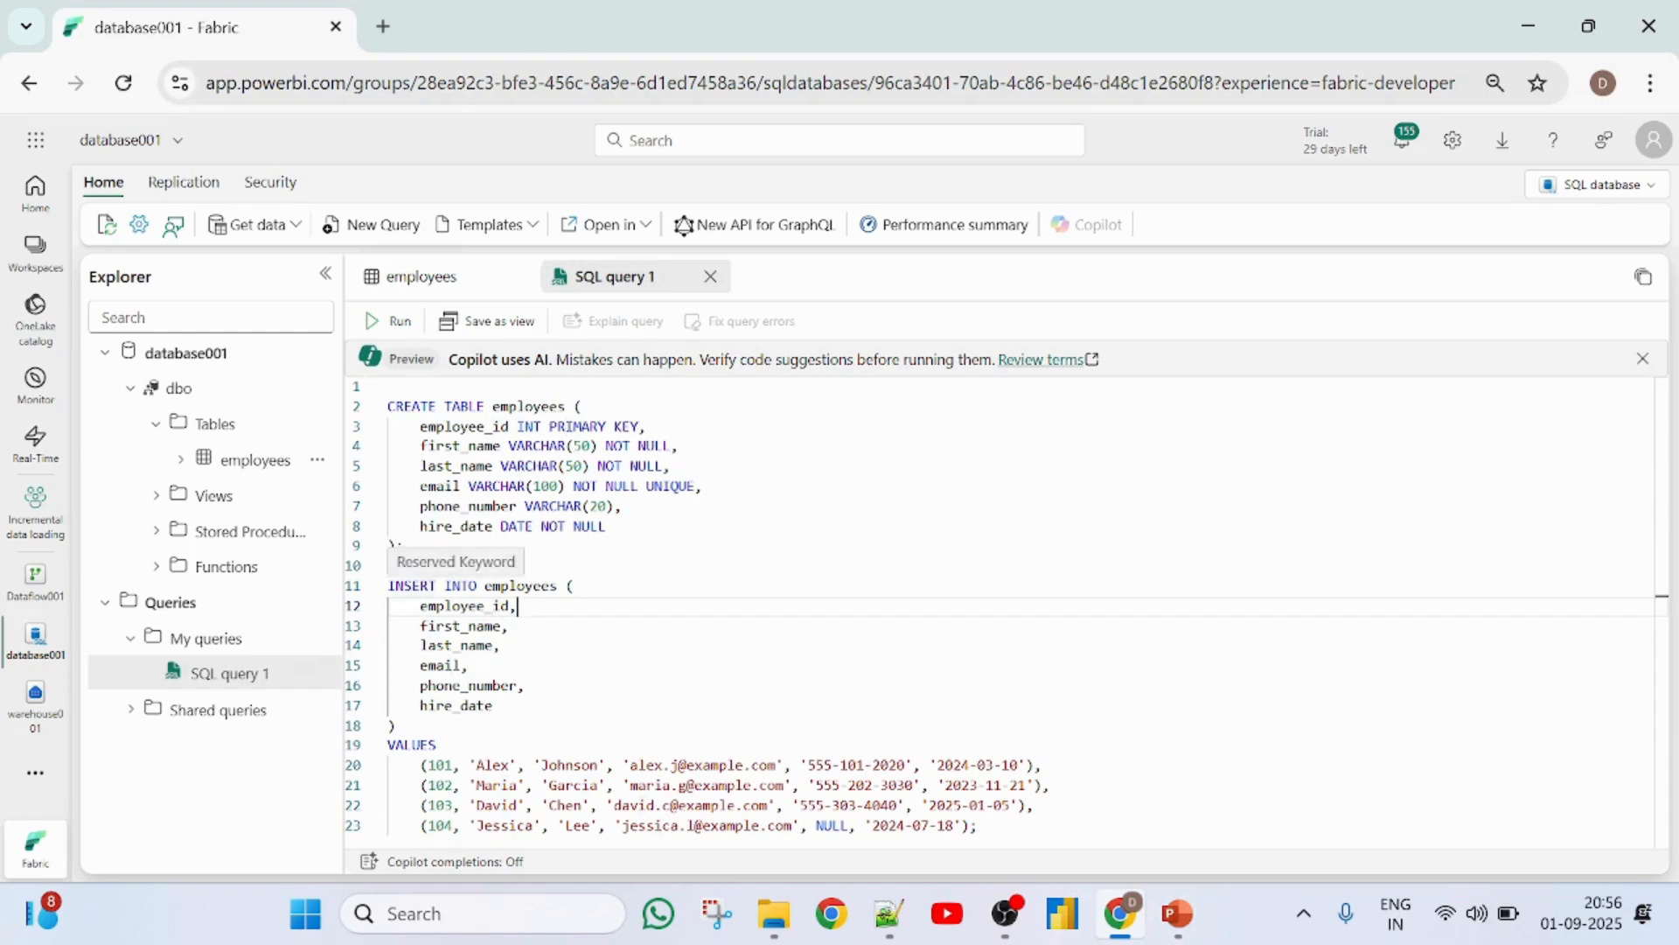
{"action": "left_click_drag", "start_coordinate": [390, 585], "coordinate": [1050, 785]}
{"action": "key", "text": "ctrl+c"}
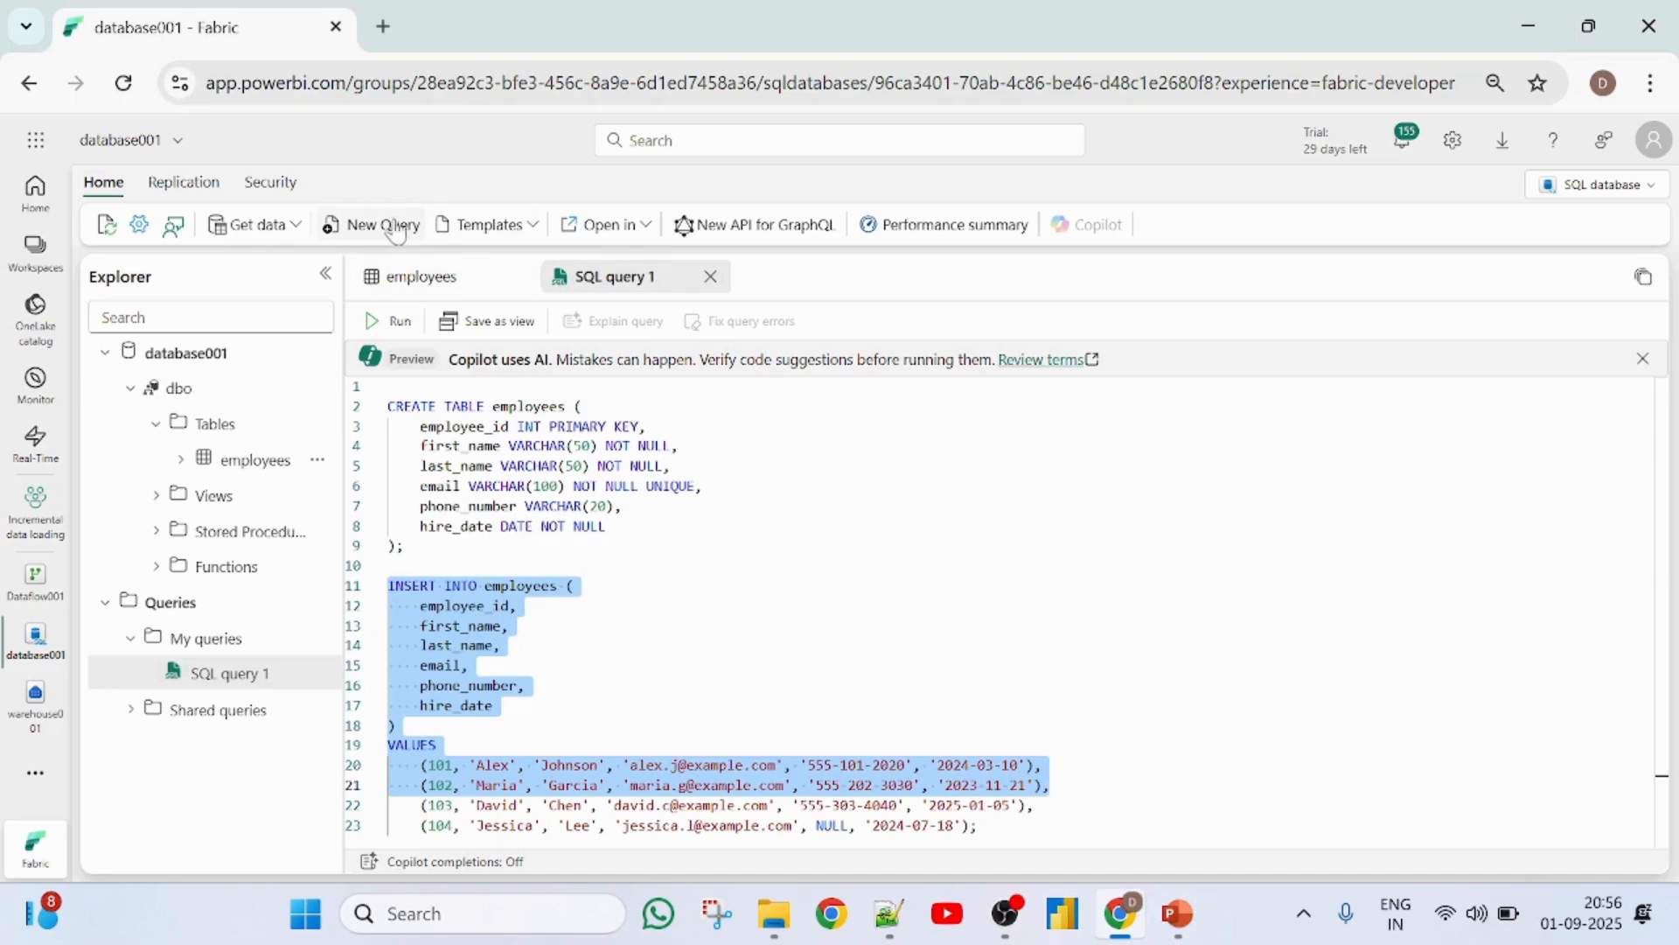
{"action": "left_click", "coordinate": [367, 226]}
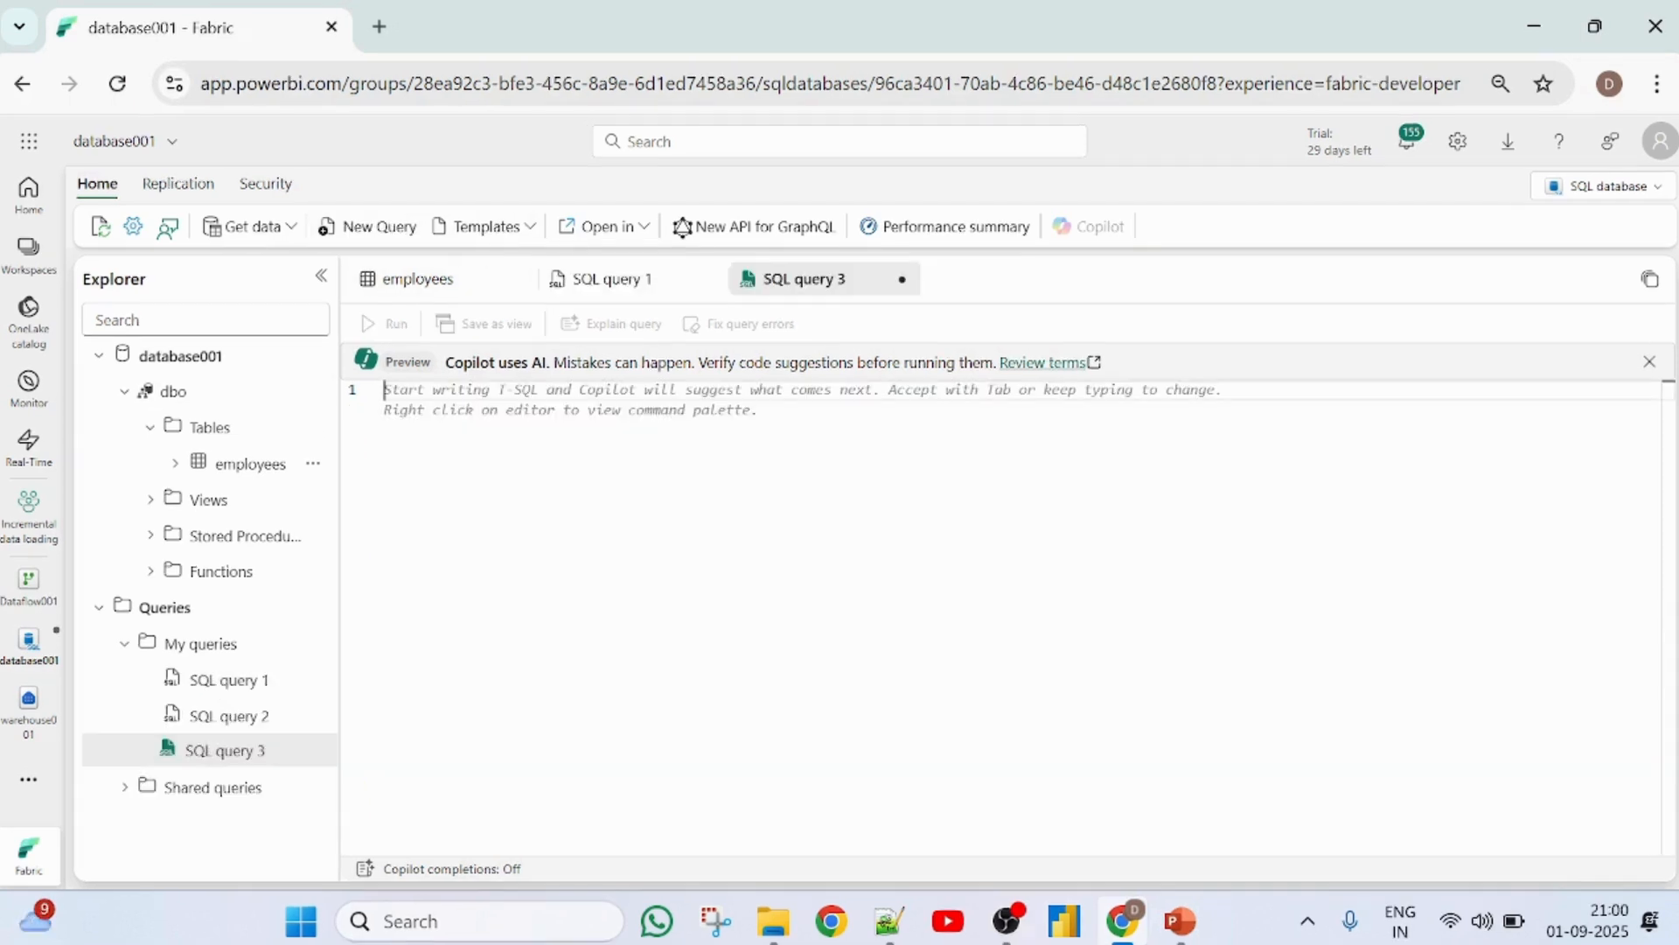
{"action": "key", "text": "ctrl+v"}
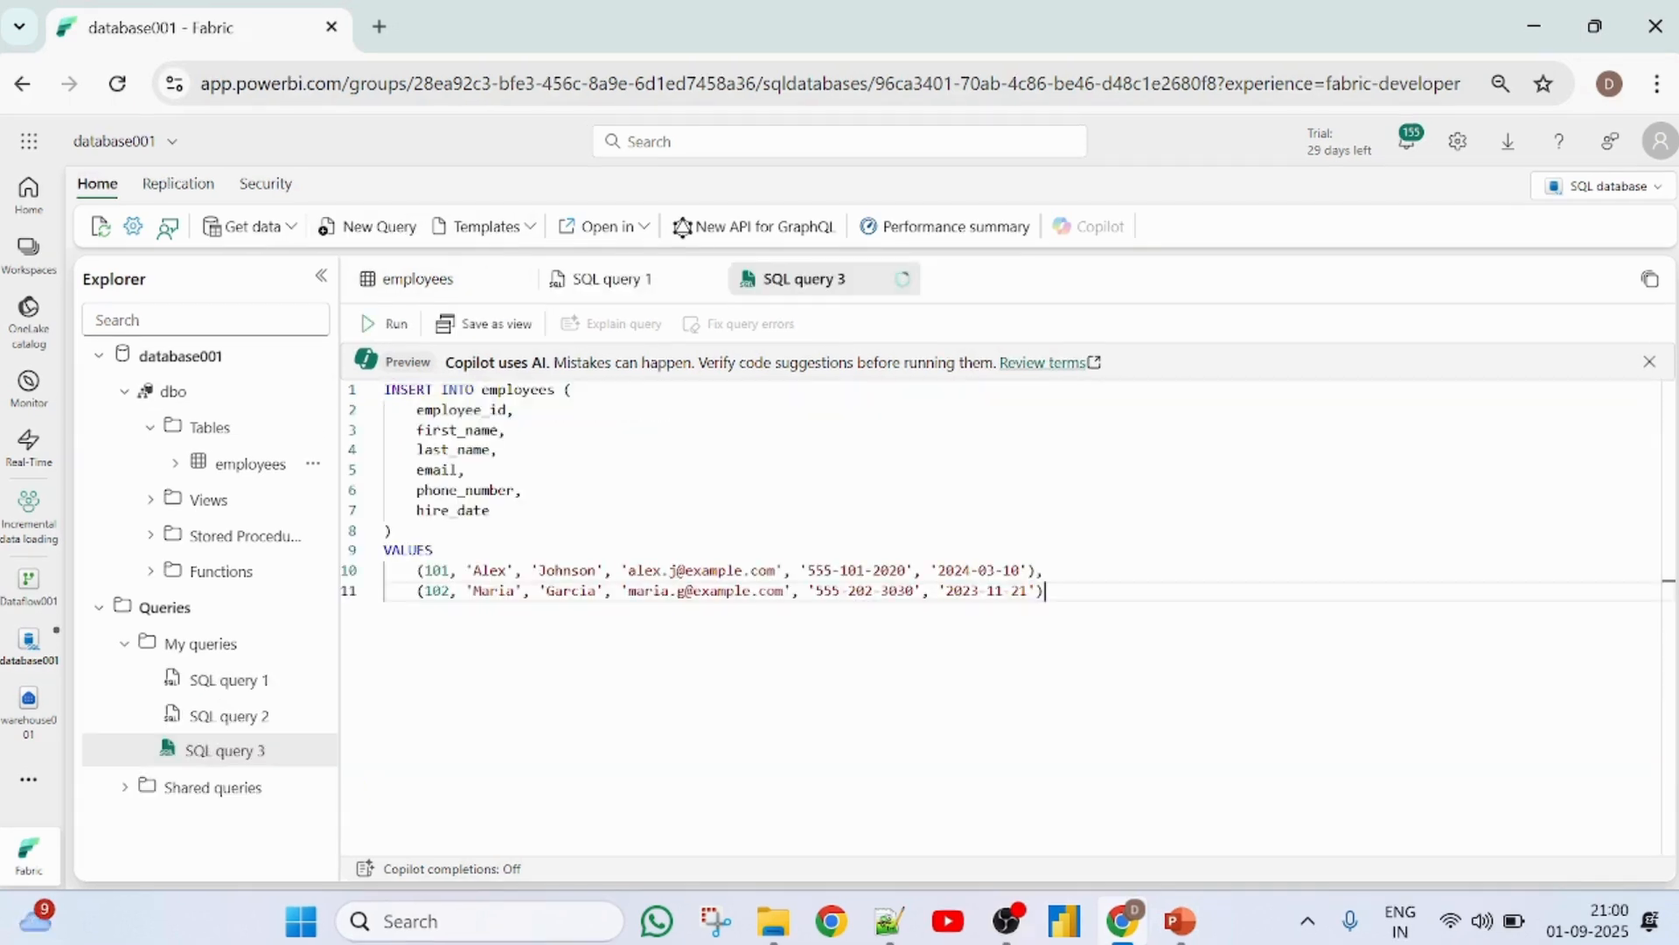
- Change the hire dates in the two value rows to 2025-05-16 and 2026-11-21
{"action": "left_click", "coordinate": [1037, 570]}
{"action": "key", "text": "shift+Left"}
{"action": "key", "text": "shift+Left"}
{"action": "type", "text": "1"}
{"action": "key", "text": "BackSpace"}
{"action": "type", "text": "5"}
{"action": "key", "text": "Left"}
{"action": "key", "text": "Left"}
{"action": "key", "text": "Left"}
{"action": "key", "text": "BackSpace"}
{"action": "type", "text": "5"}
{"action": "key", "text": "Down"}
{"action": "key", "text": "Delete"}
{"action": "type", "text": "6"}
{"action": "key", "text": "Right"}
{"action": "key", "text": "Right"}
{"action": "key", "text": "Right"}
- Set the employee IDs of the two value rows to 105 and 106
{"action": "left_click", "coordinate": [449, 570]}
{"action": "key", "text": "BackSpace"}
{"action": "key", "text": "BackSpace"}
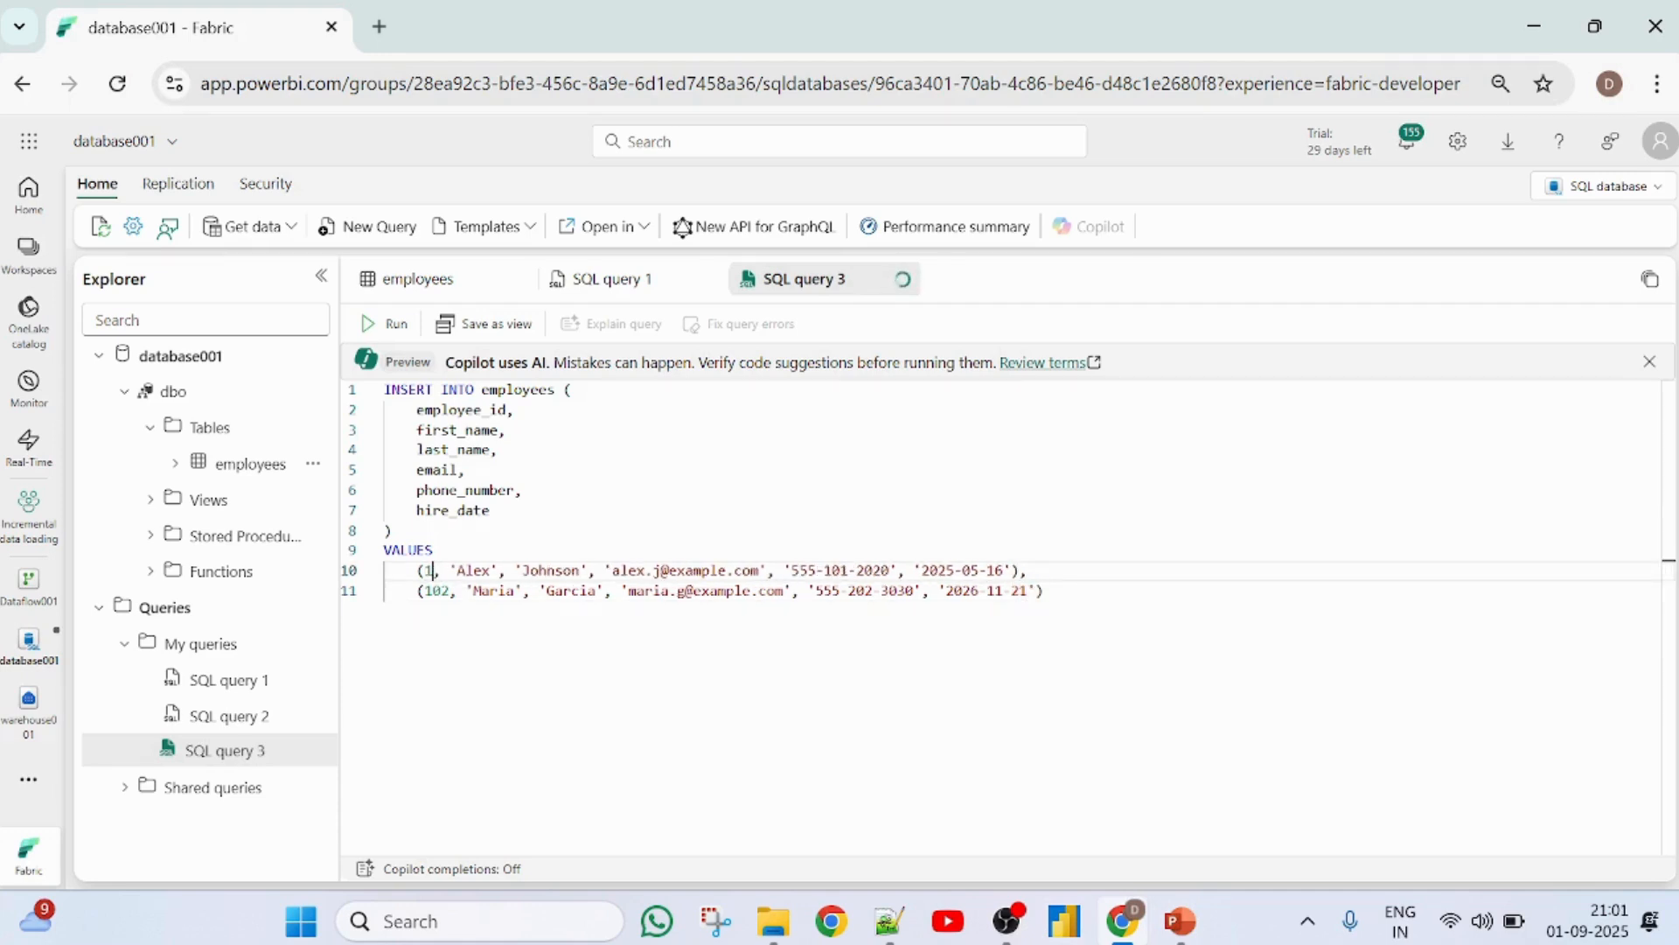
{"action": "type", "text": "6"}
{"action": "key", "text": "BackSpace"}
{"action": "type", "text": "0"}
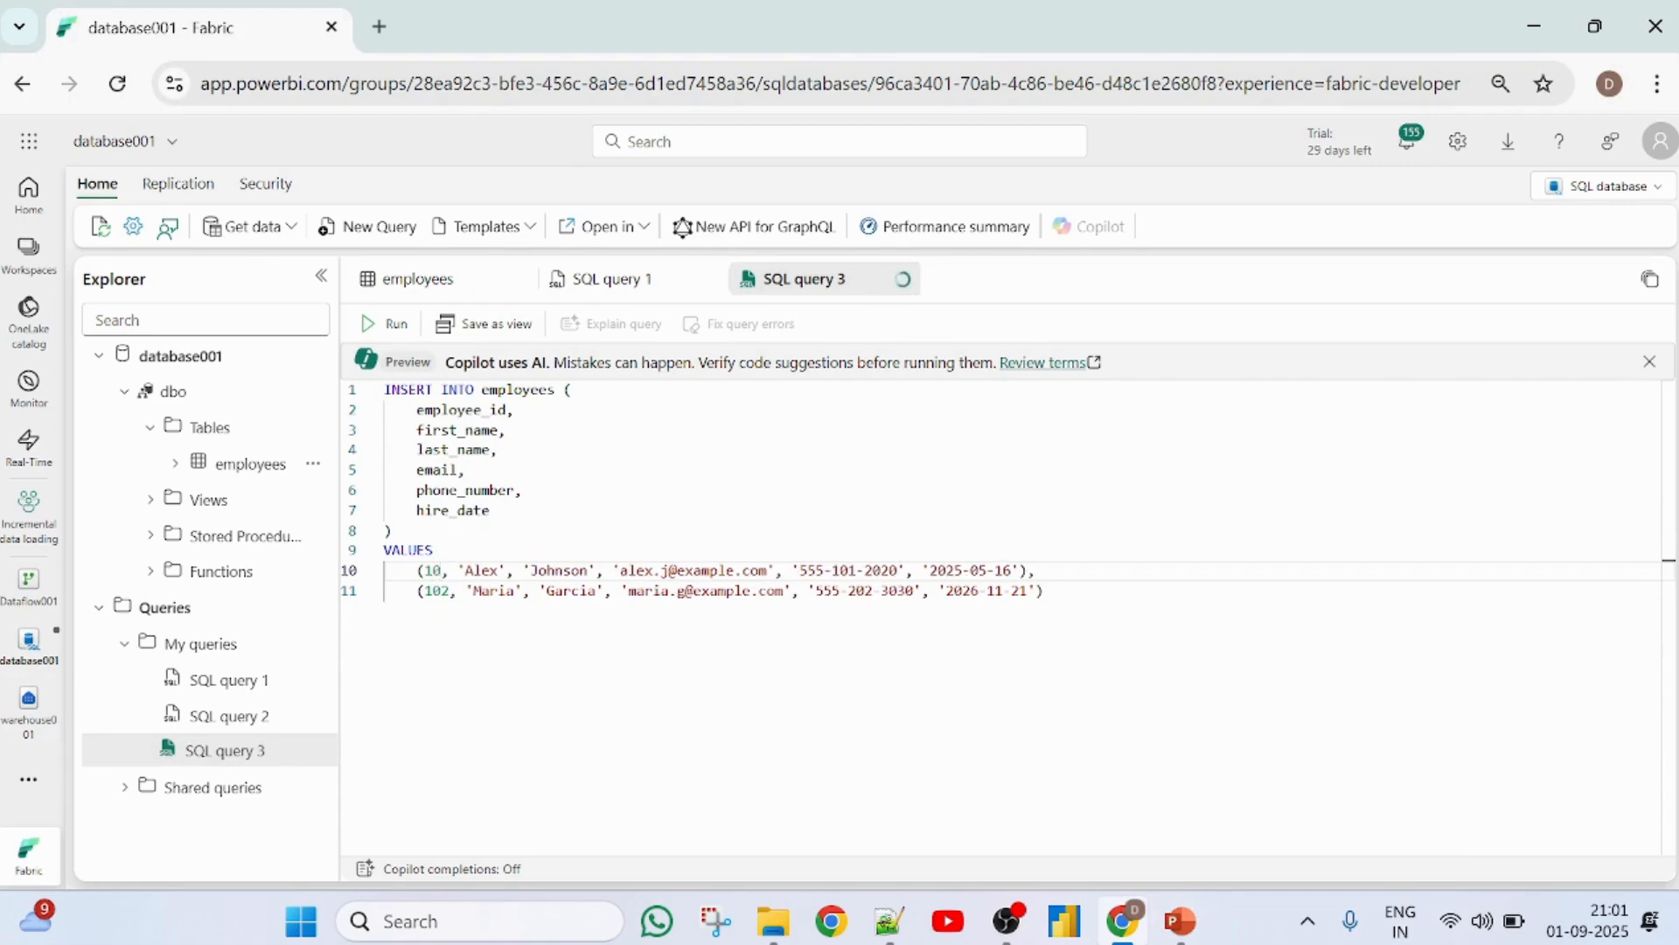
{"action": "type", "text": "5"}
{"action": "key", "text": "BackSpace"}
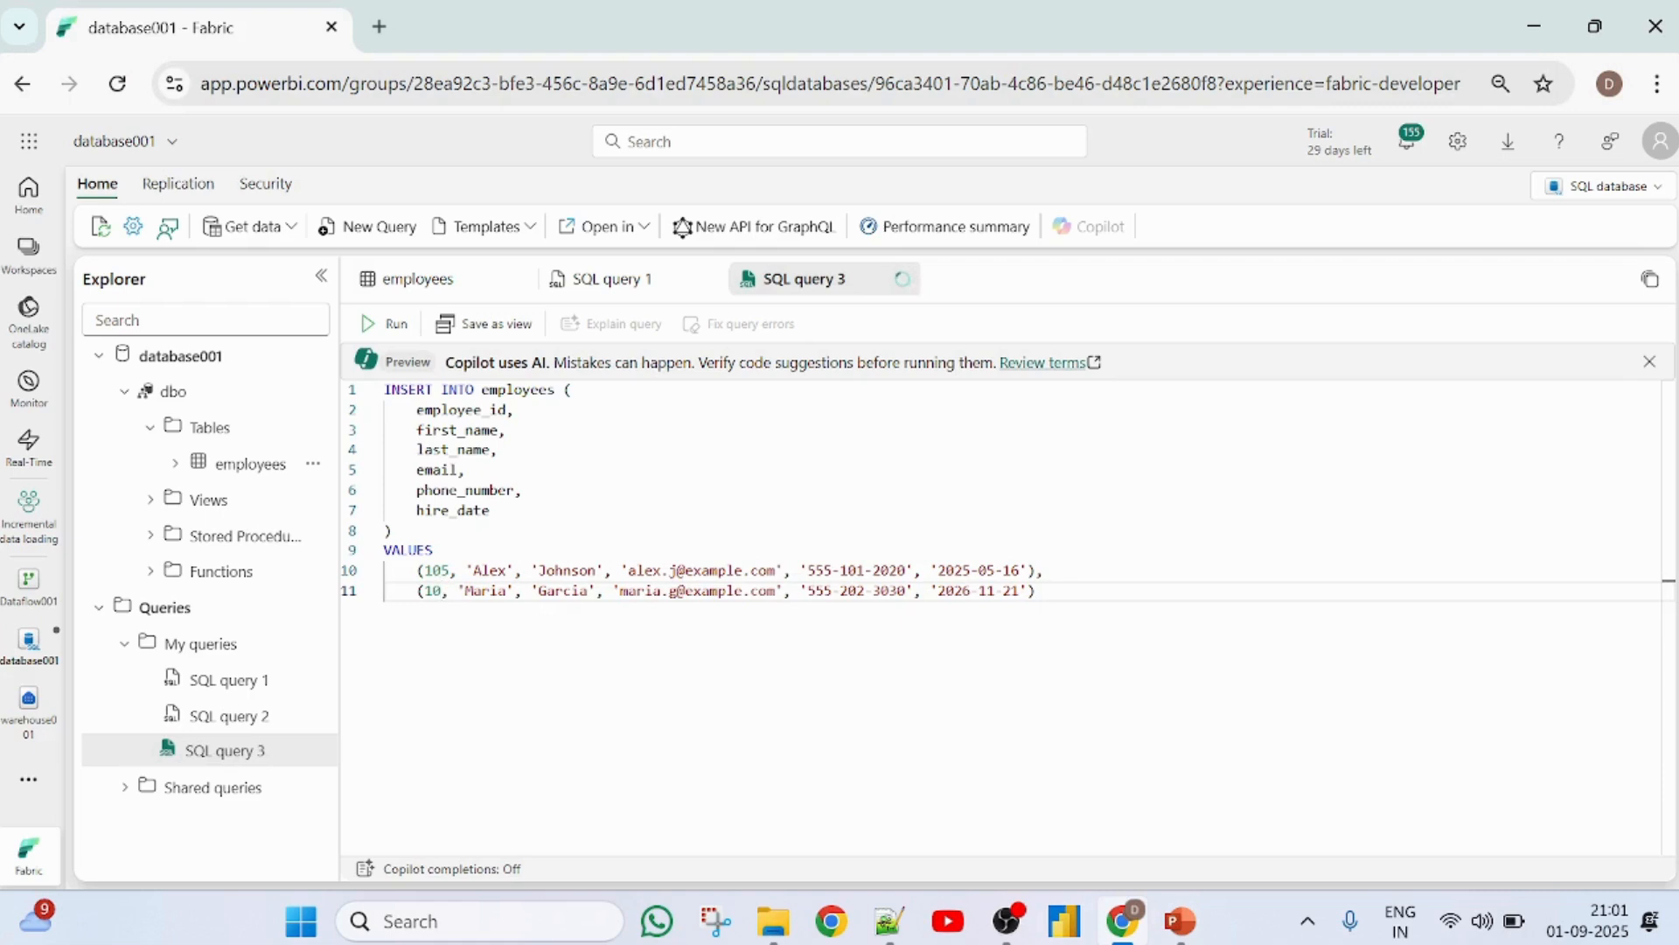
{"action": "type", "text": "6"}
- Replace the first names in rows 105 and 106 with the new employees' first names
{"action": "double_click", "coordinate": [491, 569]}
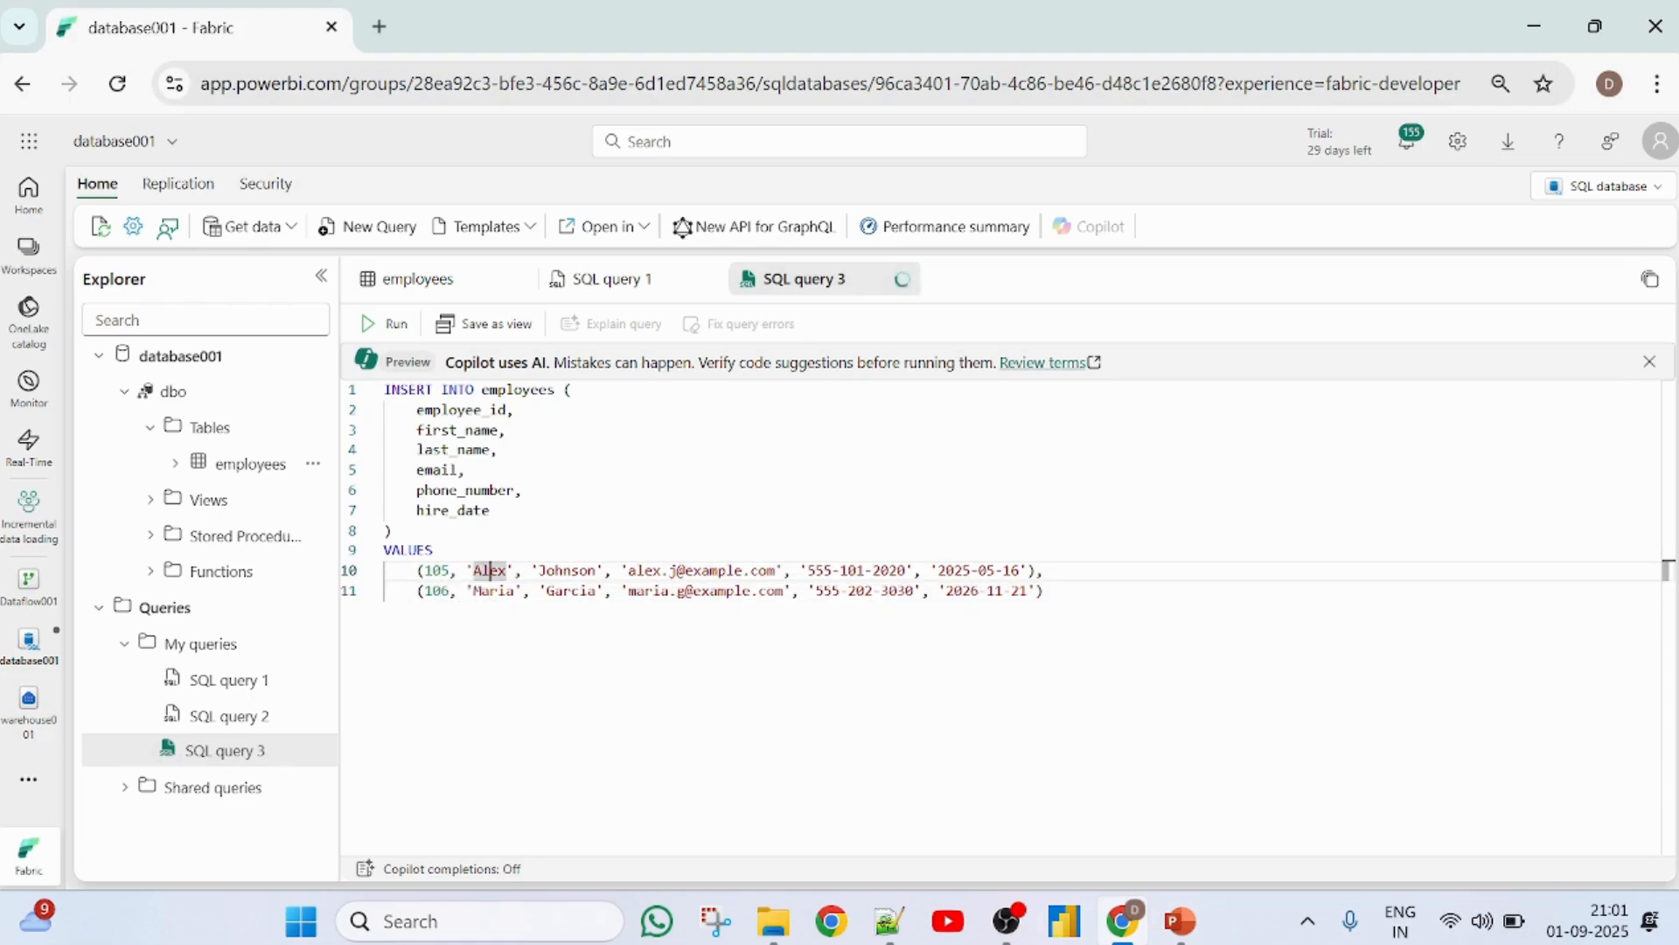
{"action": "key", "text": "BackSpace"}
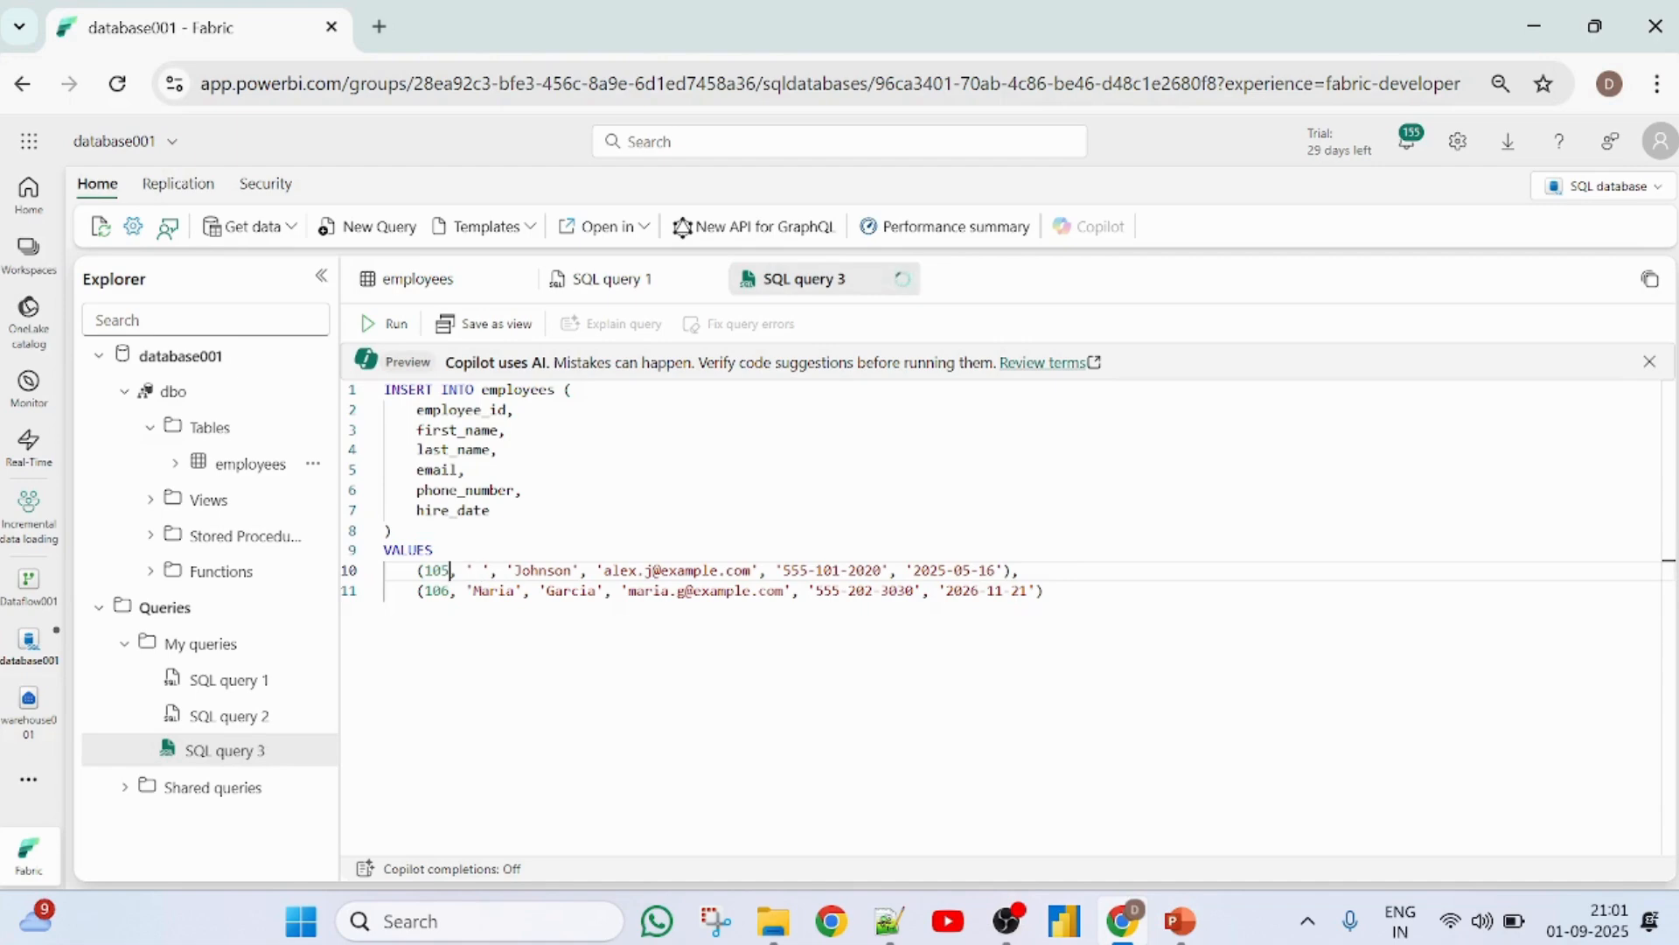
{"action": "key", "text": "BackSpace"}
{"action": "key", "text": "BackSpace"}
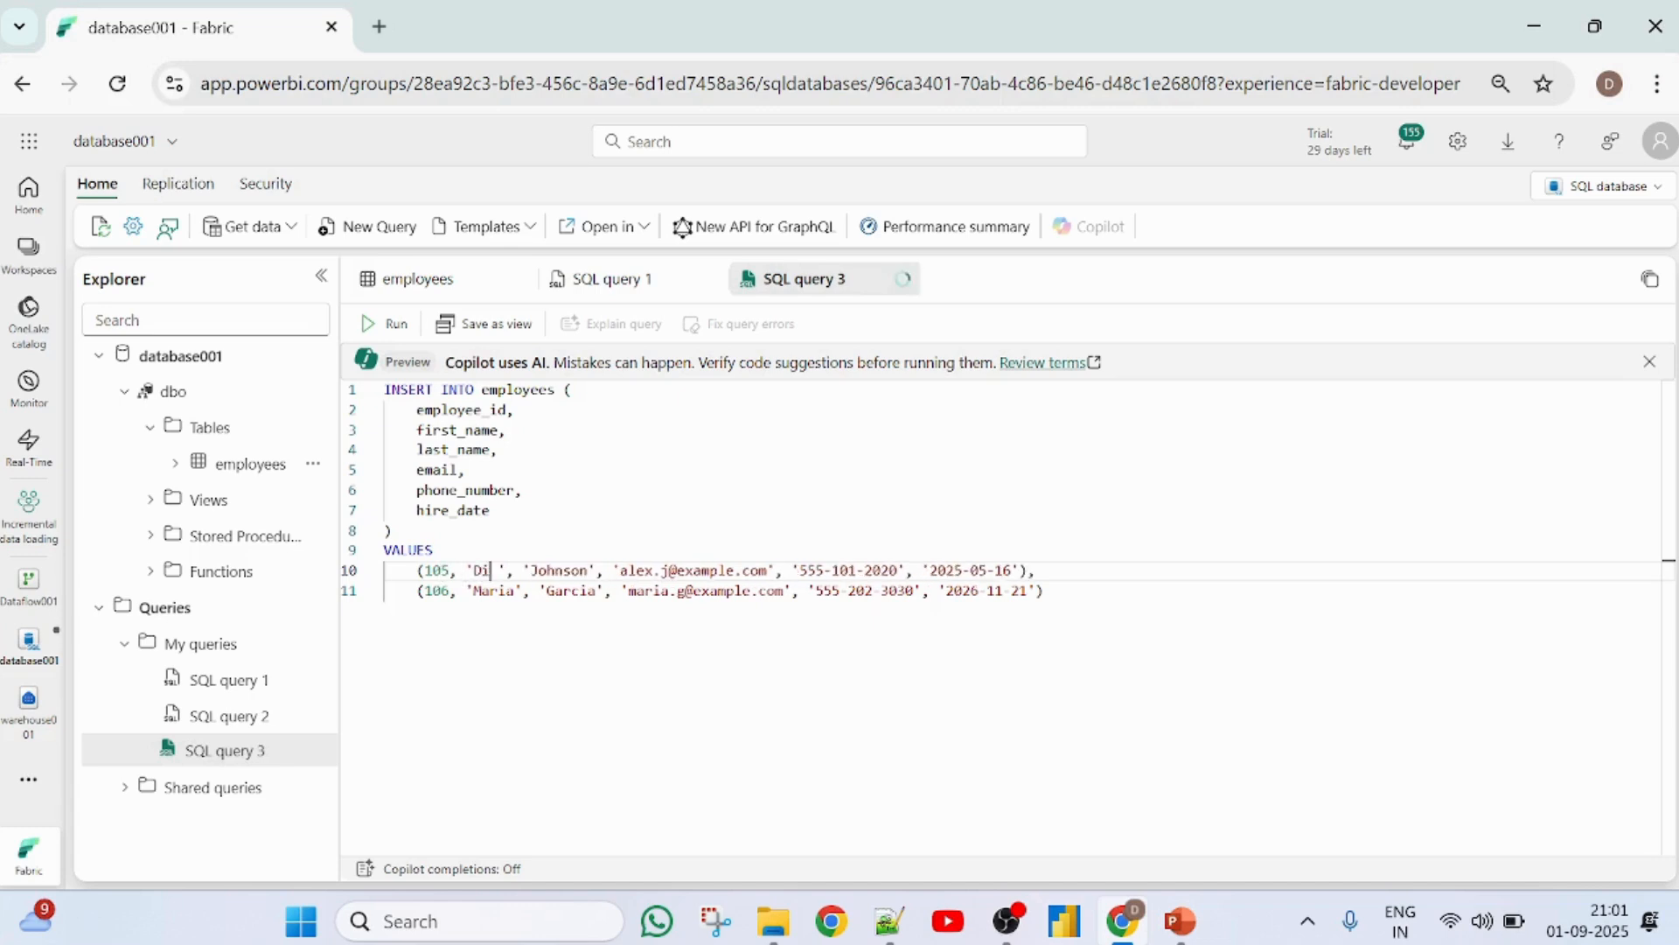
{"action": "key", "text": "Down"}
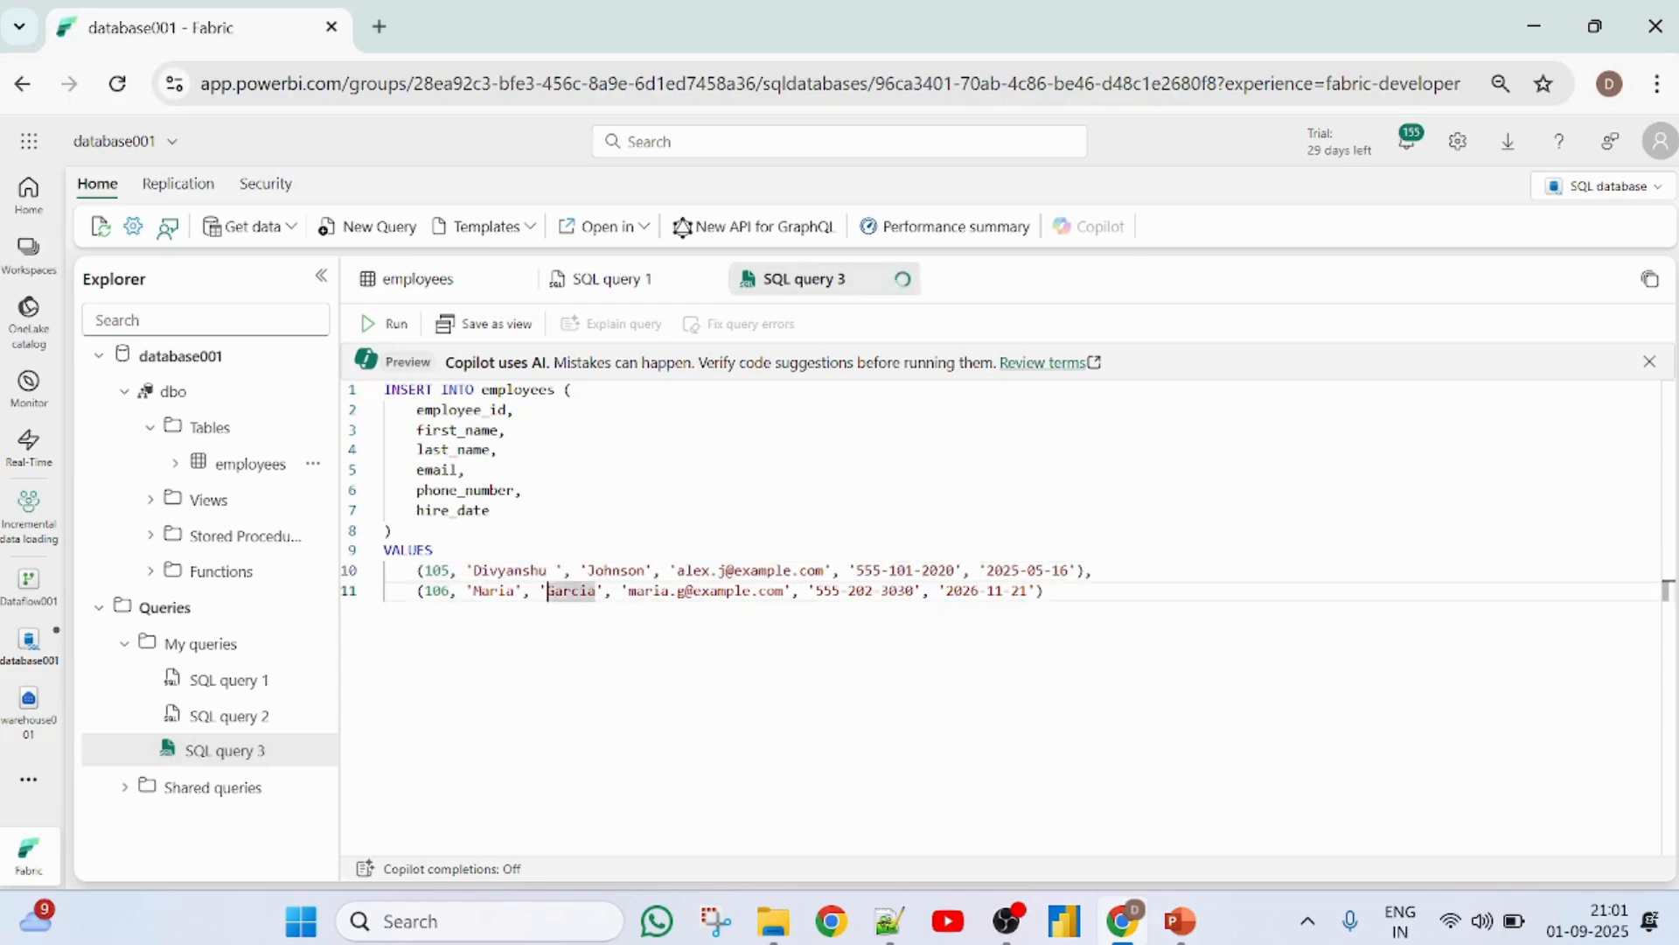
{"action": "key", "text": "Left"}
{"action": "key", "text": "Left"}
{"action": "key", "text": "Left"}
{"action": "key", "text": "Left"}
{"action": "key", "text": "BackSpace"}
{"action": "key", "text": "BackSpace"}
{"action": "key", "text": "BackSpace"}
{"action": "key", "text": "BackSpace"}
{"action": "key", "text": "BackSpace"}
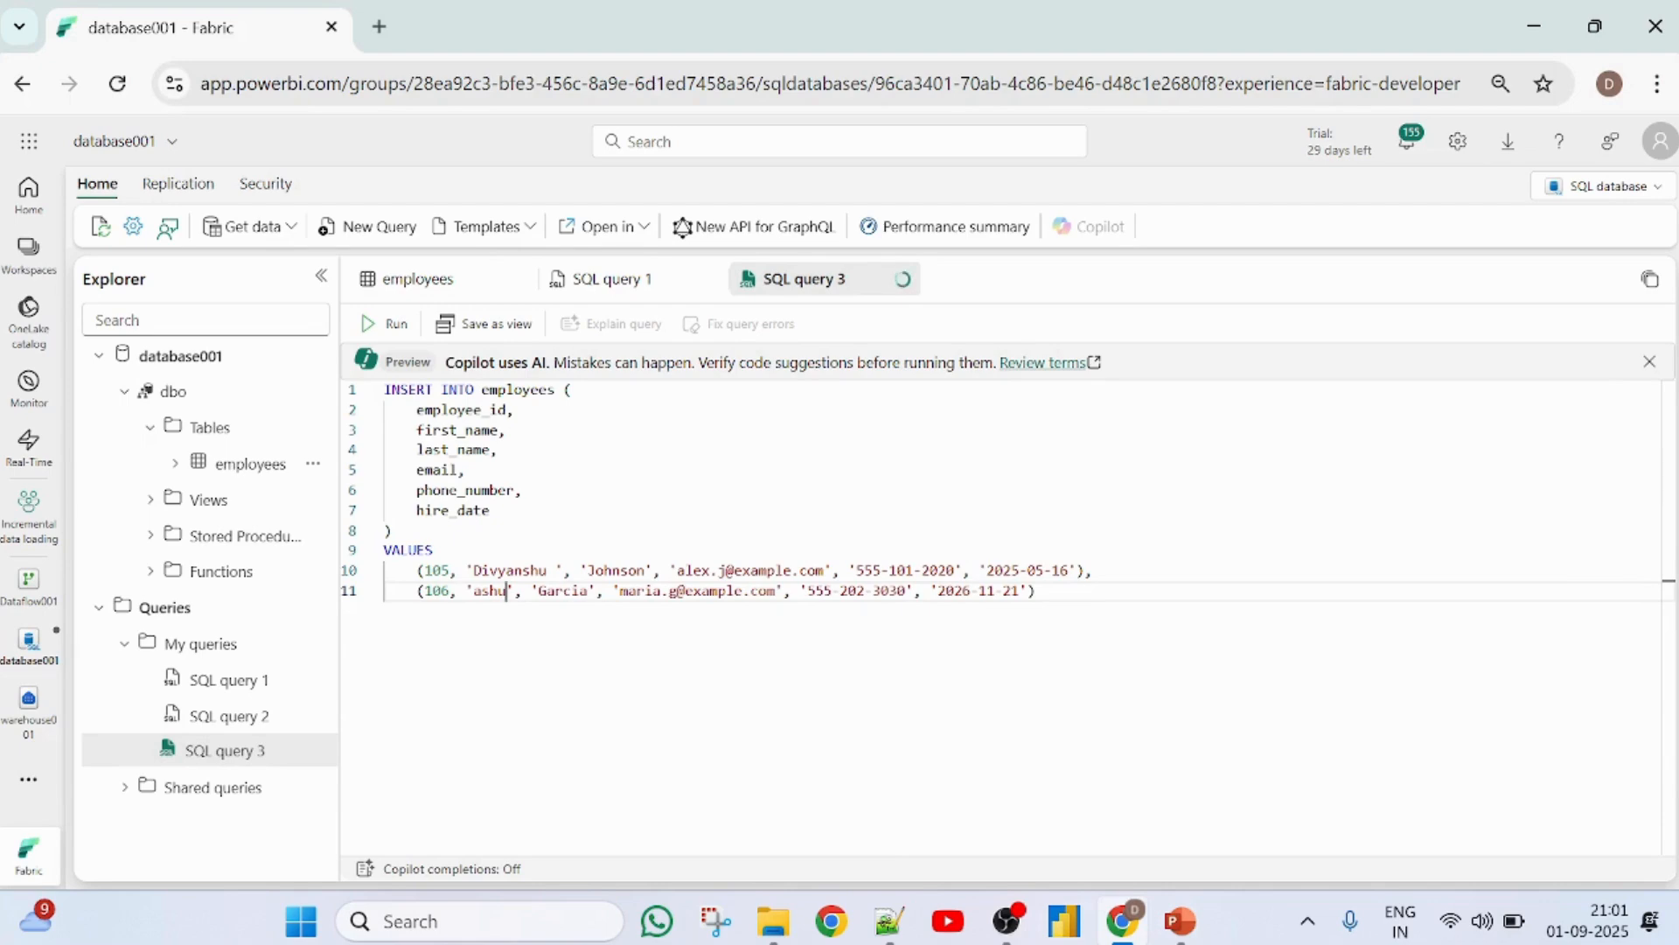
- Replace the last name and email in row 105 with the new employee's details
{"action": "left_click", "coordinate": [645, 570]}
{"action": "key", "text": "BackSpace"}
{"action": "key", "text": "BackSpace"}
{"action": "key", "text": "BackSpace"}
{"action": "key", "text": "BackSpace"}
{"action": "key", "text": "BackSpace"}
{"action": "key", "text": "BackSpace"}
{"action": "key", "text": "BackSpace"}
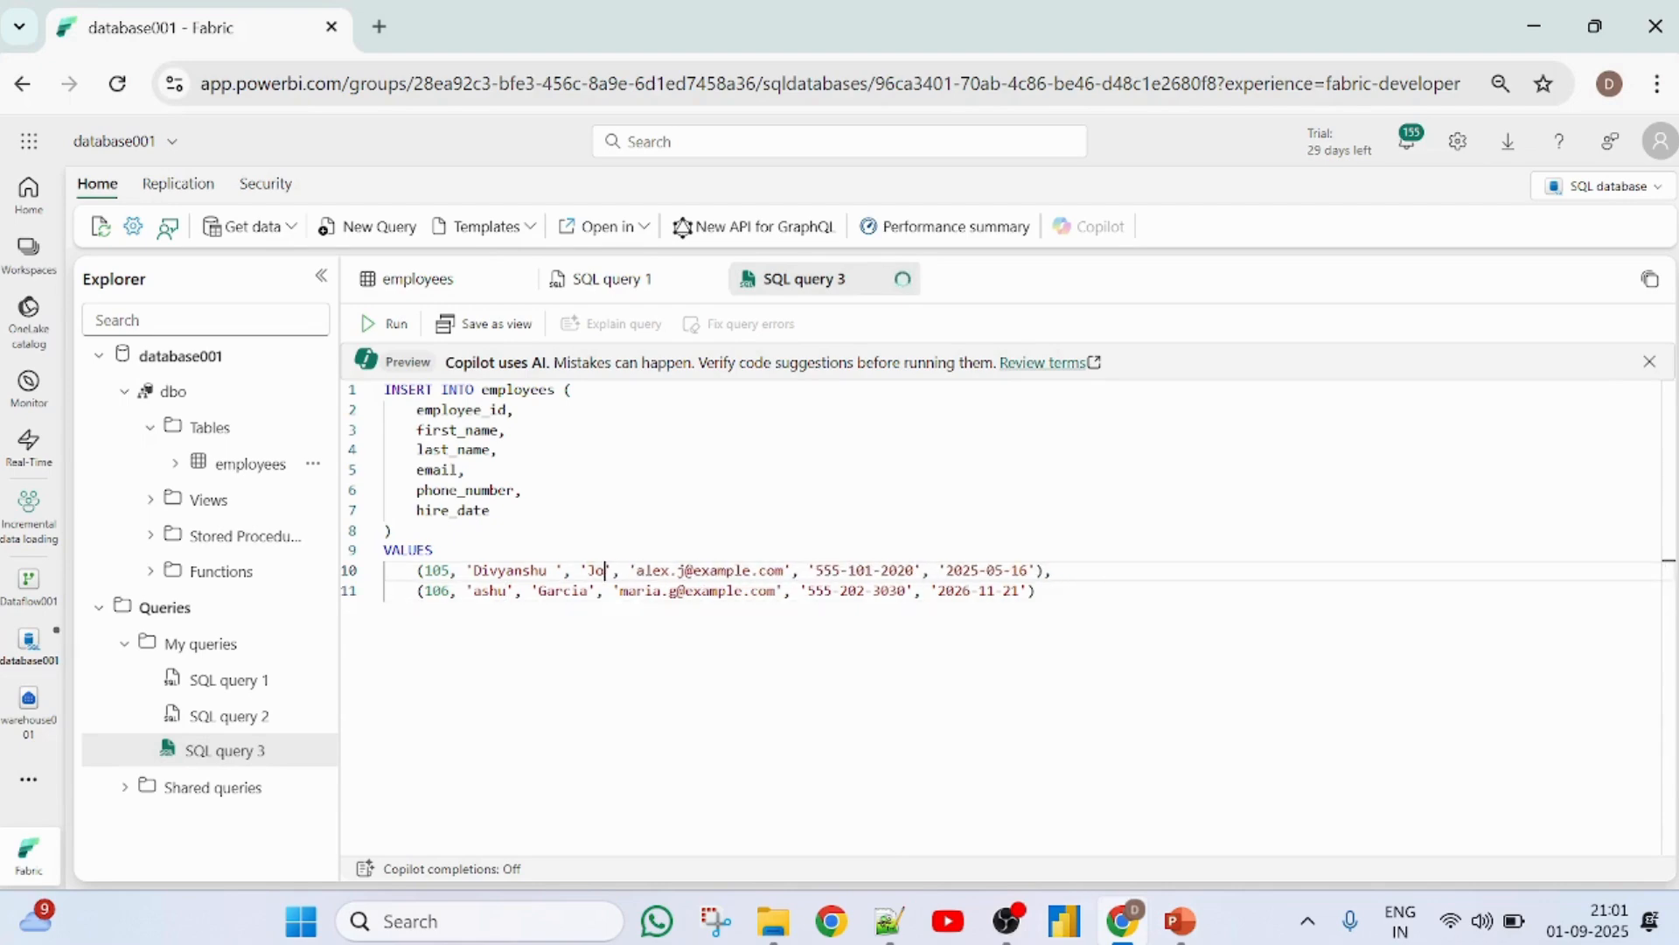
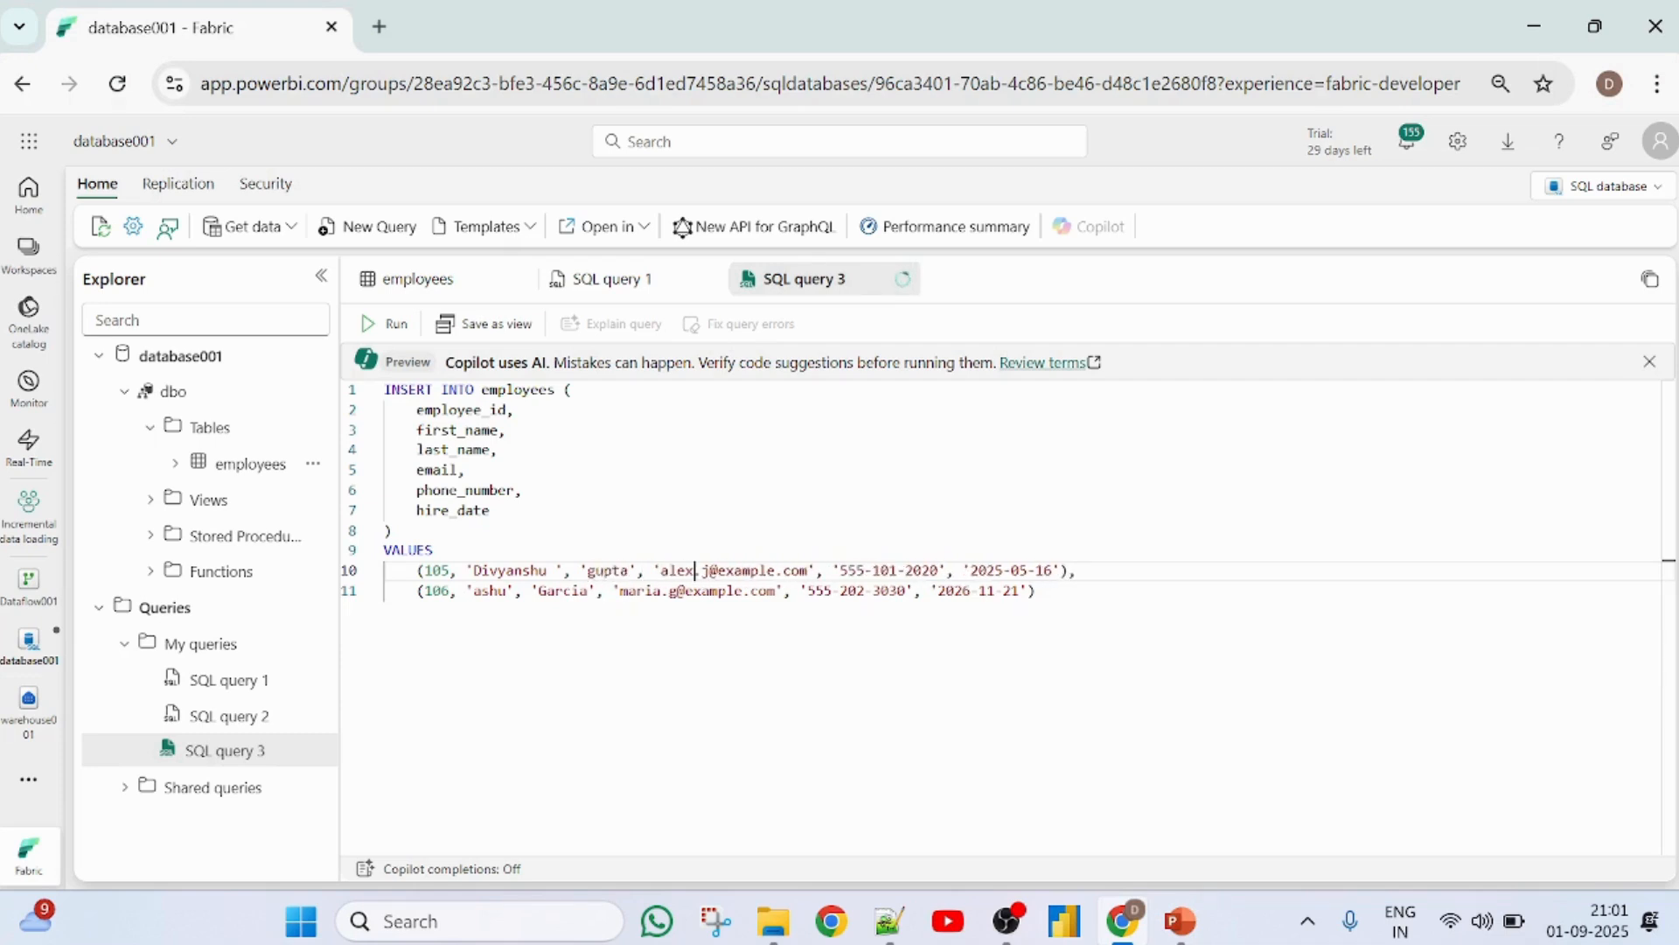
{"action": "key", "text": "BackSpace"}
{"action": "key", "text": "BackSpace"}
{"action": "key", "text": "BackSpace"}
{"action": "key", "text": "BackSpace"}
{"action": "key", "text": "BackSpace"}
{"action": "key", "text": "BackSpace"}
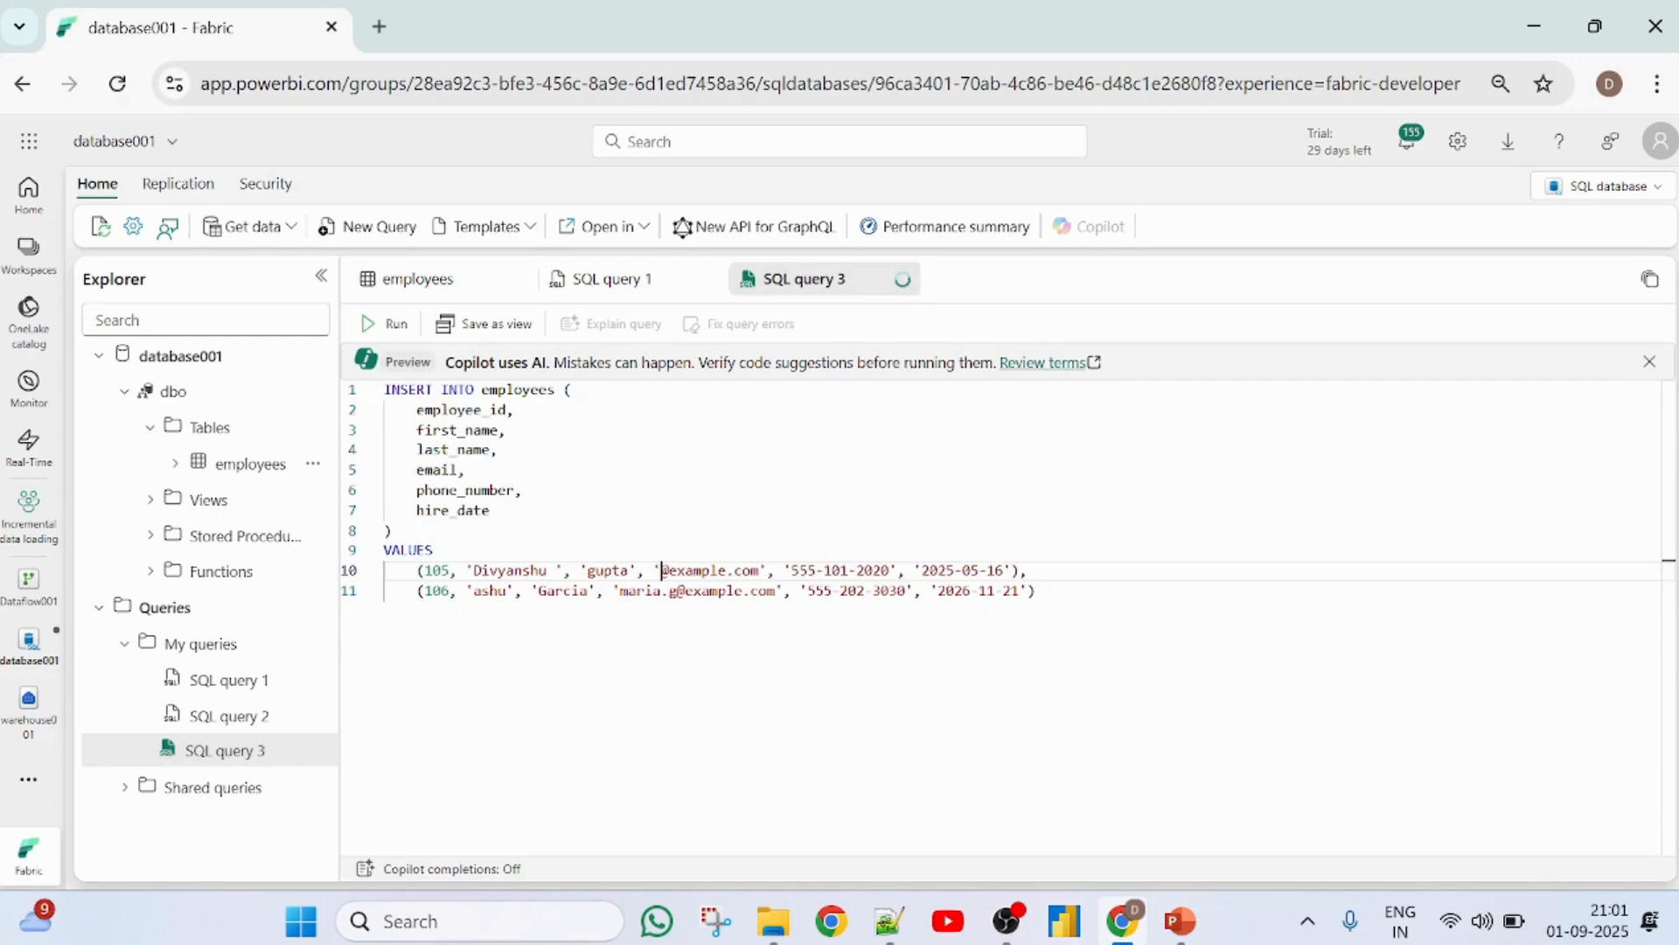
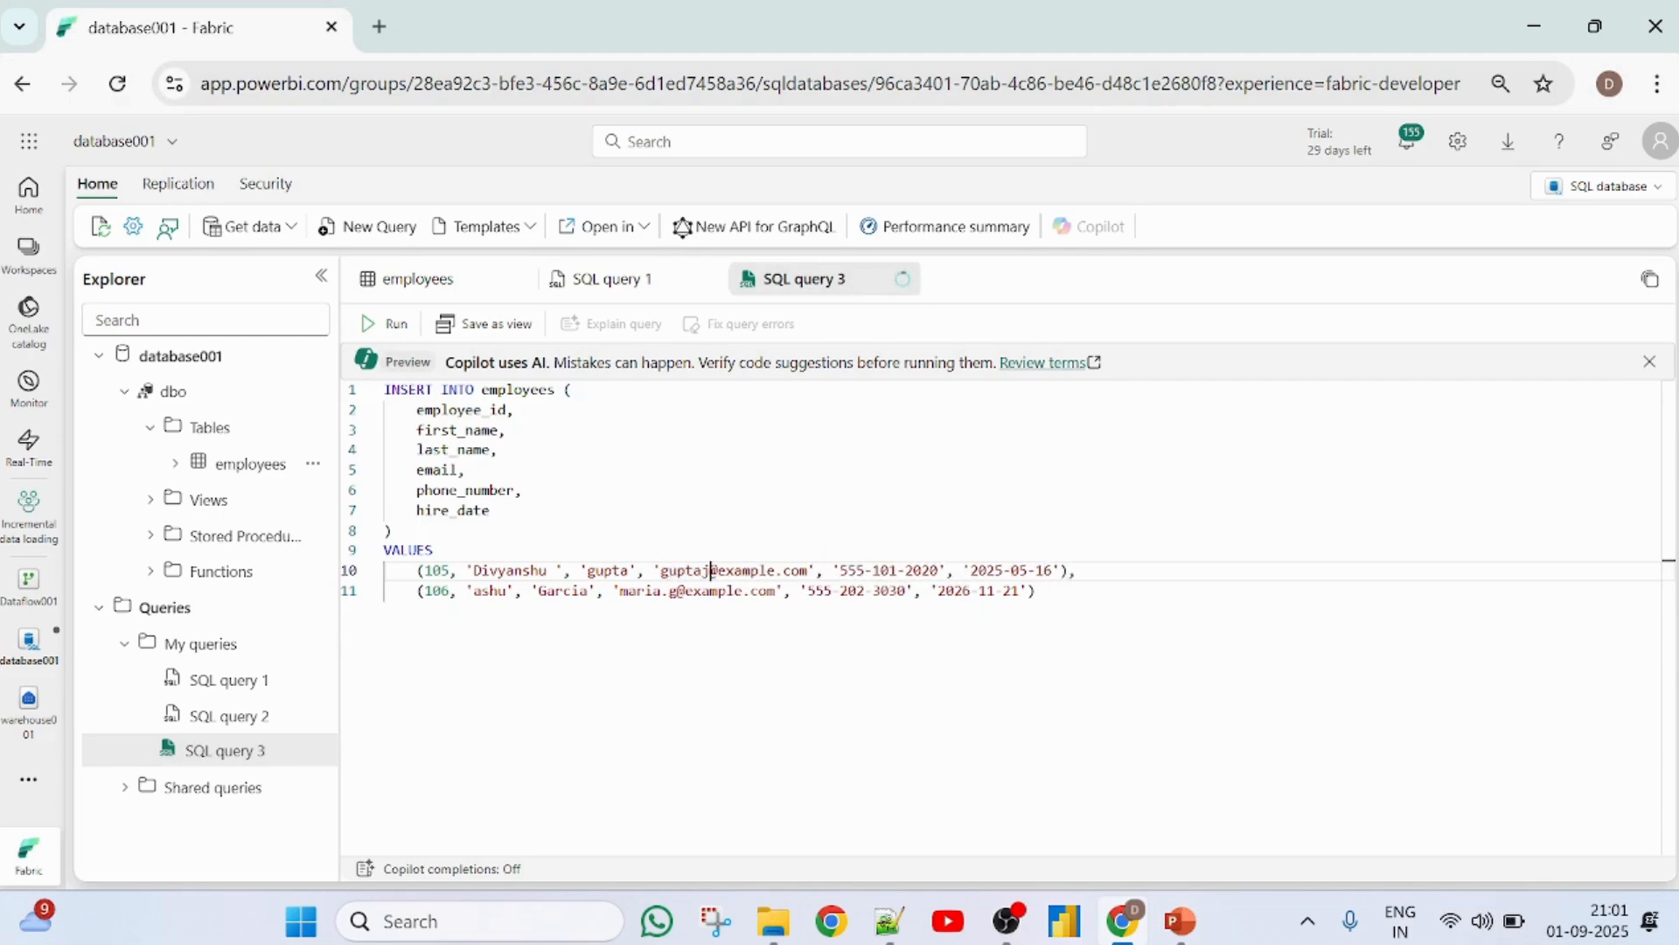
{"action": "key", "text": "Right"}
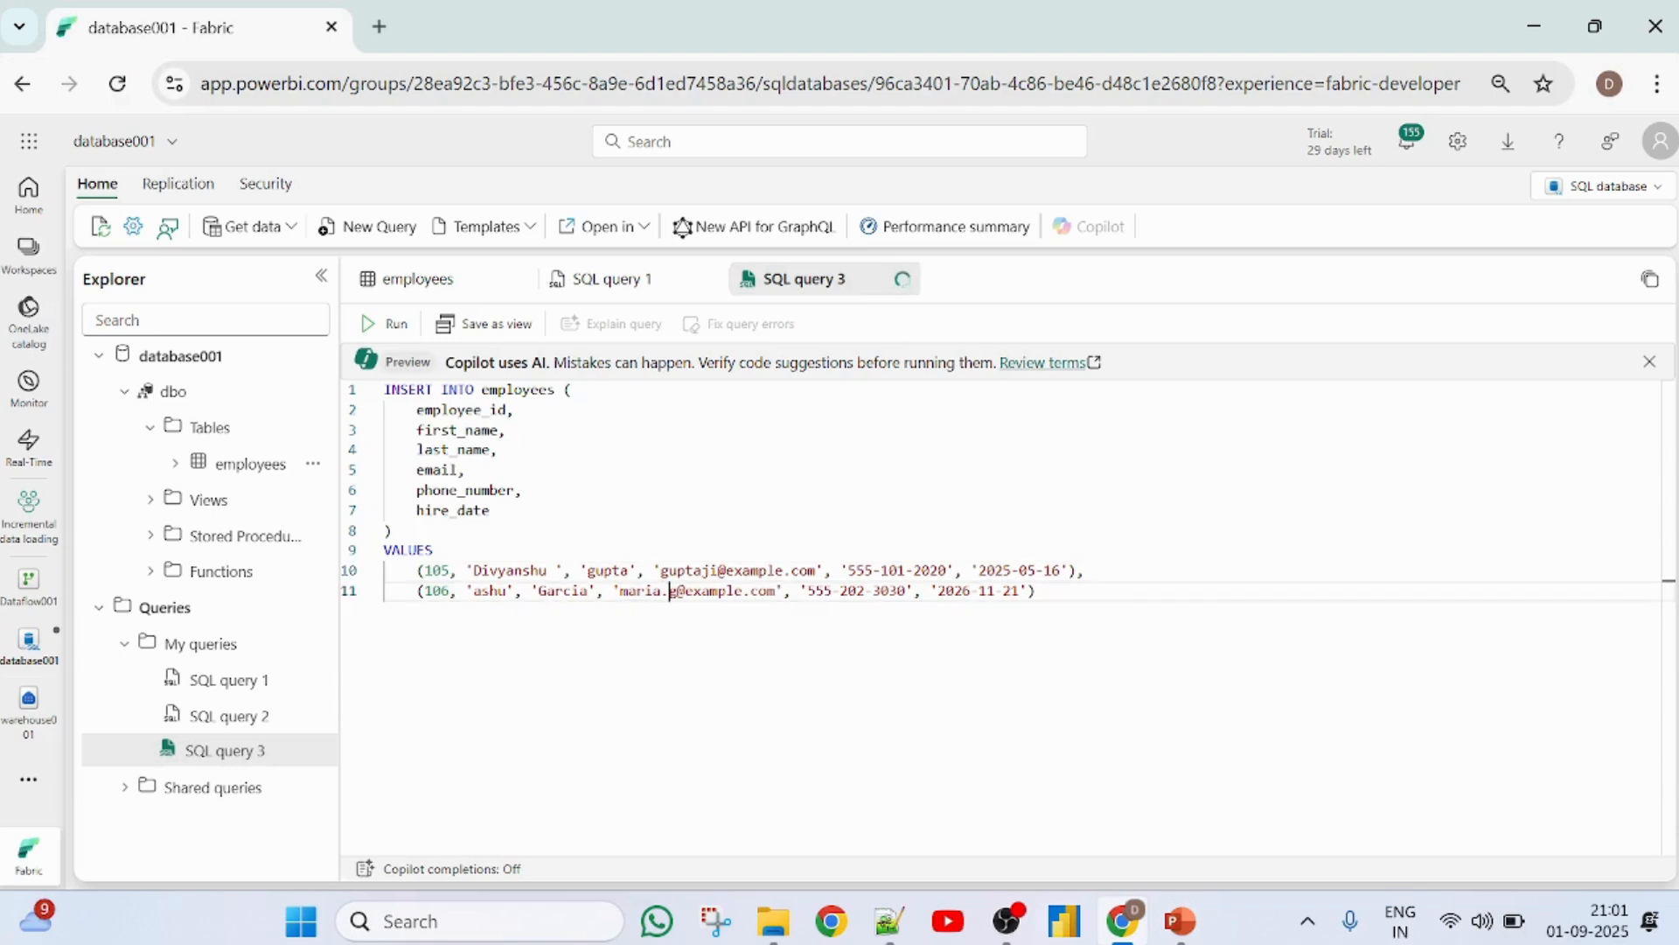
- Replace the email and last name in row 106 with the second new employee's details
{"action": "key", "text": "BackSpace"}
{"action": "key", "text": "BackSpace"}
{"action": "key", "text": "BackSpace"}
{"action": "key", "text": "BackSpace"}
{"action": "key", "text": "BackSpace"}
{"action": "key", "text": "BackSpace"}
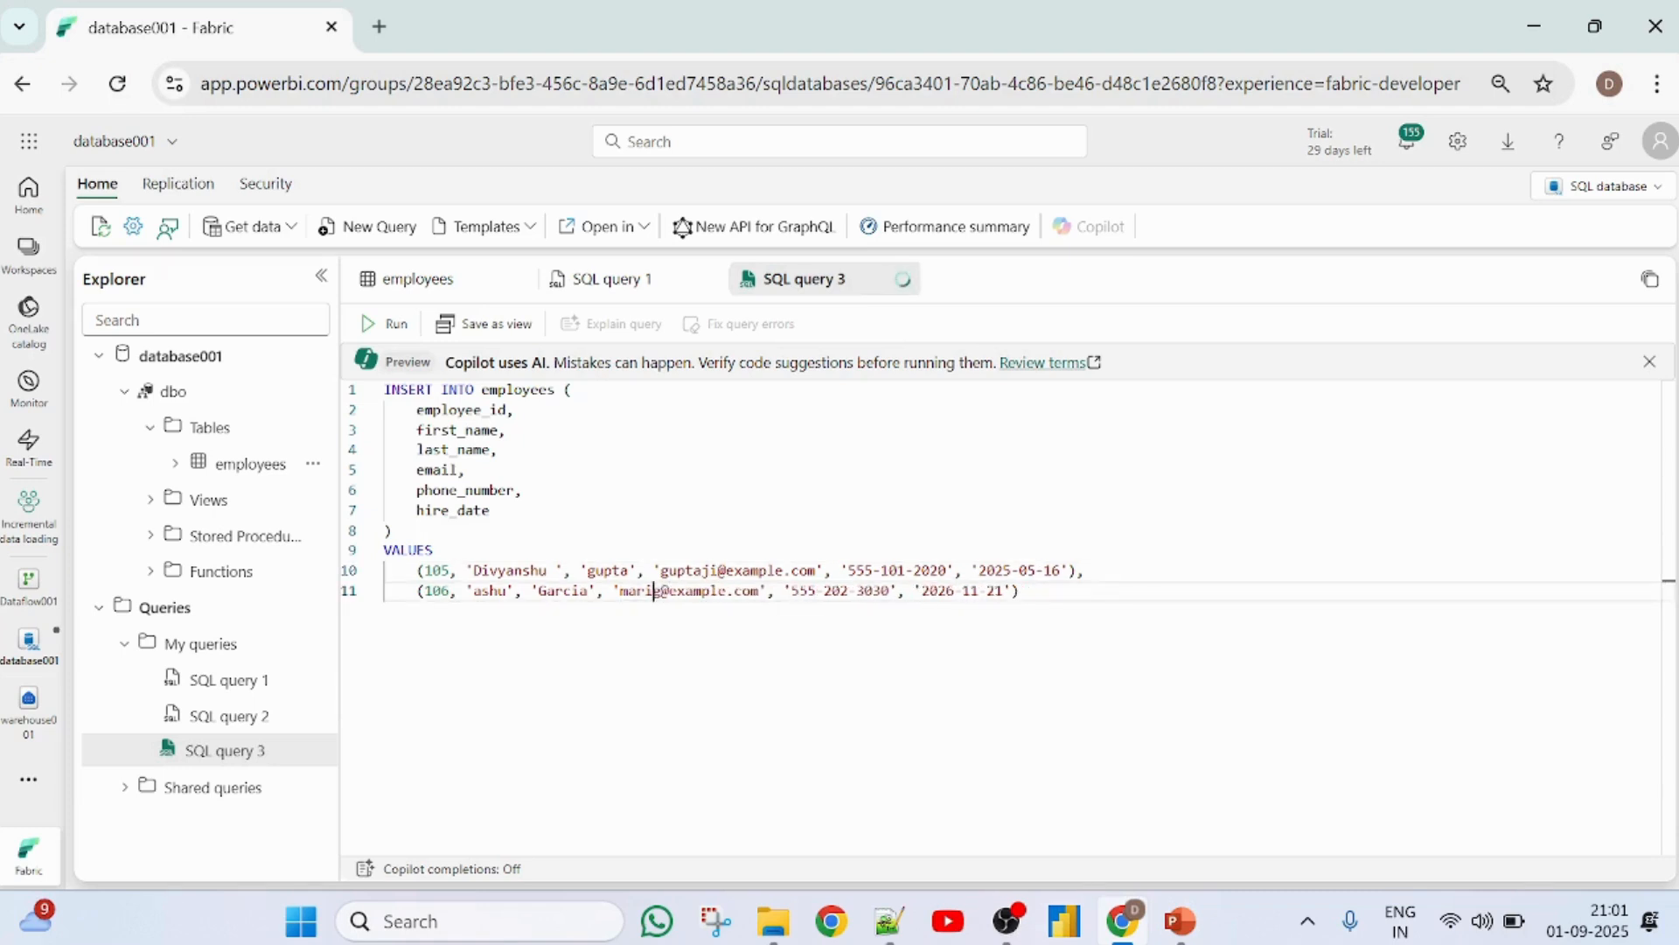
{"action": "type", "text": "ah"}
{"action": "key", "text": "BackSpace"}
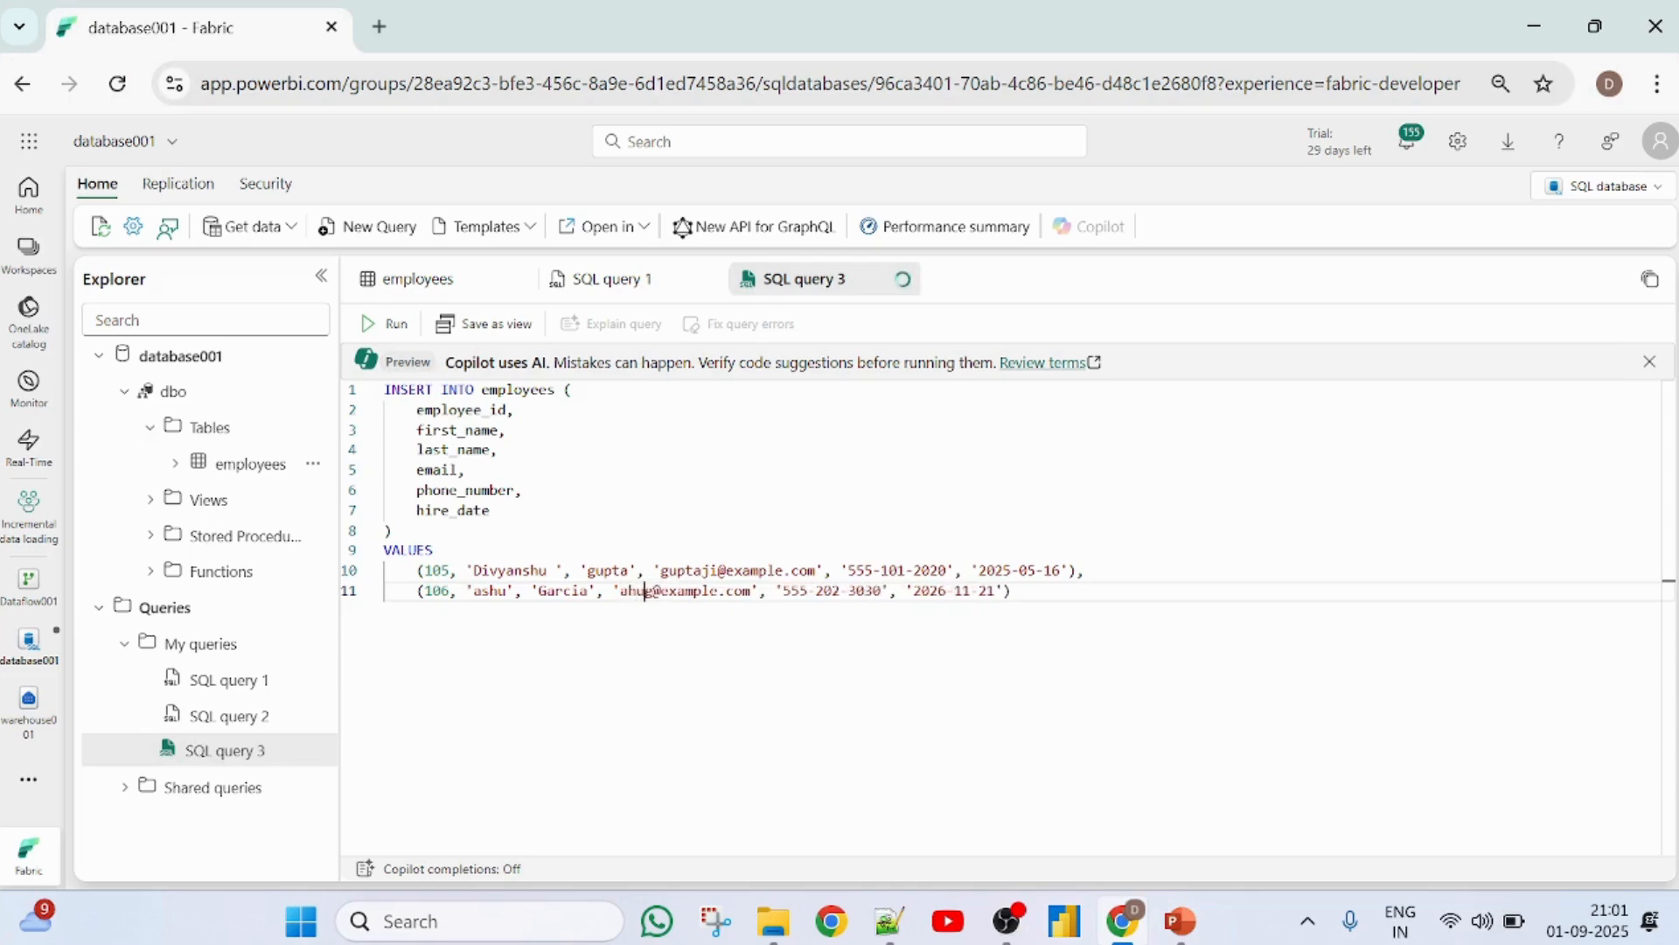
{"action": "type", "text": "shu"}
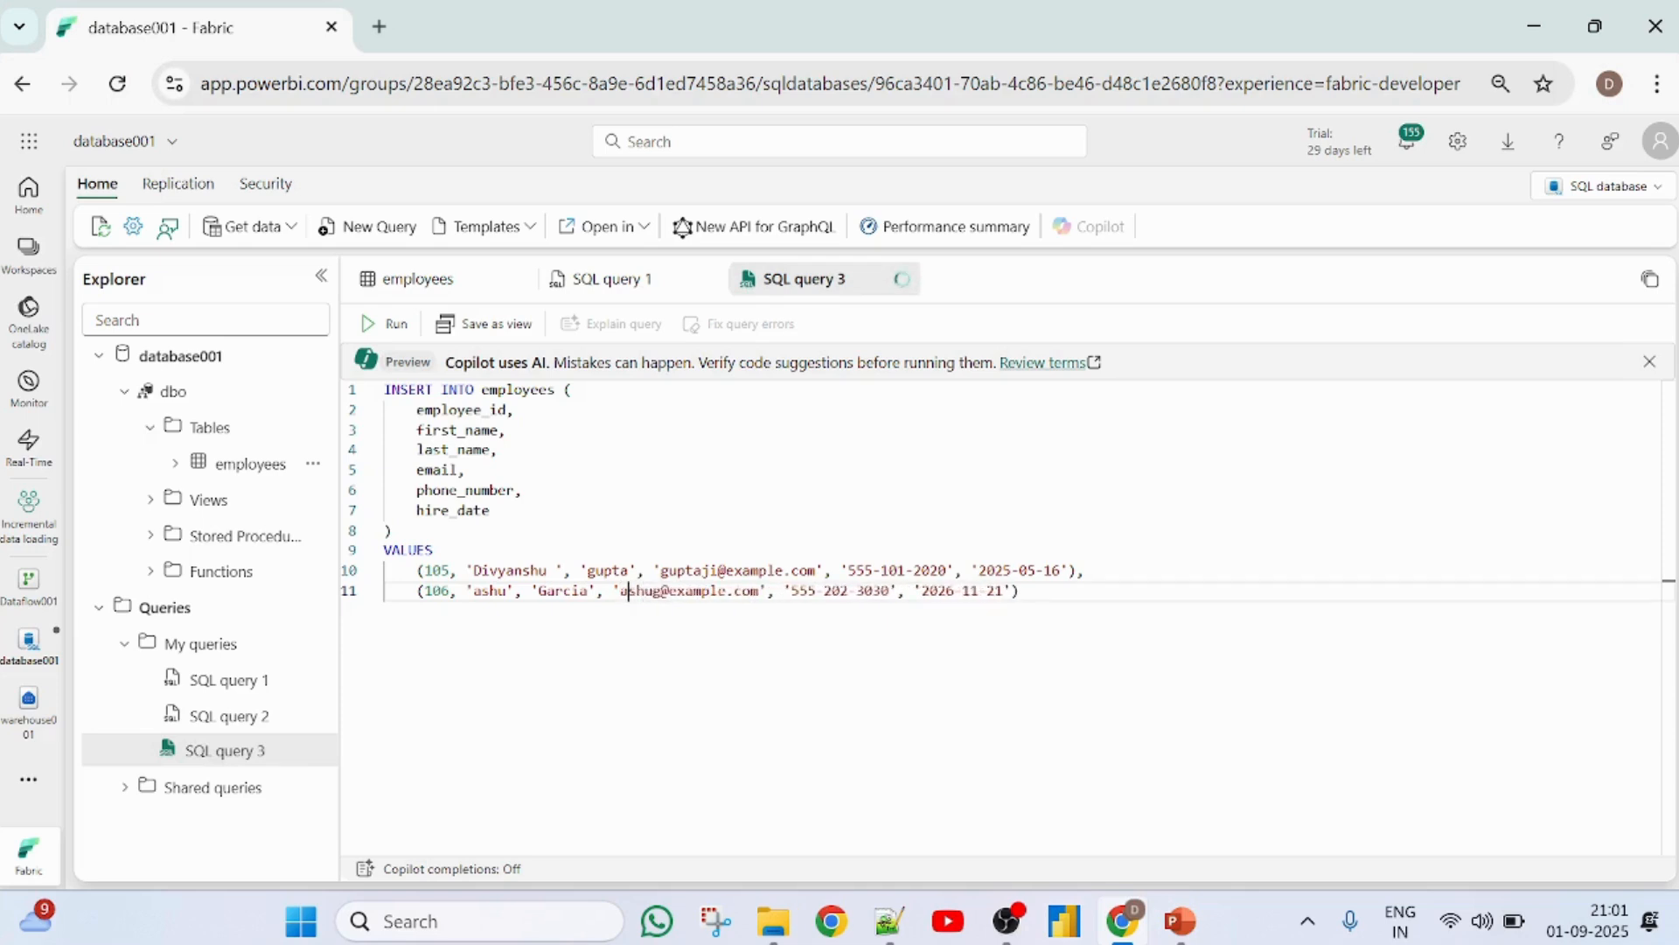
{"action": "key", "text": "BackSpace"}
{"action": "key", "text": "BackSpace"}
{"action": "key", "text": "BackSpace"}
{"action": "key", "text": "BackSpace"}
{"action": "key", "text": "BackSpace"}
{"action": "key", "text": "BackSpace"}
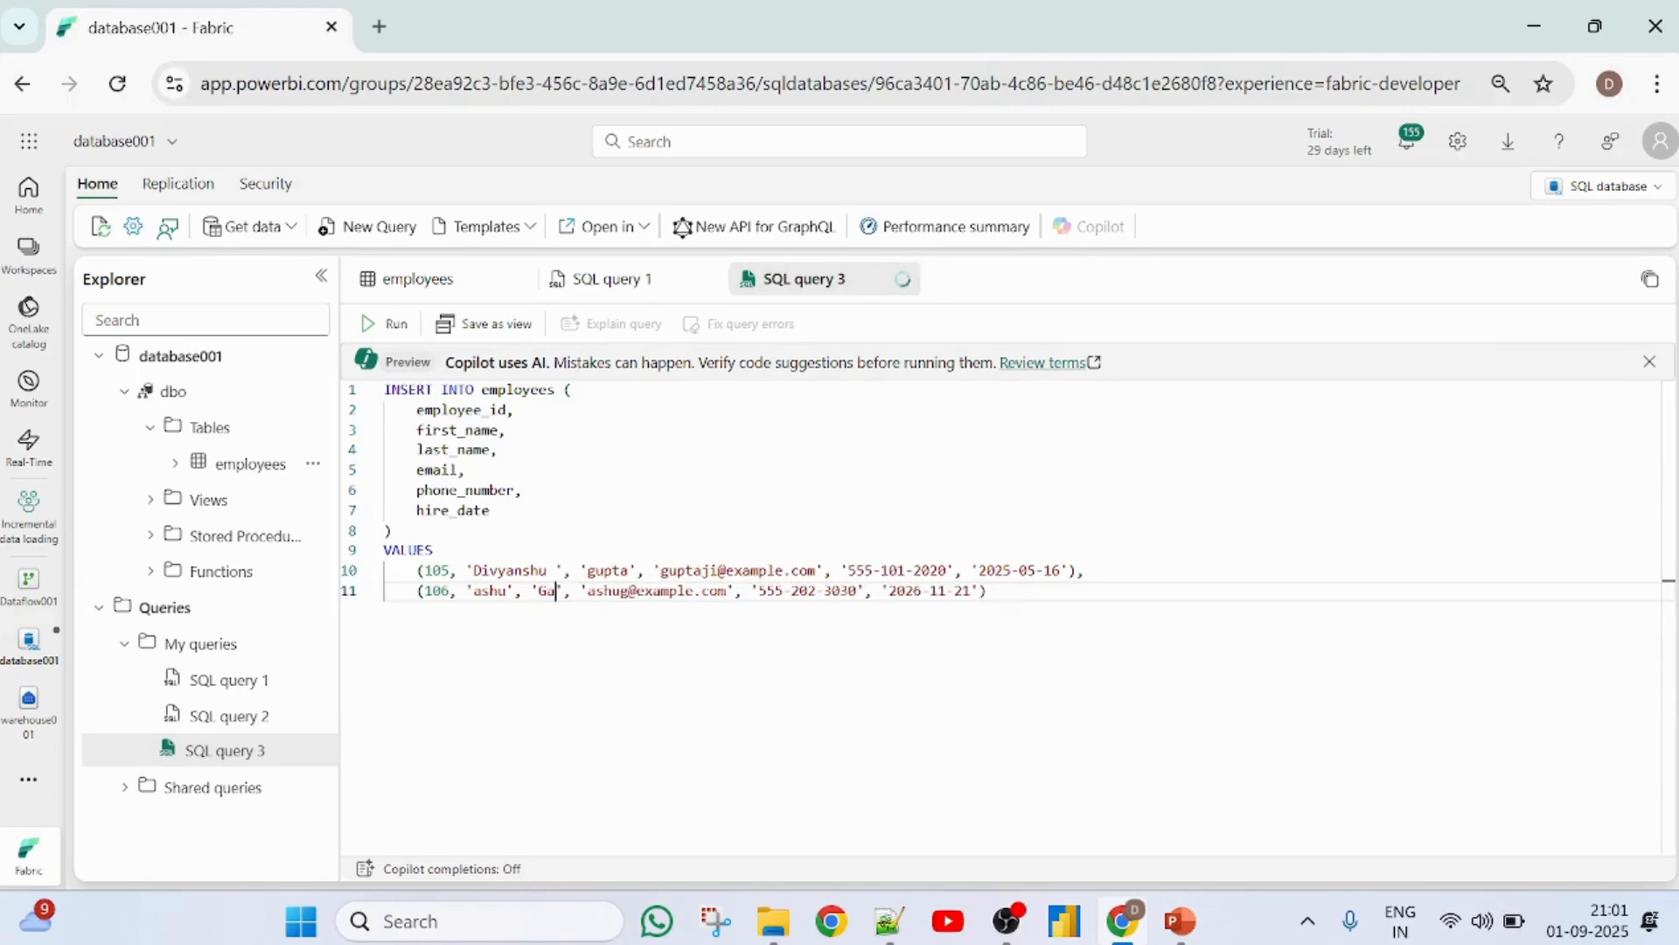
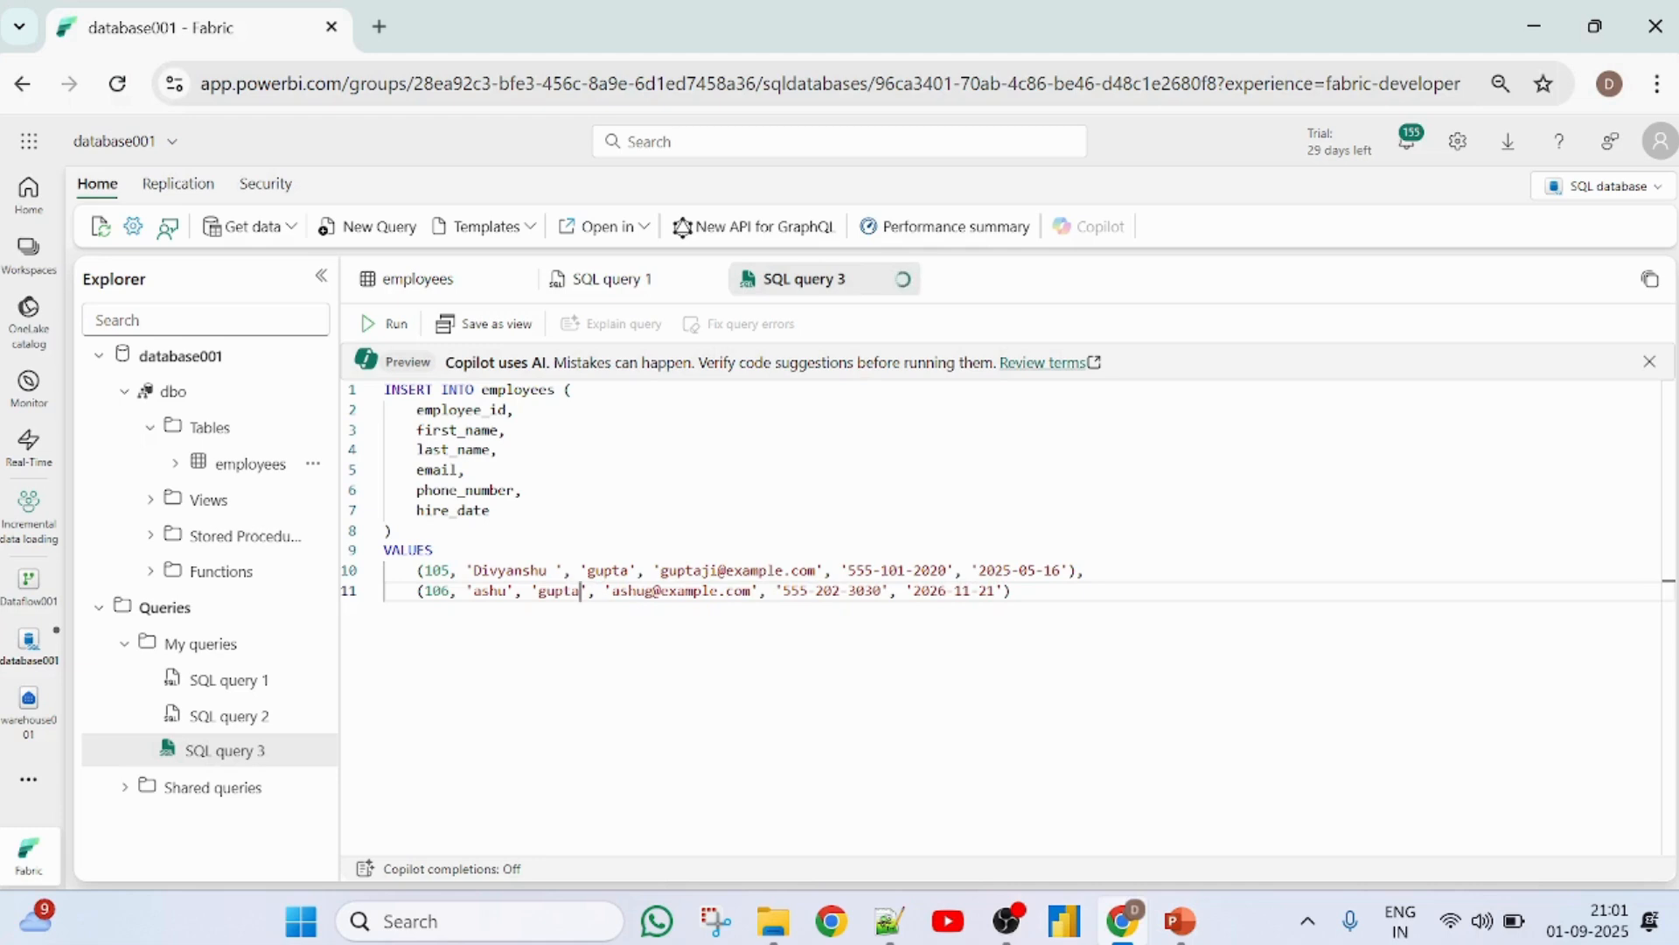
- Run the INSERT query and select the top 1000 rows of database001's employees table to check the additions
{"action": "left_click", "coordinate": [386, 325]}
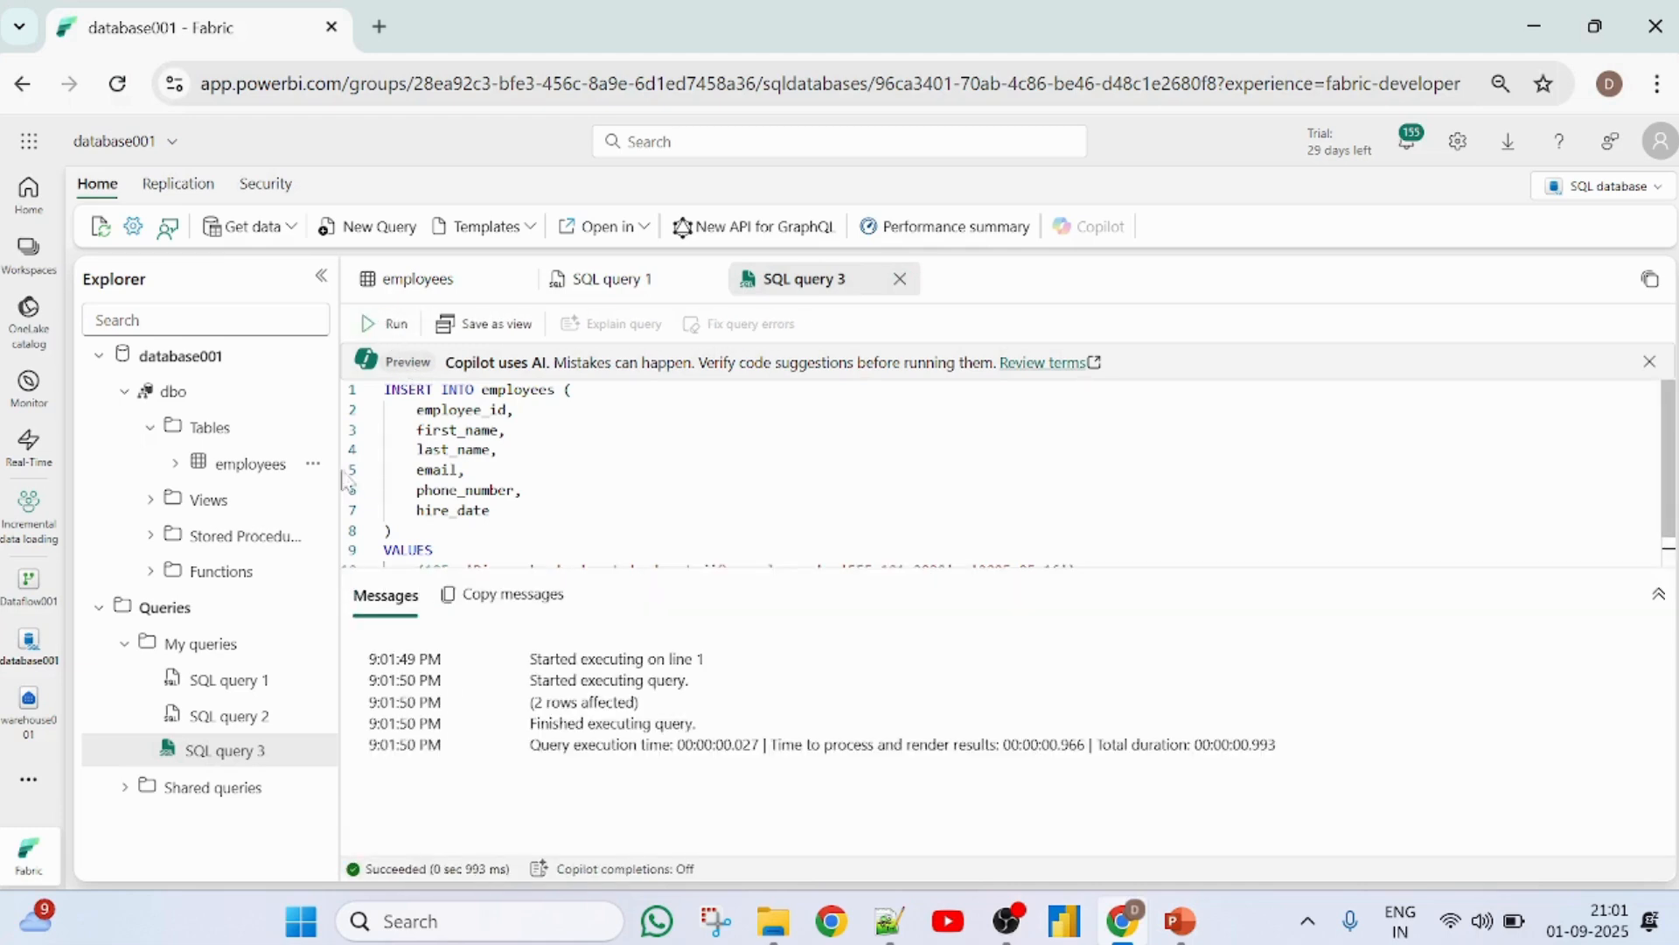
{"action": "left_click", "coordinate": [248, 464]}
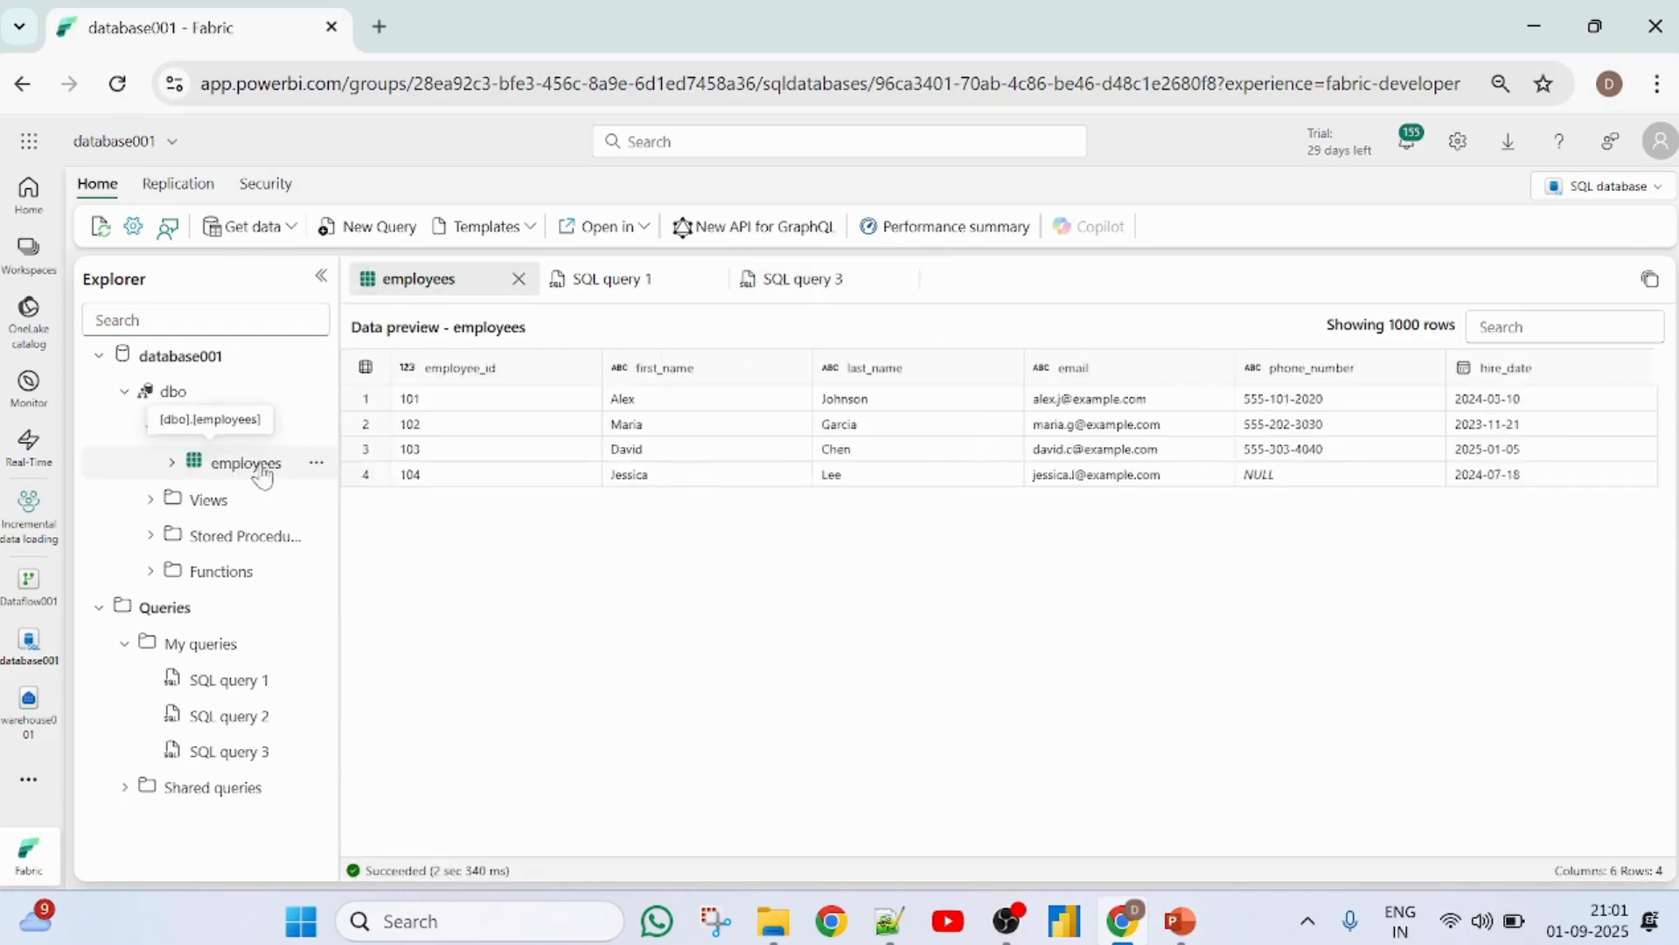
{"action": "left_click", "coordinate": [316, 463]}
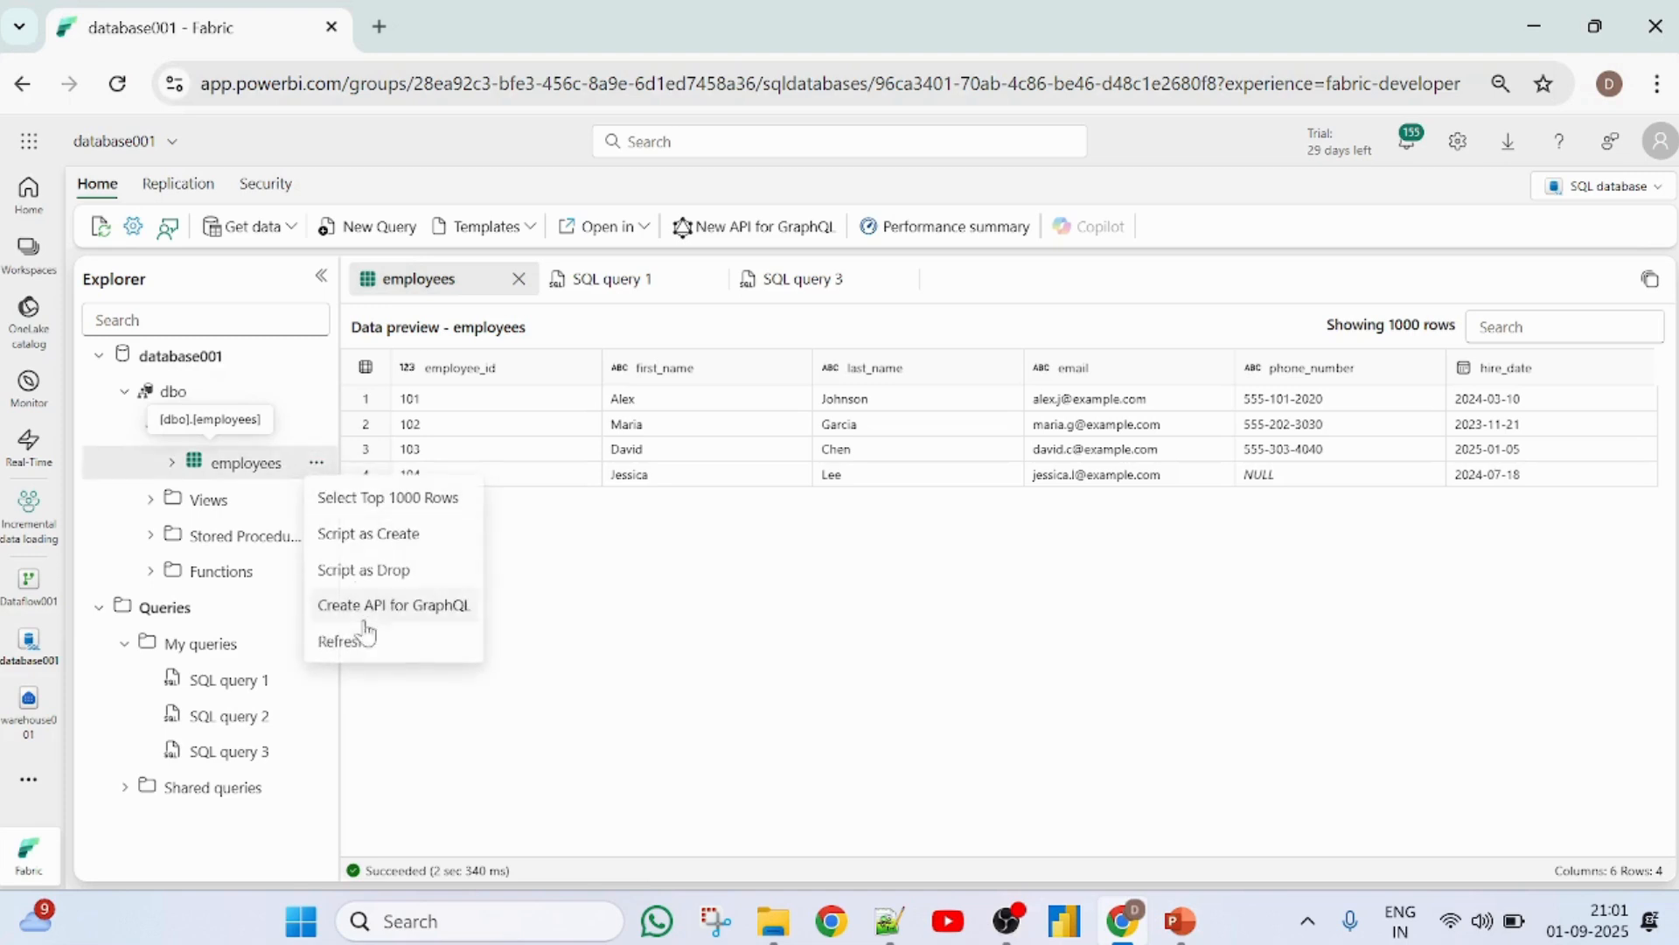
{"action": "left_click", "coordinate": [368, 646]}
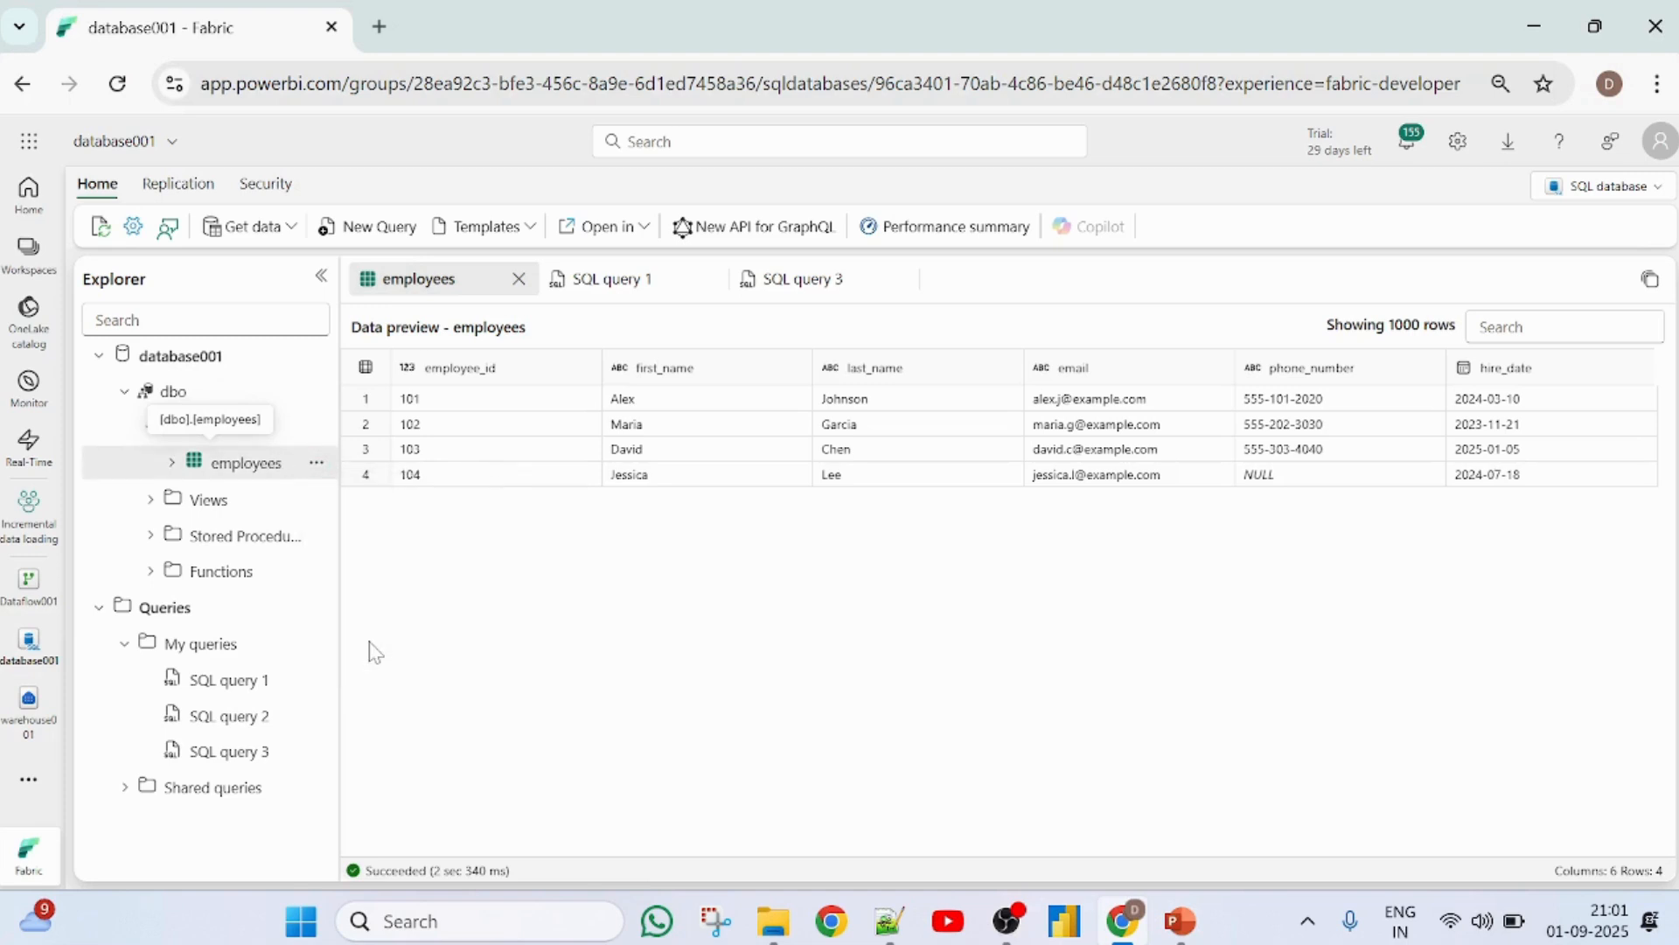
{"action": "left_click", "coordinate": [315, 462]}
{"action": "left_click", "coordinate": [357, 507]}
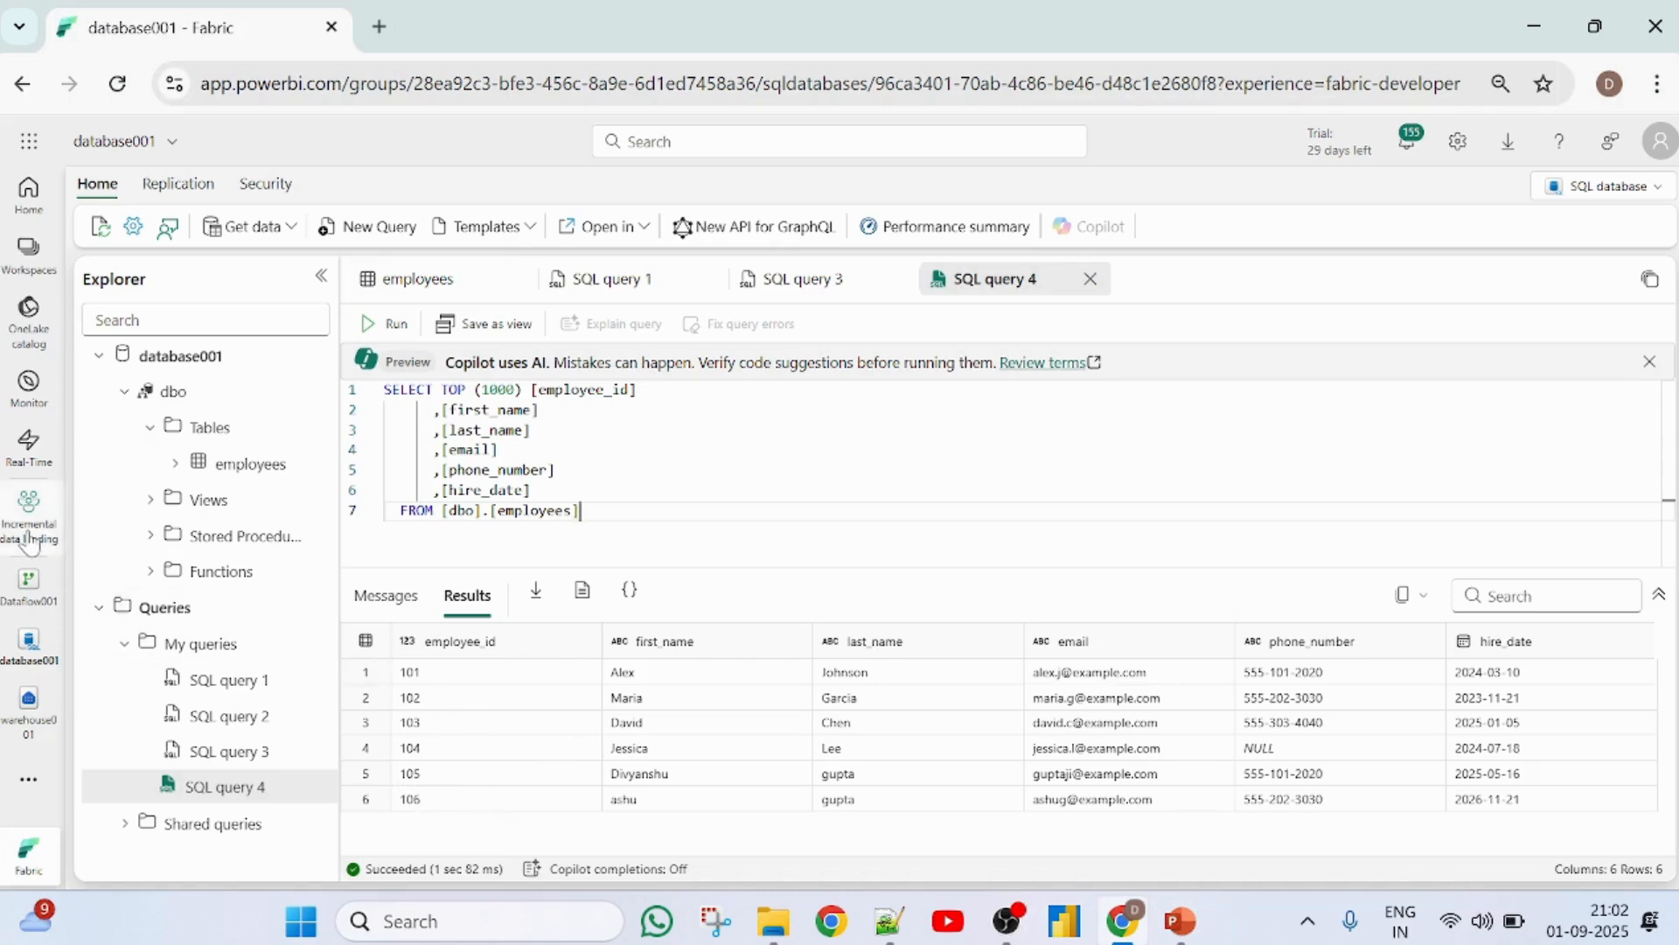
- Refresh Dataflow001 from the Incremental data loading workspace and check the refresh in its recent runs
{"action": "left_click", "coordinate": [29, 582]}
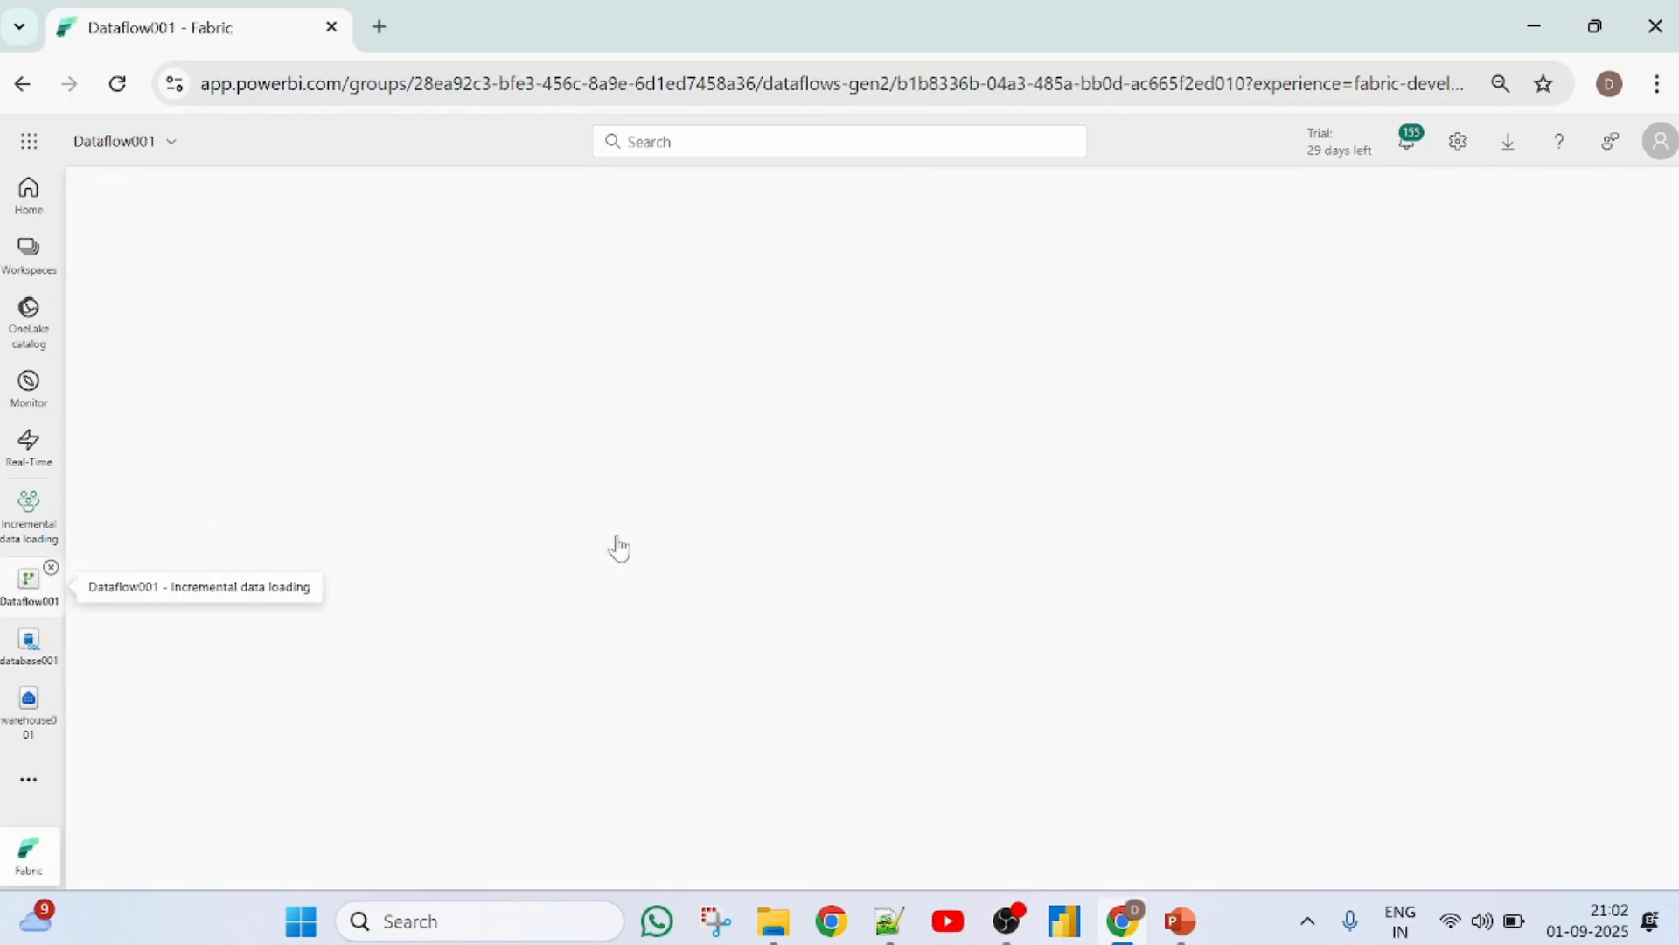
{"action": "left_click", "coordinate": [27, 527]}
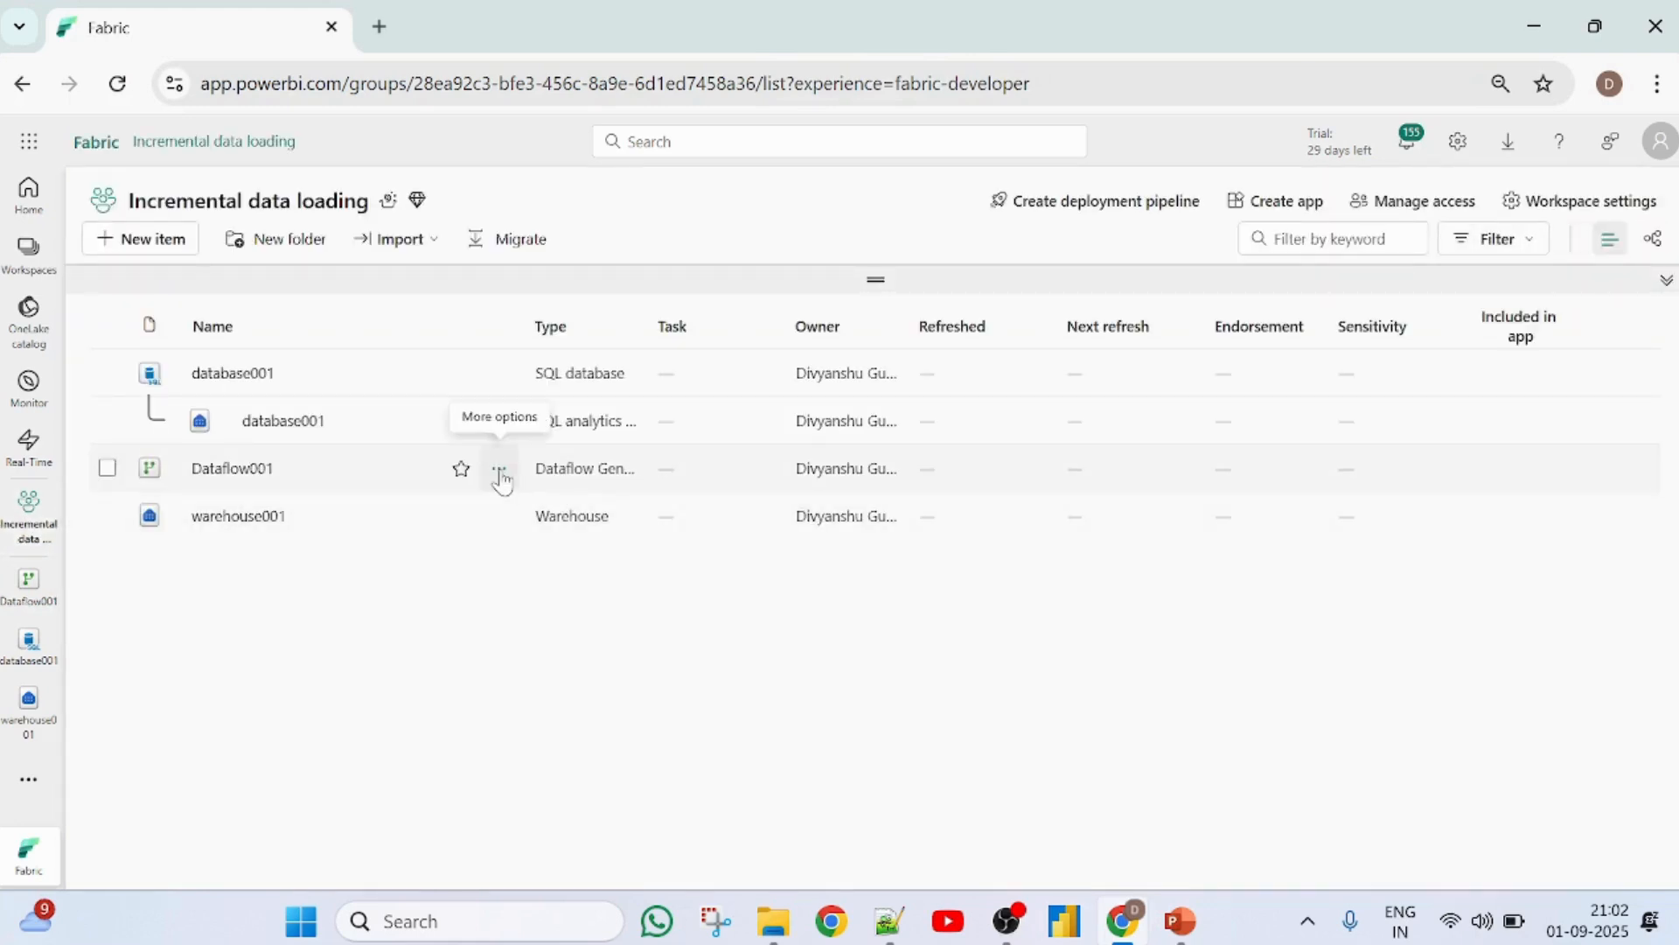
{"action": "left_click", "coordinate": [500, 475]}
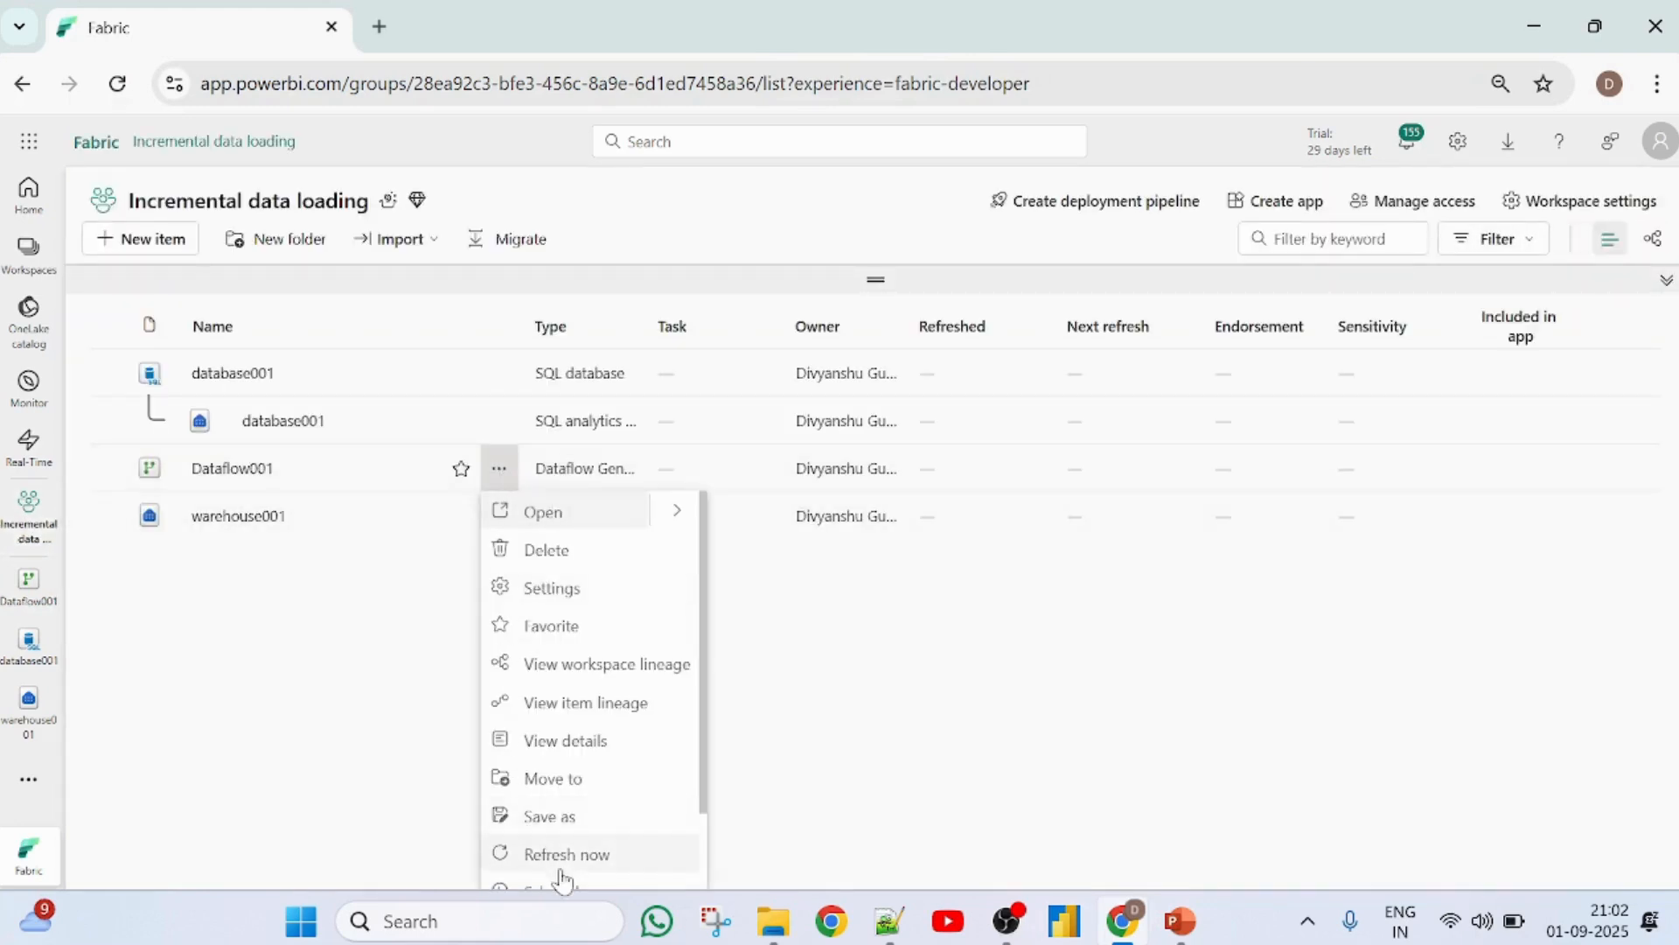
{"action": "left_click", "coordinate": [564, 857]}
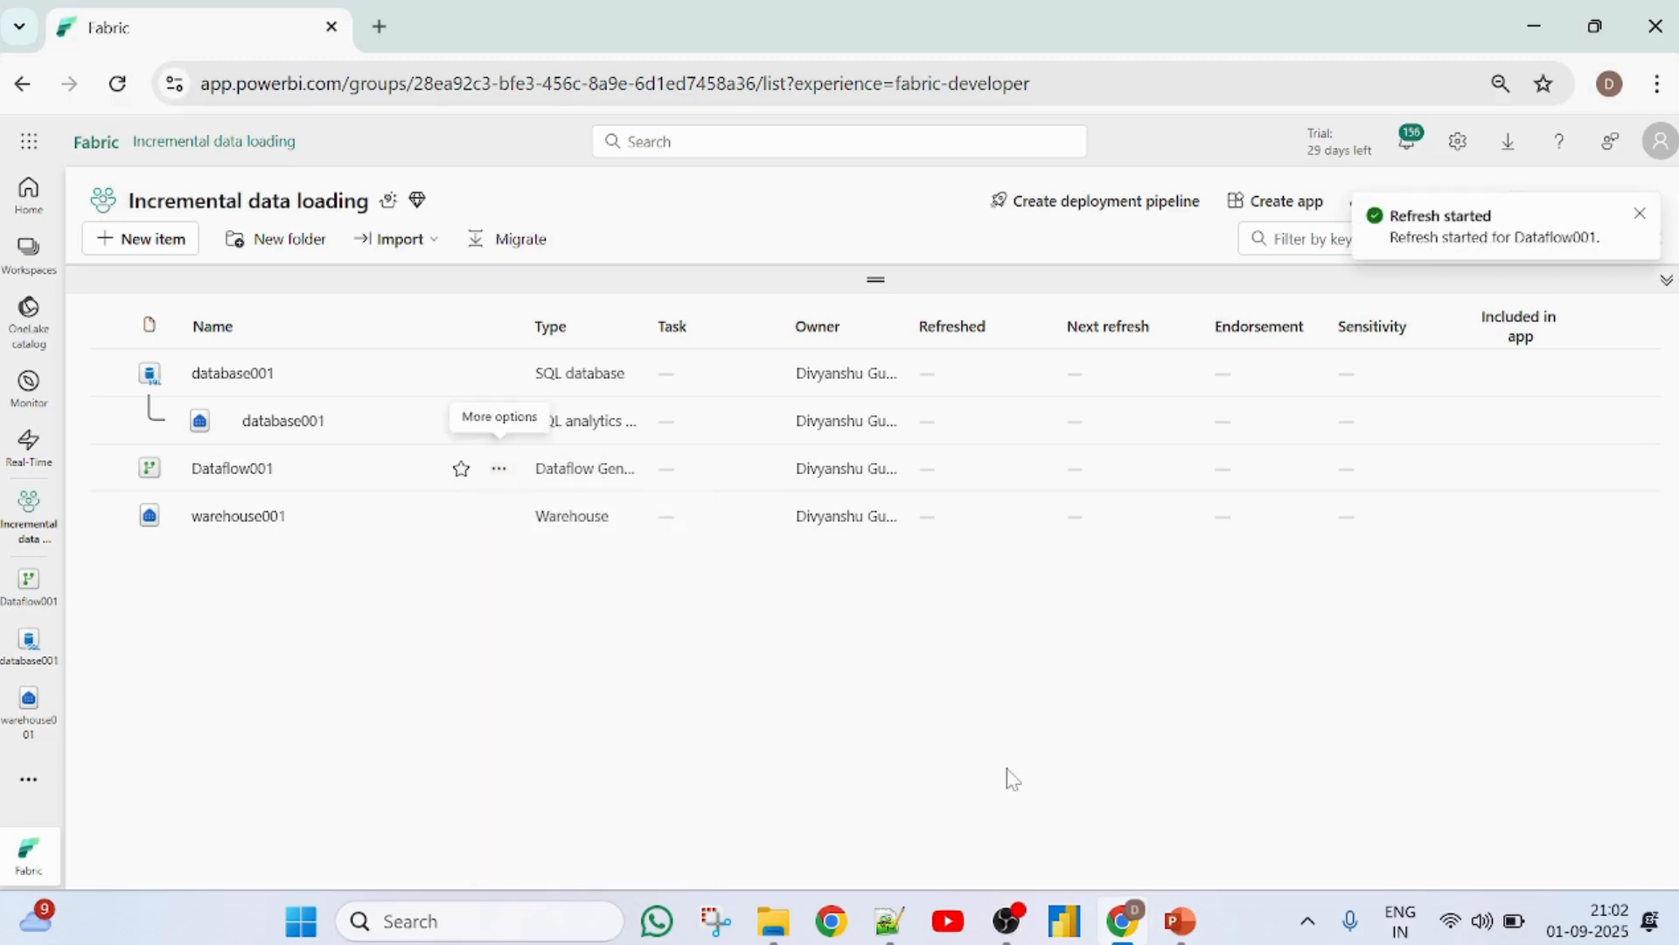
{"action": "left_click", "coordinate": [504, 470]}
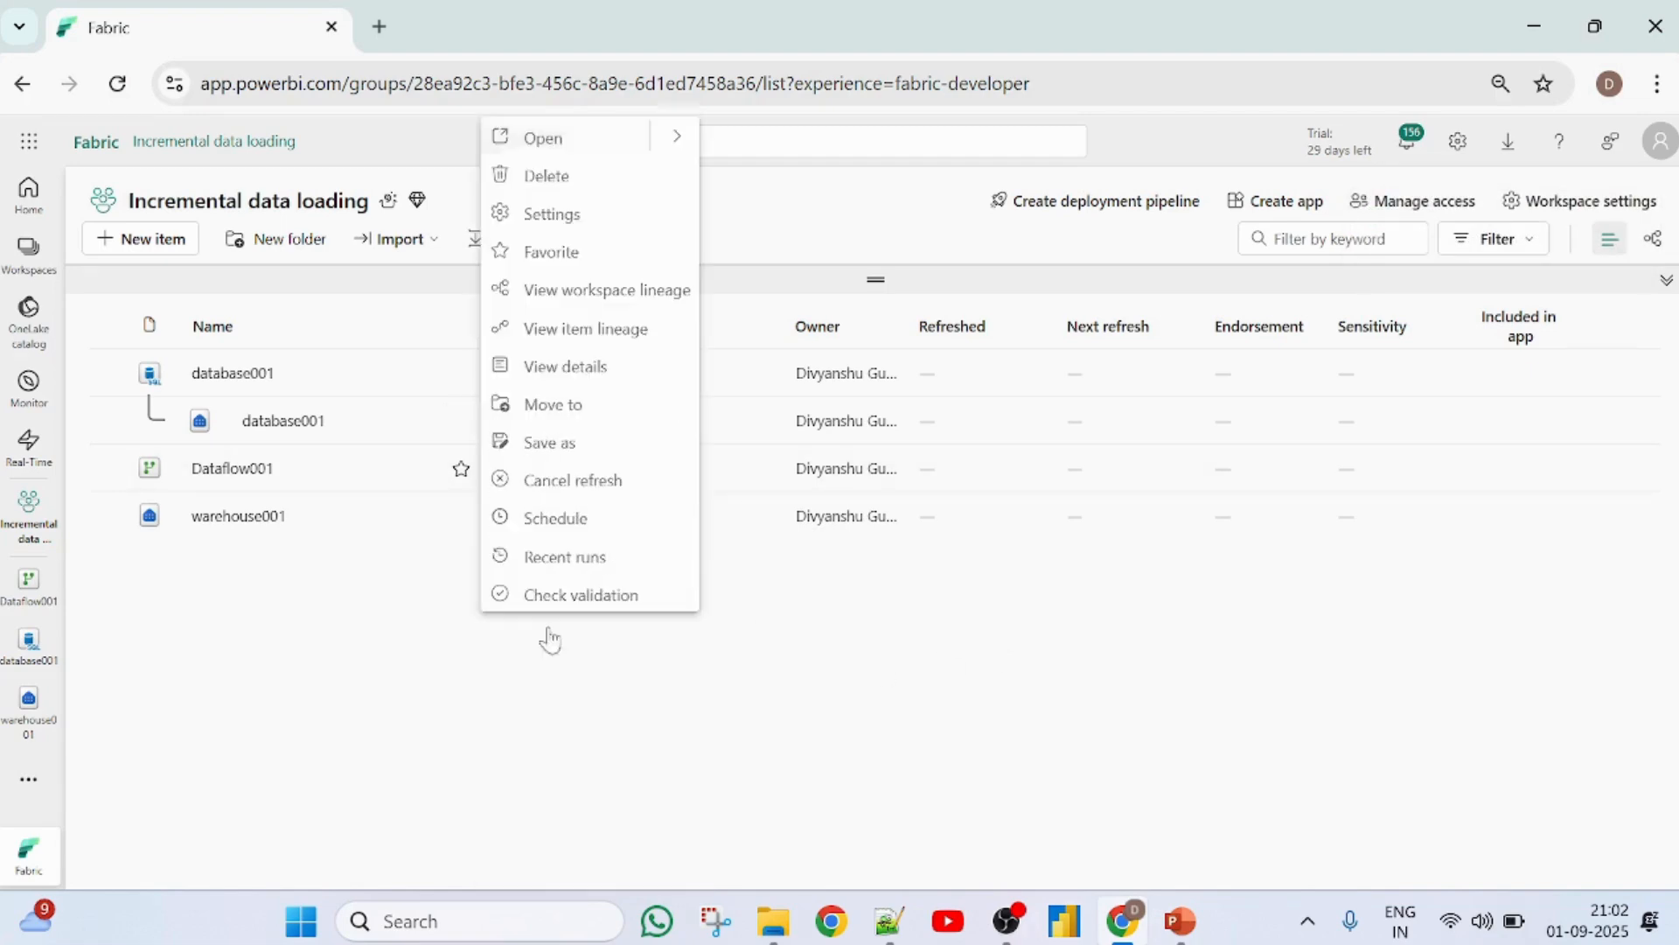
{"action": "left_click", "coordinate": [556, 564]}
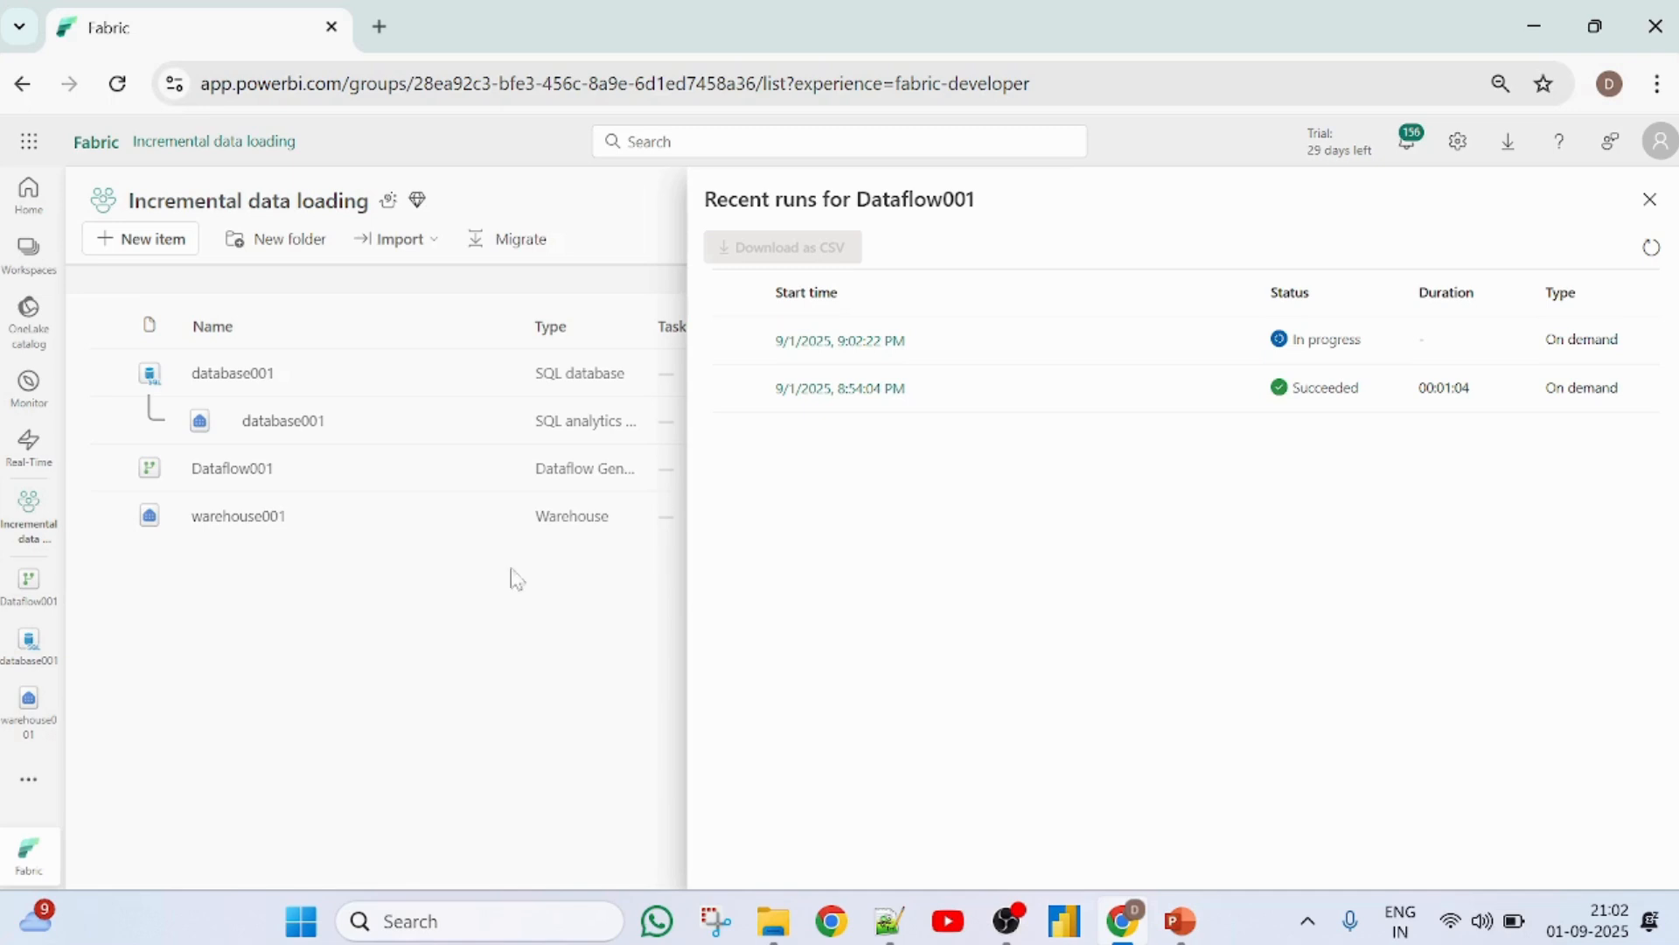
- Update Dataflow001's recent runs status and select the top 100 rows of warehouse001's employees table to verify the incremental load
{"action": "left_click", "coordinate": [1652, 248]}
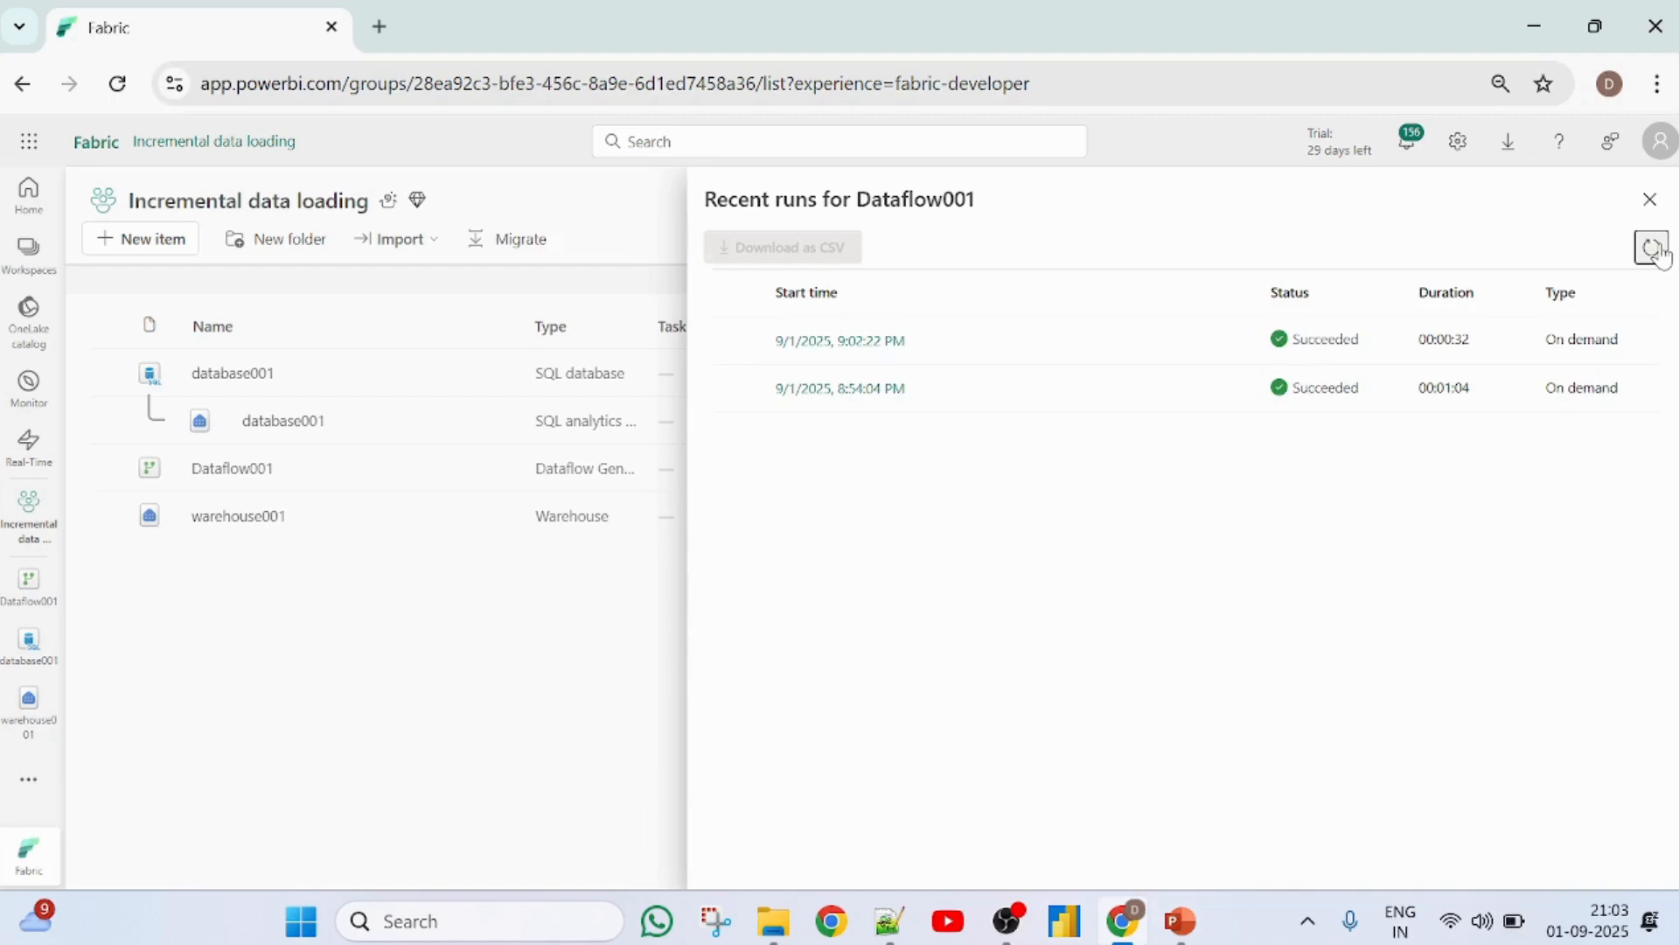
{"action": "left_click", "coordinate": [1649, 199]}
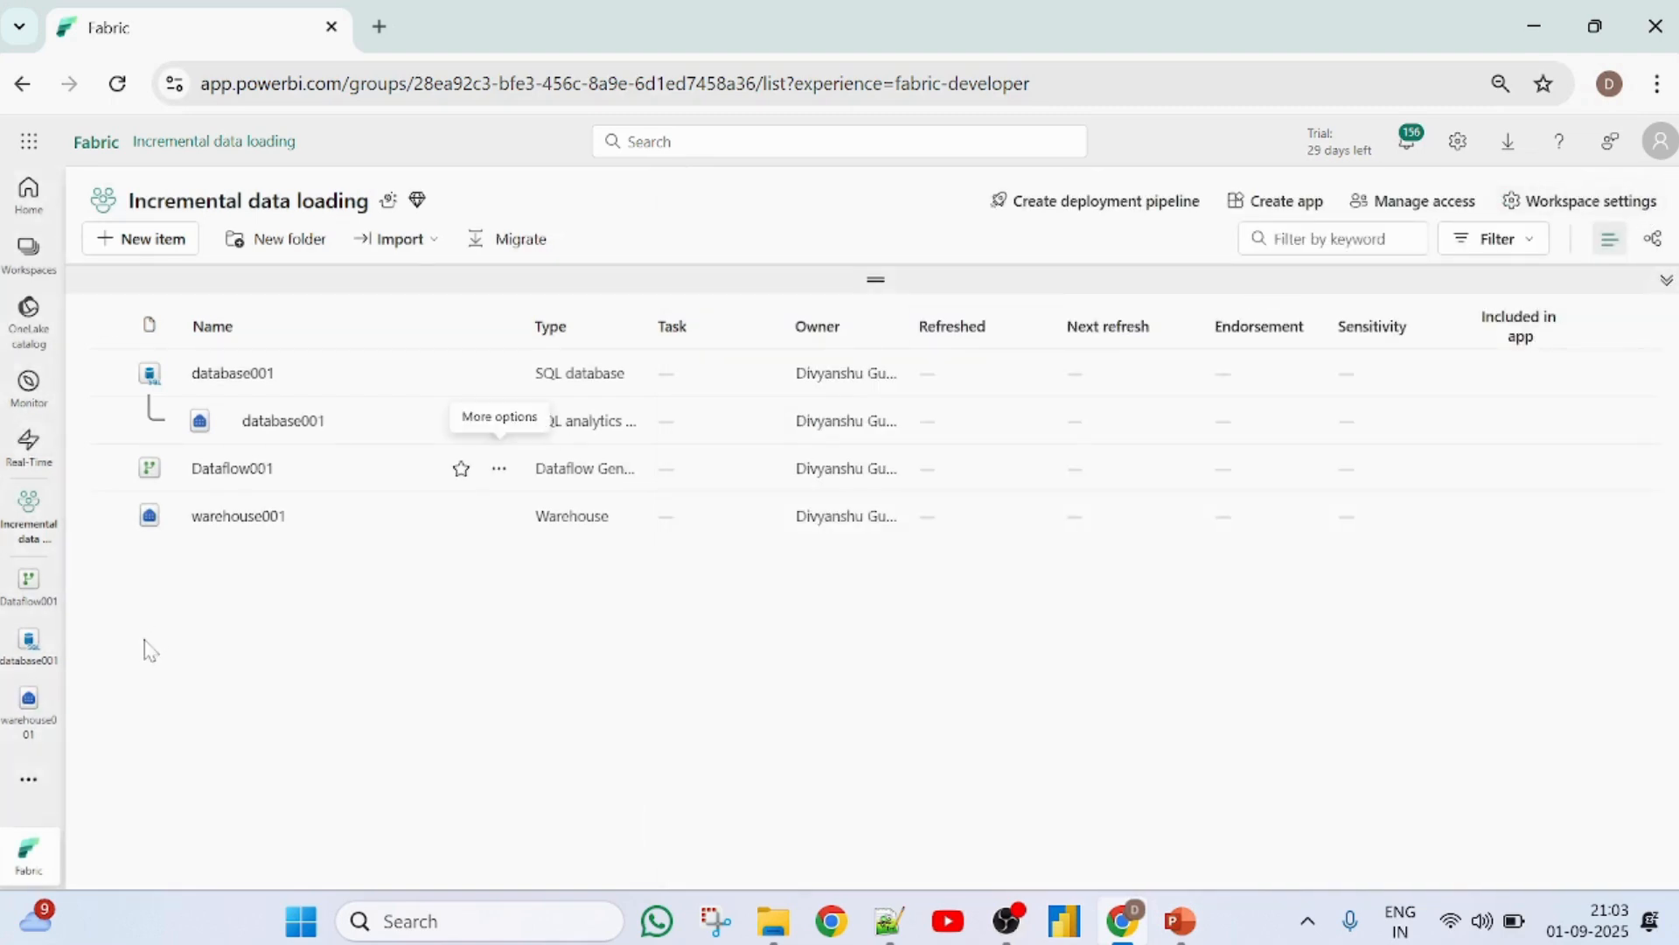
{"action": "left_click", "coordinate": [27, 713]}
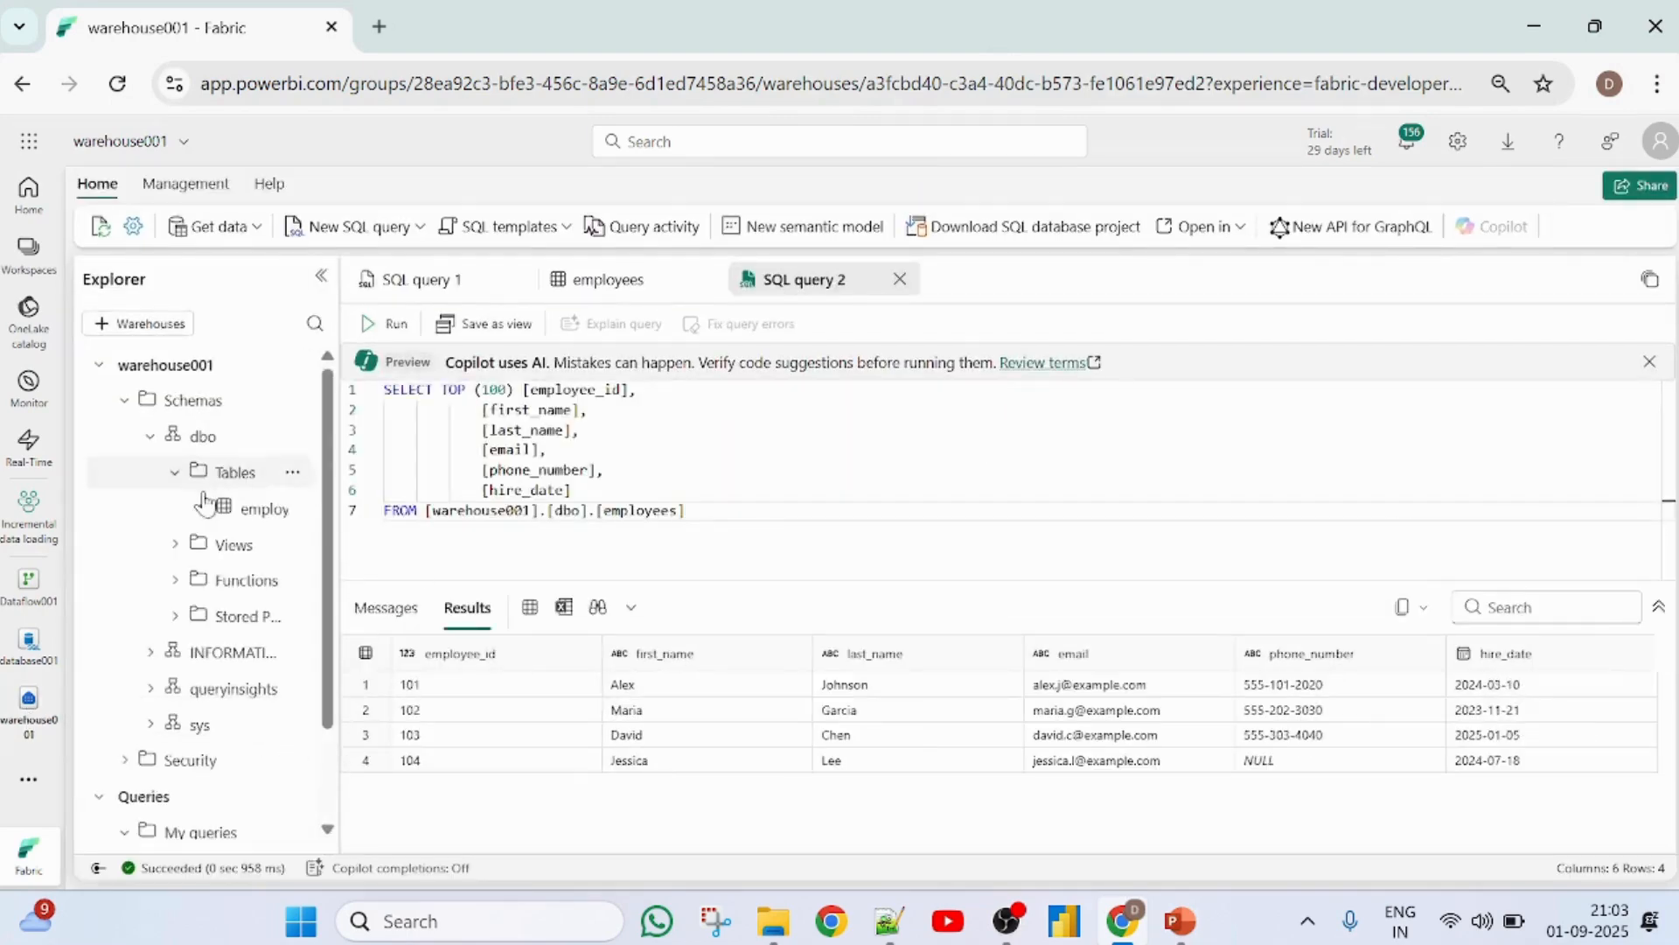
{"action": "left_click", "coordinate": [256, 514]}
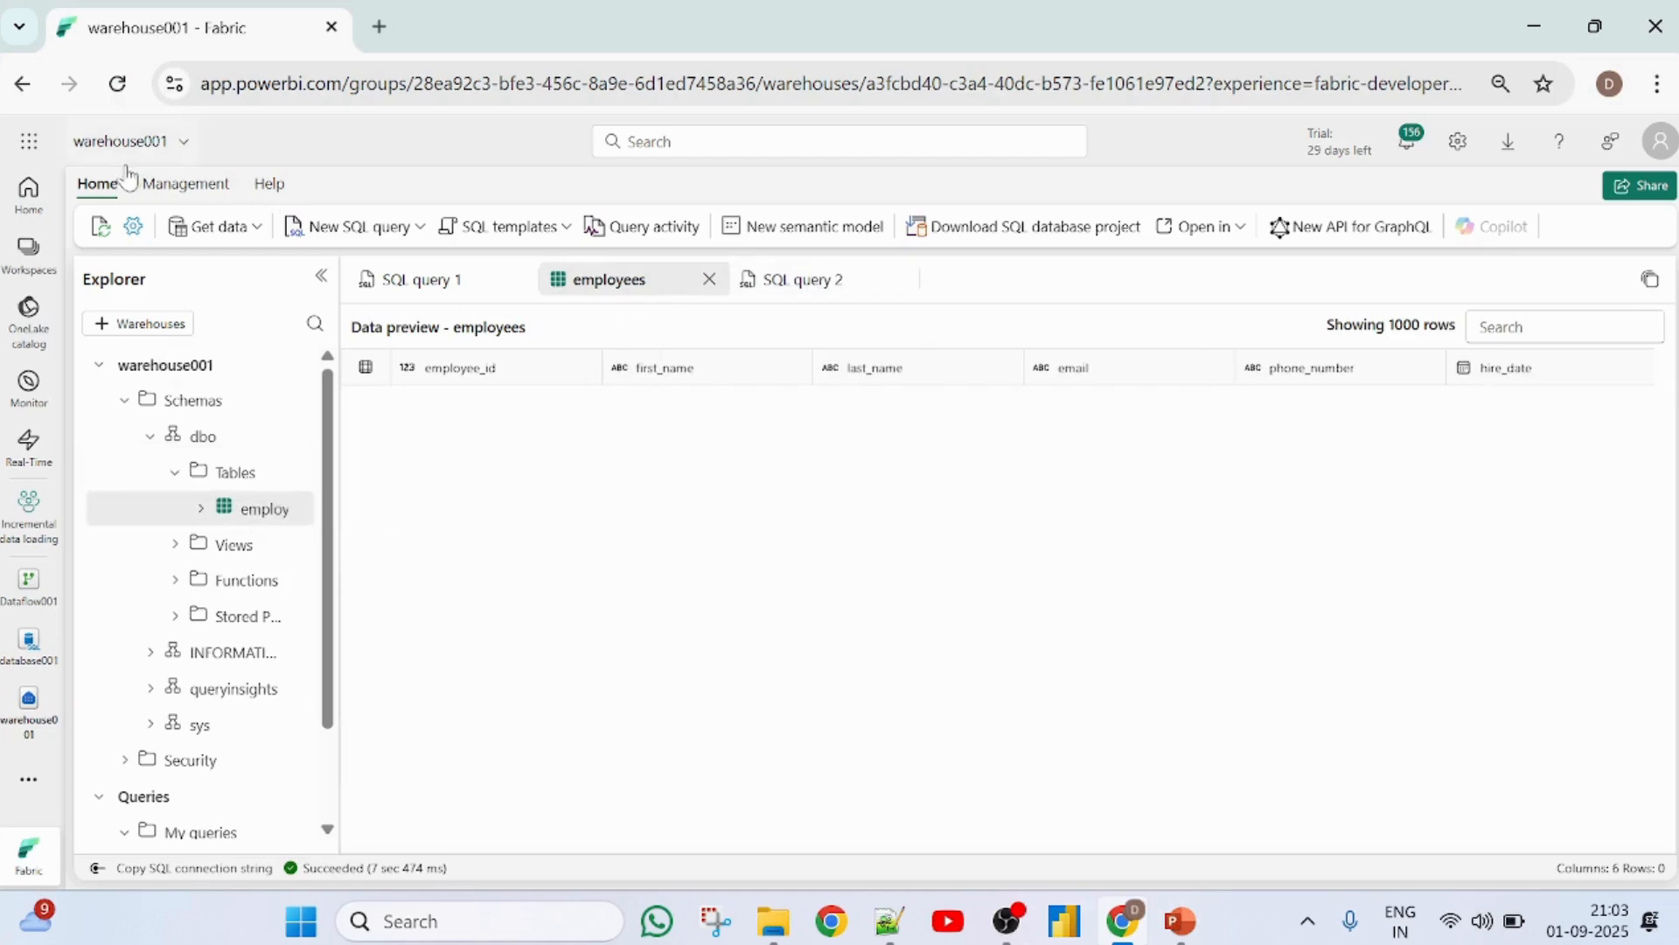
{"action": "left_click", "coordinate": [293, 510]}
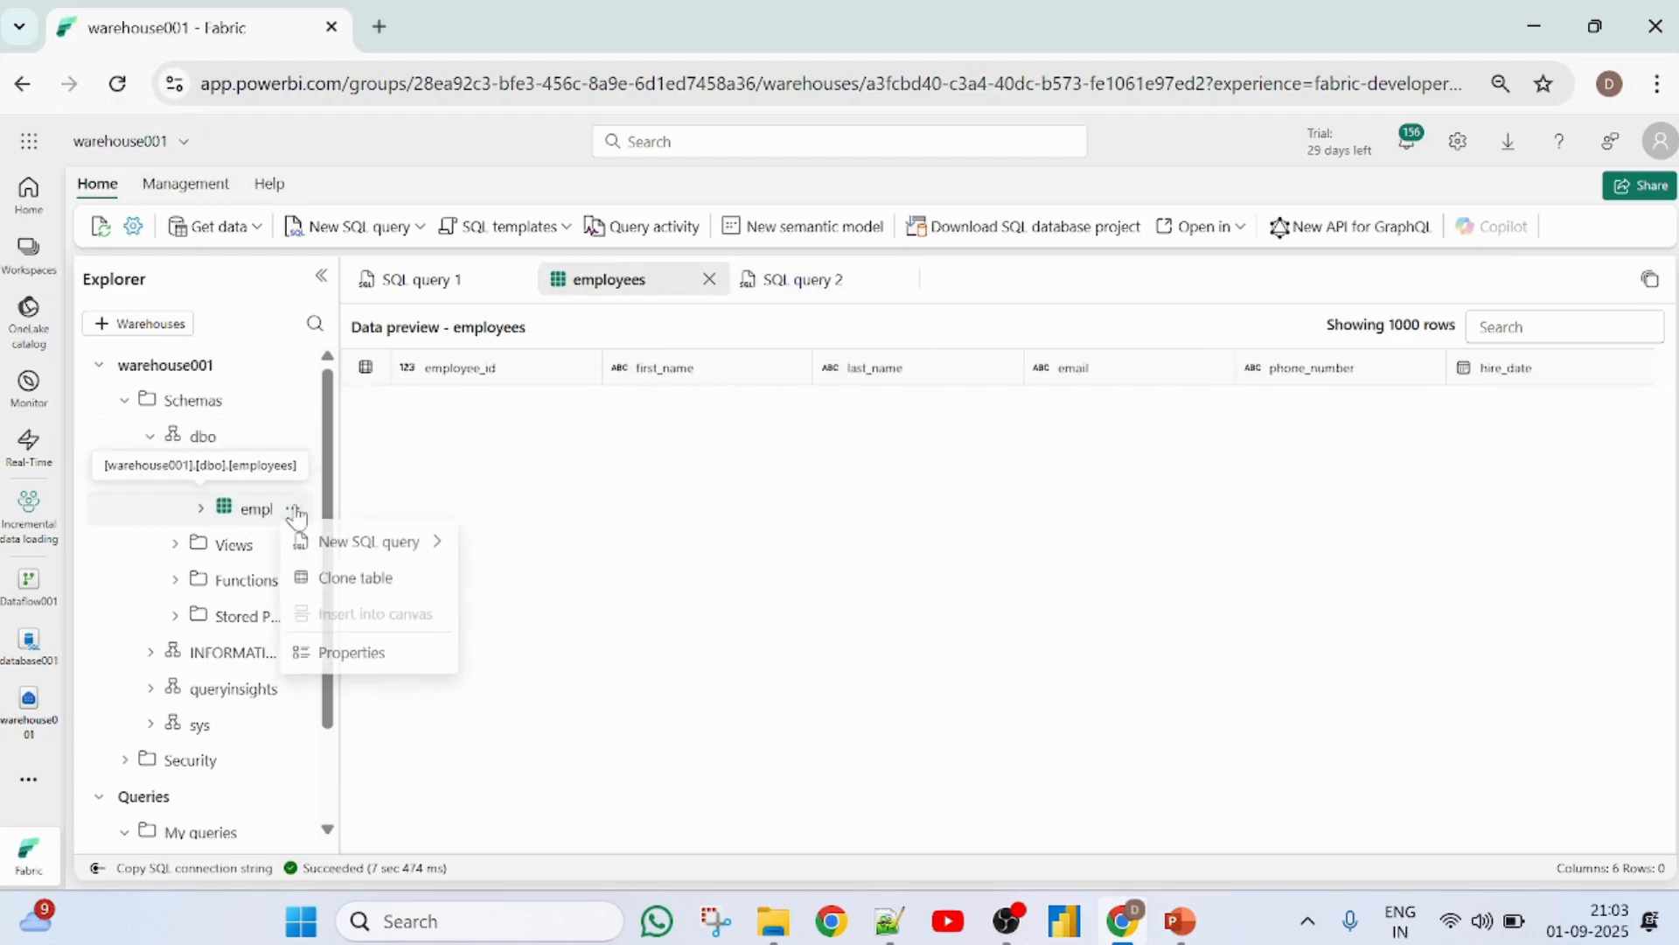
{"action": "mouse_move", "coordinate": [376, 546]}
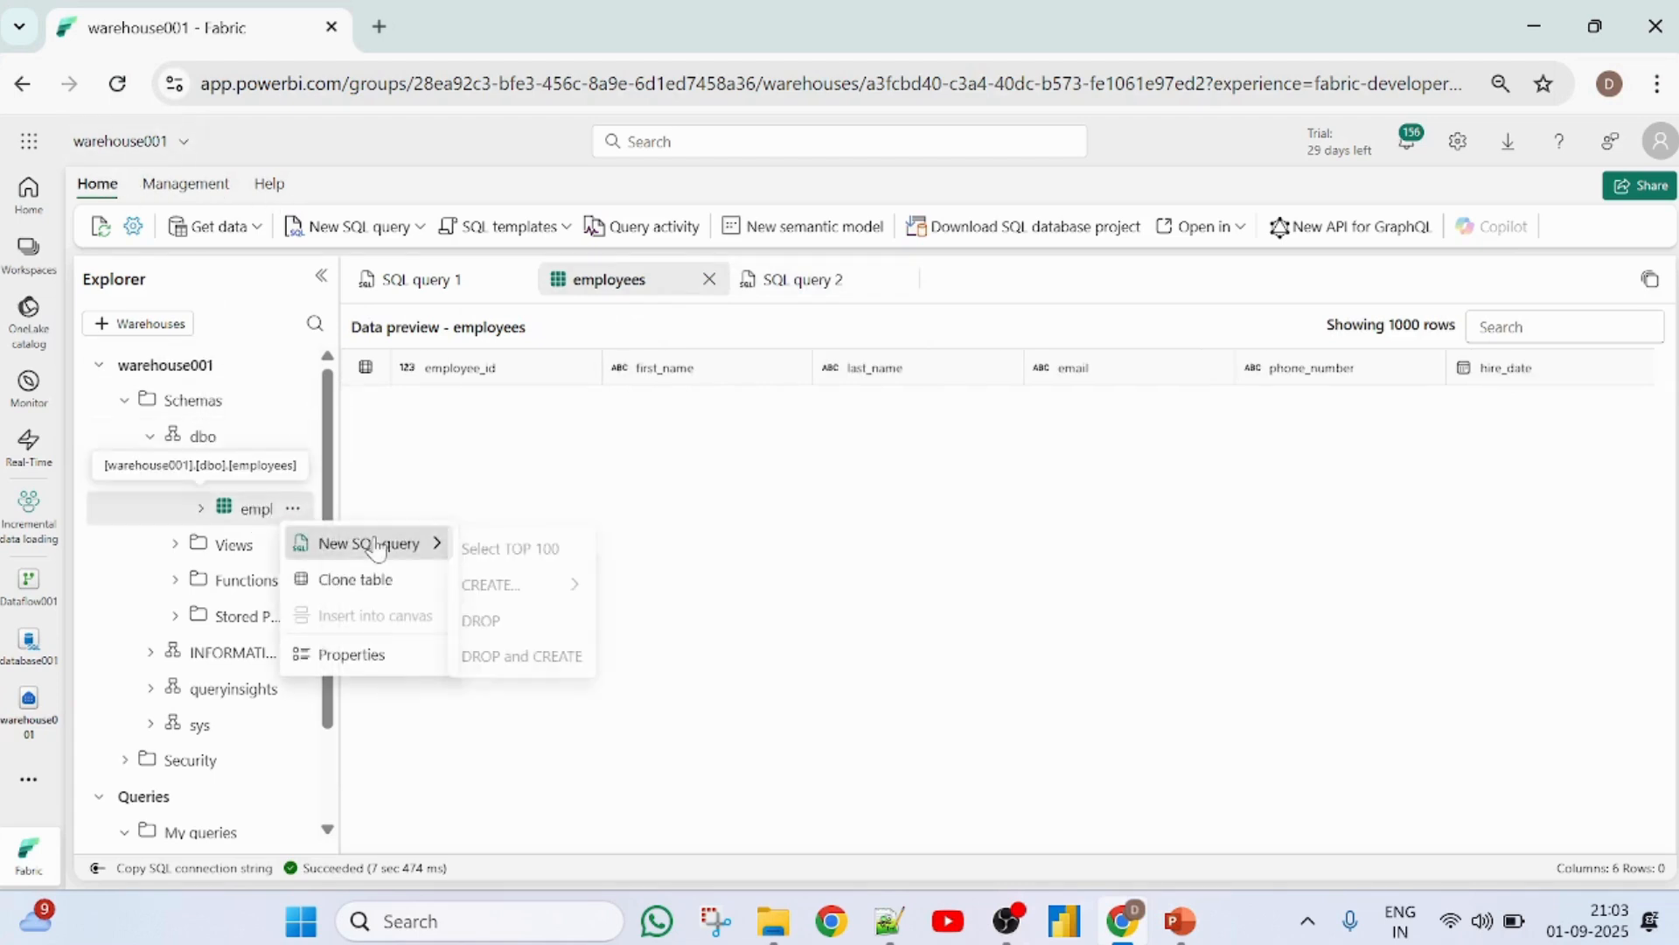
{"action": "left_click", "coordinate": [483, 550]}
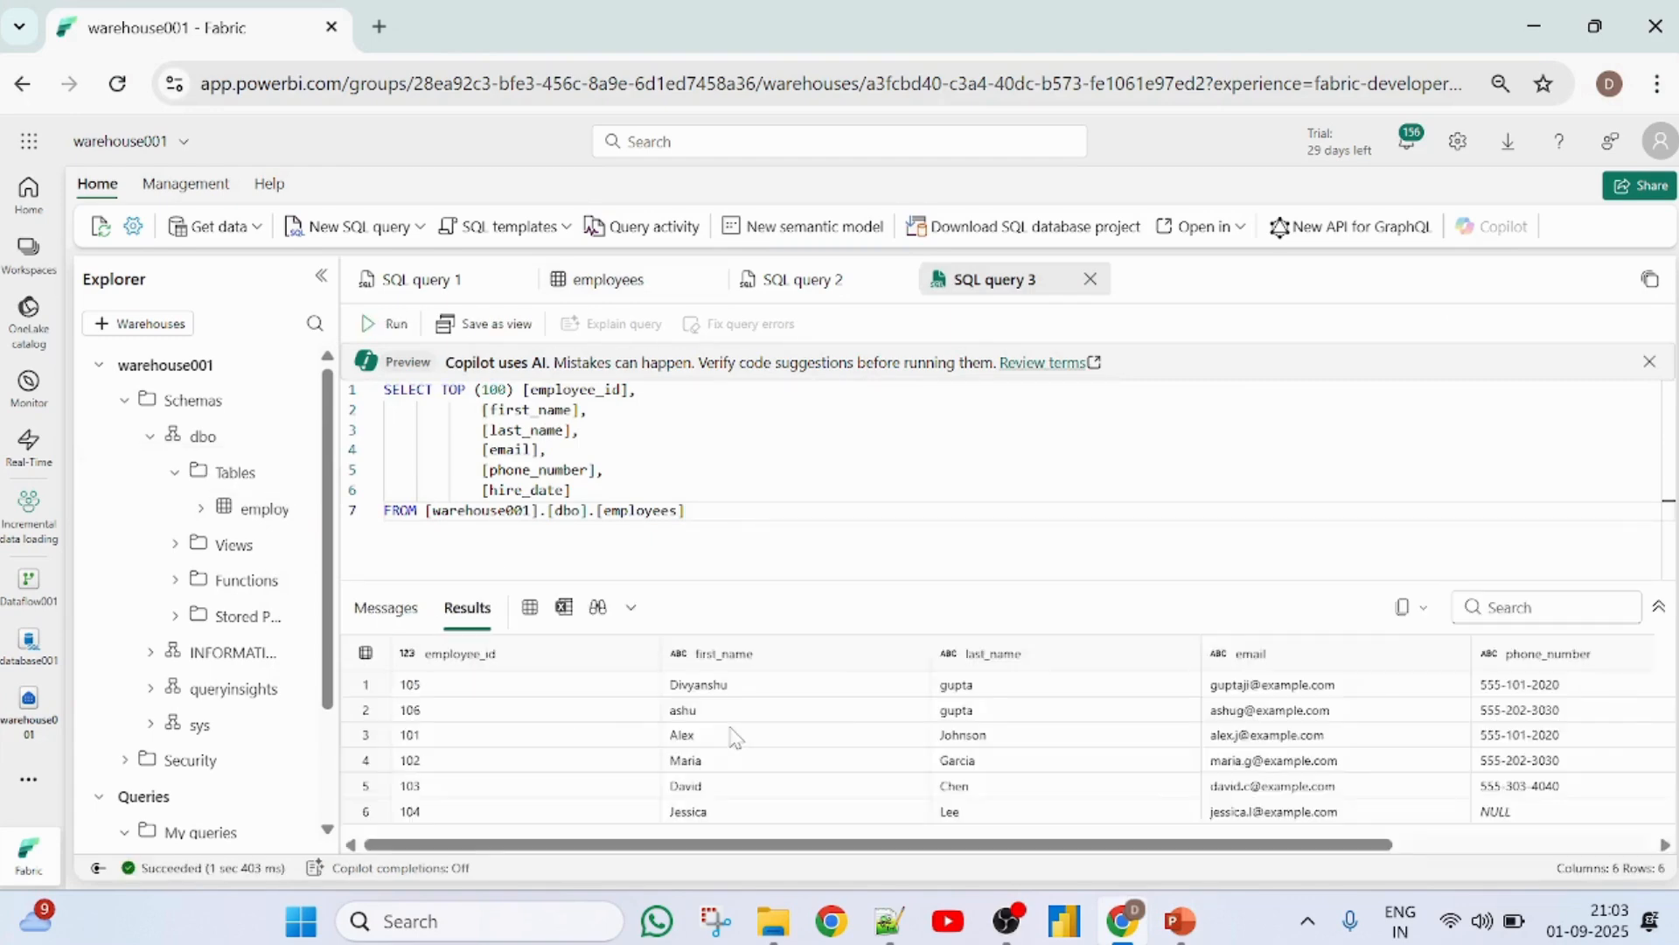